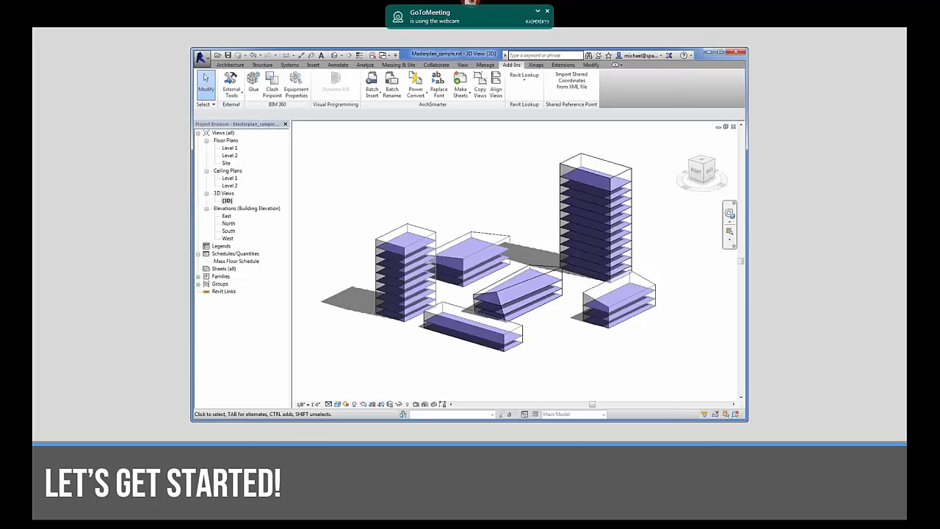
Step: End the slide show, switch to the Masterplan_sample model in Revit and fit all building masses in the maximized 3D view
key("Escape")
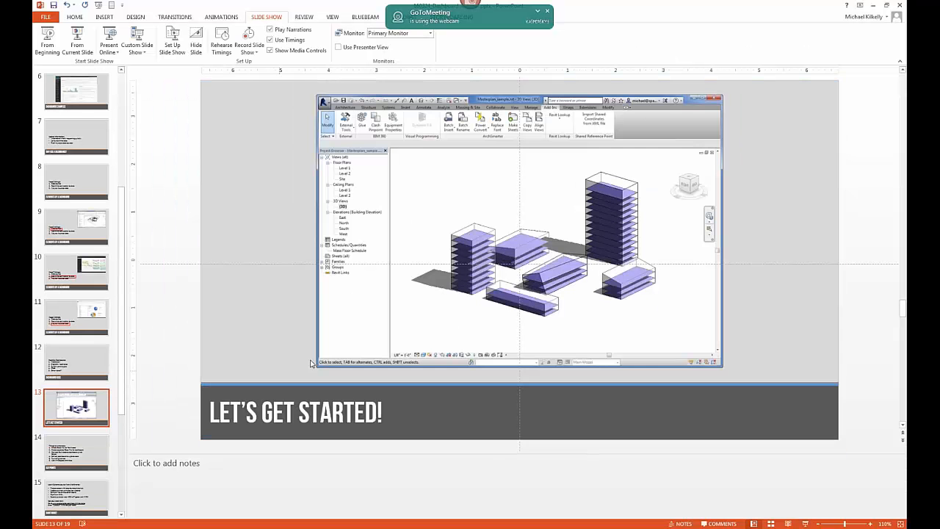
key("alt+Tab")
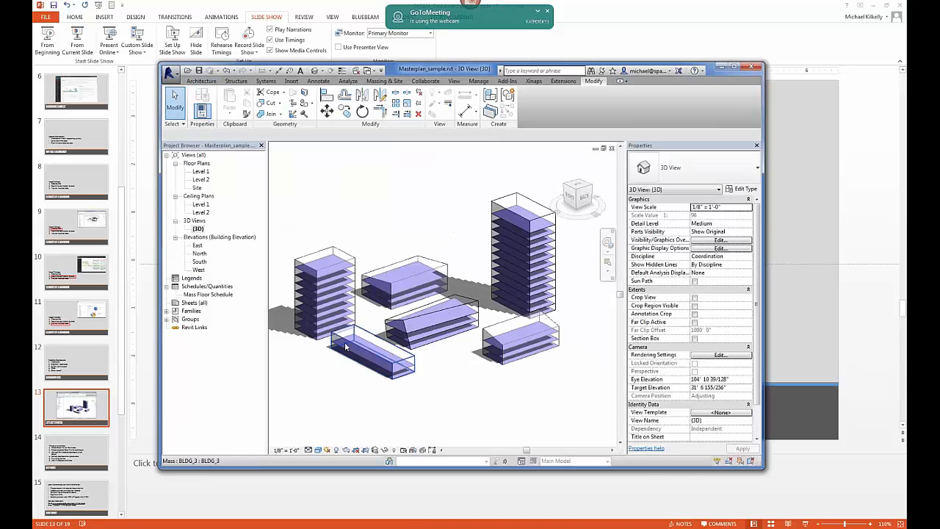
left_click(737, 67)
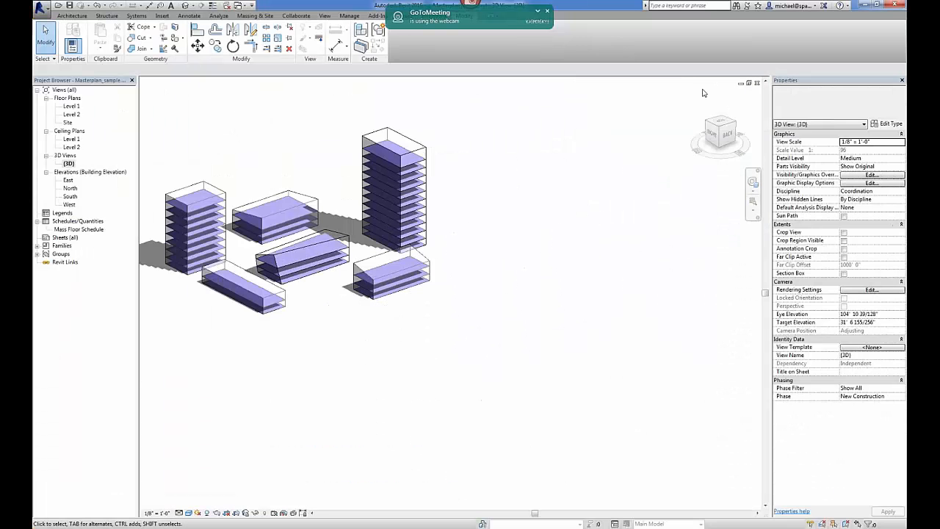
right_click(495, 292)
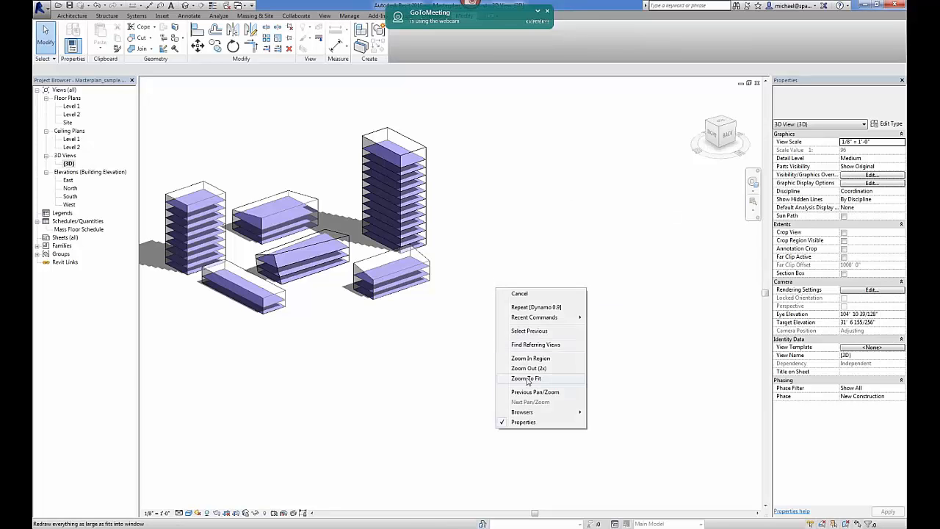
left_click(527, 345)
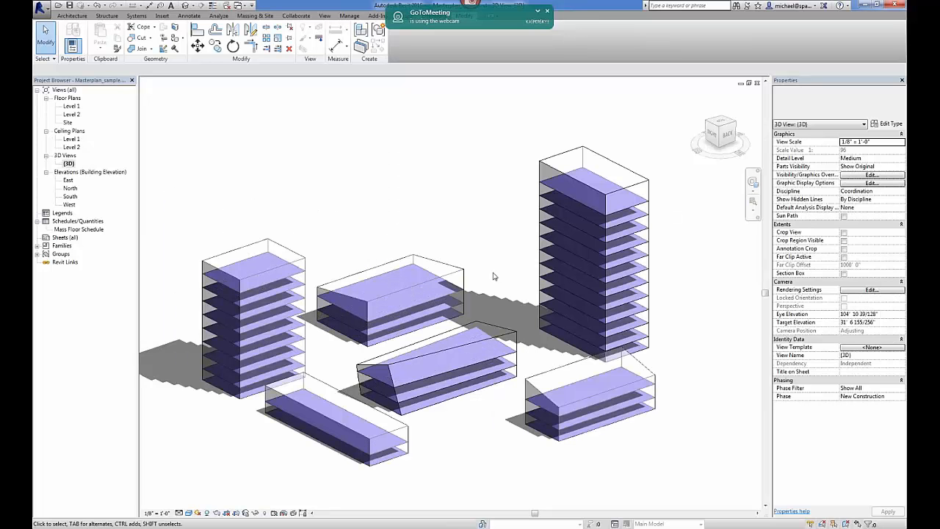
middle_click_drag(510, 231, 528, 209)
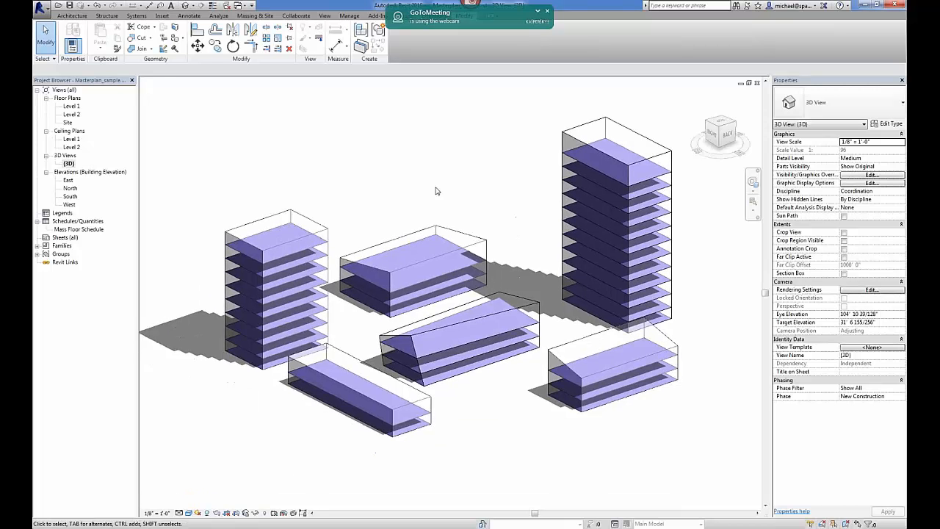
middle_click_drag(436, 190, 433, 223, "shift")
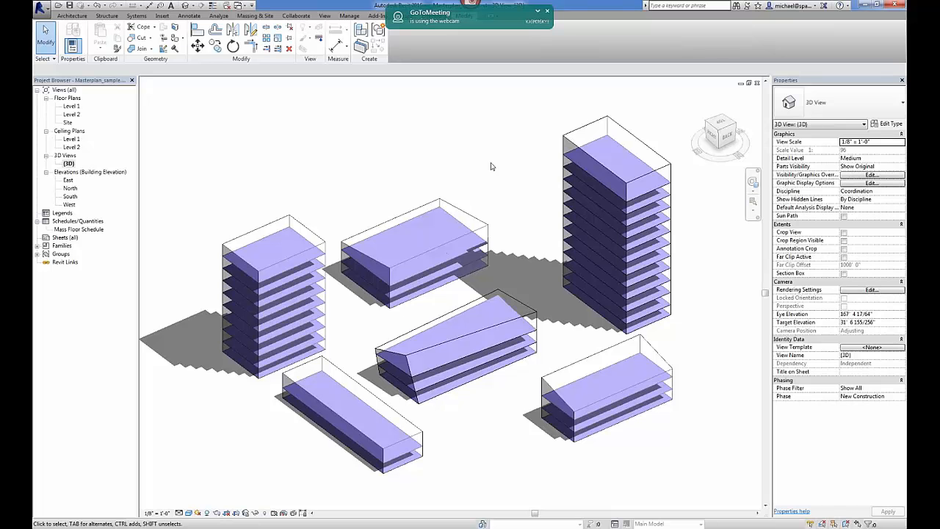
Step: Stretch the tallest tower mass slightly upward with its top shape handle and deselect it
left_click(585, 155)
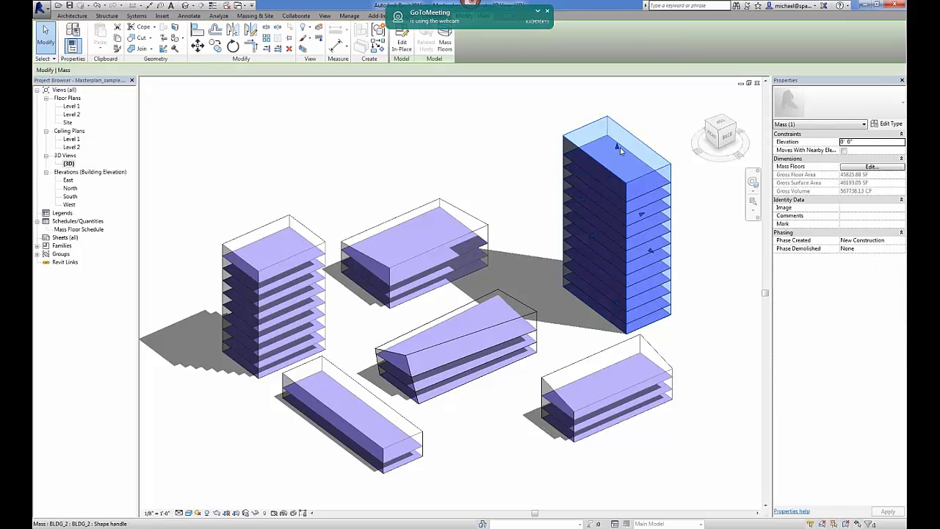
left_click_drag(619, 150, 616, 124)
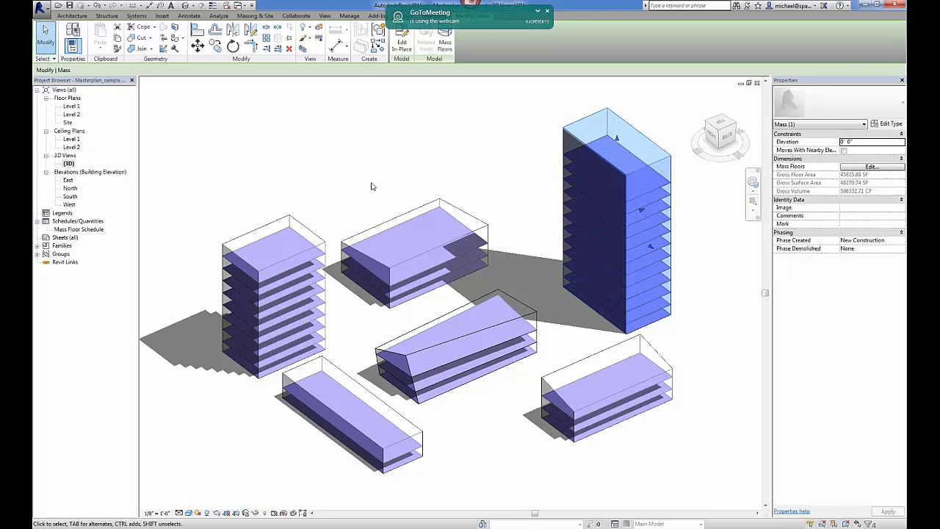
mouse_move(344, 183)
middle_mouse_down("shift")
mouse_move(401, 162)
mouse_move(357, 166)
mouse_move(332, 183)
middle_mouse_up("shift")
left_click(422, 149)
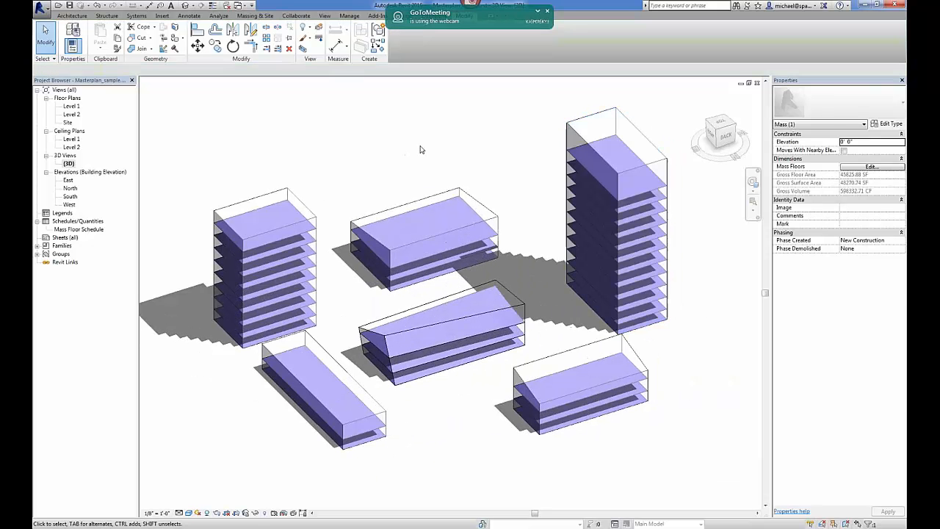
middle_click_drag(421, 148, 474, 147)
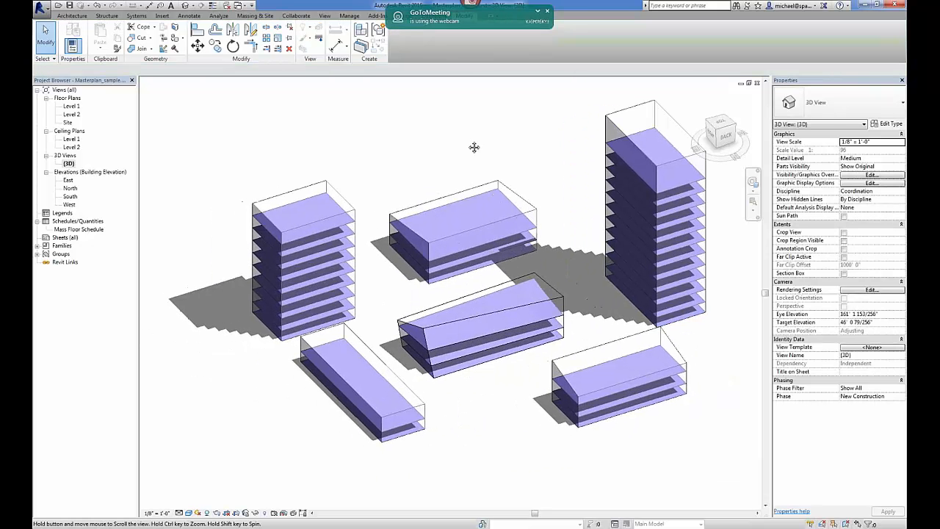
Step: Inspect the properties of the shorter tower's top mass floor and the long low building's upper mass floor
left_click(310, 236)
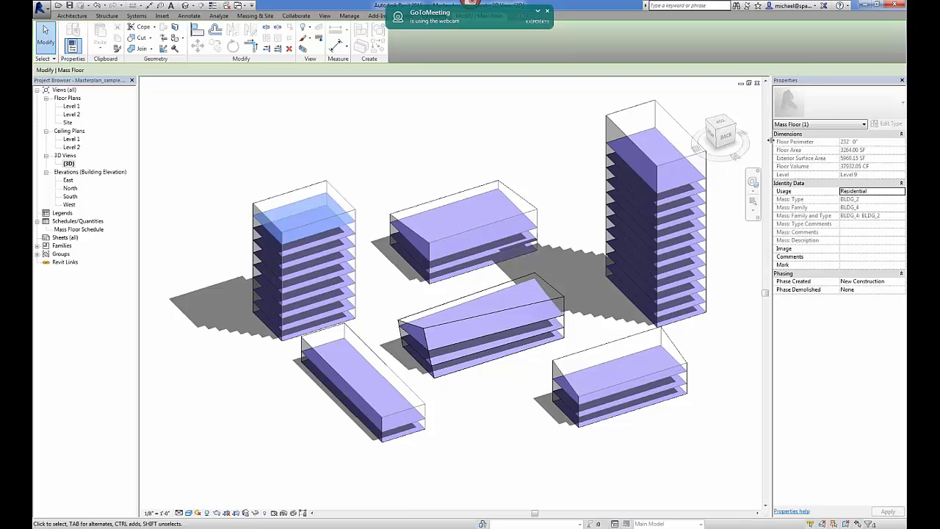
left_click(449, 147)
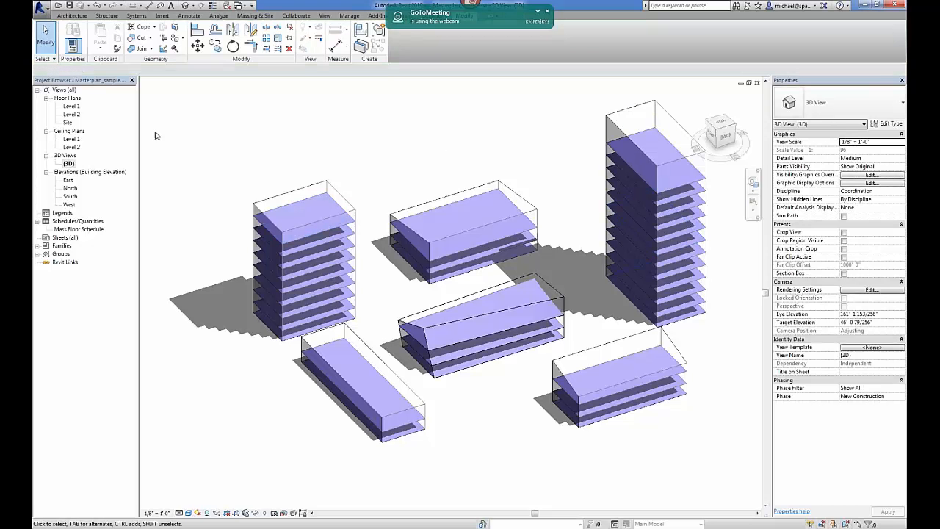
left_click(395, 431)
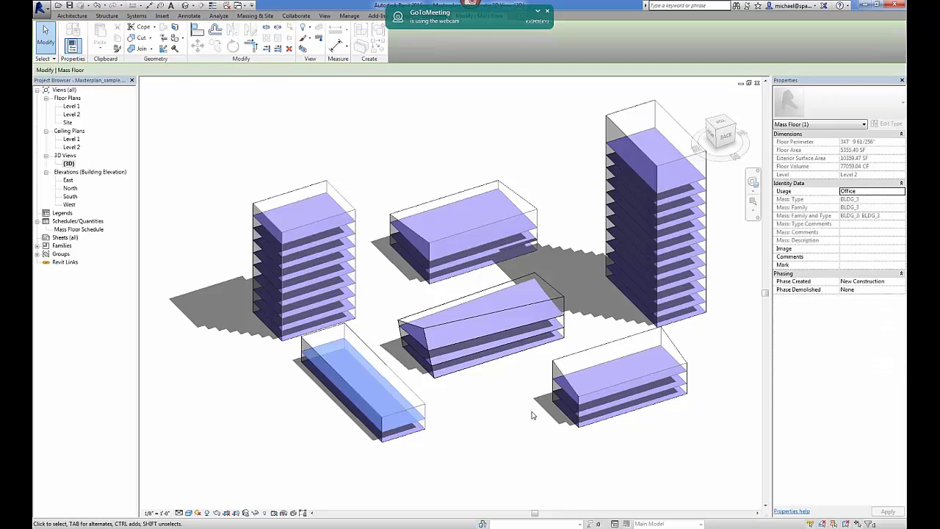
left_click(440, 424)
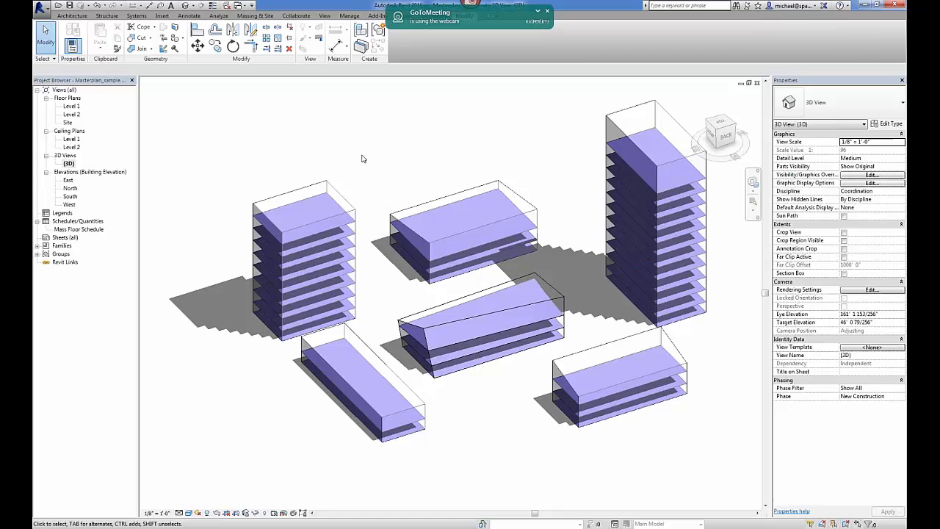
Step: Widen the Usage column of the Mass Floor Schedule and return to the {3D} view
double_click(78, 229)
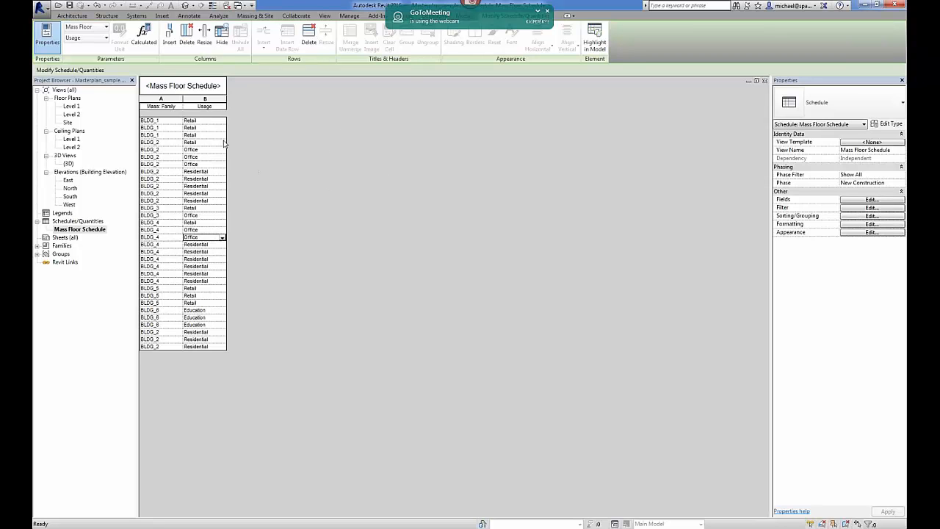
left_click_drag(225, 144, 267, 137)
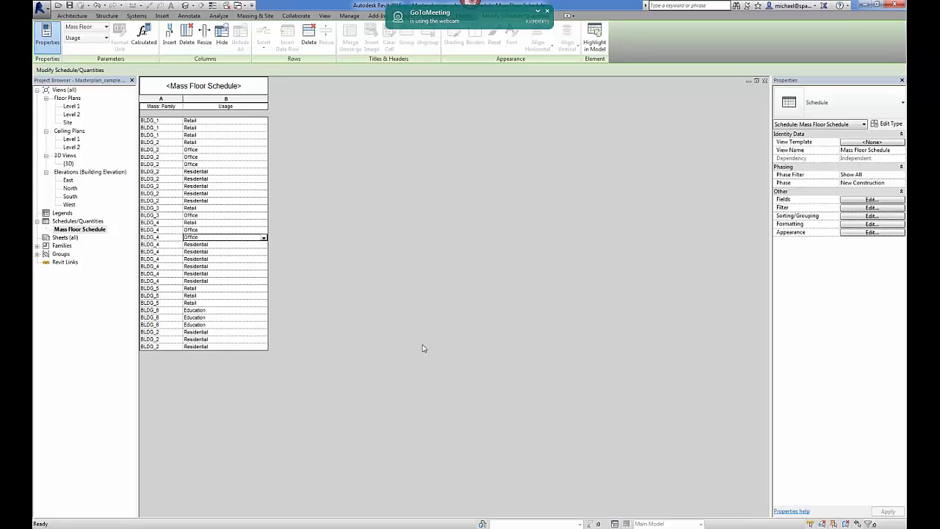
left_click(68, 163)
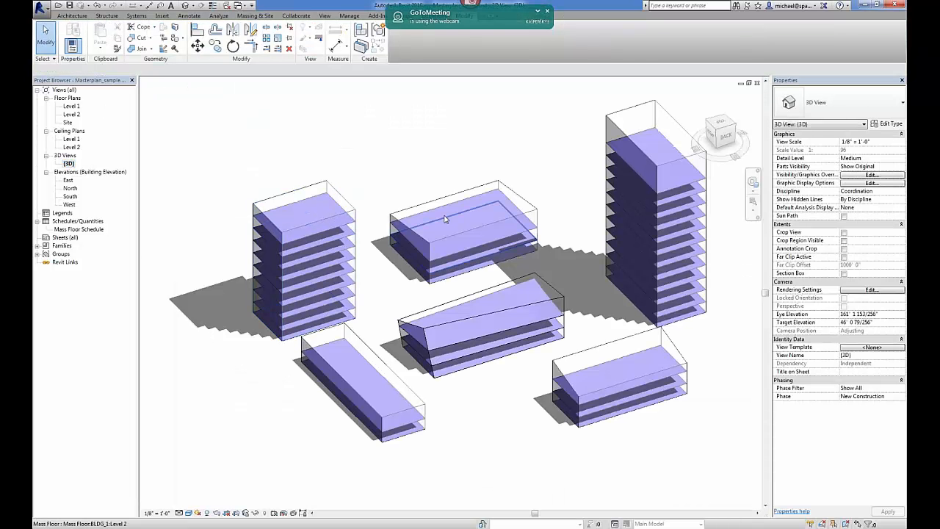
middle_click_drag(425, 313, 436, 303, "shift")
middle_click_drag(460, 193, 413, 200)
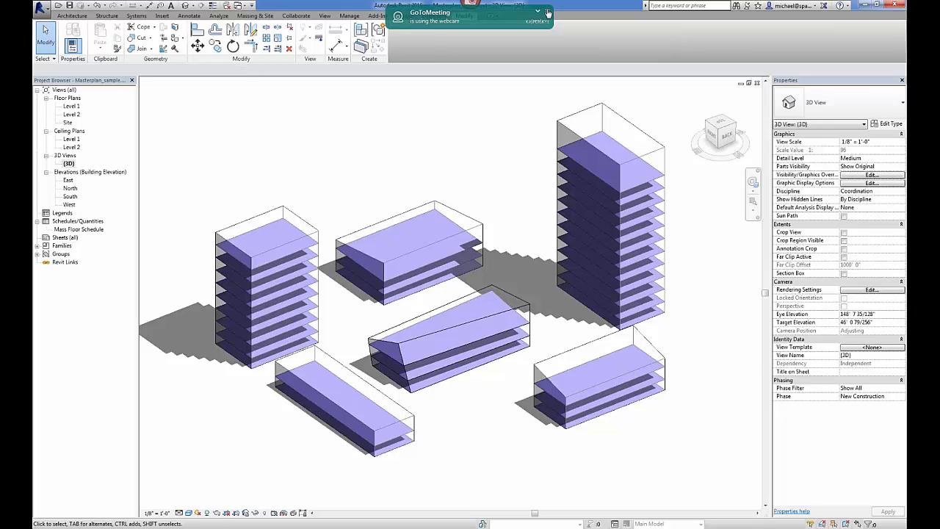
Step: Launch the Dynamo 0.9 add-in and arrange its window clear of the Project Browser
left_click(378, 16)
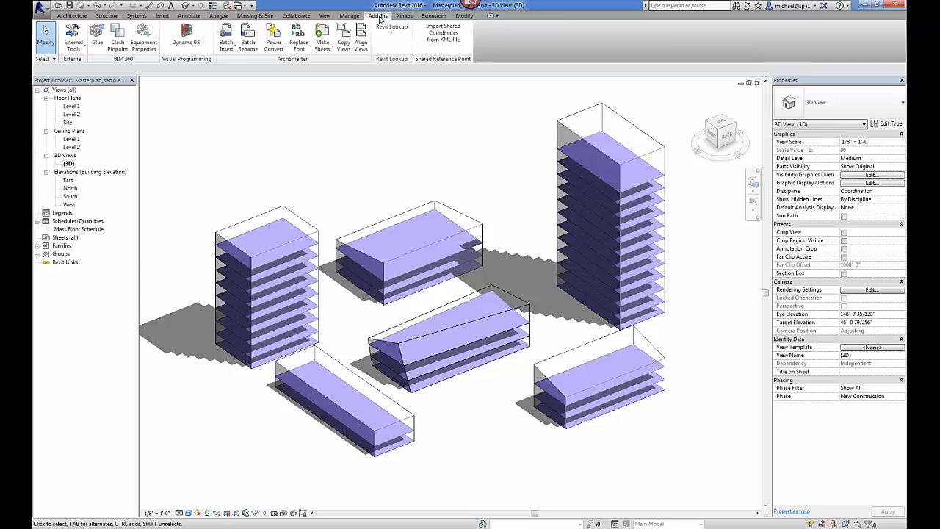
left_click(189, 43)
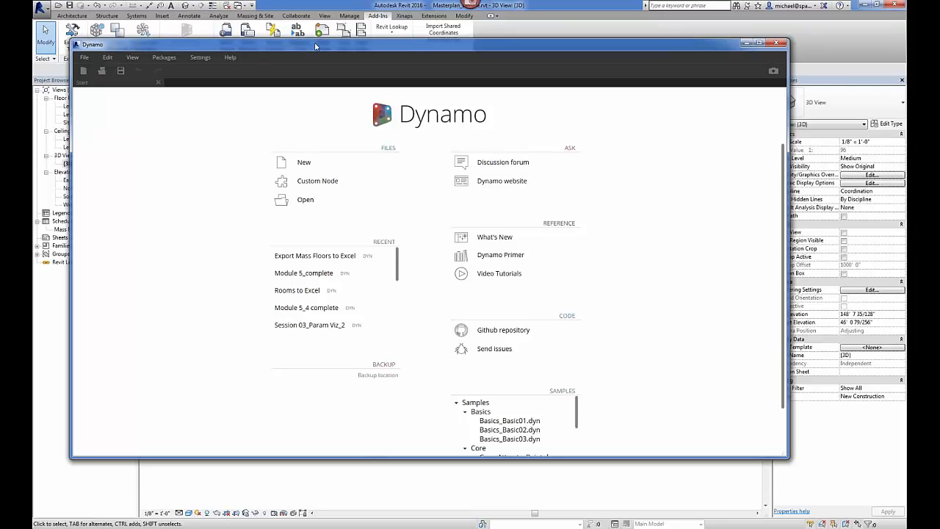
left_click_drag(315, 47, 357, 66)
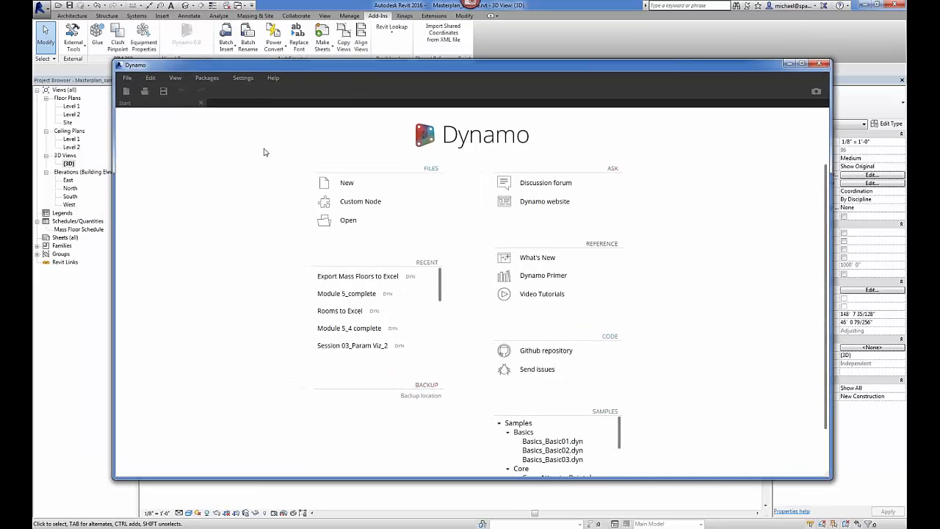
left_click_drag(115, 196, 140, 195)
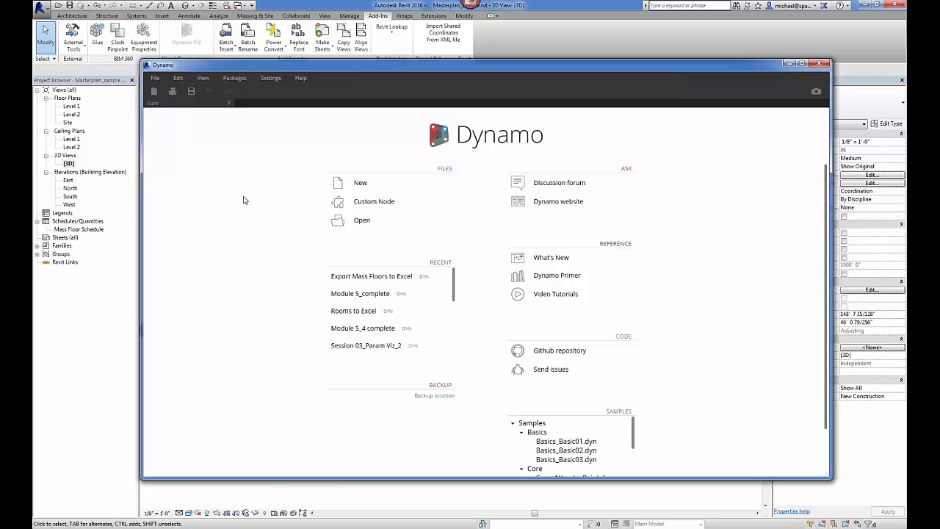
Step: Switch to the browser window with the dynamobim.org home page to view it, and return to Dynamo
mouse_move(184, 528)
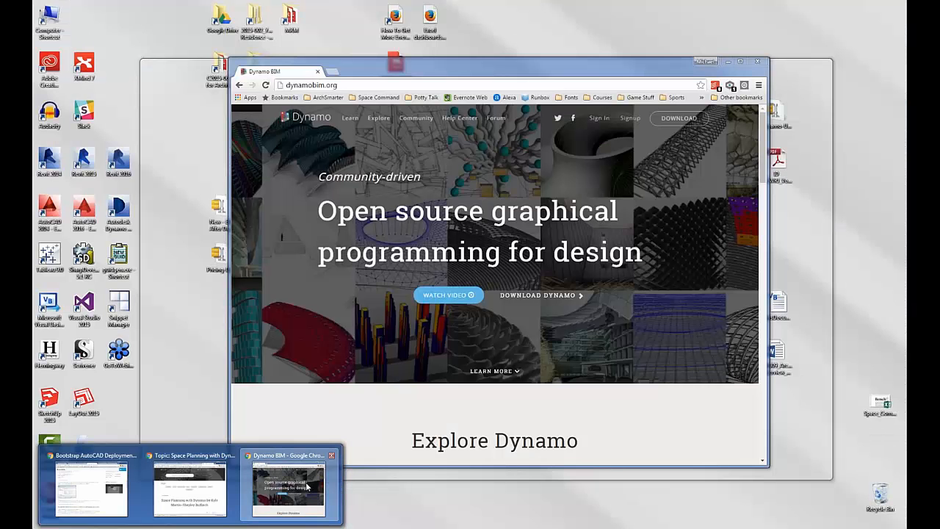
left_click(288, 485)
left_click_drag(390, 71, 361, 81)
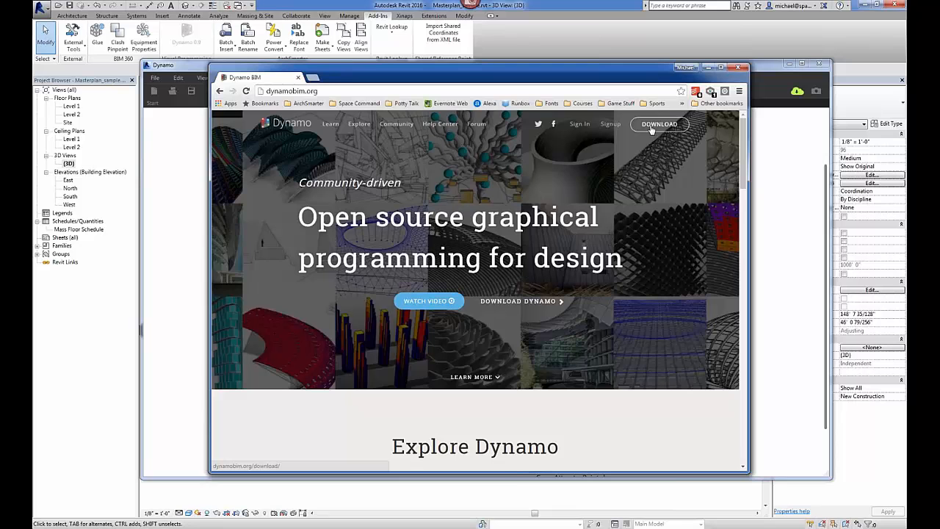
left_click(708, 68)
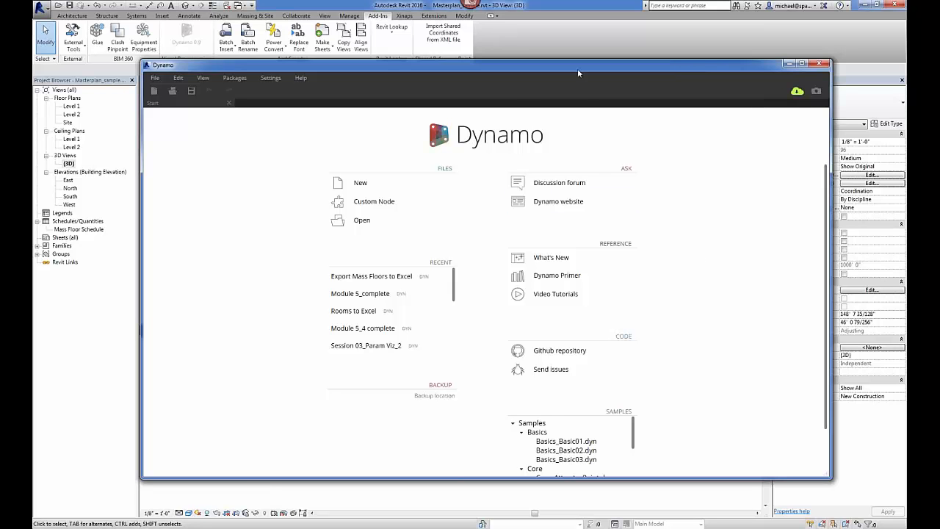
left_click_drag(577, 72, 568, 76)
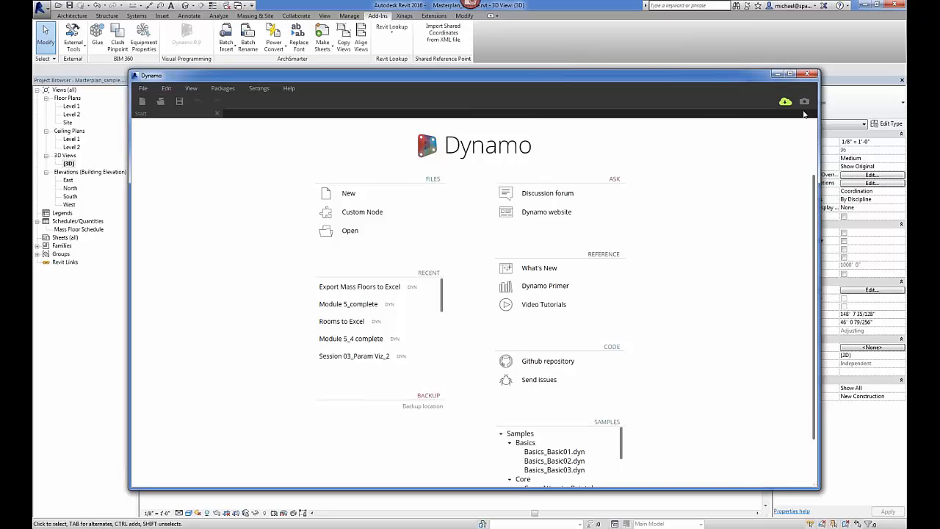
left_click_drag(285, 77, 286, 81)
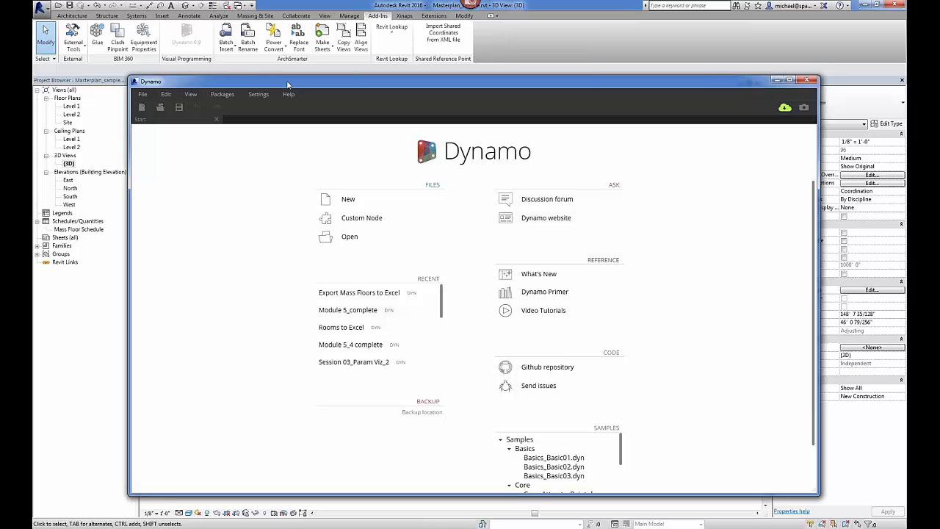
left_click_drag(286, 80, 268, 229)
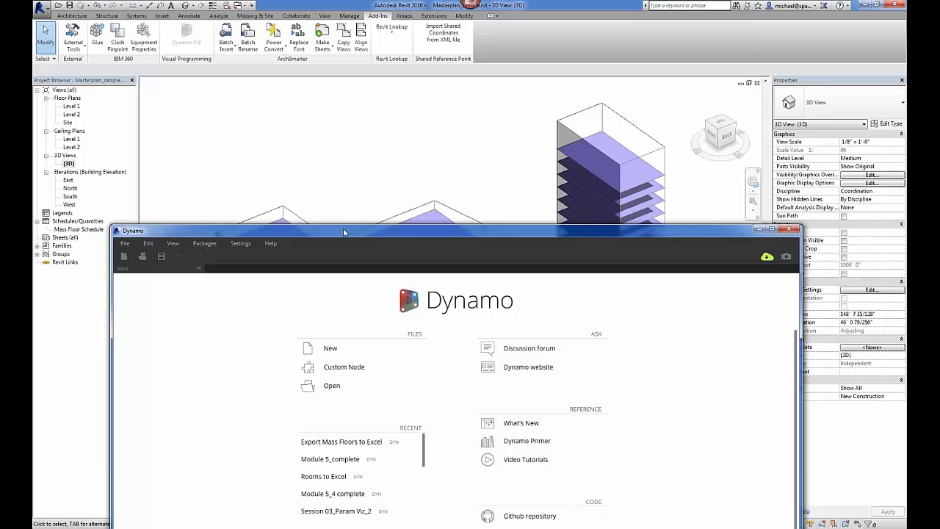
left_click_drag(344, 232, 360, 79)
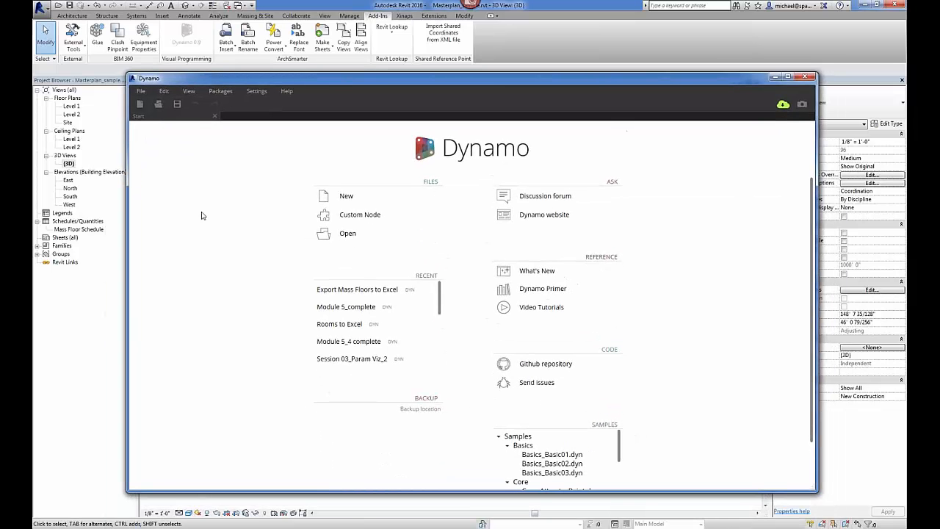
Step: Create a new Dynamo workspace in a maximized window and widen the node library
left_click(350, 197)
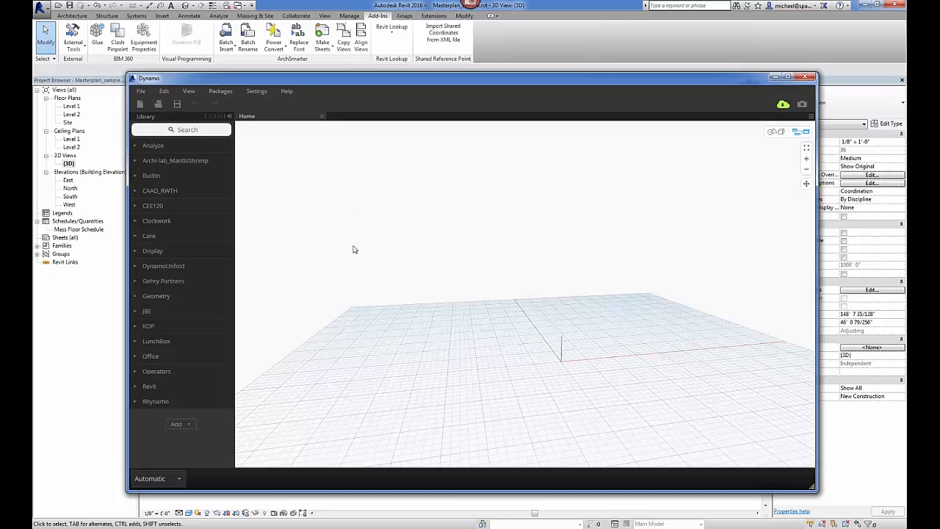
left_click(788, 77)
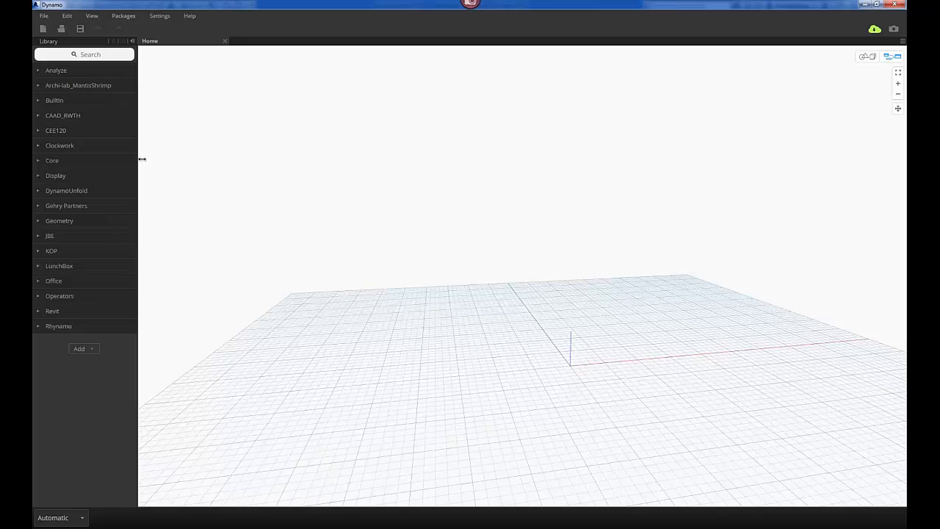
left_click_drag(138, 158, 168, 159)
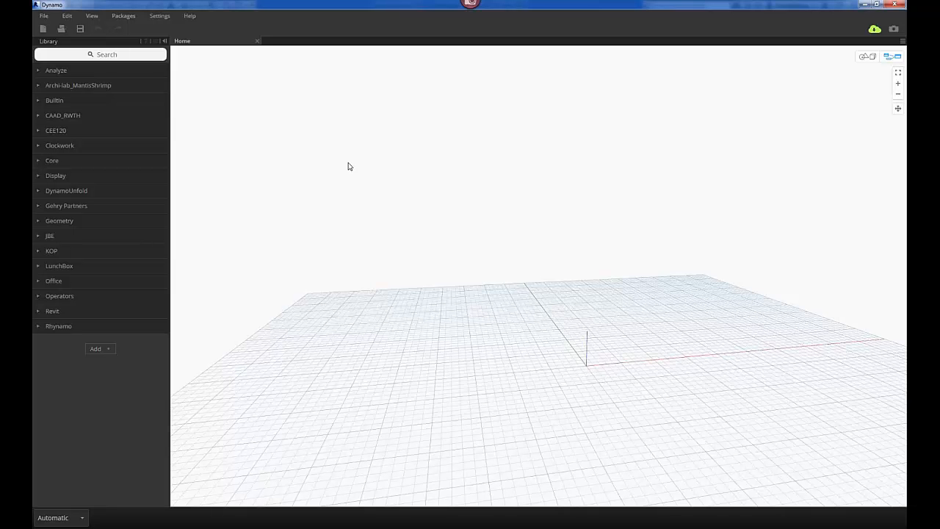
Step: Add a GetWorksets node from the library's Revit Document category and move it up to an empty area of the canvas
left_click(144, 57)
left_click(41, 309)
left_click(48, 329)
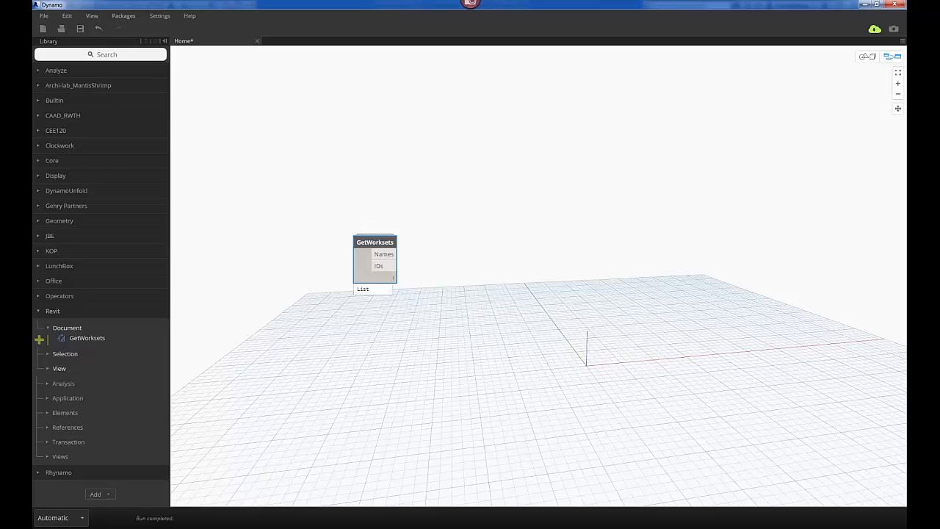
left_click_drag(369, 241, 383, 188)
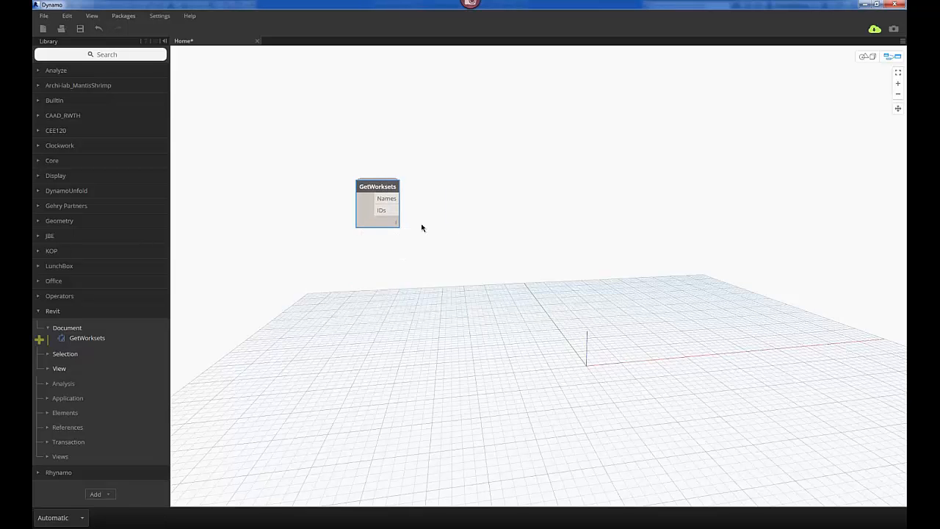
Step: Delete the GetWorksets node and search the node library for "all elements of cat"
key("Delete")
left_click(81, 53)
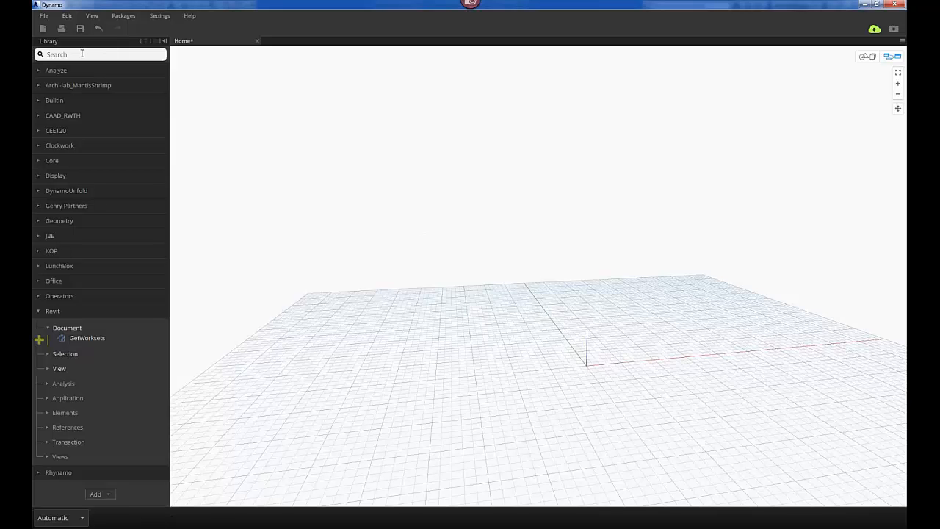
type("all eme")
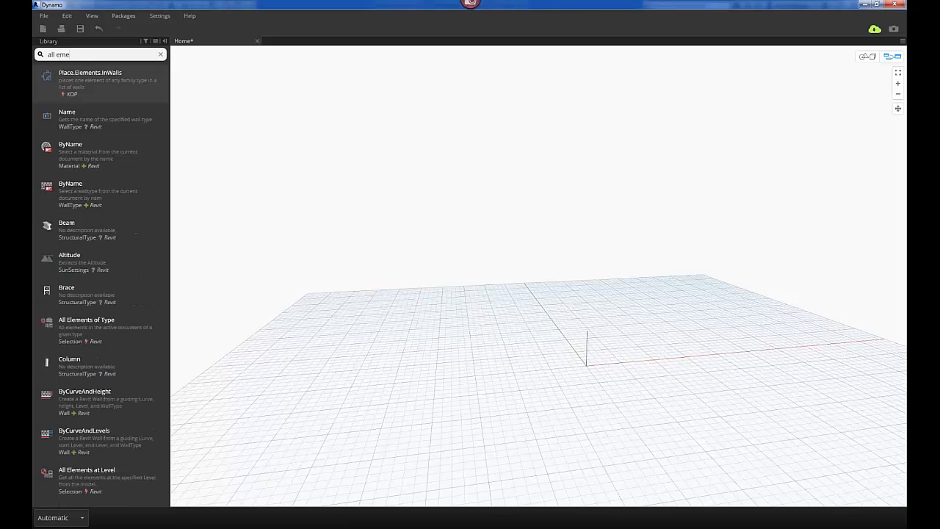
key("BackSpace")
key("BackSpace")
key("BackSpace")
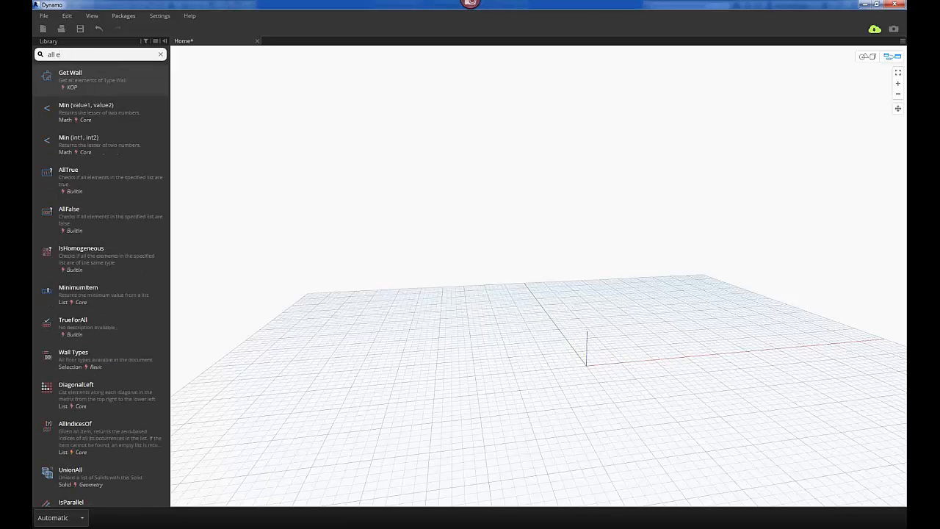
type("lements")
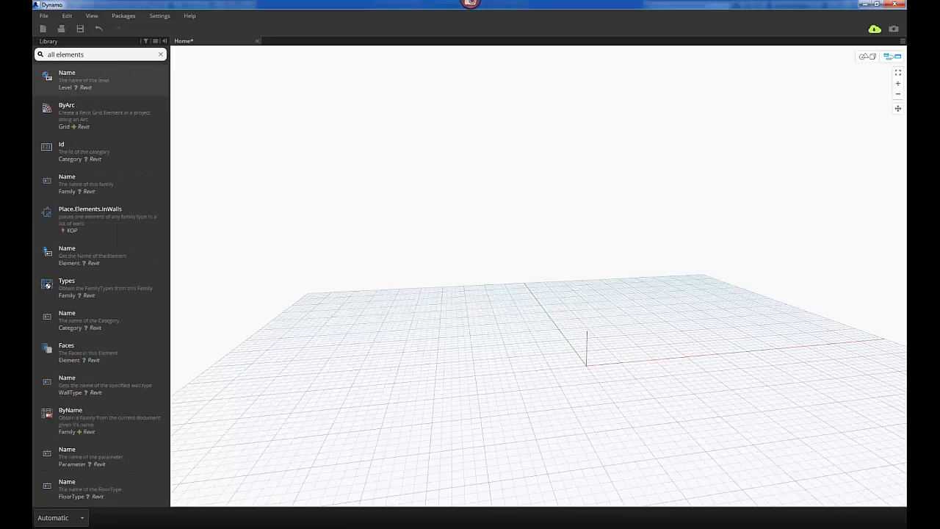
type(" of cat")
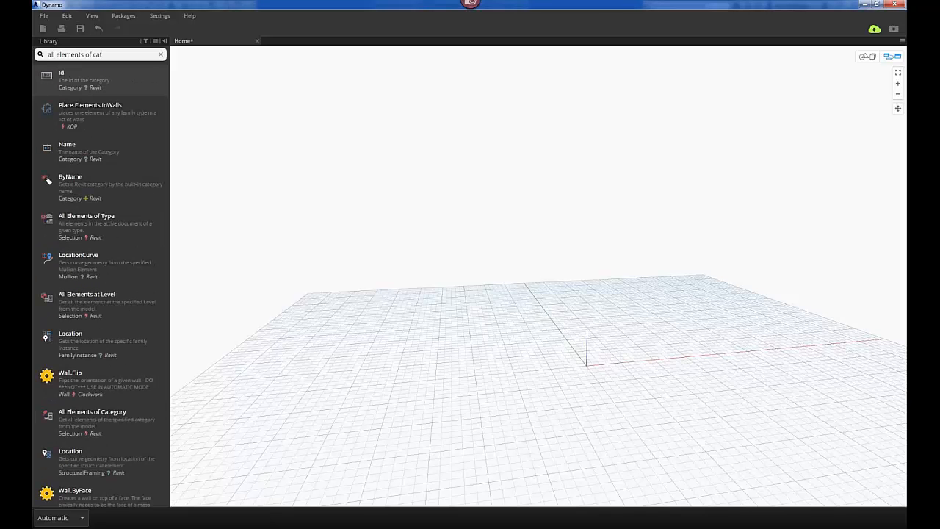
Step: Add an All Elements of Category node and place it in the empty canvas area above the grid
left_click(94, 415)
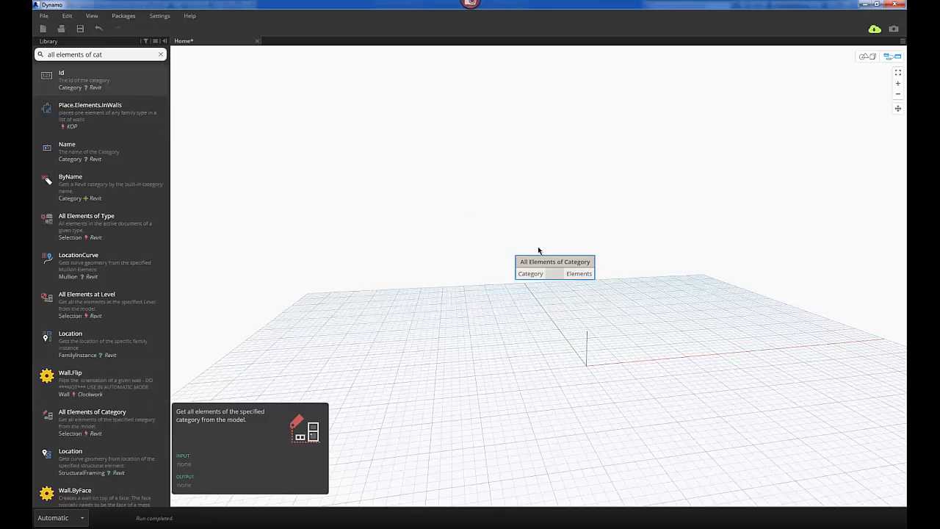
left_click_drag(543, 265, 462, 208)
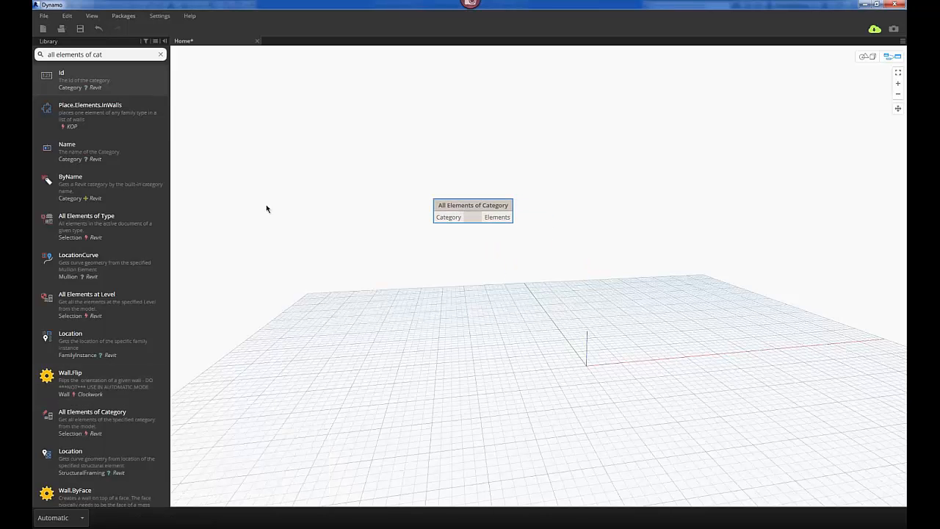
scroll(420, 267, "up", 3)
middle_click_drag(450, 259, 426, 300)
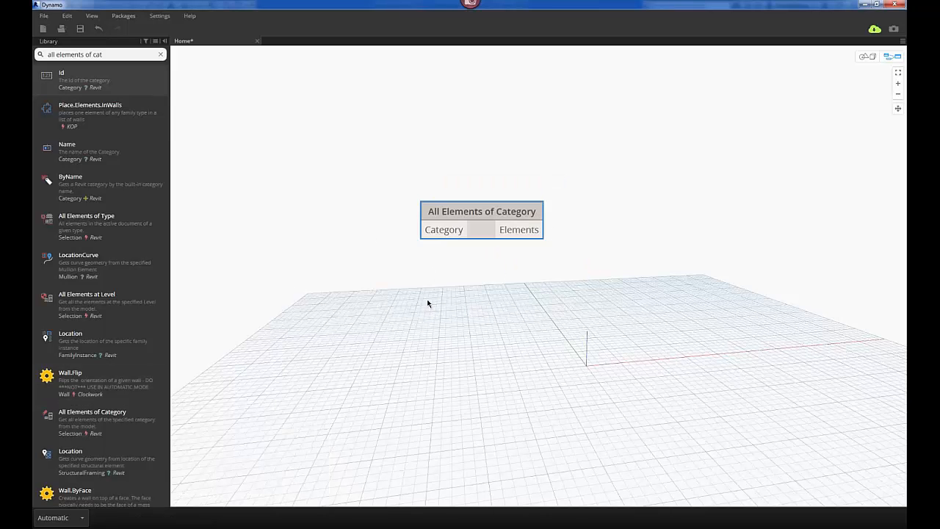
mouse_move(456, 227)
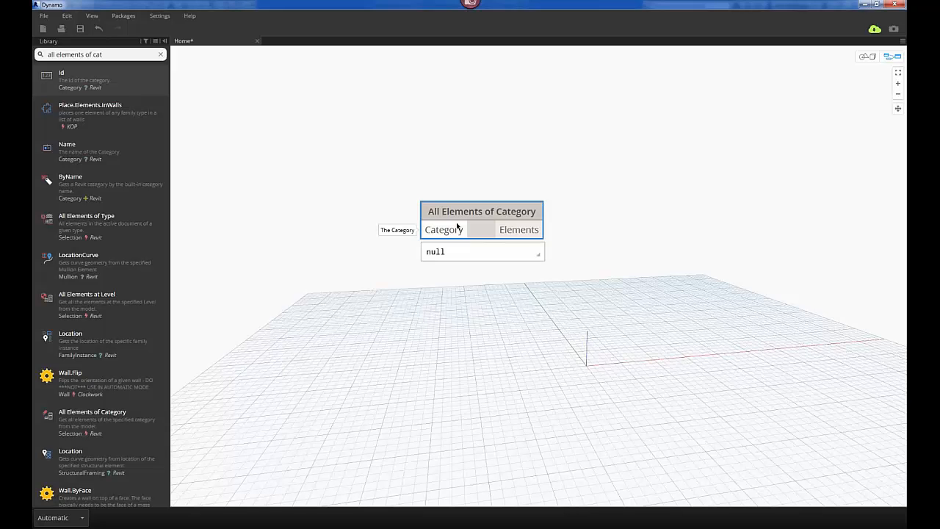
left_click_drag(477, 211, 485, 199)
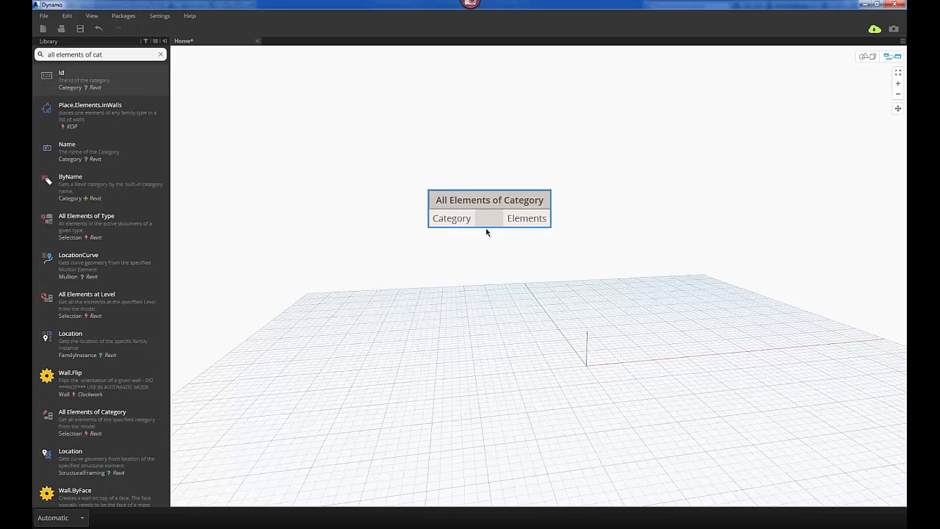
mouse_move(461, 217)
Step: Add a Categories node before the All Elements of Category node and connect its output to the Category input
left_click_drag(107, 55, 34, 59)
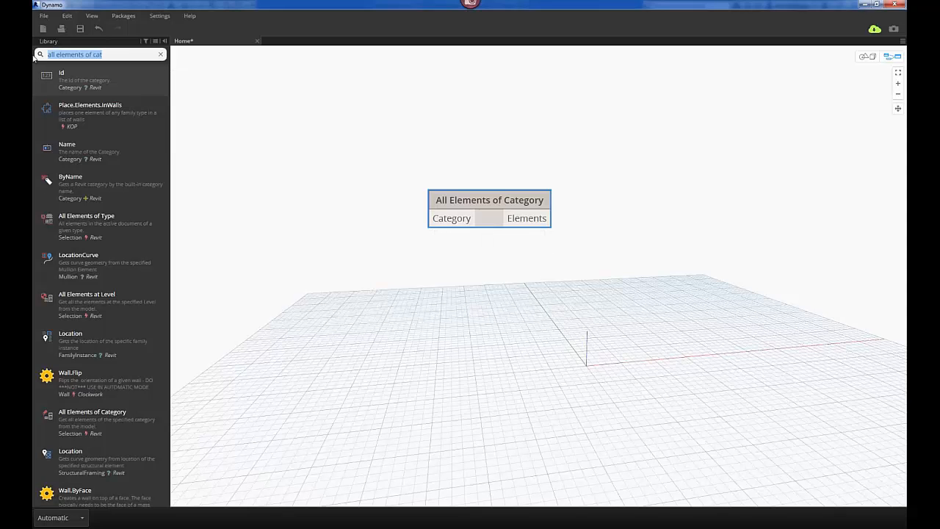
type("categories")
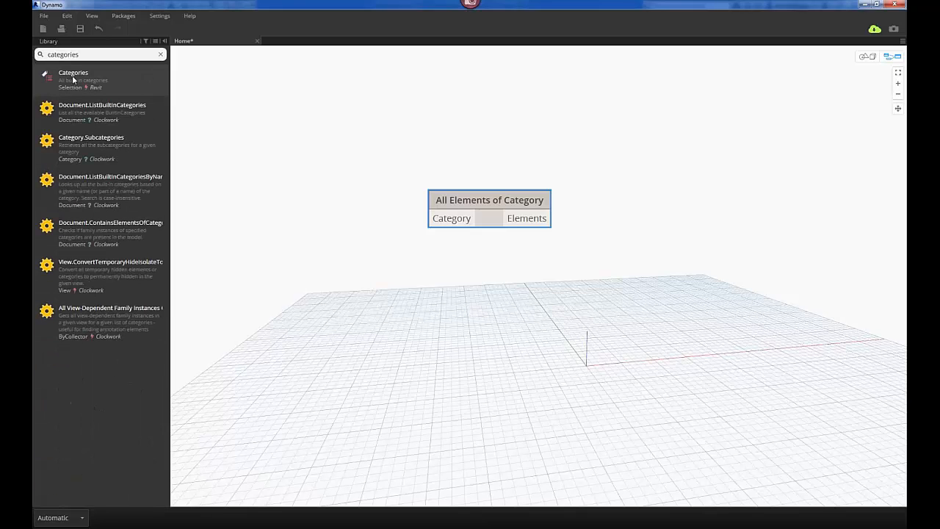
left_click(84, 78)
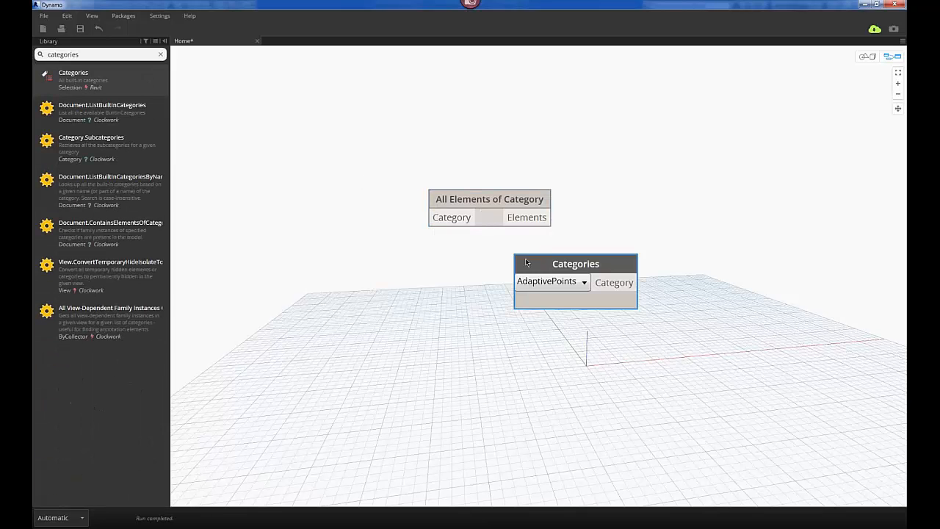
left_click_drag(526, 260, 257, 179)
left_click_drag(368, 200, 471, 181)
left_click(428, 220)
Step: Set the Categories node to MassFloor and move the node slightly up
left_click(300, 200)
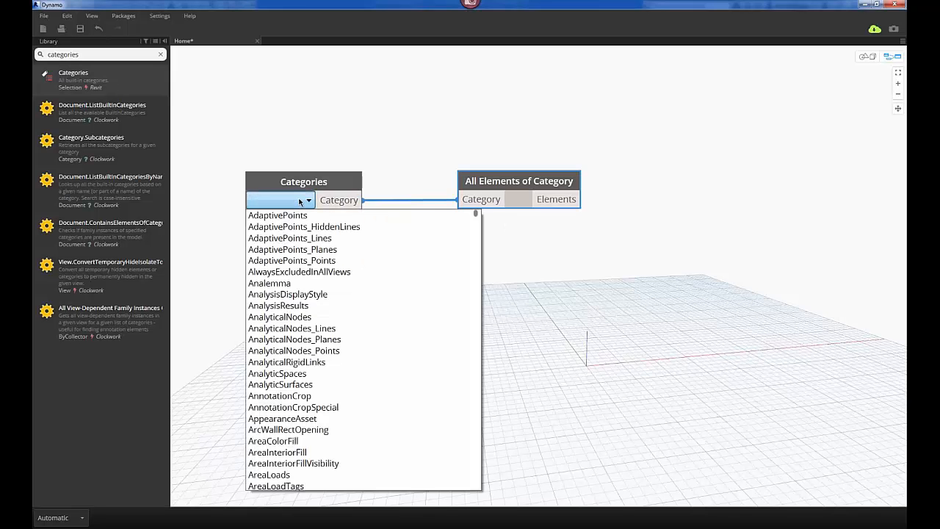
scroll(305, 320, "down", 7)
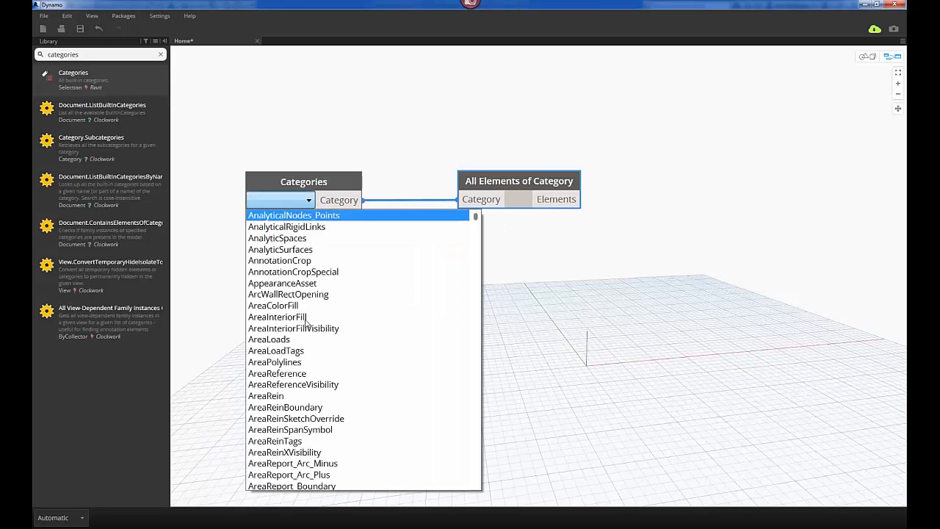
scroll(305, 323, "down", 1)
scroll(306, 323, "down", 15)
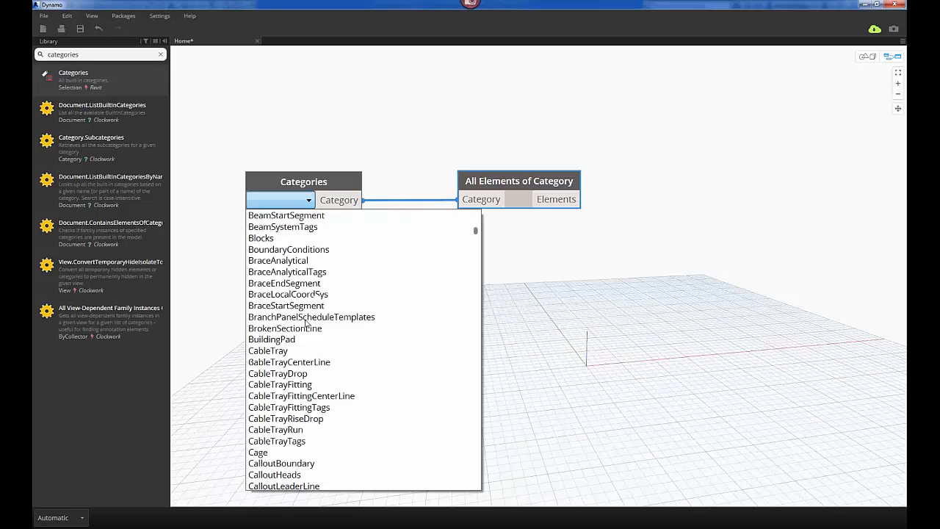
scroll(305, 324, "down", 20)
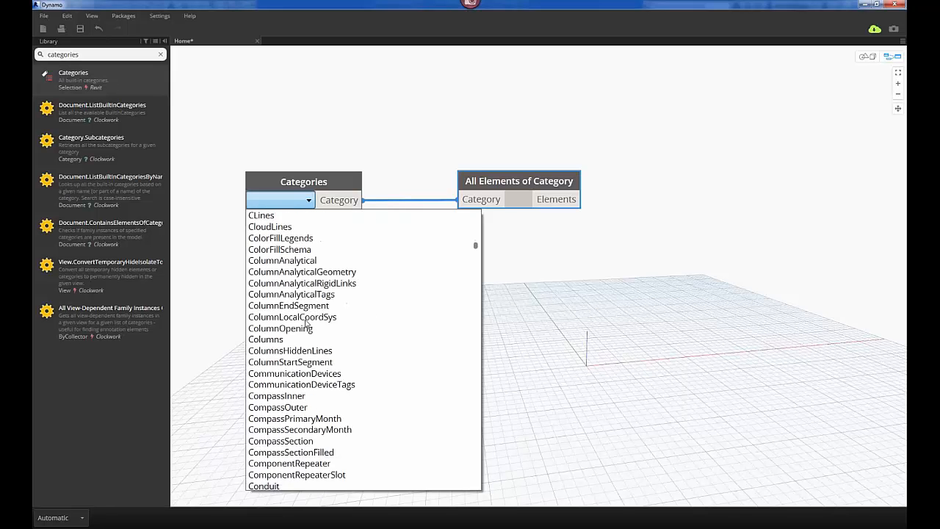
scroll(305, 323, "down", 9)
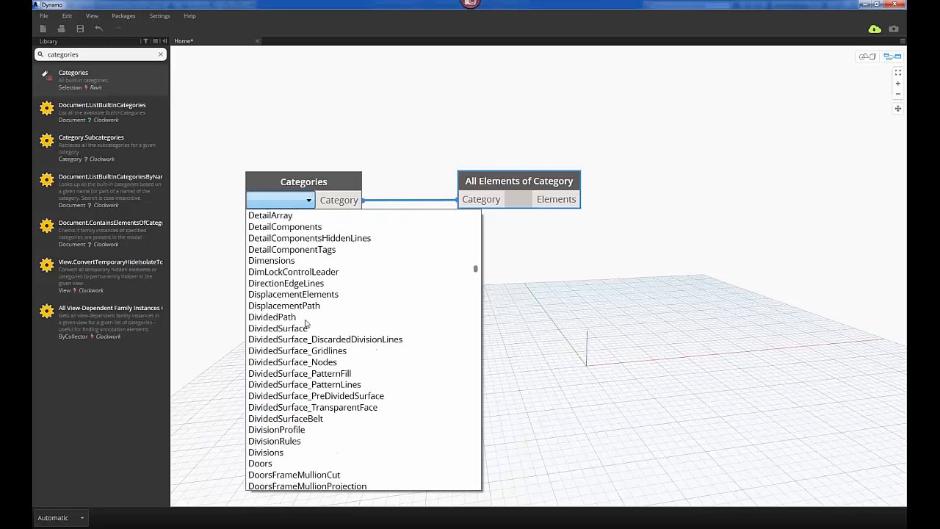
key("m")
scroll(286, 341, "down", 4)
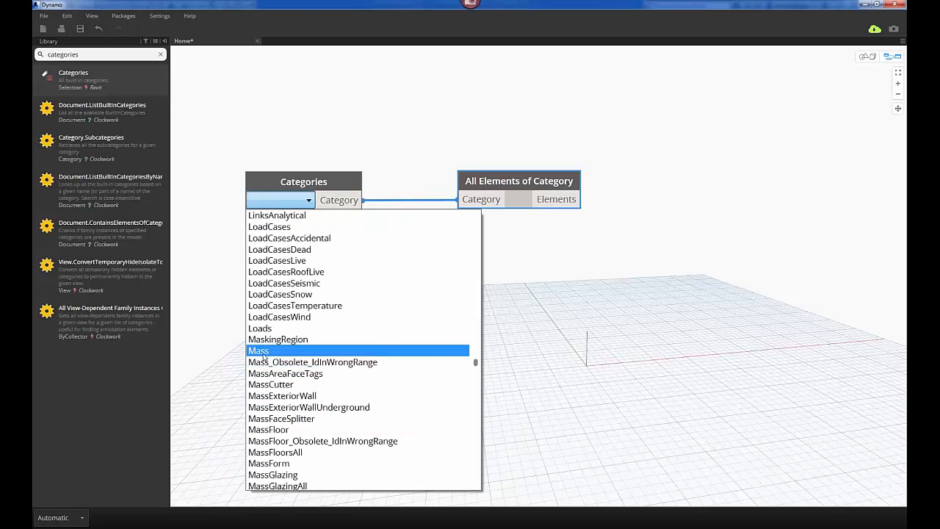
scroll(294, 359, "down", 1)
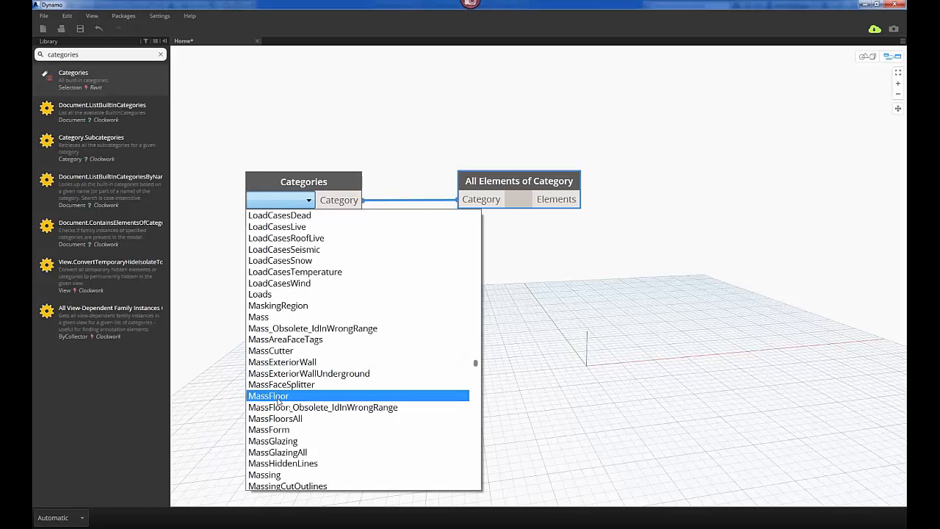
left_click(278, 396)
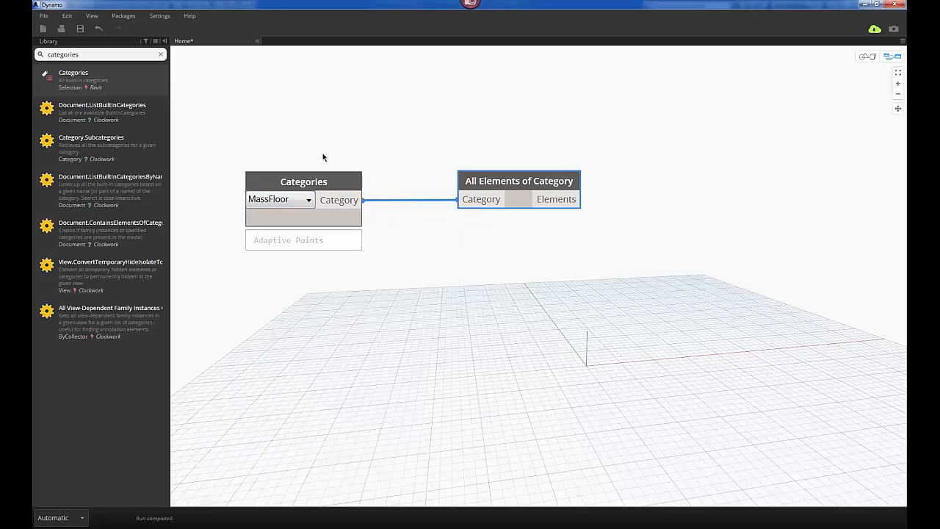
left_click_drag(324, 182, 332, 171)
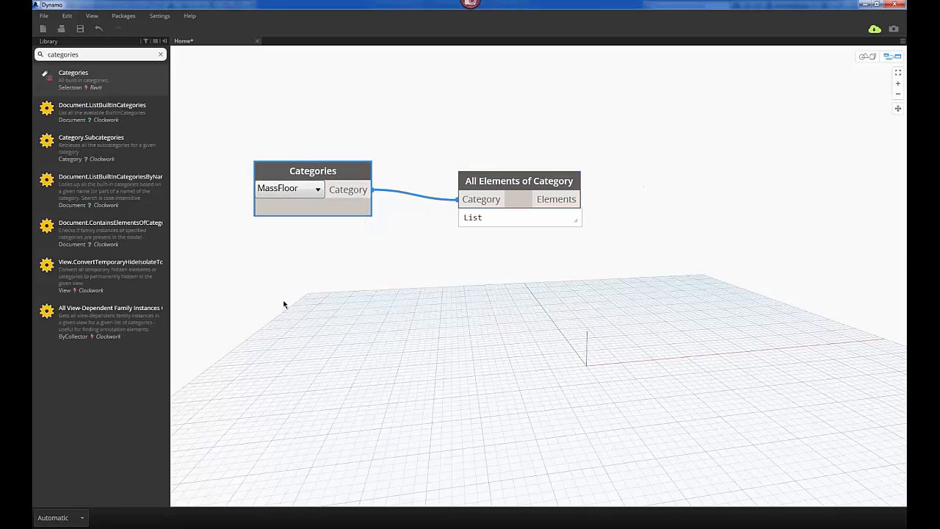
Step: Keep the run mode on Automatic and pin open the All Elements of Category output list to examine its elements
left_click(78, 520)
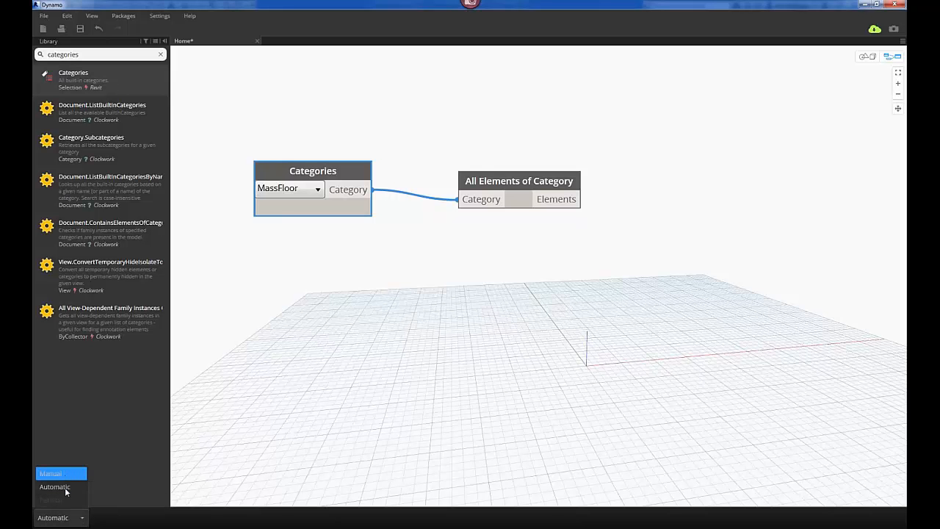
left_click(65, 488)
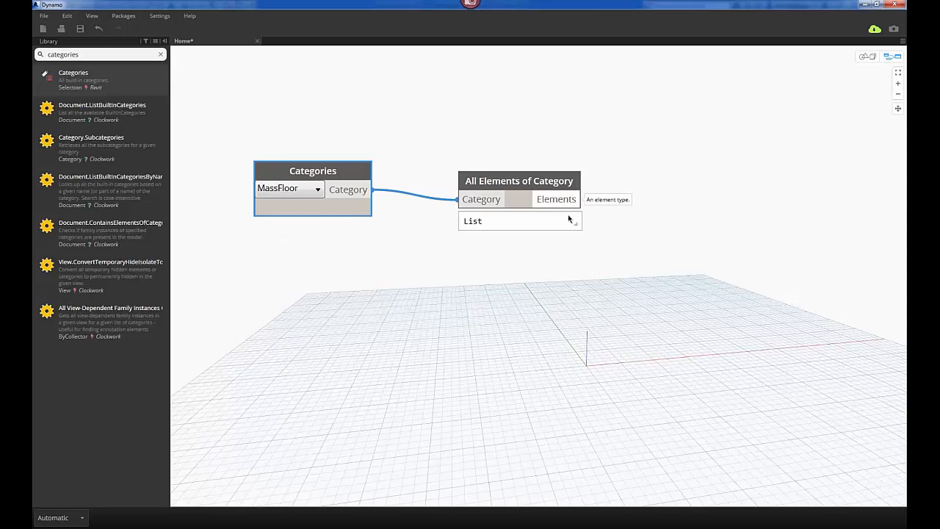
mouse_move(574, 223)
left_click(644, 221)
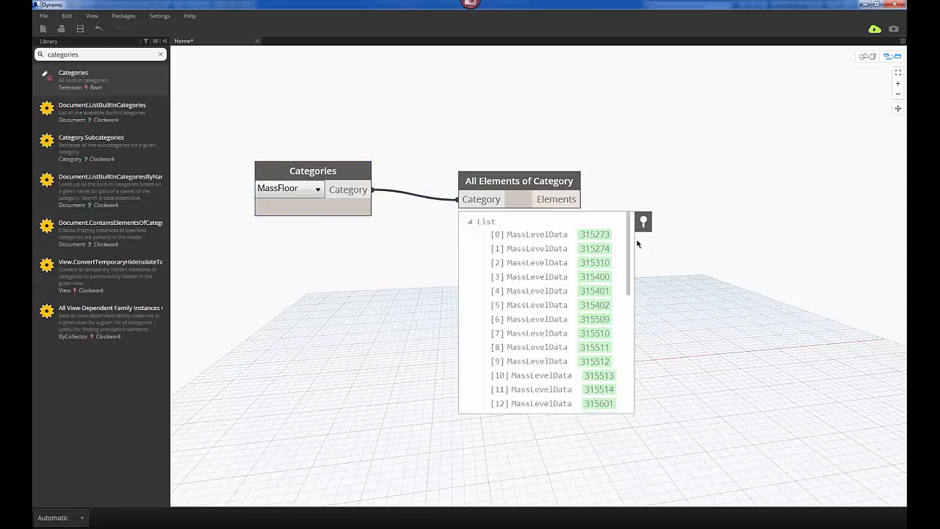
left_click_drag(629, 240, 628, 272)
left_click(637, 223)
mouse_move(629, 274)
left_mouse_down()
mouse_move(627, 398)
mouse_move(632, 258)
left_mouse_up()
Step: Find GetParameterValueByName by searching for "get parameter value", add the node and place it beyond the All Elements of Category node
left_click_drag(97, 53, 40, 56)
type("get pa")
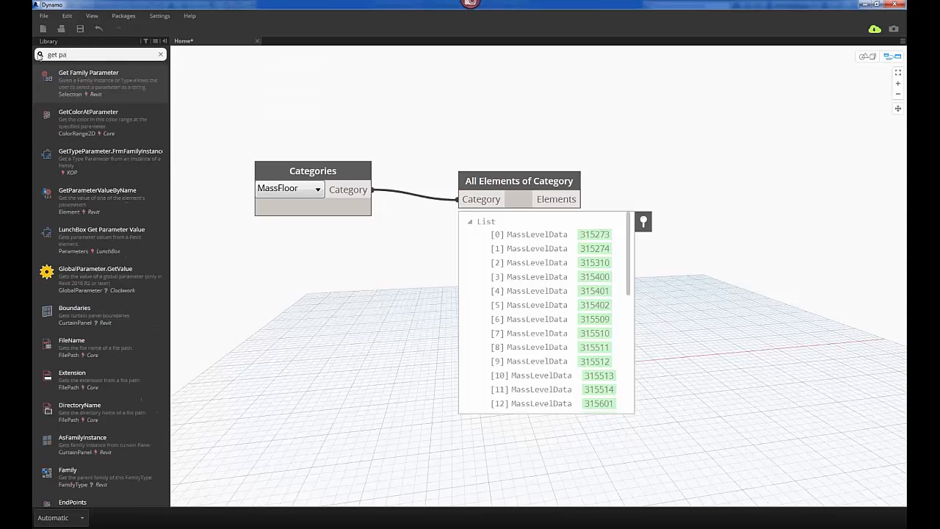
type("rameter v")
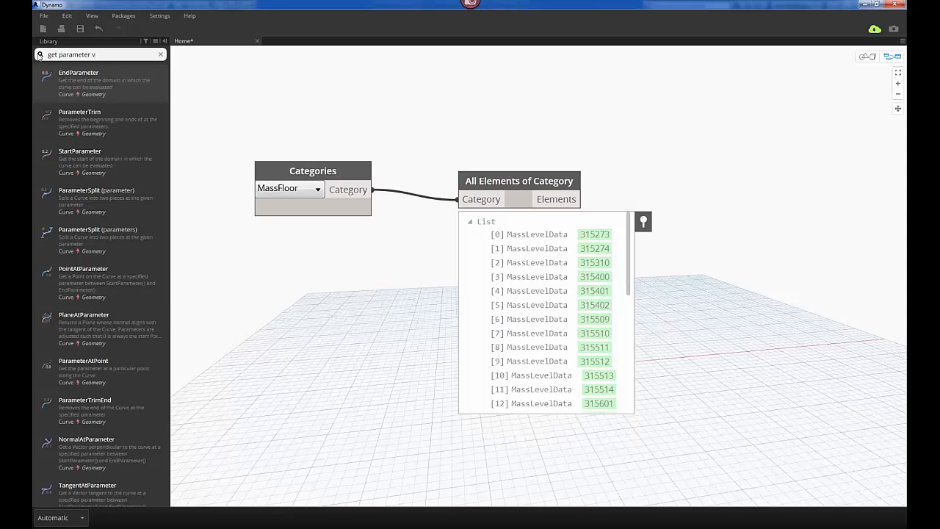
type("alue")
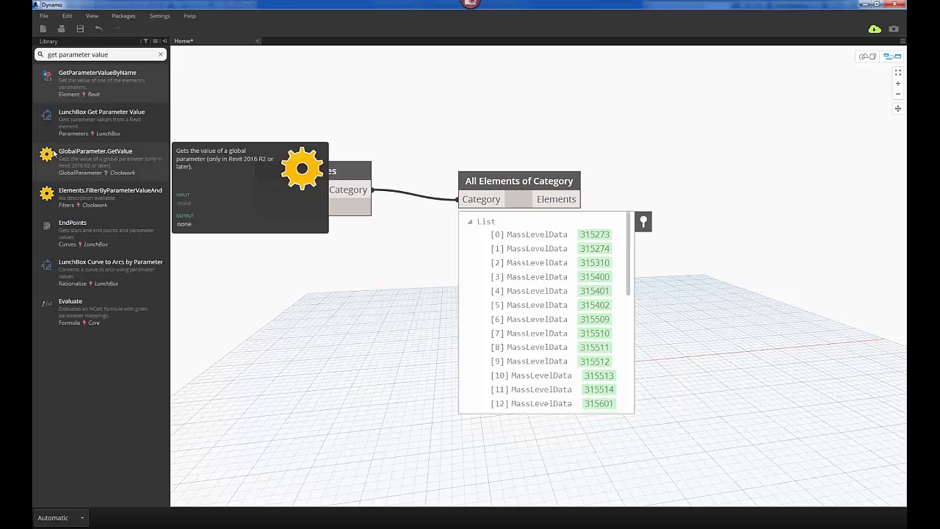
left_click(87, 80)
left_click_drag(566, 278, 720, 140)
Step: Unpin the output list preview under the All Elements of Category node and discard the stray empty Code Block
left_click(644, 226)
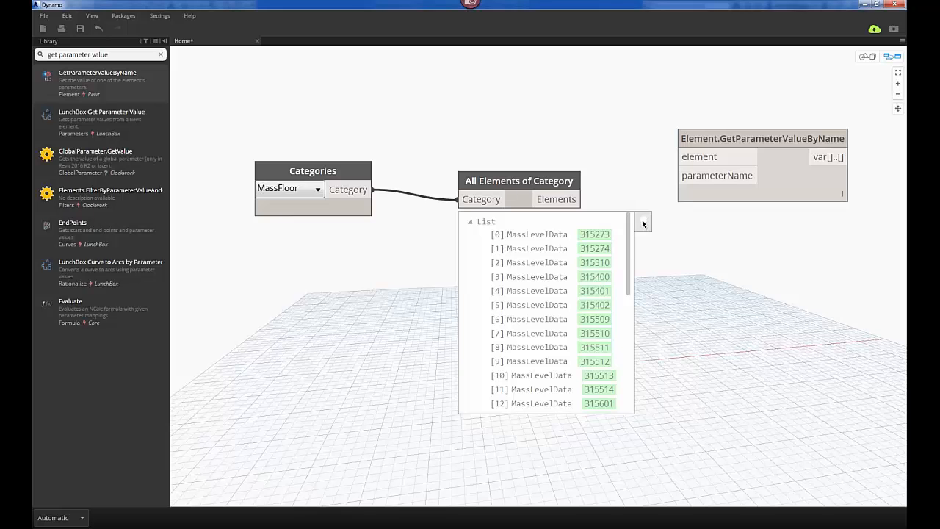
double_click(642, 216)
left_click_drag(643, 213, 645, 250)
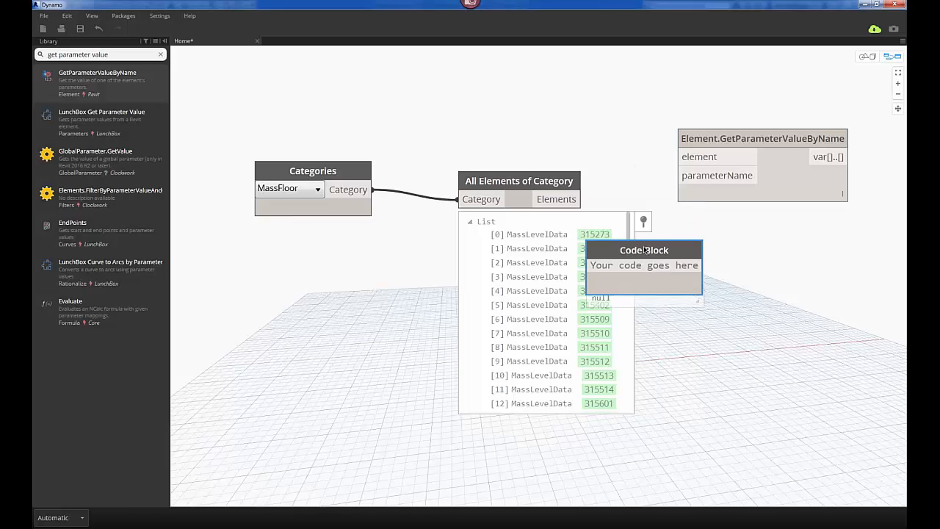
left_click(616, 181)
Step: Connect the Elements output to the element input of Element.GetParameterValueByName and move that node farther away
scroll(588, 191, "down", 4)
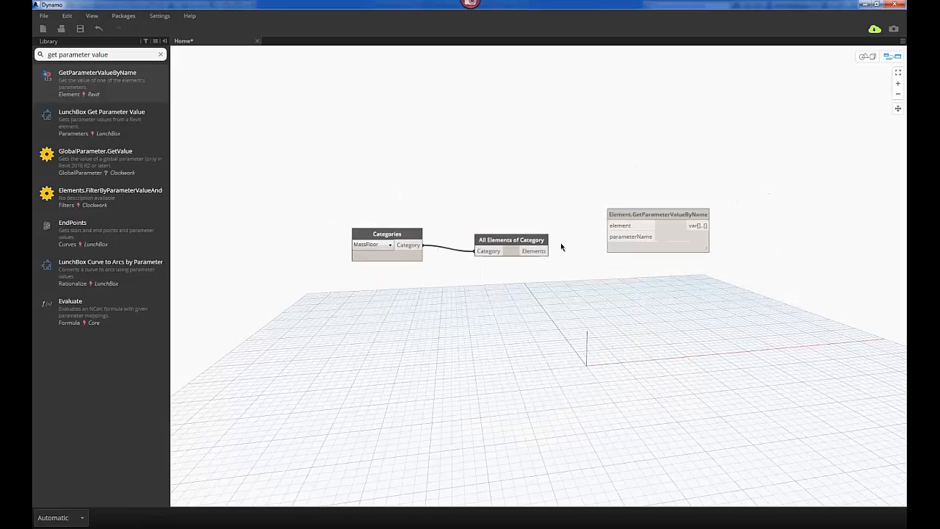
middle_click_drag(562, 237, 562, 213)
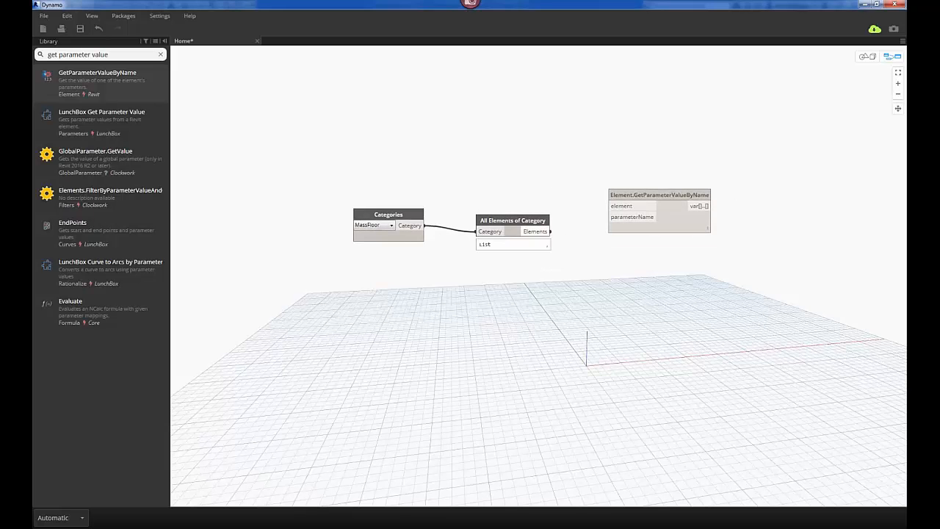
left_click(550, 231)
left_click(612, 206)
left_click_drag(639, 197, 695, 186)
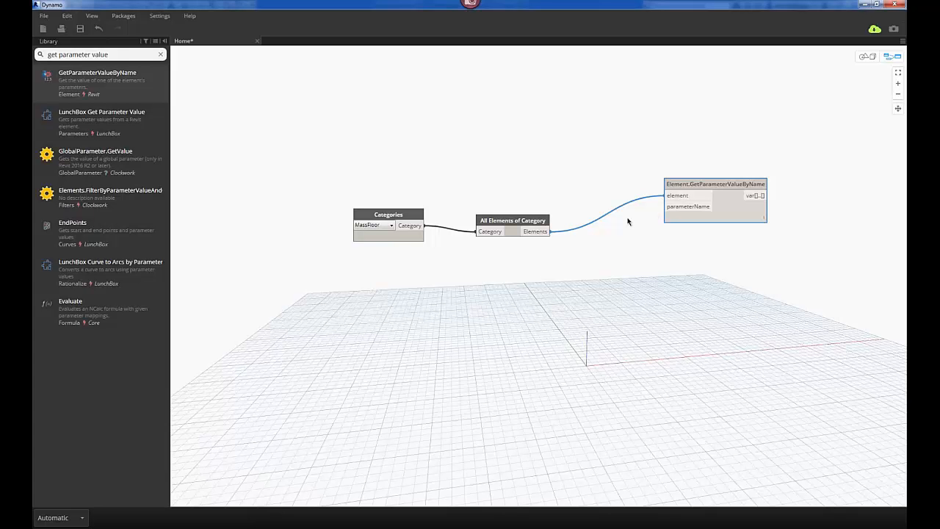
Step: Add a Code Block containing "Level"; between the All Elements of Category and Element.GetParameterValueByName nodes, below their wire
left_click(604, 269)
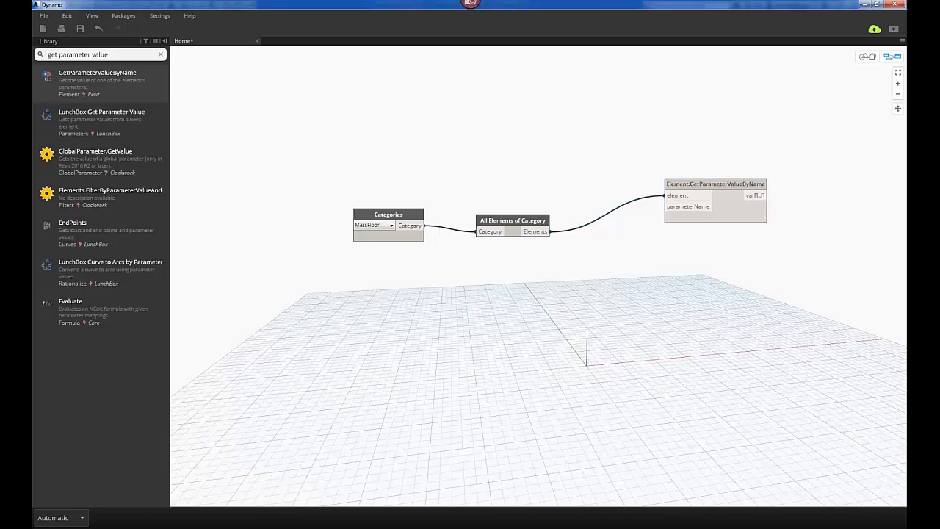
double_click(603, 266)
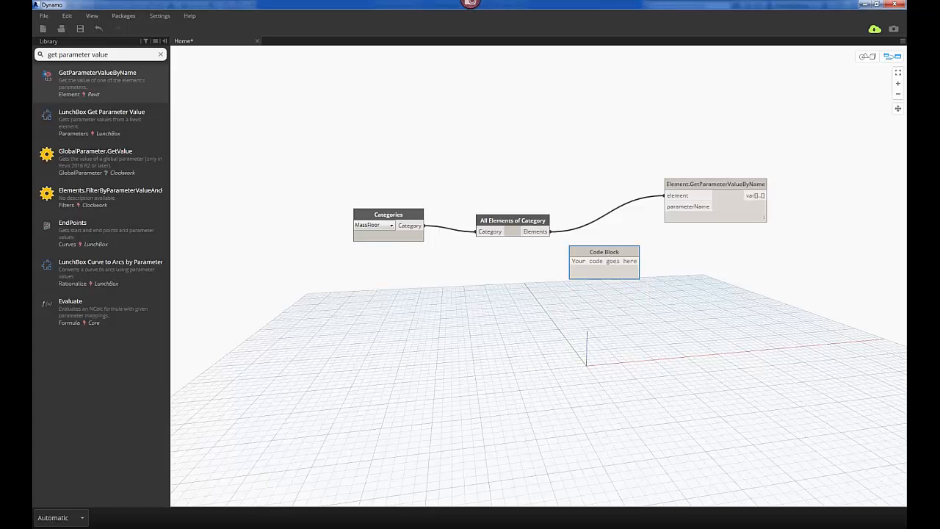
type("\"Level1\";")
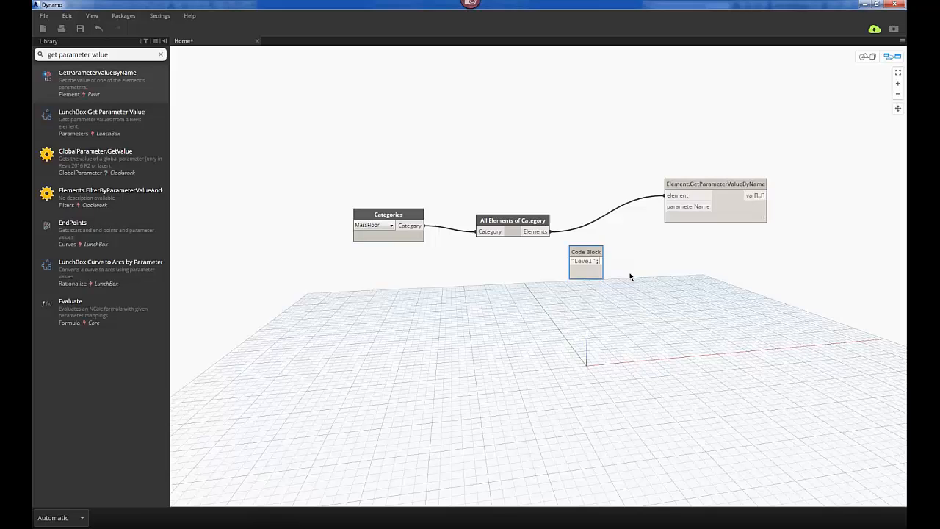
left_click(630, 275)
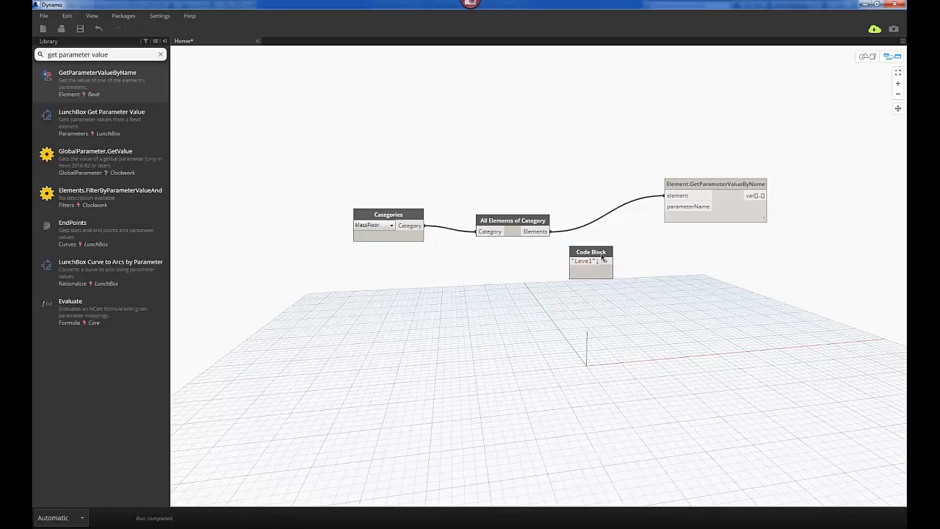
left_click_drag(602, 257, 608, 255)
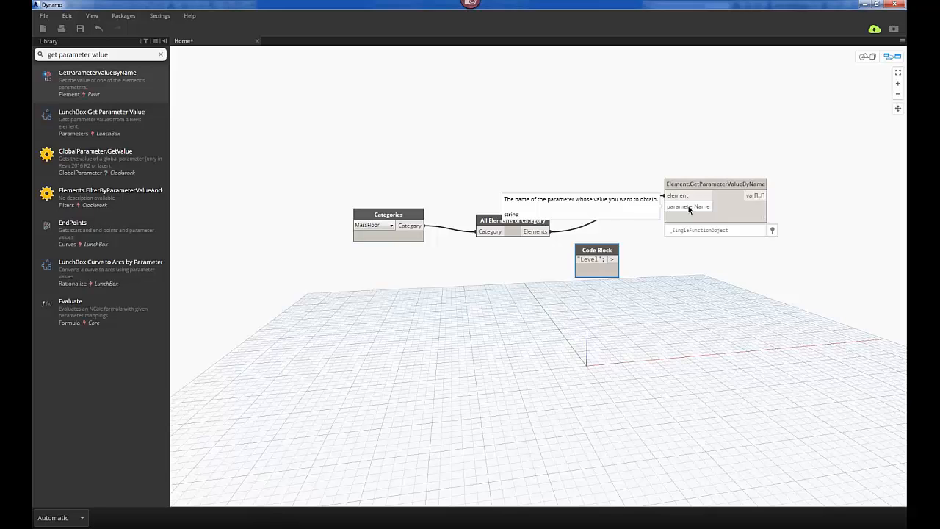
Step: Connect the "Level" output to the parameterName input of Element.GetParameterValueByName and look through the node's output list
left_click(612, 260)
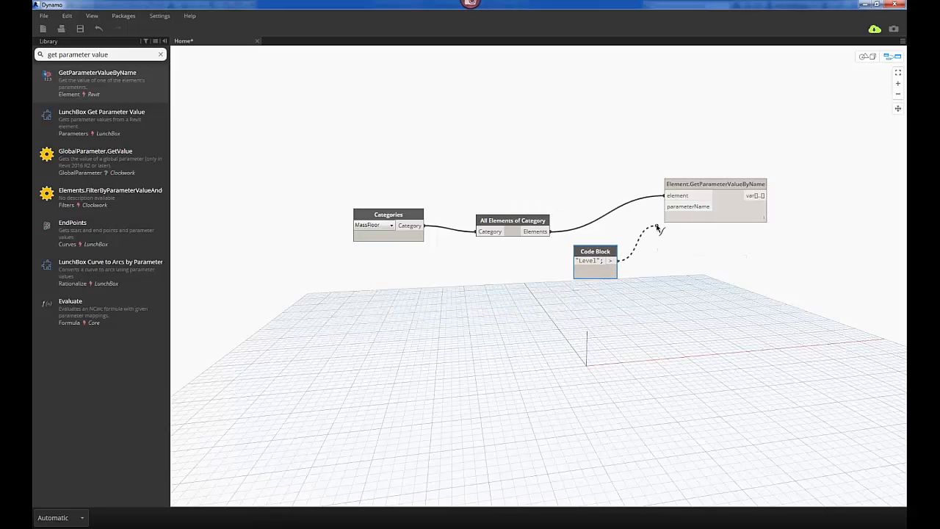
left_click(665, 206)
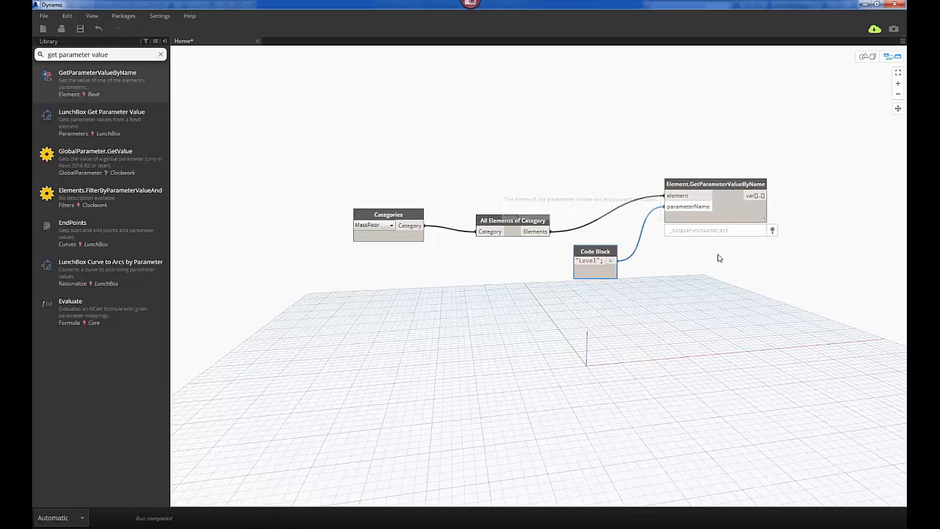
mouse_move(765, 235)
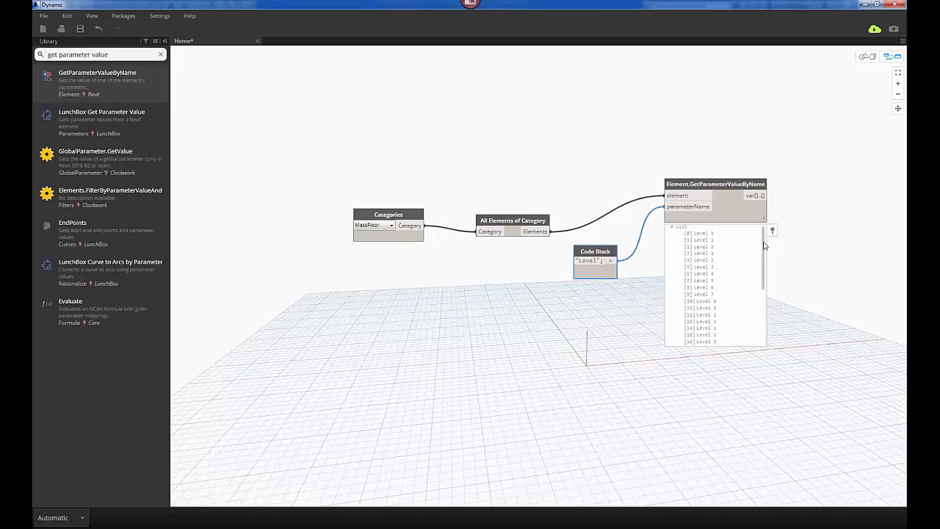
left_click_drag(765, 246, 763, 297)
left_click(638, 285)
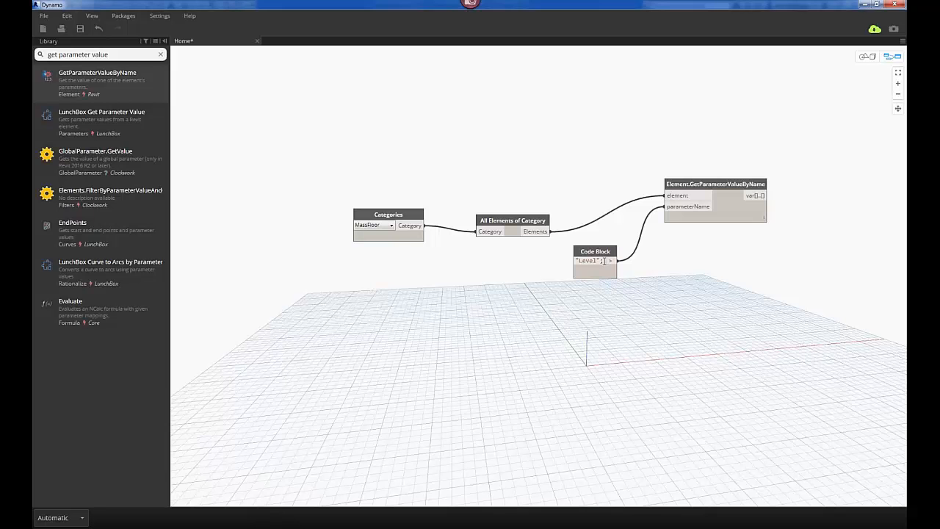
Step: Add a second line, "Floor Area";, to the Code Block
double_click(603, 261)
key("Return")
type("\"Floor ARea")
key("BackSpace")
key("BackSpace")
key("BackSpace")
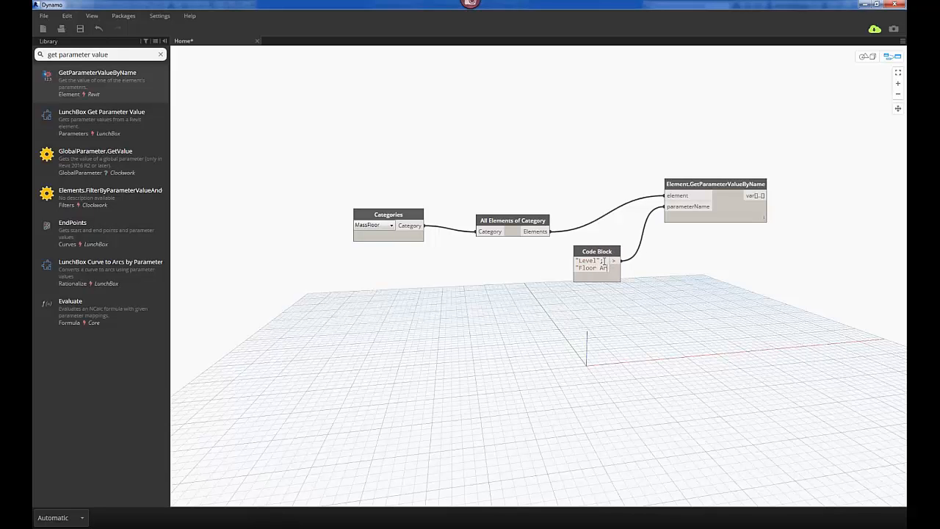
type("rea\"")
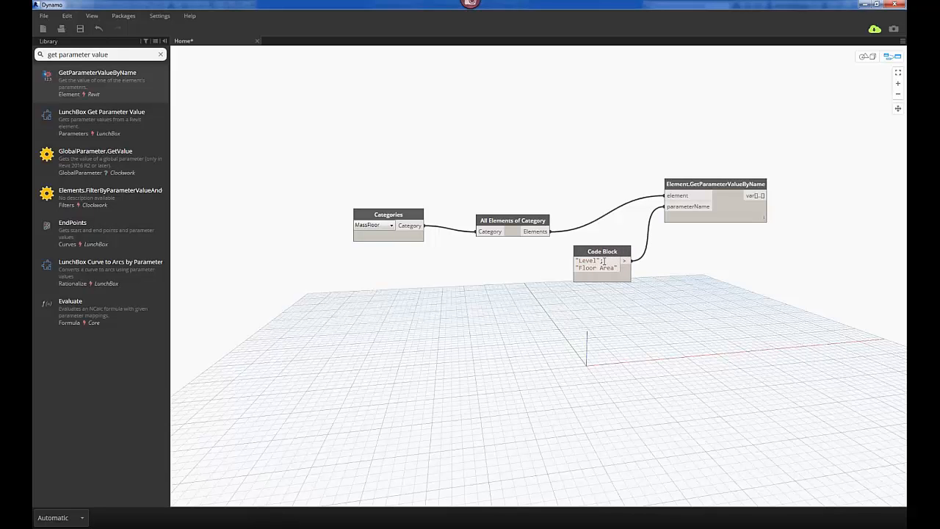
type(";")
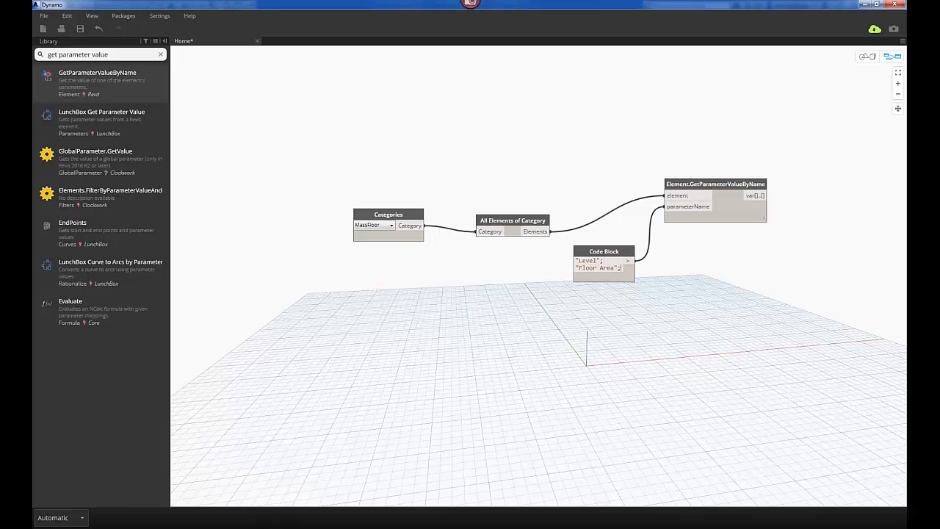
key("Escape")
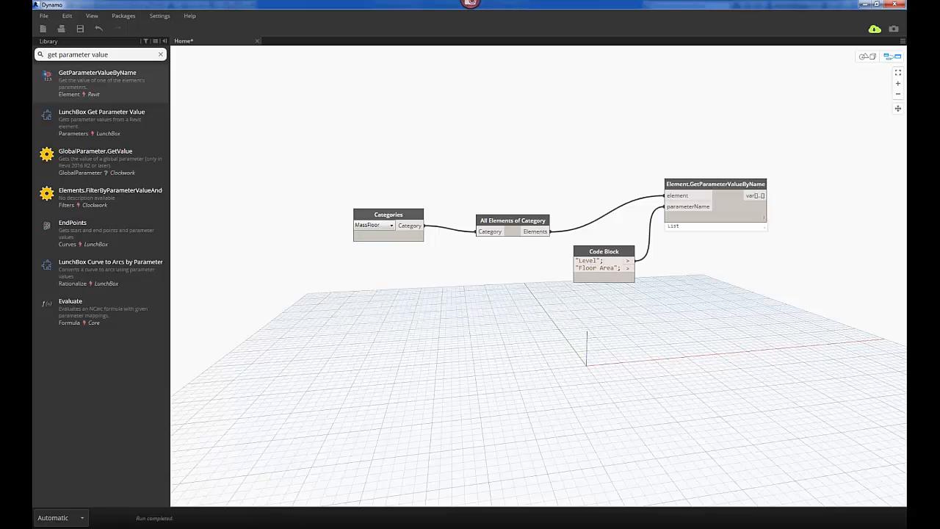
Step: Switch to Revit, select the top mass floor of the tallest tower to read its parameter names, and return to Dynamo
left_click(865, 4)
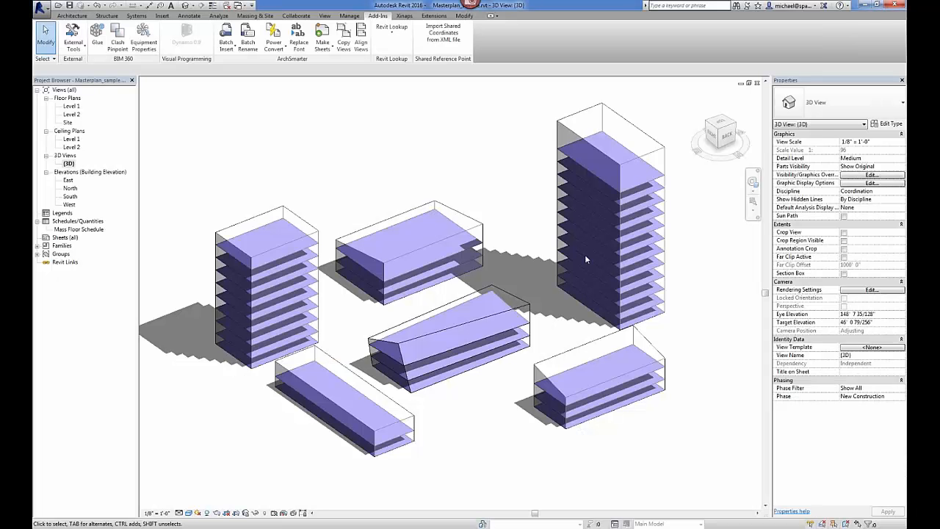
left_click(596, 178)
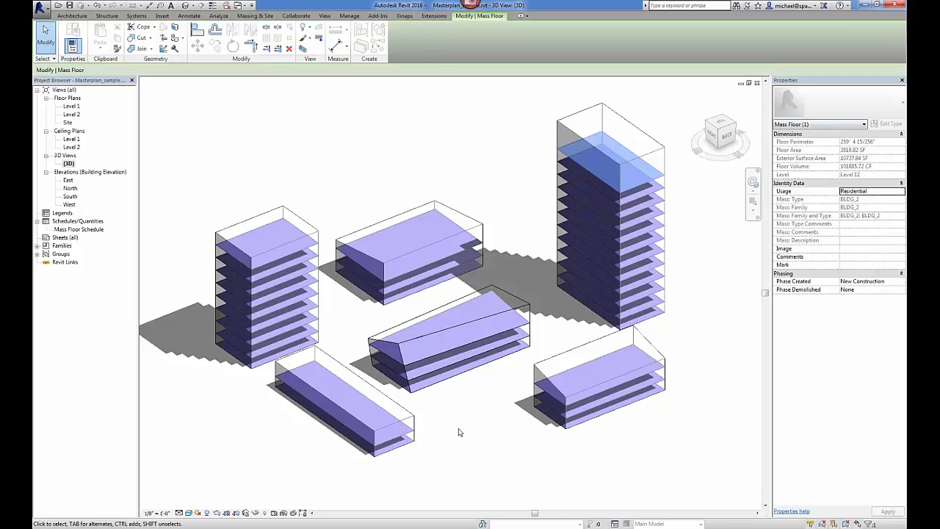
left_click(412, 527)
left_click(461, 490)
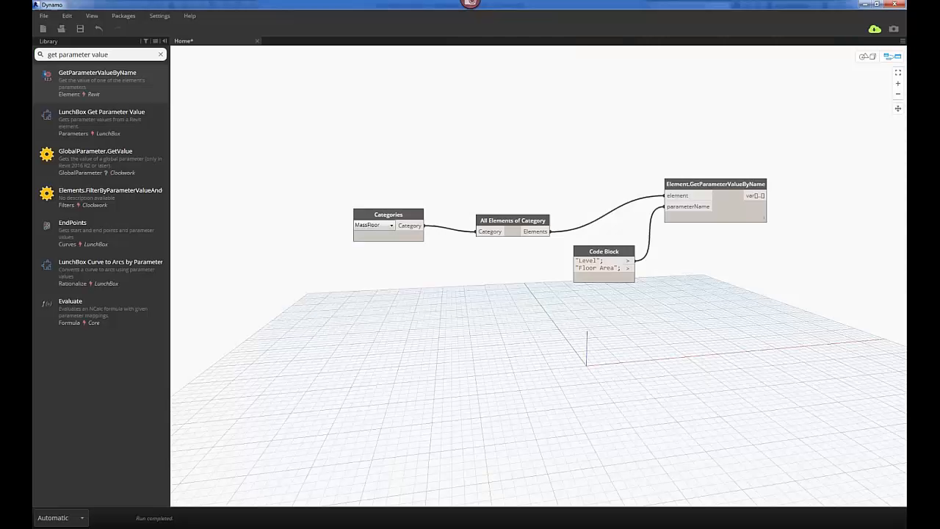
Step: Nudge the Element.GetParameterValueByName node slightly and add a third line, "Usage";, to the Code Block
left_click_drag(726, 186, 723, 190)
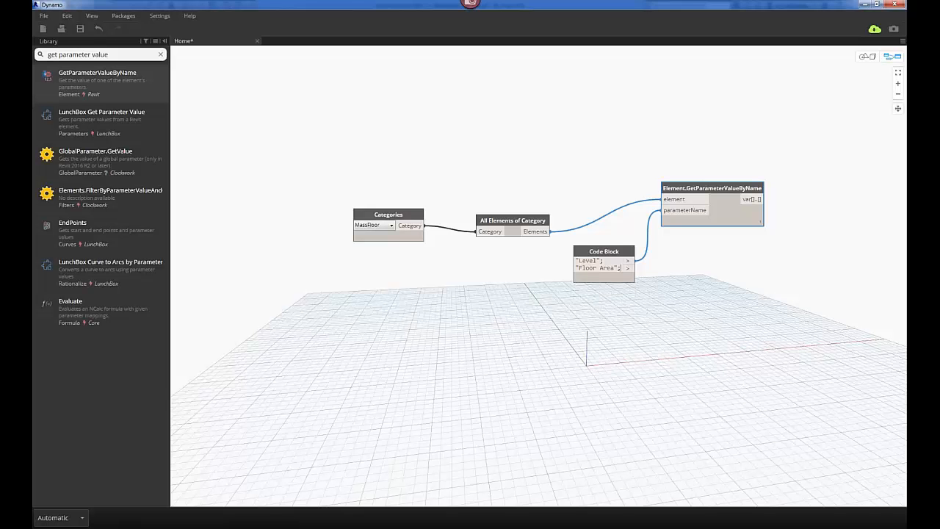
key("Return")
type("\"L")
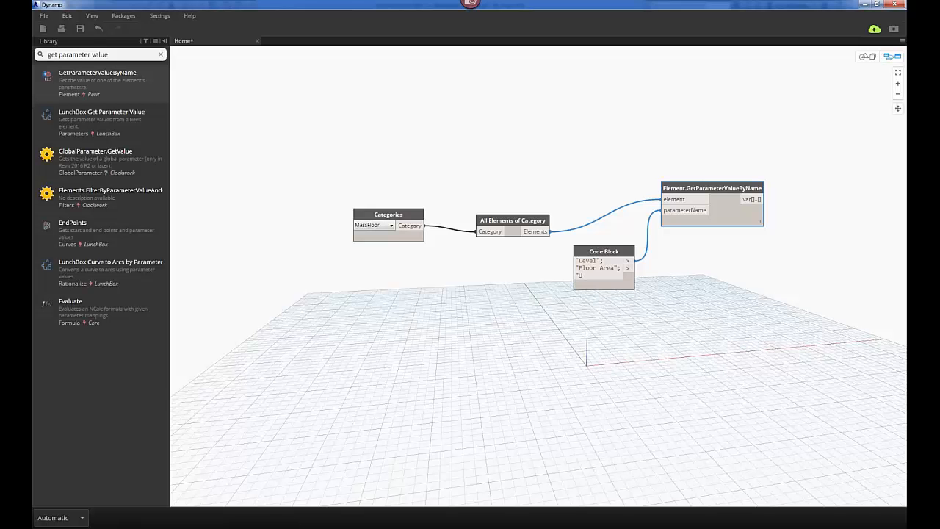
left_click(624, 221)
scroll(624, 221, "up", 3)
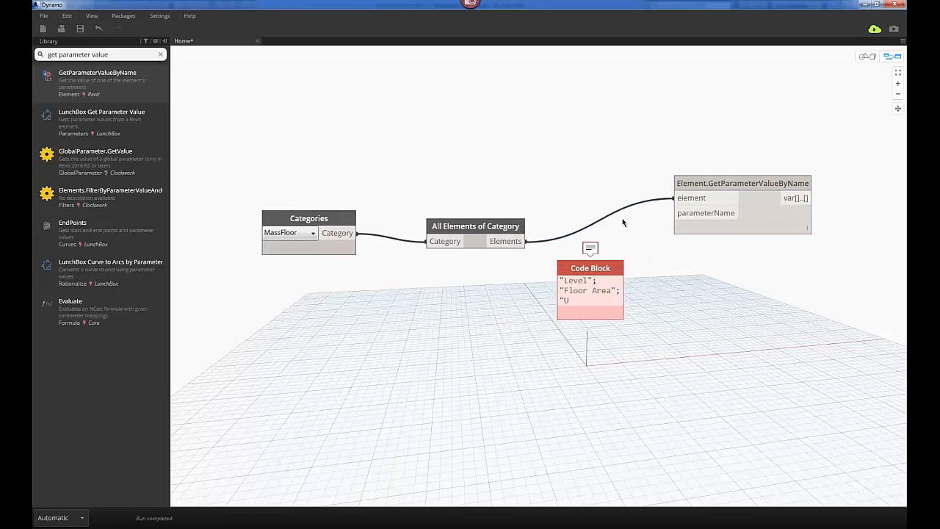
left_click(567, 311)
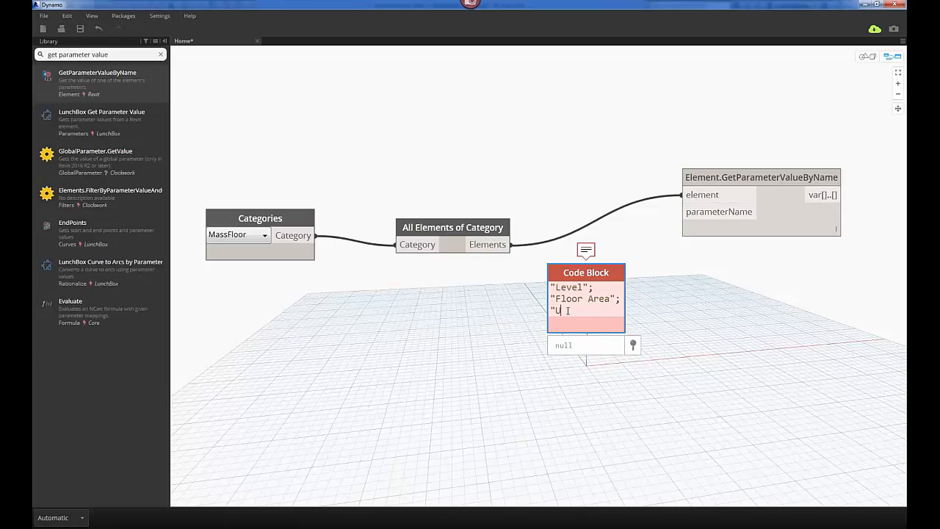
type("sage\";")
key("Return")
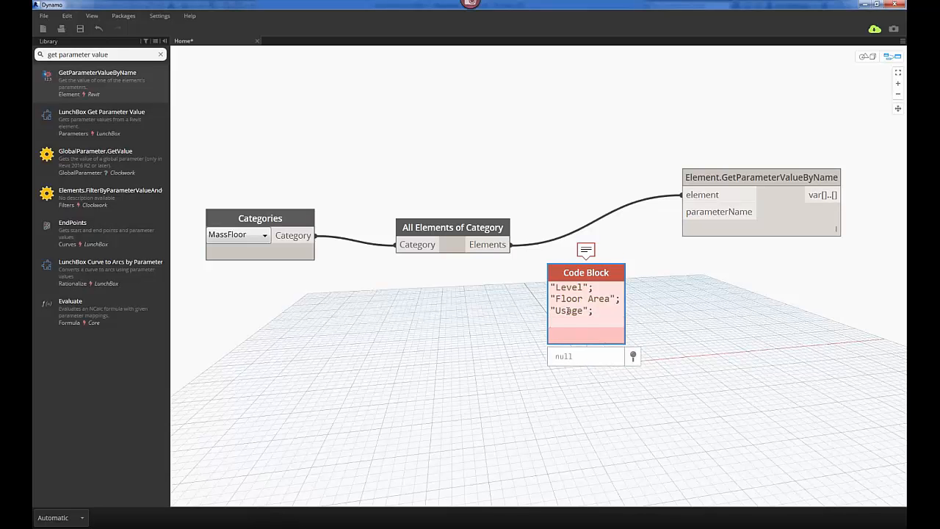
Step: Add the lines "Mass: Family"; and "Mass: Family and Type"; to the Code Block
type("\"Mass: Family\"")
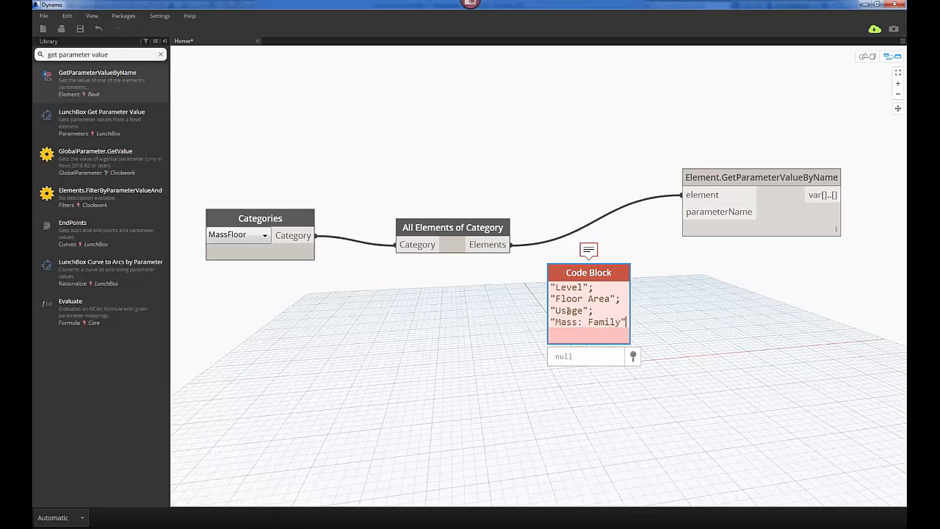
type(";")
key("Return")
type("\"")
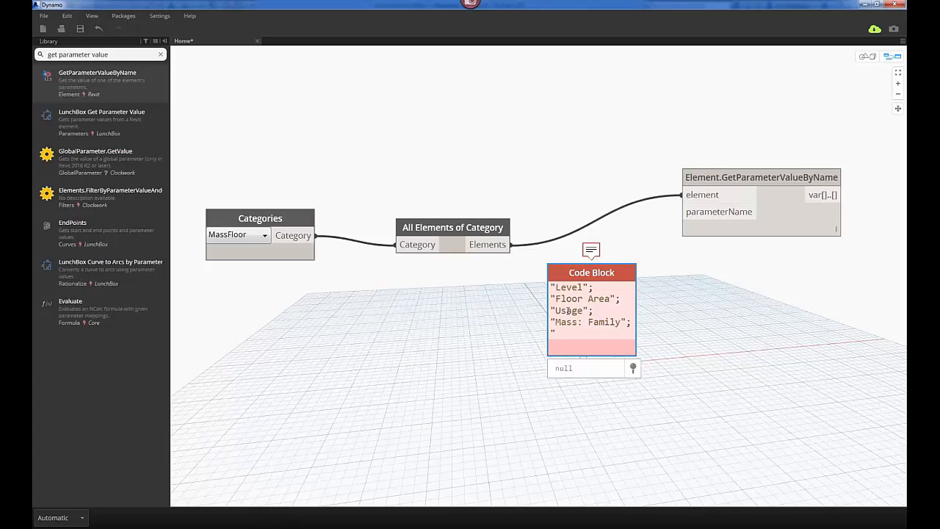
type("Mass: Family and Type")
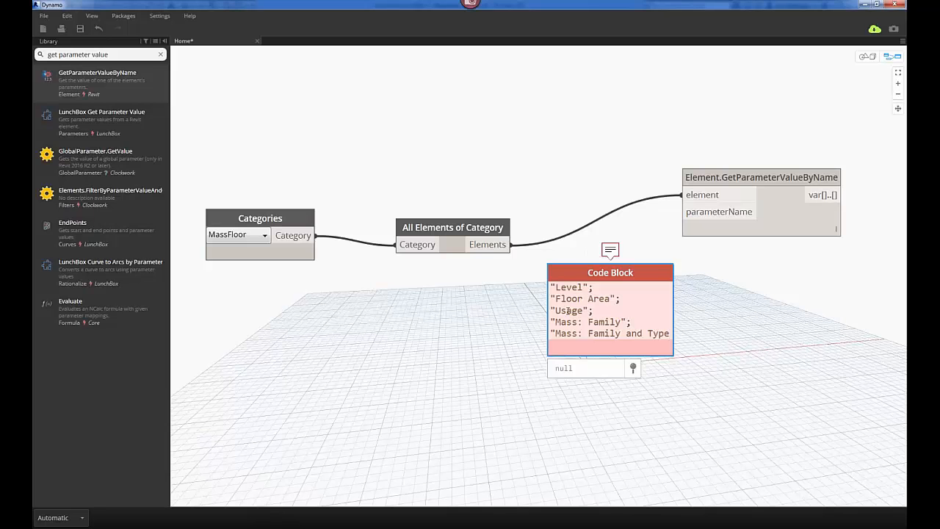
type("\"")
type(";")
key("Return")
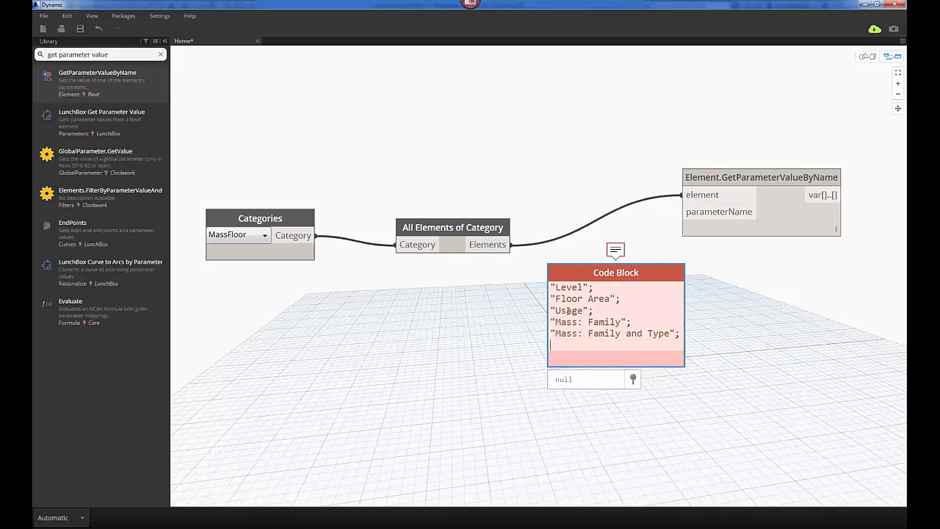
Step: Add the line "exterior surface area"; to the Code Block, finish editing and move the block below the All Elements of Category node
type("\"exterior surface area\";")
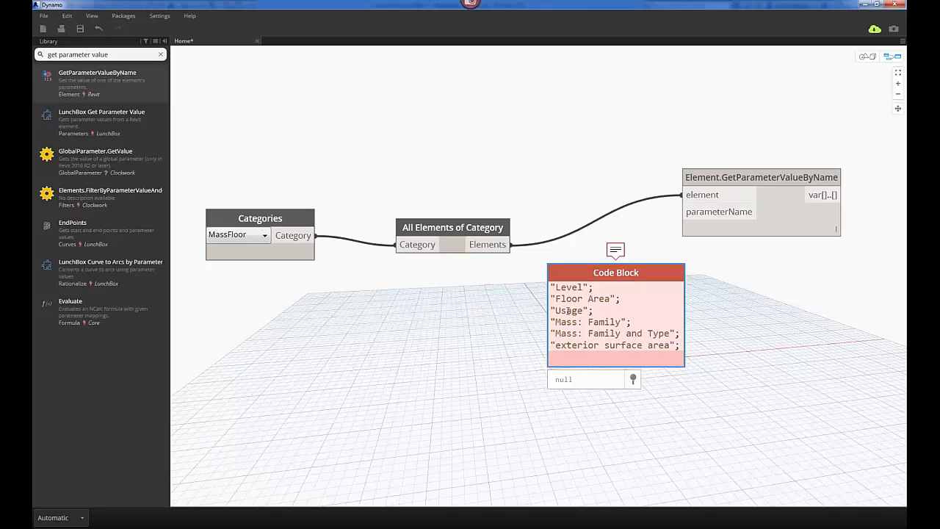
key("Escape")
left_click_drag(596, 282, 528, 312)
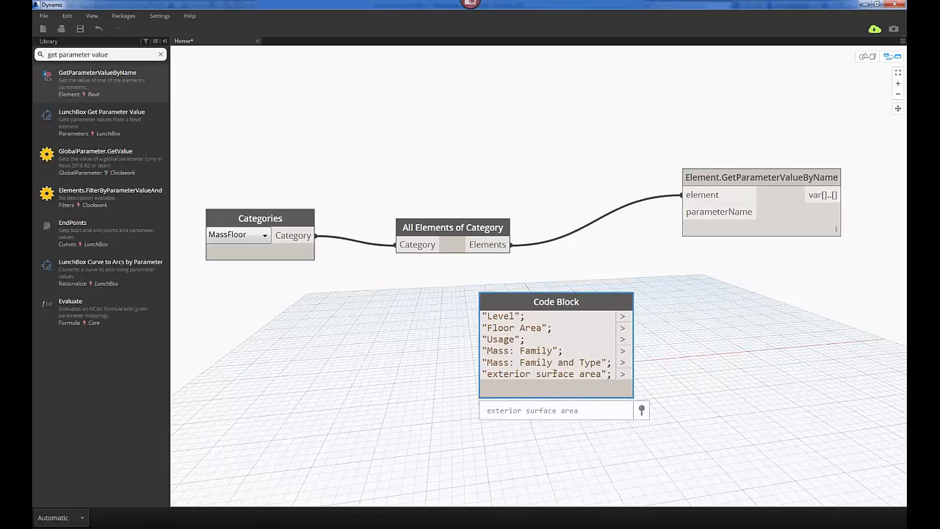
Step: Make five copies of the Element.GetParameterValueByName node with their element connections and arrange them in a column below the original
left_click(714, 181)
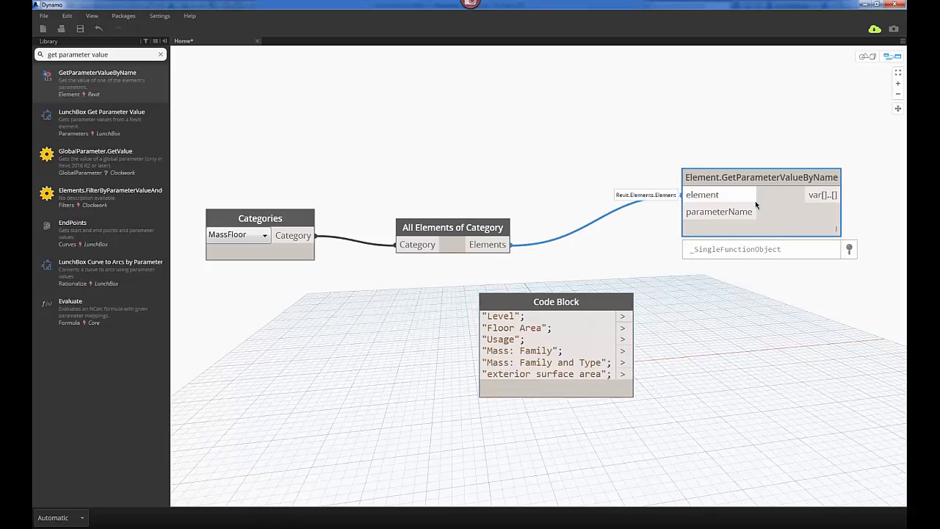
left_click(728, 299)
scroll(703, 271, "down", 5)
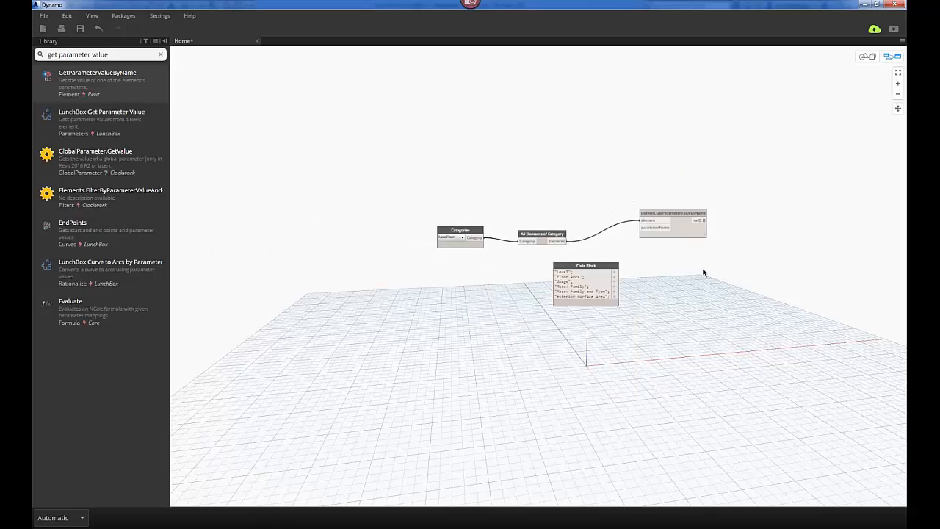
scroll(646, 256, "up", 3)
key("ctrl+v")
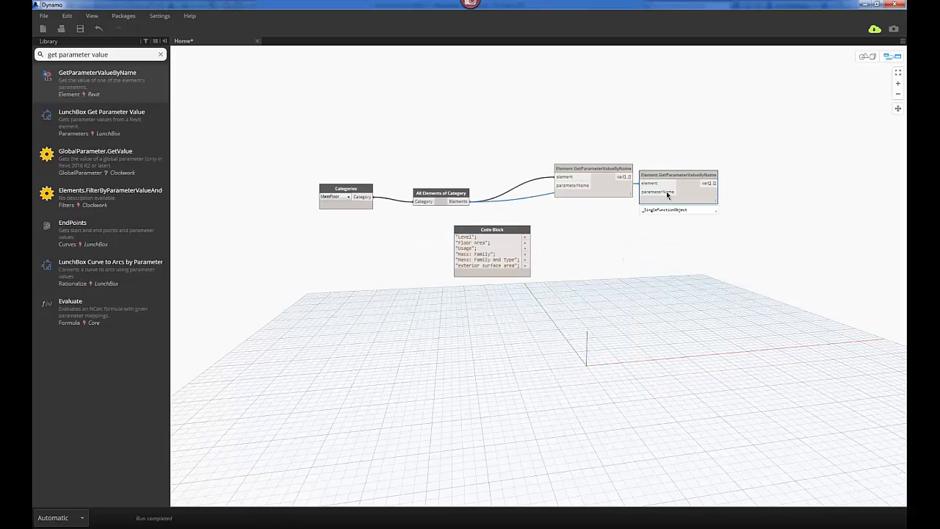
left_click_drag(666, 194, 580, 234)
key("ctrl+v")
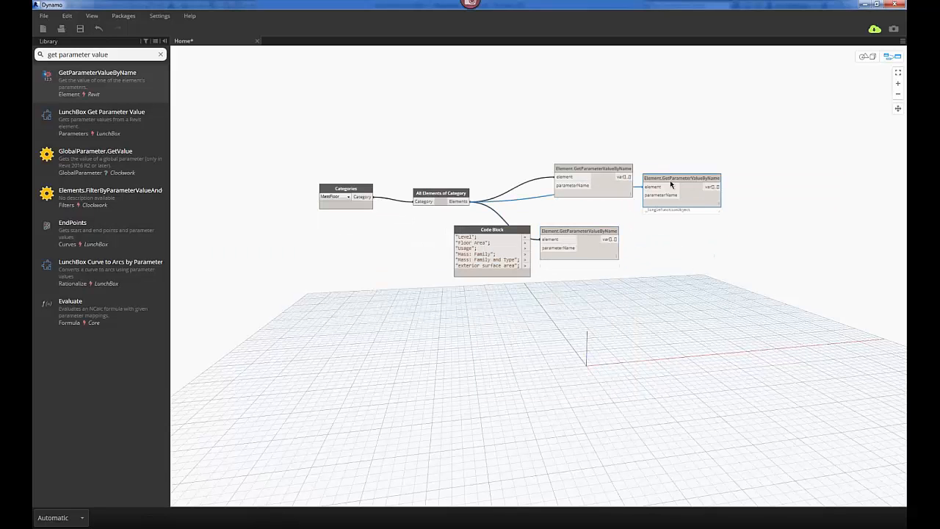
left_click_drag(670, 180, 586, 288)
key("ctrl+v")
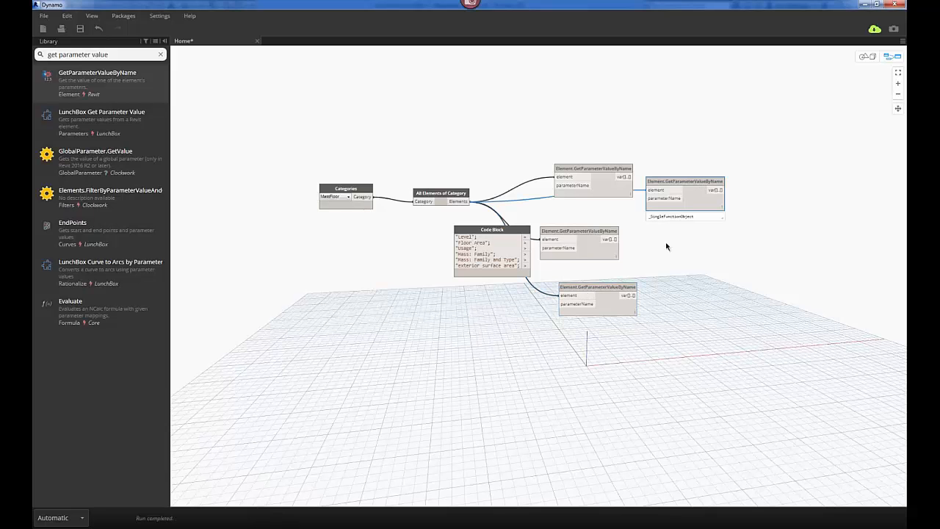
left_click_drag(683, 180, 600, 335)
key("ctrl+v")
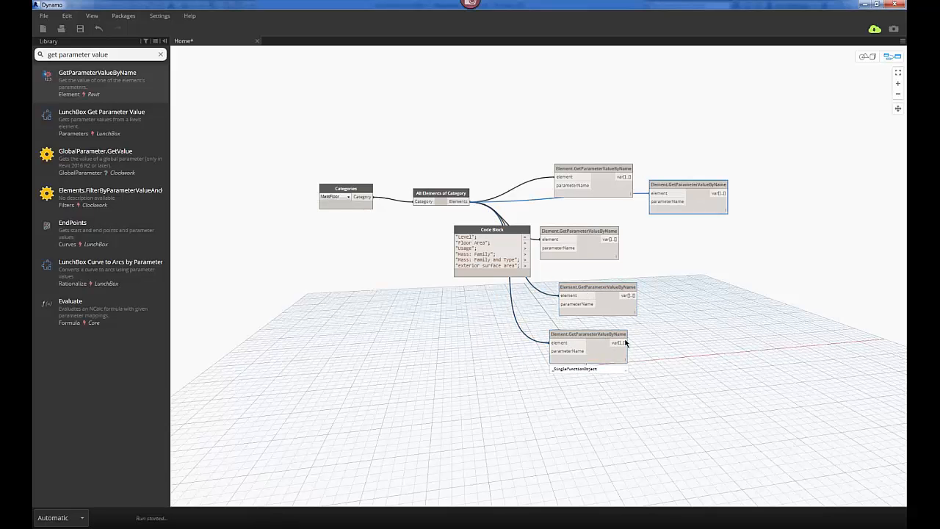
left_click_drag(687, 190, 594, 372)
key("ctrl+v")
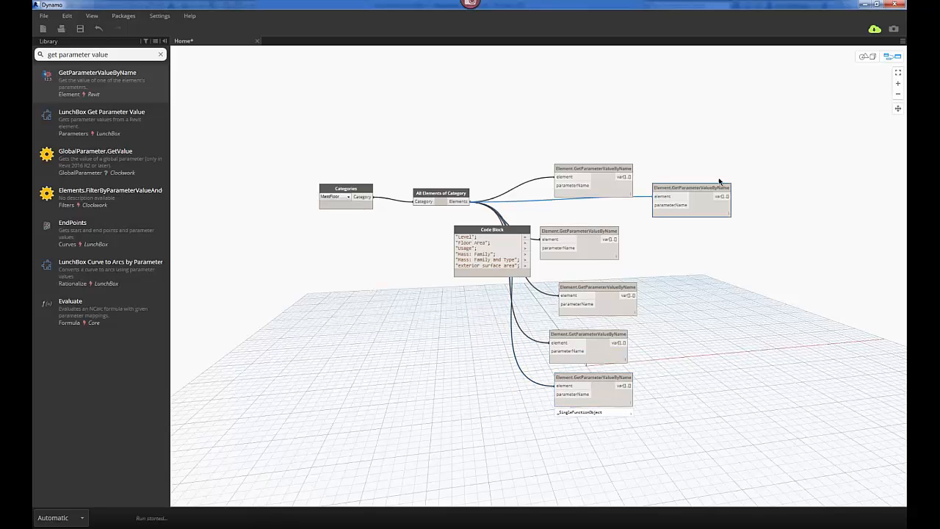
left_click_drag(702, 186, 607, 436)
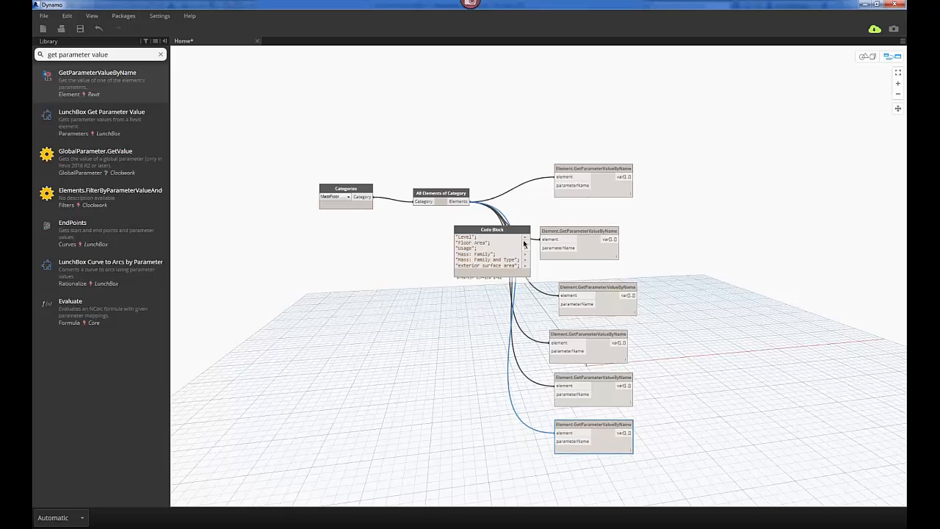
Step: Move the Code Block clear of the wires and connect its Level, Floor Area and Usage outputs to the parameterName inputs of the first three Element.GetParameterValueByName nodes
left_click_drag(518, 233, 440, 255)
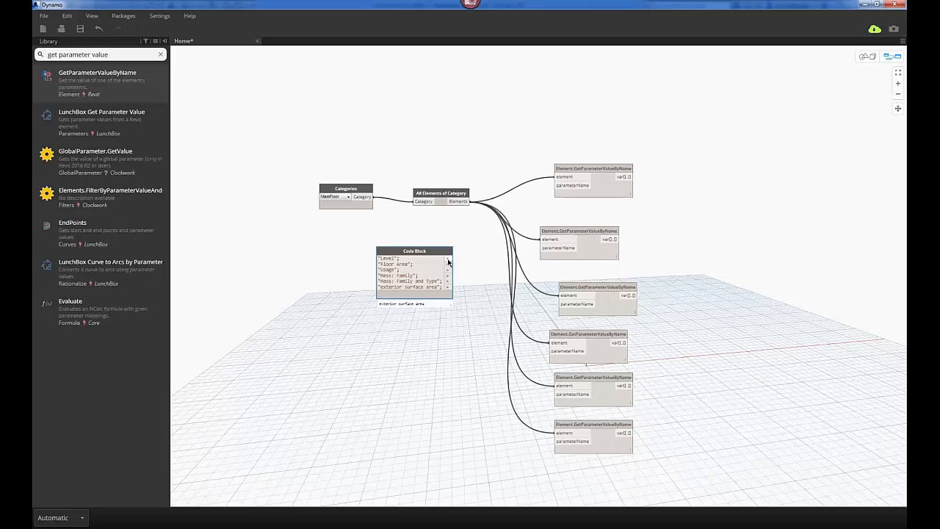
left_click(566, 185)
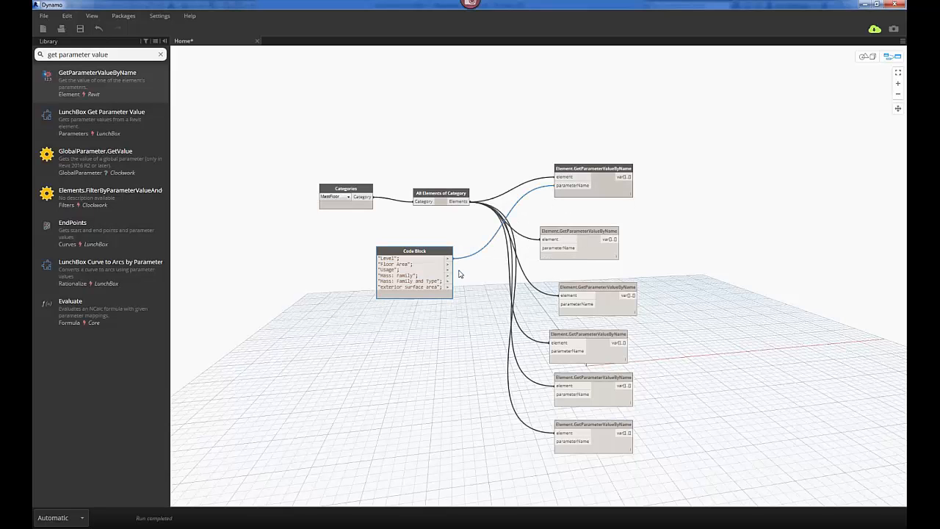
left_click(449, 263)
left_click(543, 247)
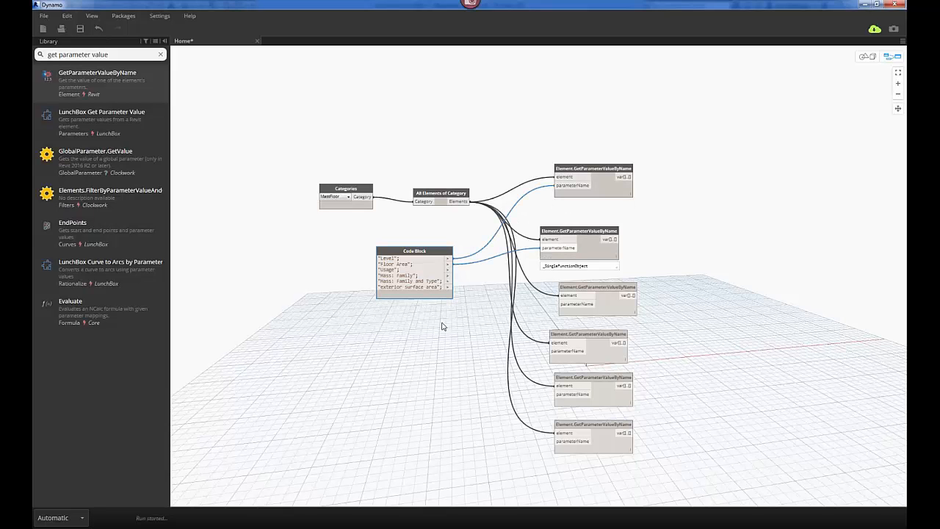
left_click(447, 269)
left_click(562, 303)
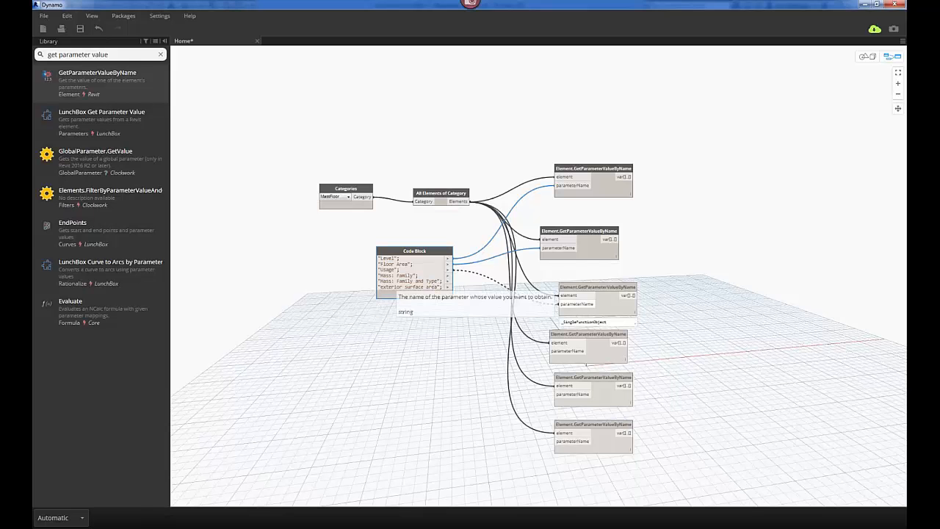
Step: Connect the remaining three Code Block outputs to the parameterName inputs of the last three Element.GetParameterValueByName nodes and align the second node under the first
left_click(448, 276)
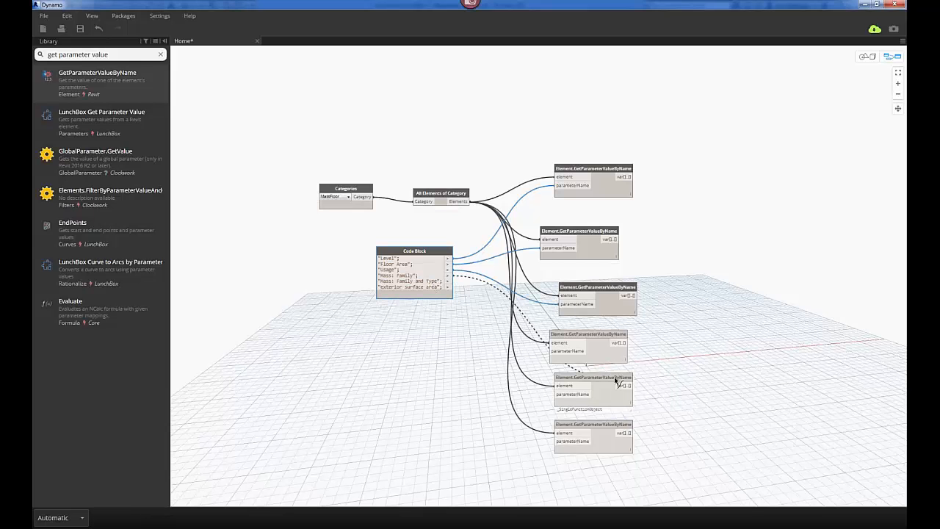
left_click(551, 351)
left_click(448, 281)
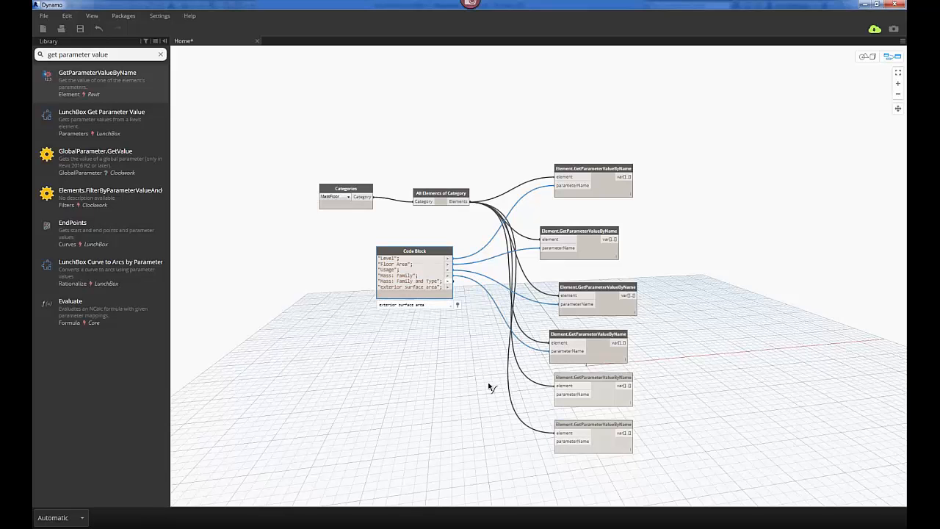
left_click(556, 395)
left_click(449, 287)
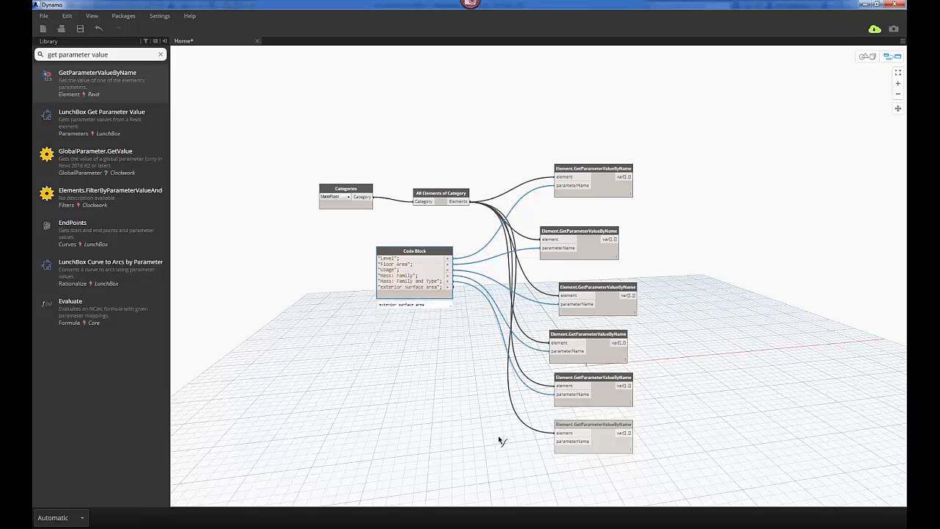
left_click(555, 440)
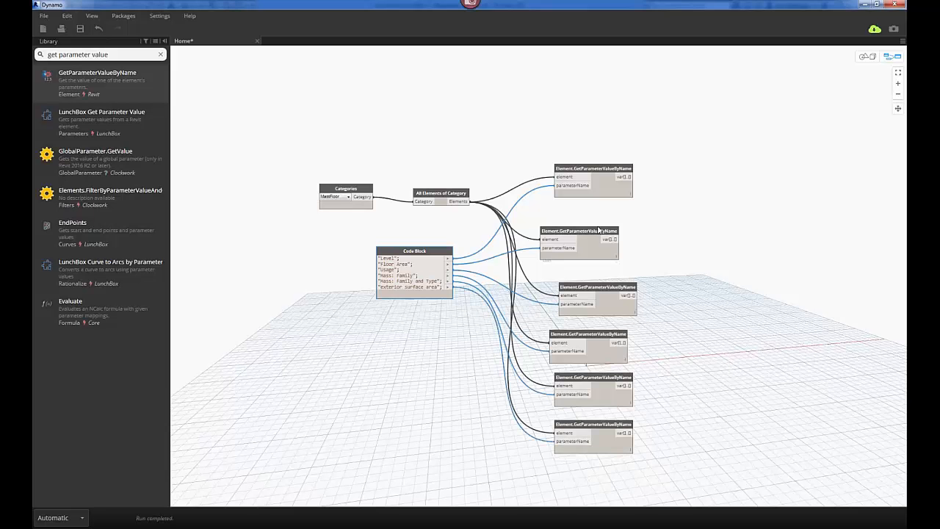
mouse_move(609, 231)
left_mouse_down()
mouse_move(642, 220)
mouse_move(623, 225)
left_mouse_up()
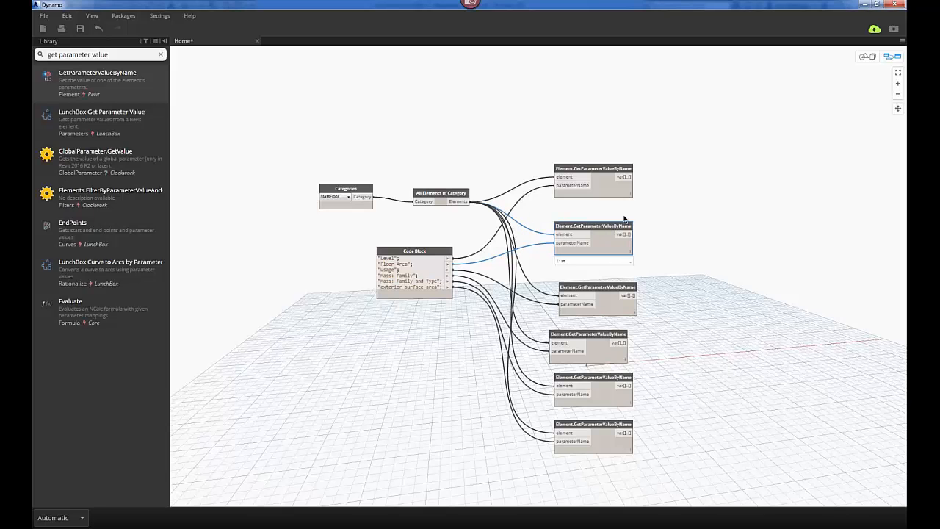
Step: Preview the output lists of the Element.GetParameterValueByName nodes down to the exterior surface area node and check their values
mouse_move(636, 203)
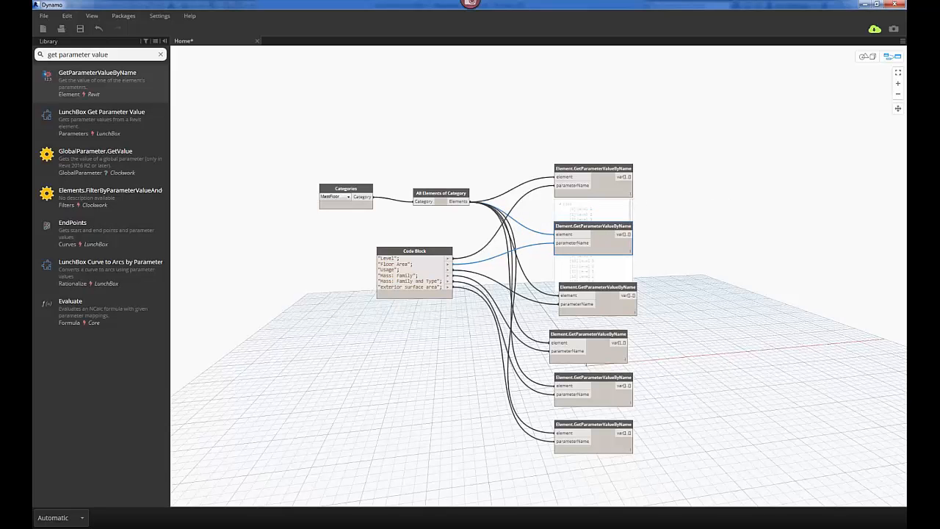
scroll(665, 212, "up", 5)
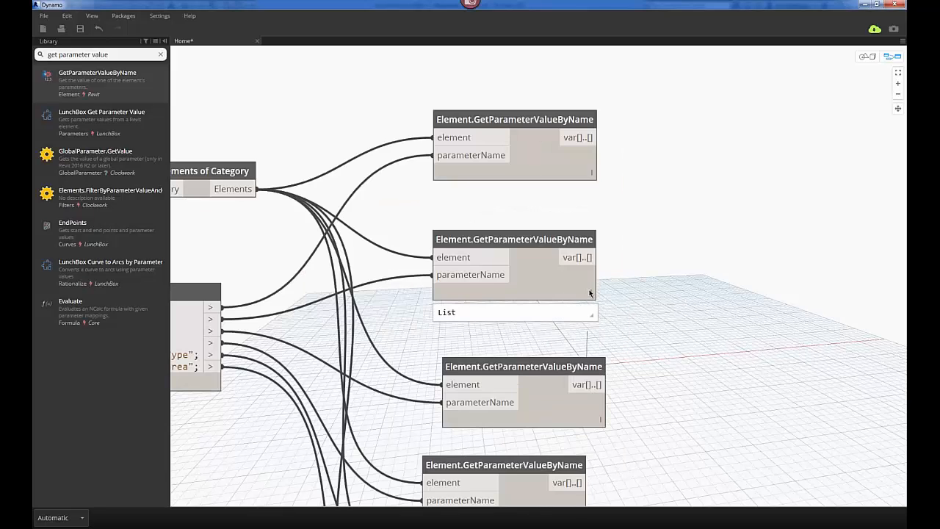
mouse_move(588, 293)
scroll(588, 293, "down", 3)
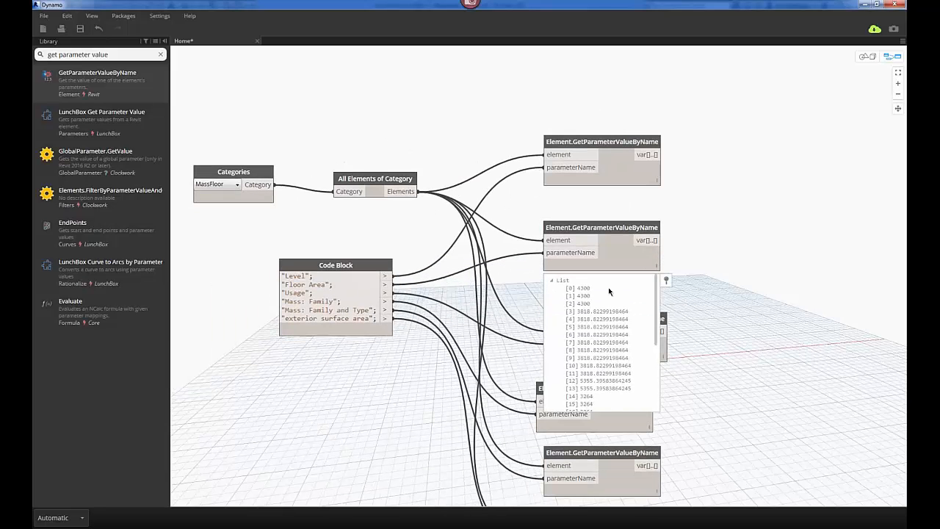
scroll(608, 289, "down", 5)
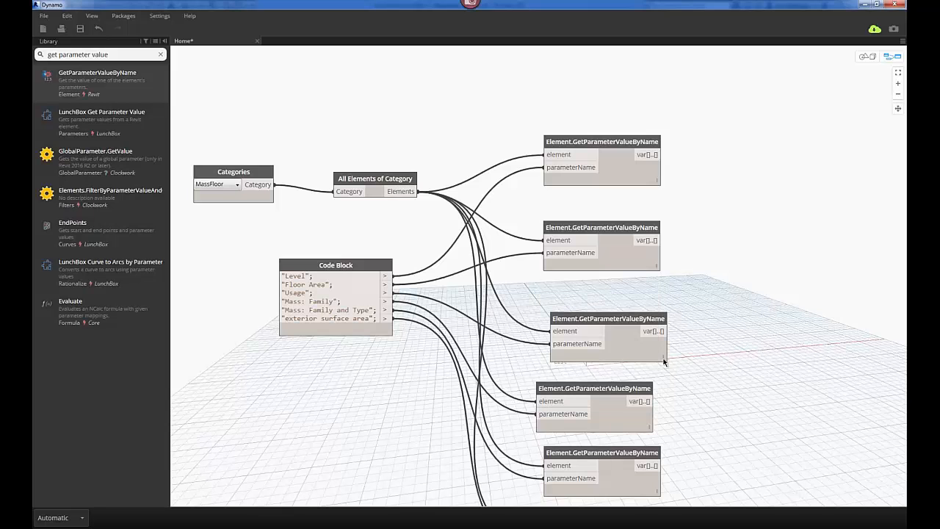
mouse_move(661, 357)
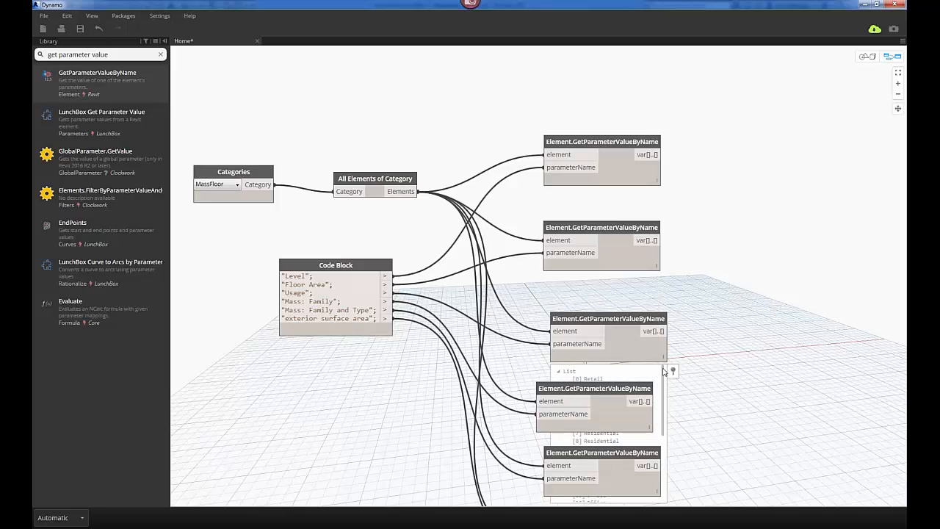
left_click(664, 372)
mouse_move(640, 445)
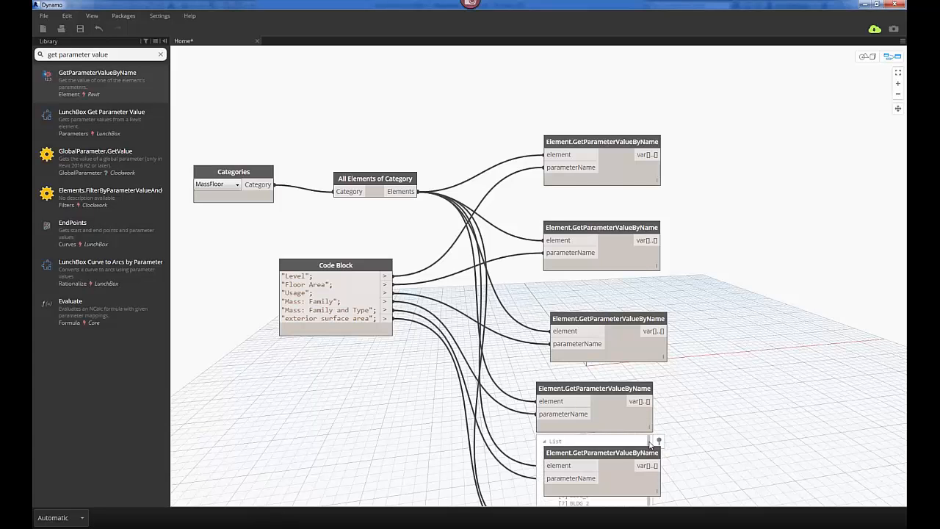
scroll(649, 444, "down", 2)
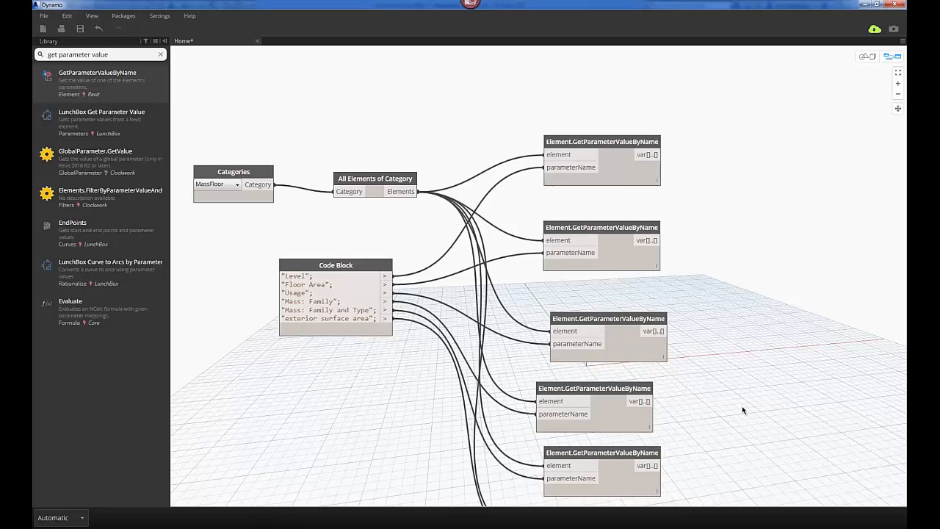
middle_click_drag(742, 406, 747, 213)
mouse_move(663, 307)
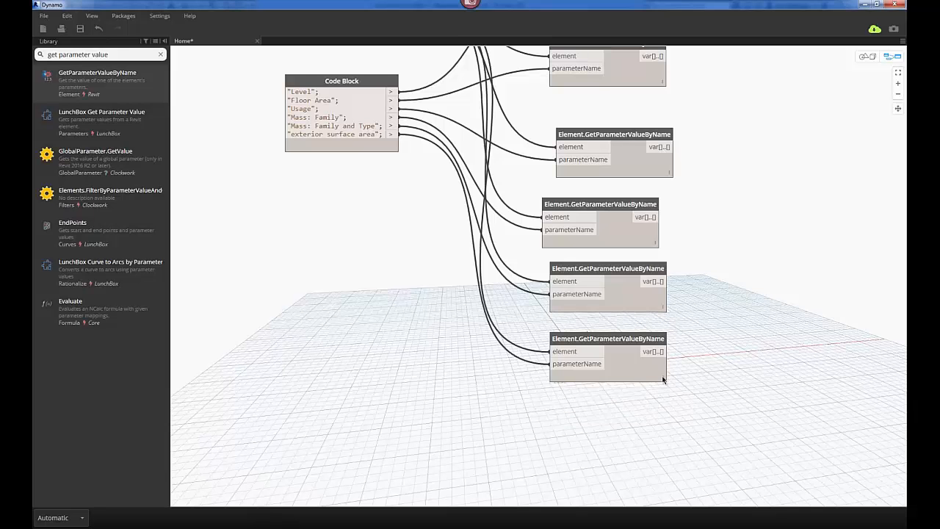
mouse_move(661, 379)
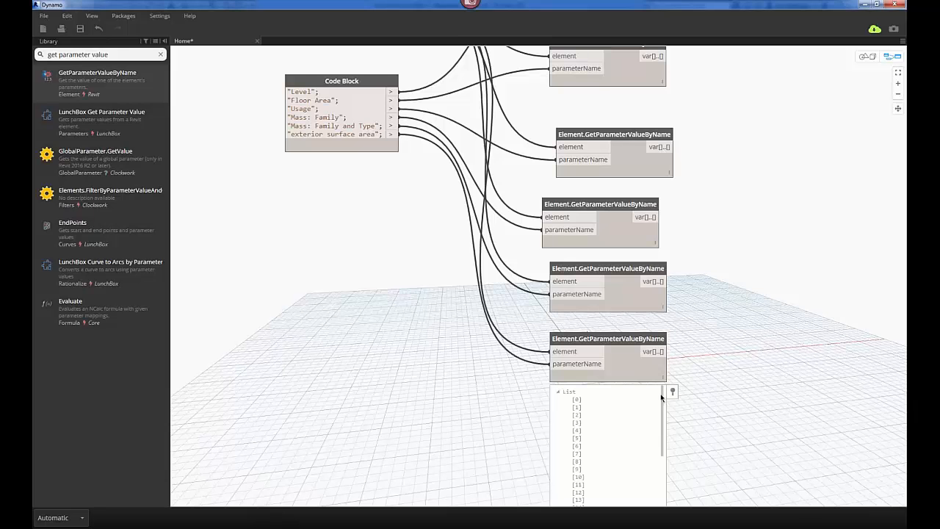
Step: Correct the capitalisation of the last Code Block line to "Exterior Surface Area"; and shift the block slightly down
left_click(292, 133)
key("Delete")
type("E")
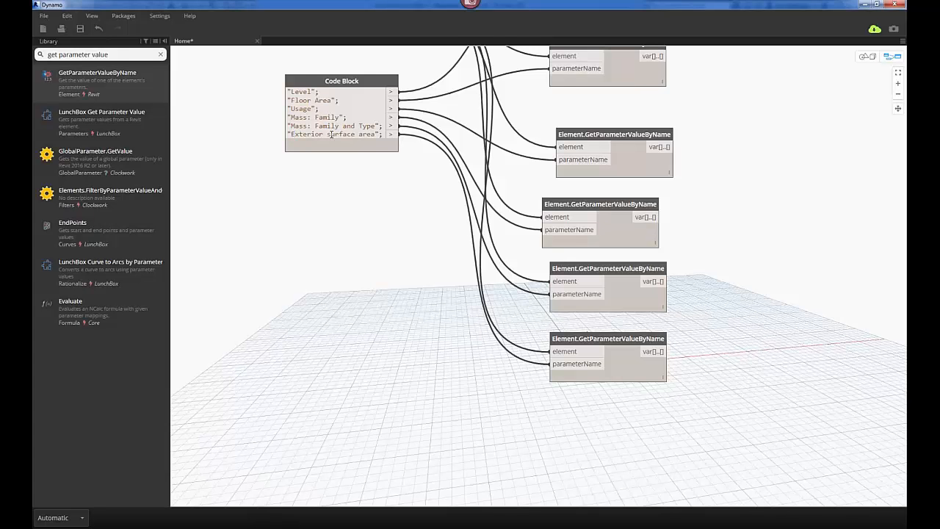
left_click_drag(332, 135, 359, 136)
type("S")
type("A")
left_click(422, 264)
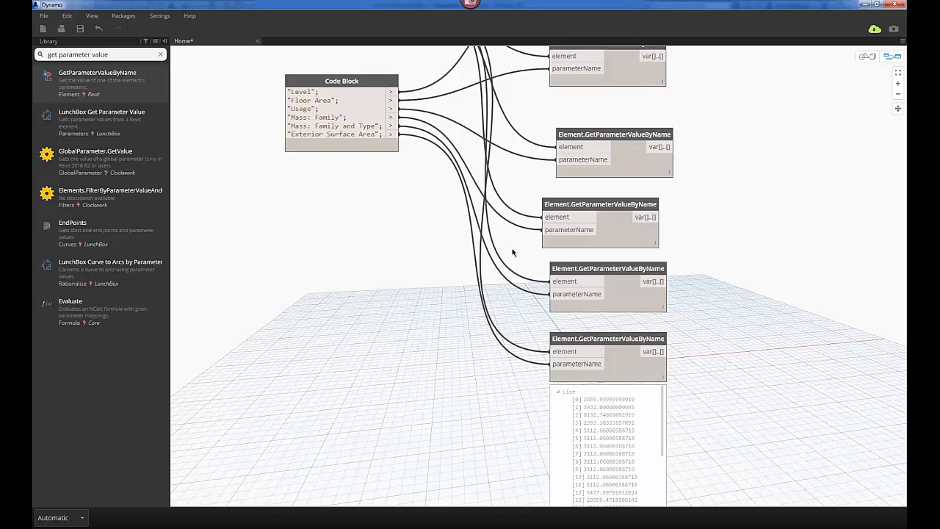
scroll(487, 257, "down", 3)
middle_click_drag(441, 301, 437, 371)
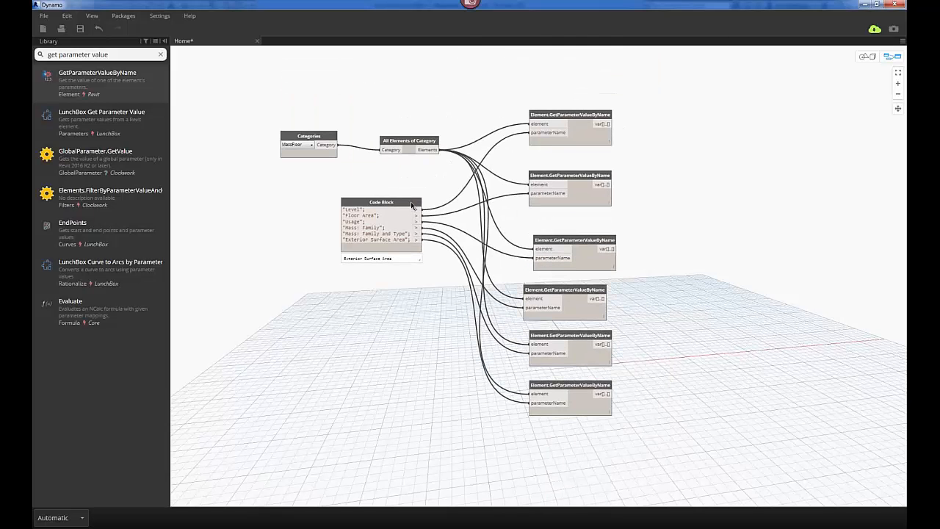
left_click_drag(413, 203, 411, 216)
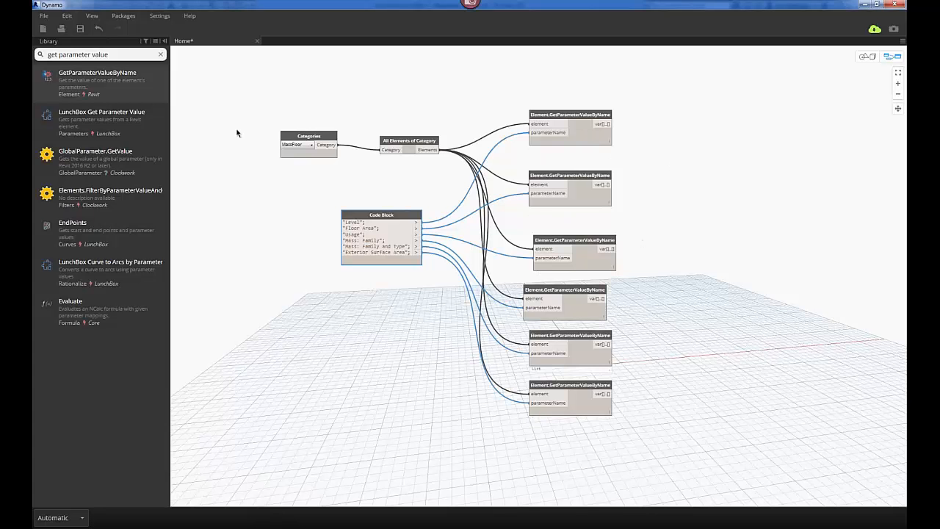
Step: Search the library for list.create, add a List.Create node and place it beyond the outputs of the parameter nodes
left_click_drag(117, 56, 33, 71)
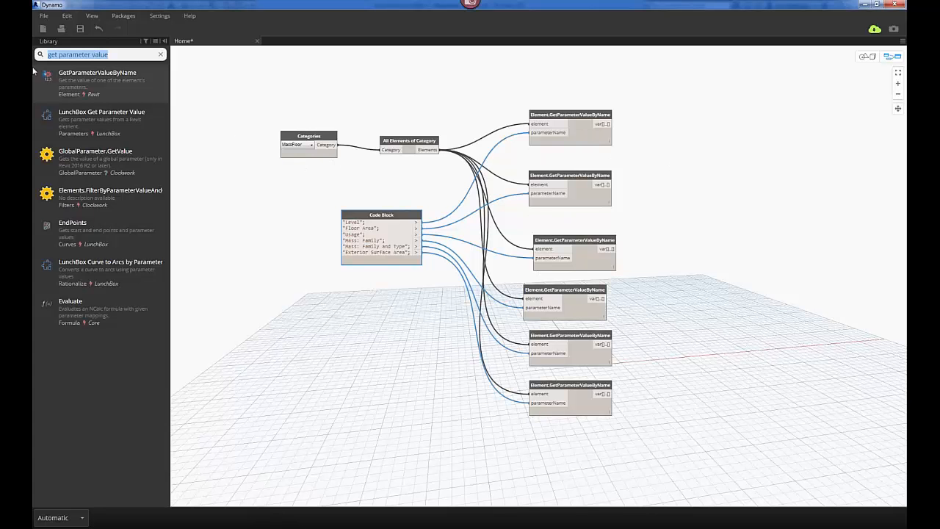
type("list.create")
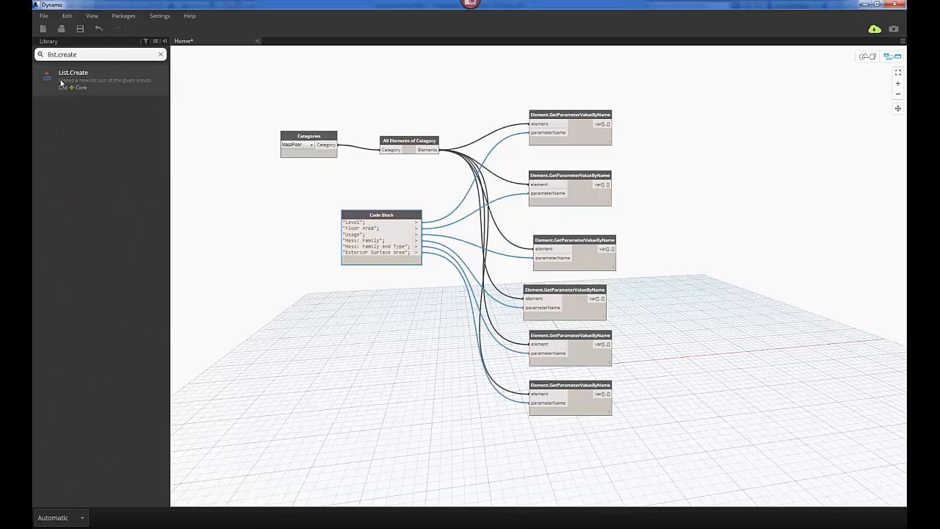
left_click(61, 82)
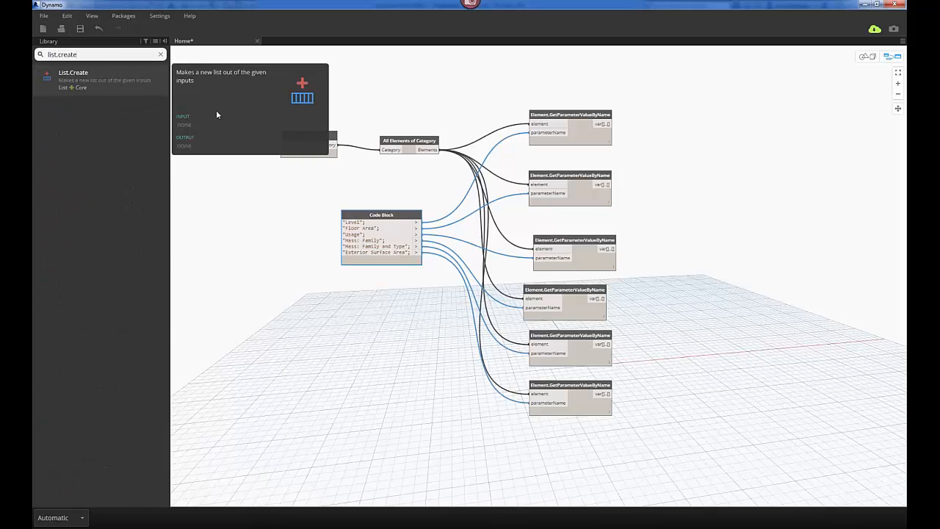
left_click_drag(570, 298, 704, 187)
Step: Expand the List.Create node to six inputs, item0 to item5, and adjust its position beside the parameter nodes
left_click(705, 195)
left_click(705, 195)
left_click(705, 195)
left_click(703, 195)
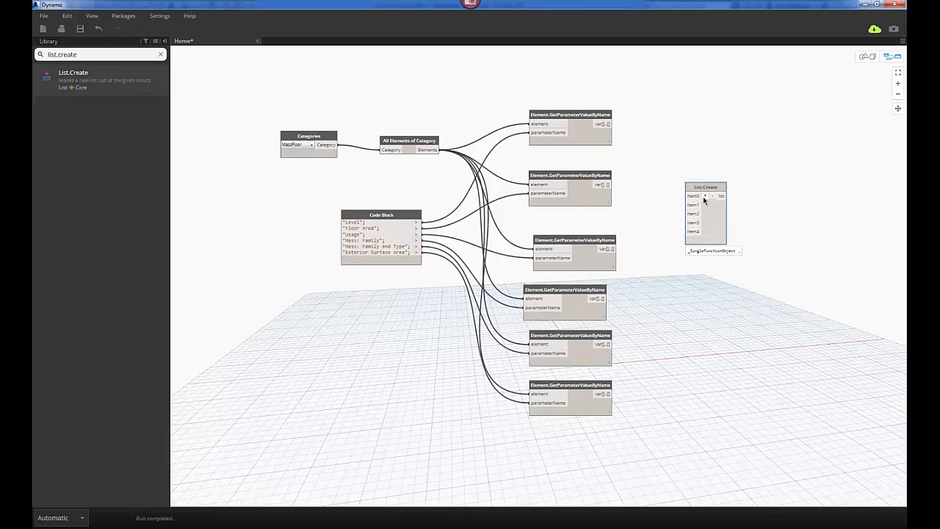
left_click(704, 196)
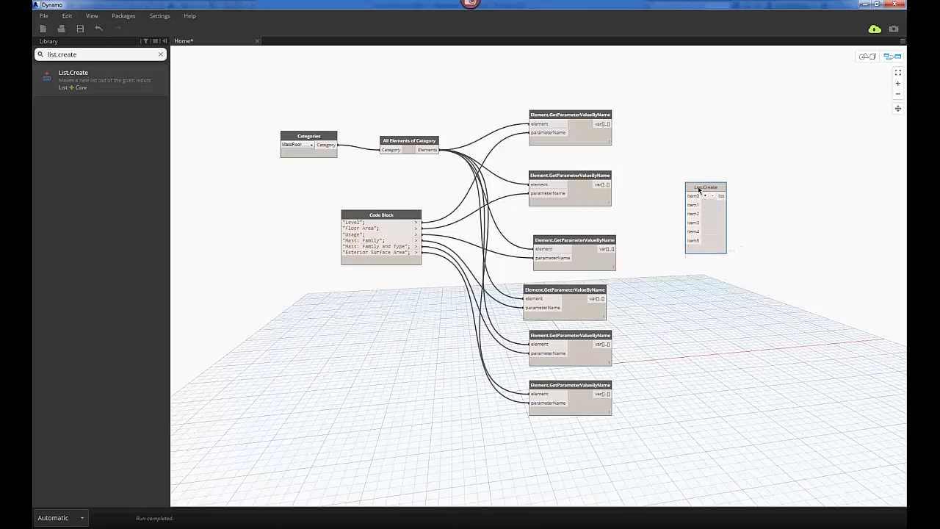
left_click_drag(703, 188, 696, 173)
scroll(697, 174, "up", 3)
scroll(697, 174, "down", 2)
scroll(685, 184, "up", 3)
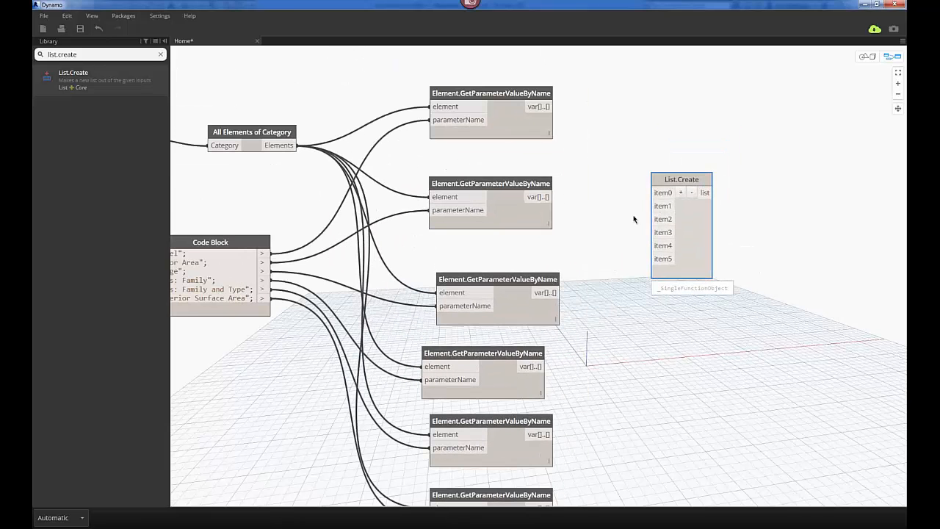
middle_click_drag(634, 215, 627, 198)
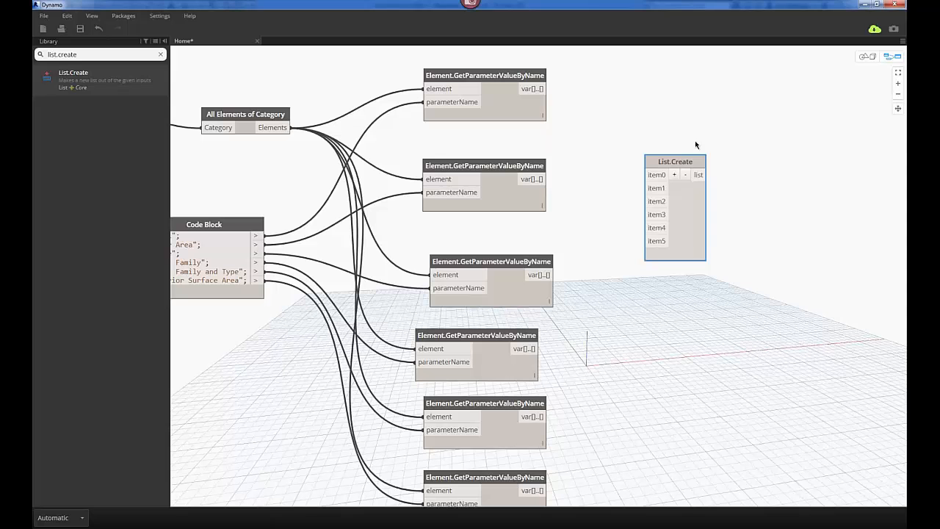
left_click_drag(686, 160, 698, 177)
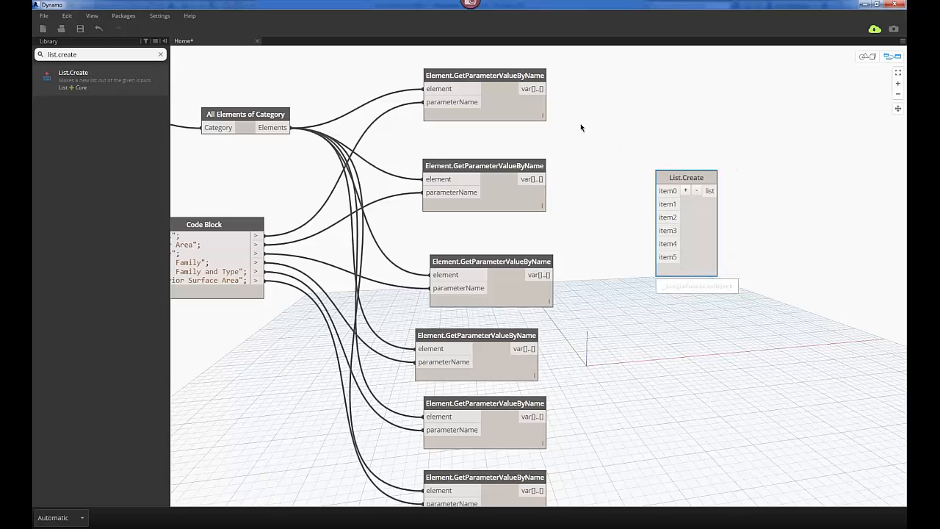
Step: Connect the outputs of the first four Element.GetParameterValueByName nodes in order to item0, item1, item2 and item3 of List.Create
left_click(544, 89)
left_click(656, 185)
left_click(544, 90)
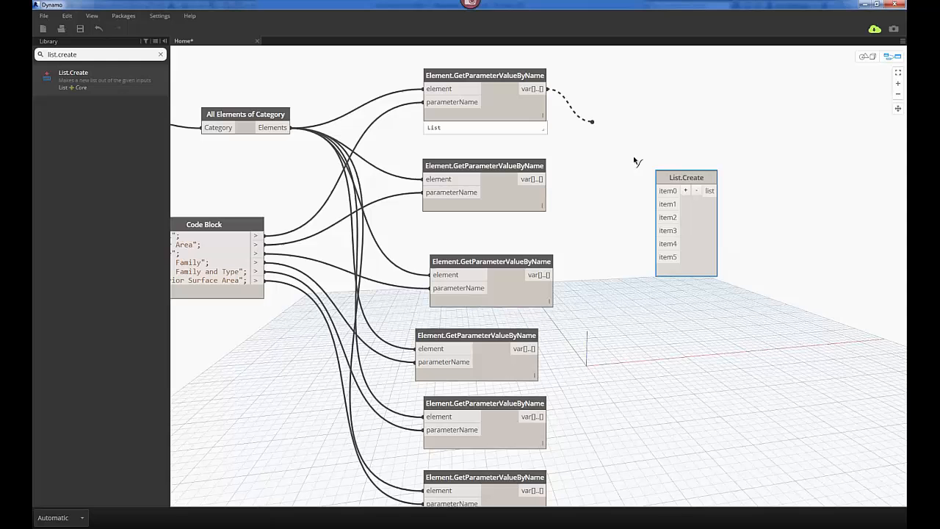
left_click(658, 191)
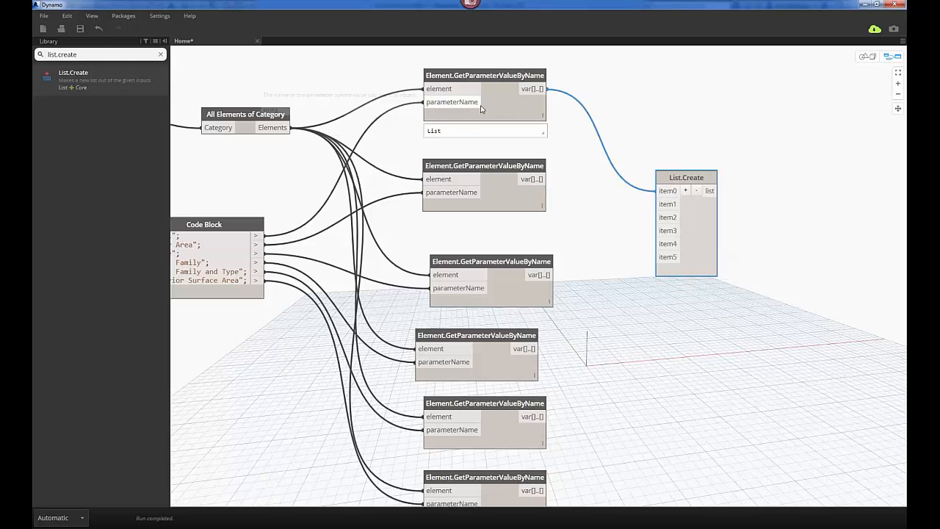
left_click(544, 179)
left_click(657, 204)
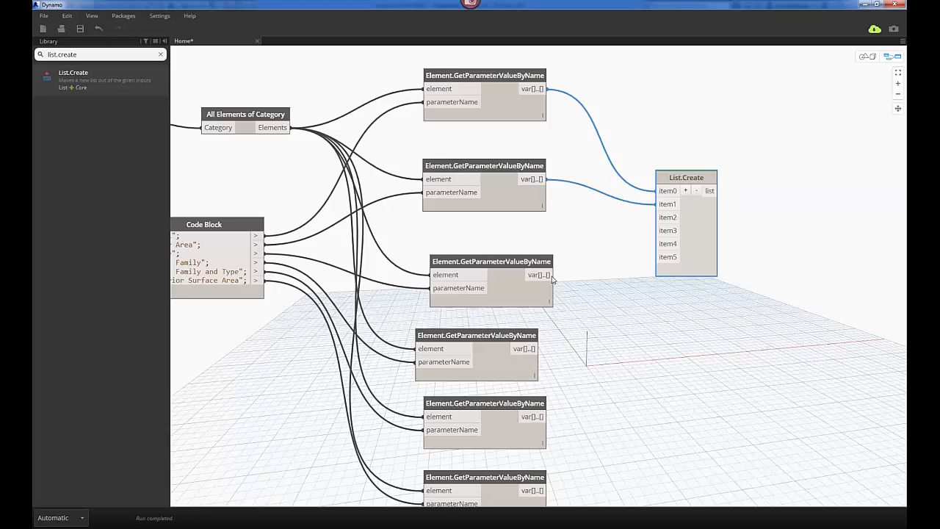
left_click(550, 275)
left_click(659, 218)
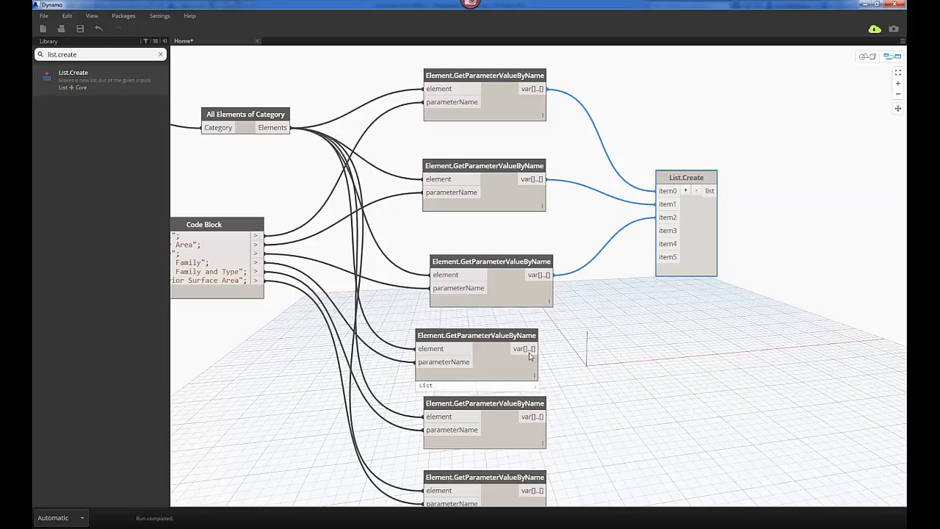
left_click(536, 349)
left_click(659, 230)
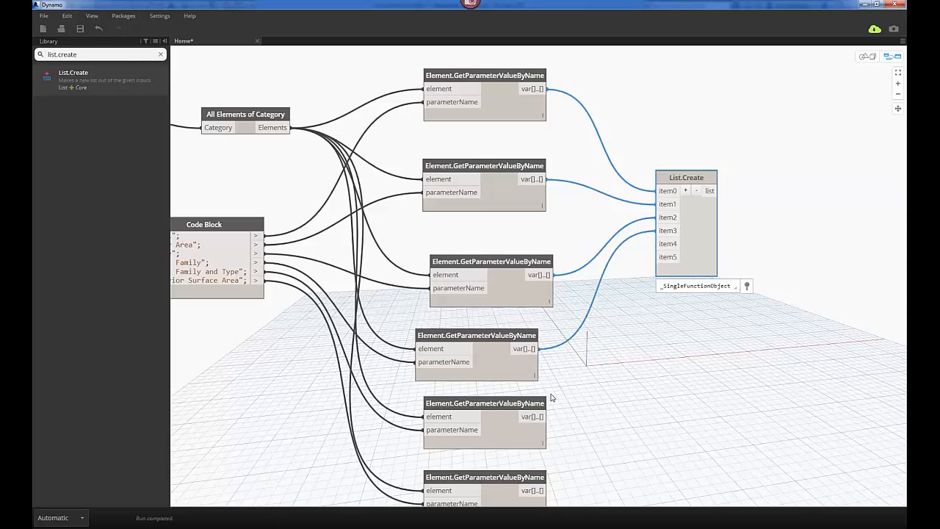
Step: Connect the outputs of the fifth and sixth Element.GetParameterValueByName nodes to item4 and item5 of List.Create
left_click(658, 244)
left_click(547, 417)
left_click(545, 489)
left_click(659, 257)
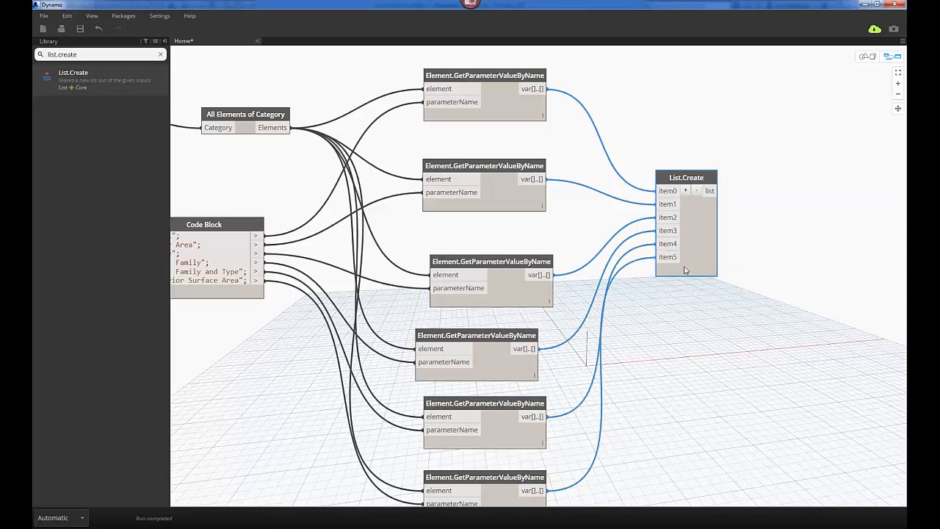
Step: Examine the output preview of List.Create, reading through its sublists of parameter values
mouse_move(716, 282)
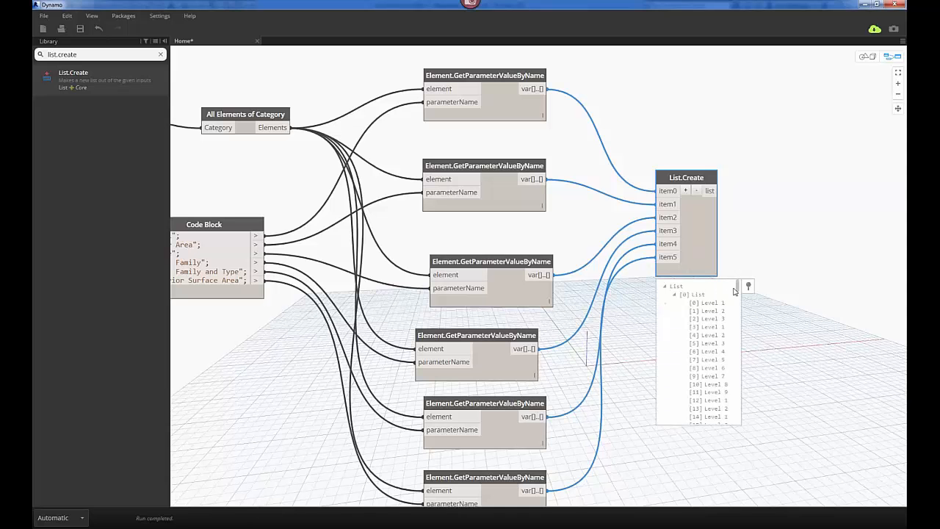
mouse_move(737, 287)
left_mouse_down()
mouse_move(741, 310)
mouse_move(748, 292)
left_mouse_up()
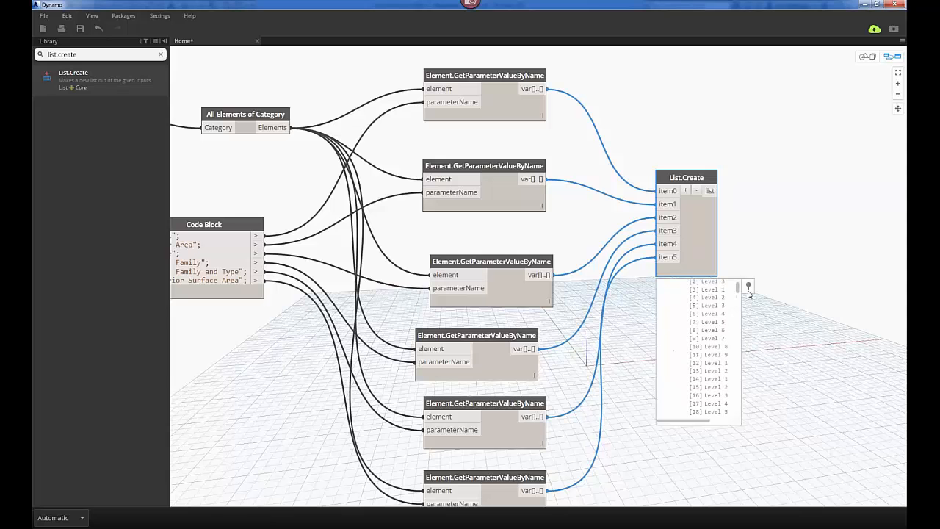
left_click(749, 287)
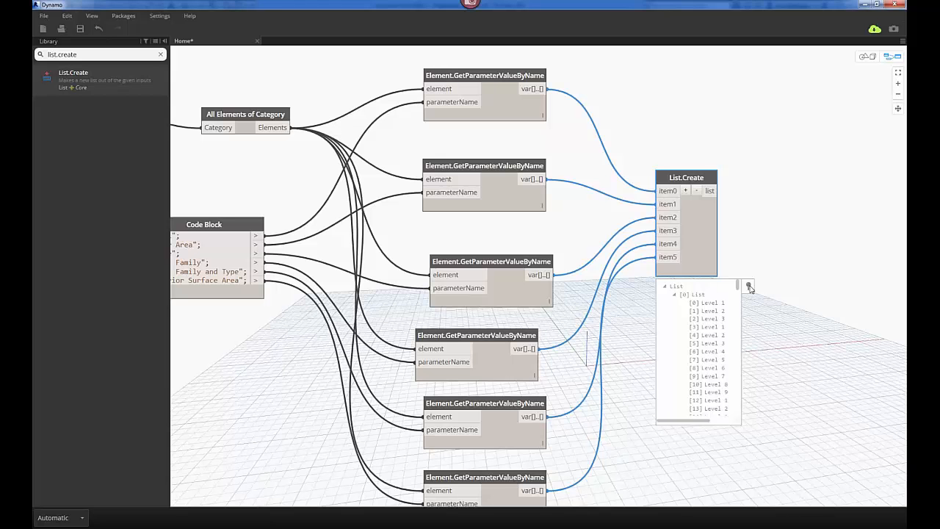
scroll(749, 296, "down", 10)
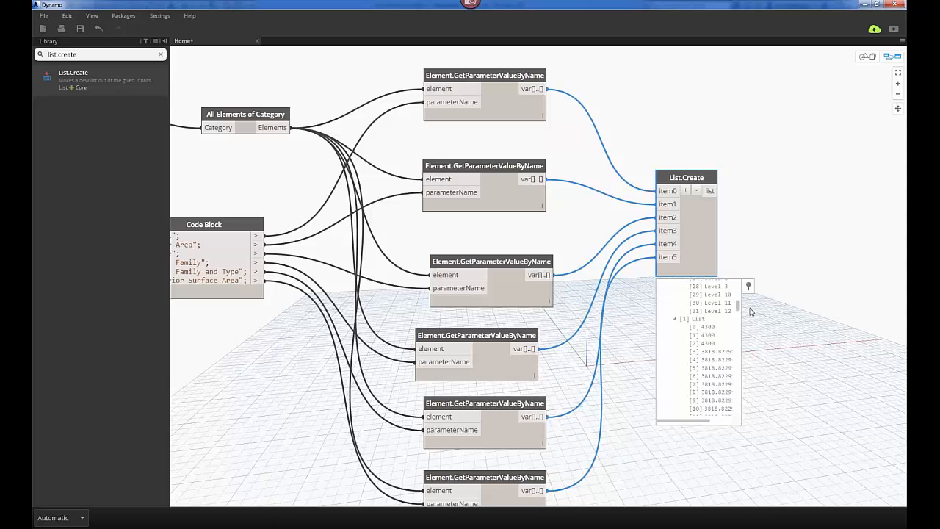
scroll(750, 315, "down", 10)
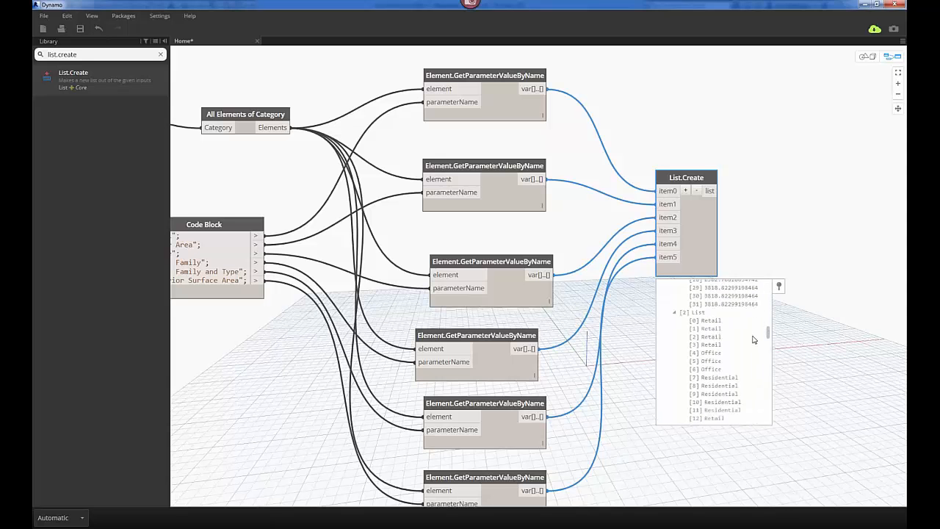
scroll(753, 340, "down", 10)
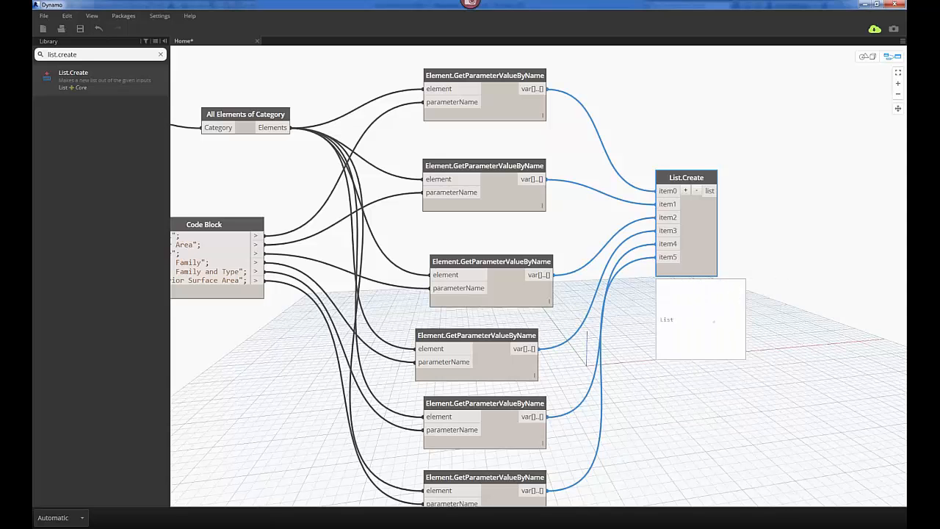
left_click(749, 369)
scroll(735, 357, "down", 3)
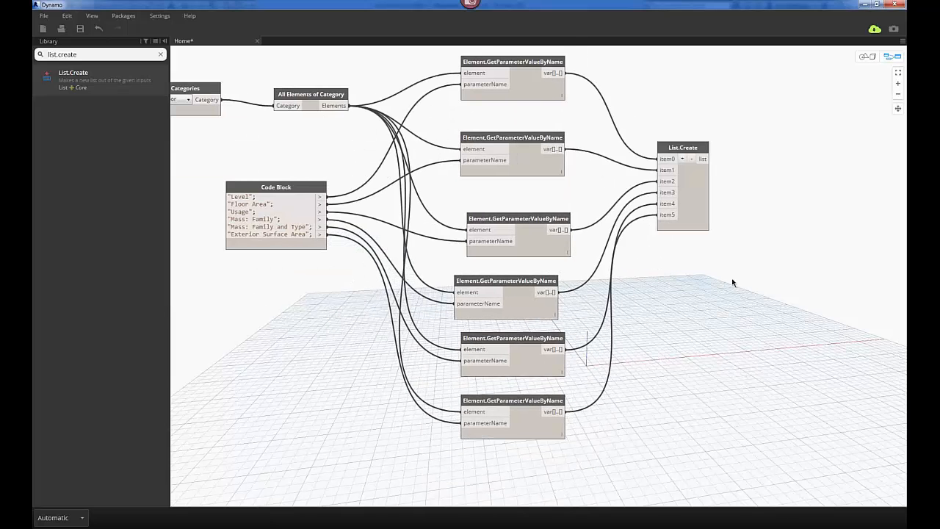
Step: Search the library for watch, add a Watch node beyond List.Create and connect the list output to it
middle_click_drag(732, 279, 656, 294)
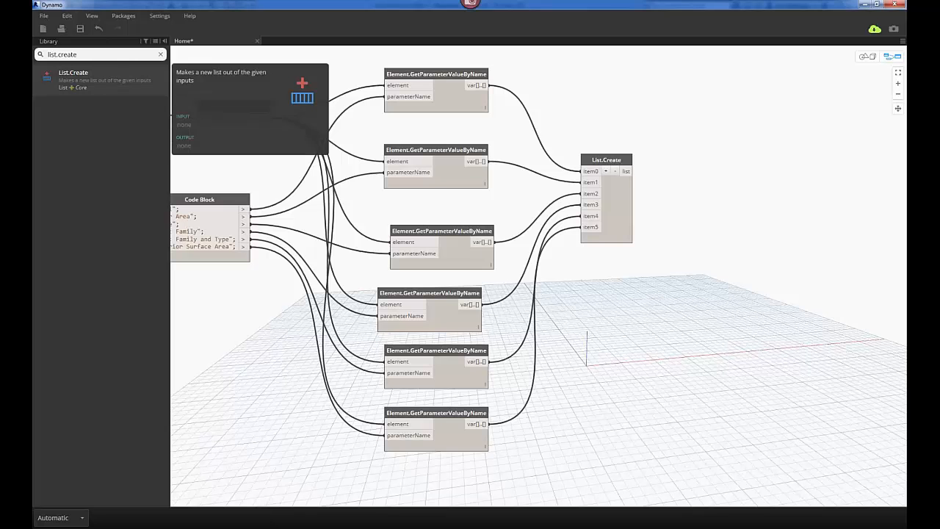
double_click(63, 54)
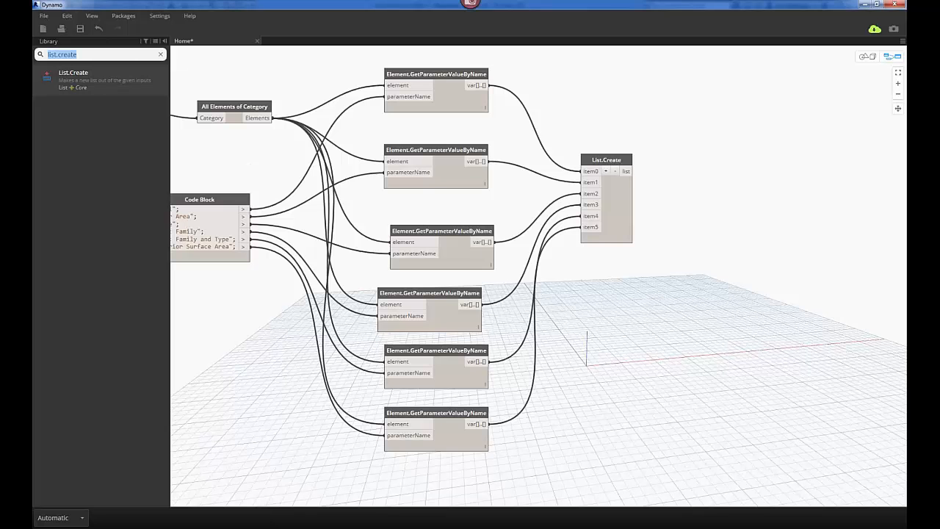
type("watch")
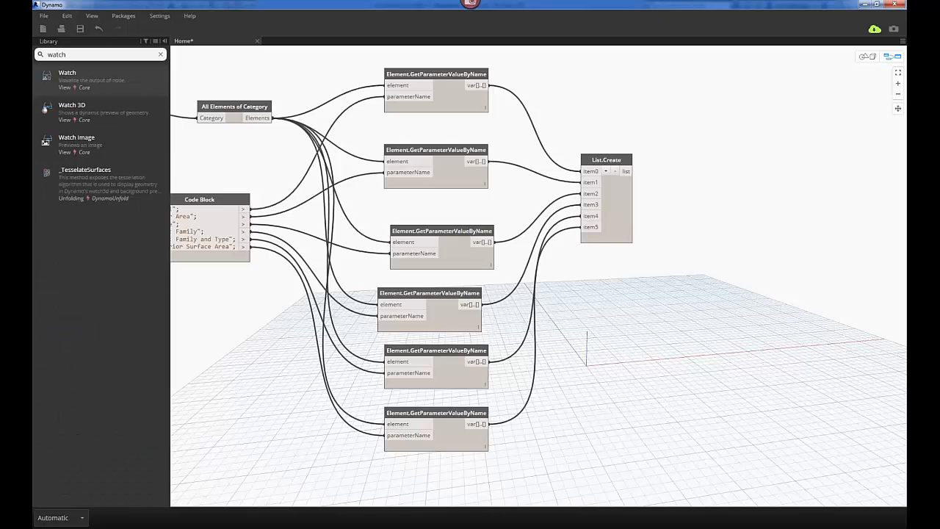
left_click(67, 73)
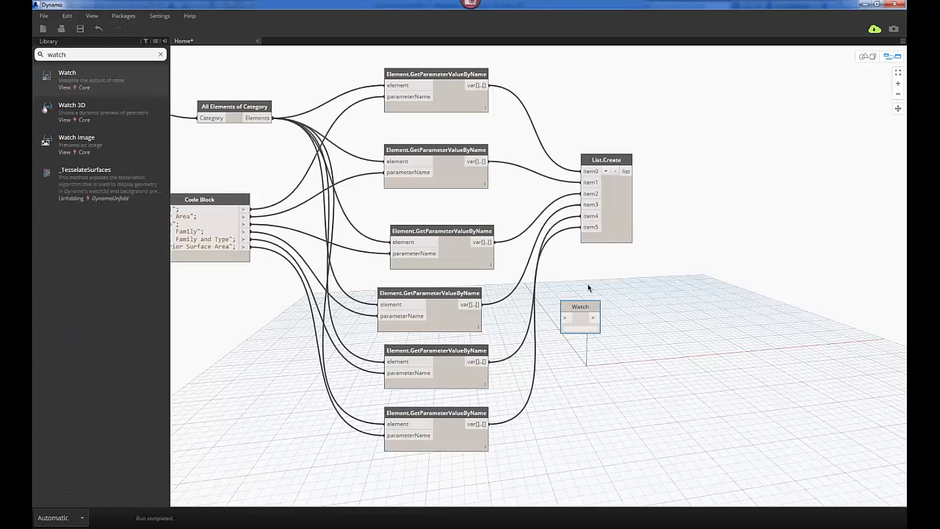
left_click_drag(587, 299, 696, 250)
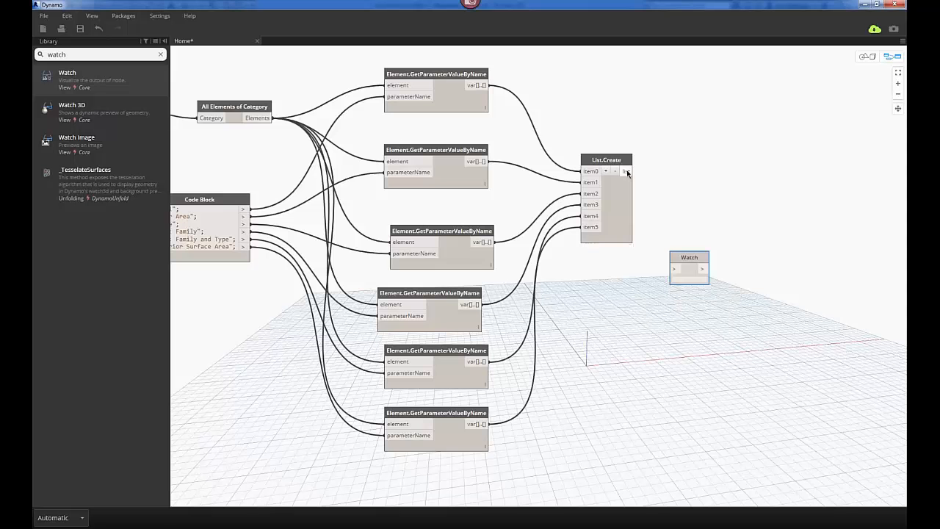
left_click_drag(633, 171, 673, 269)
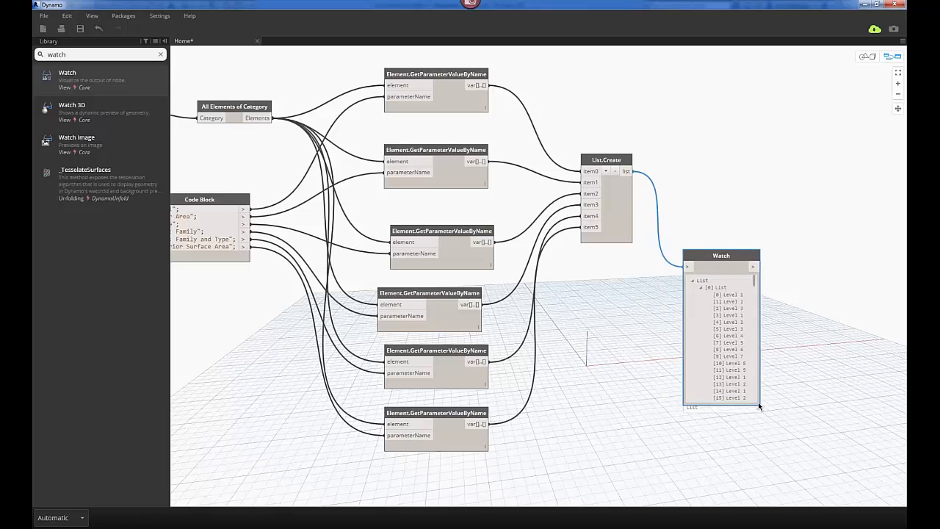
Step: Browse the sublists shown in the Watch node and shift the node slightly down
mouse_move(757, 415)
left_click(781, 432)
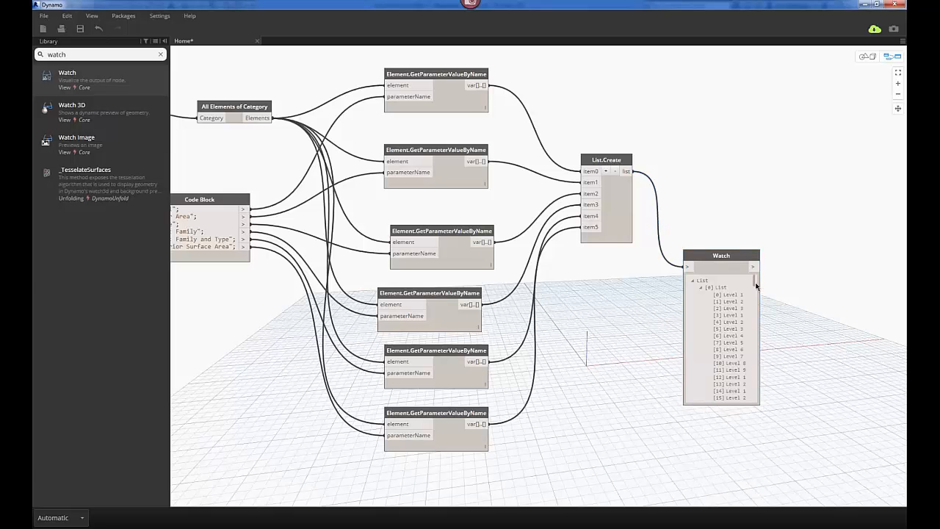
left_click_drag(754, 276, 757, 338)
scroll(757, 338, "down", 3)
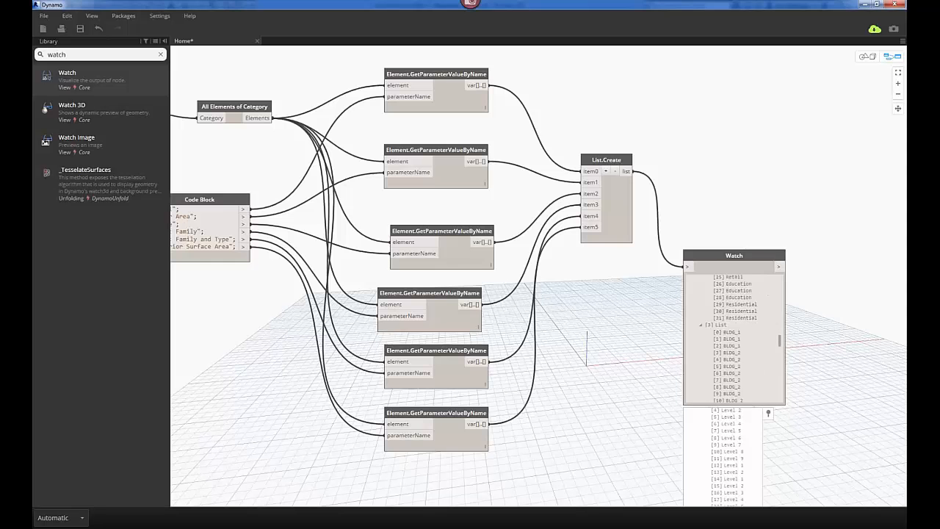
left_click_drag(711, 255, 709, 280)
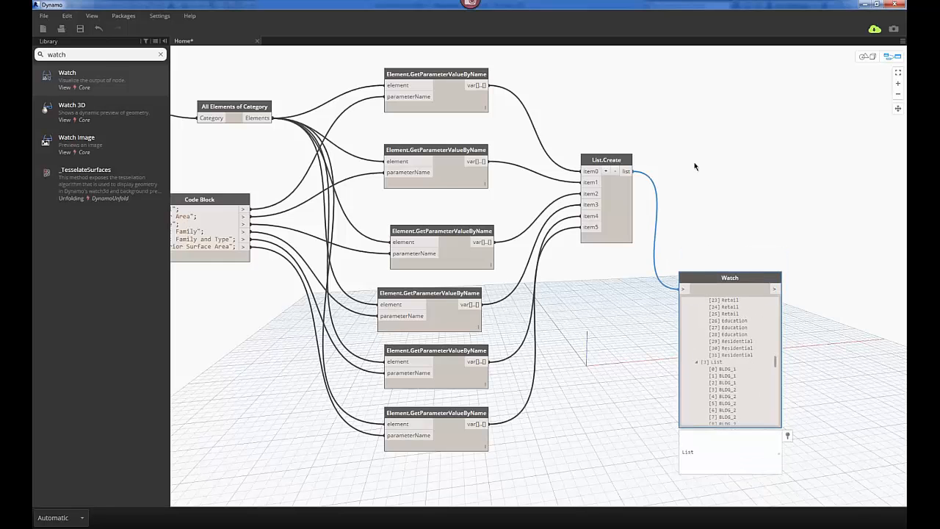
Step: Search the library for transpose, add a List.Transpose node and place it beyond List.Create, above the Watch node
left_click_drag(103, 55, 33, 66)
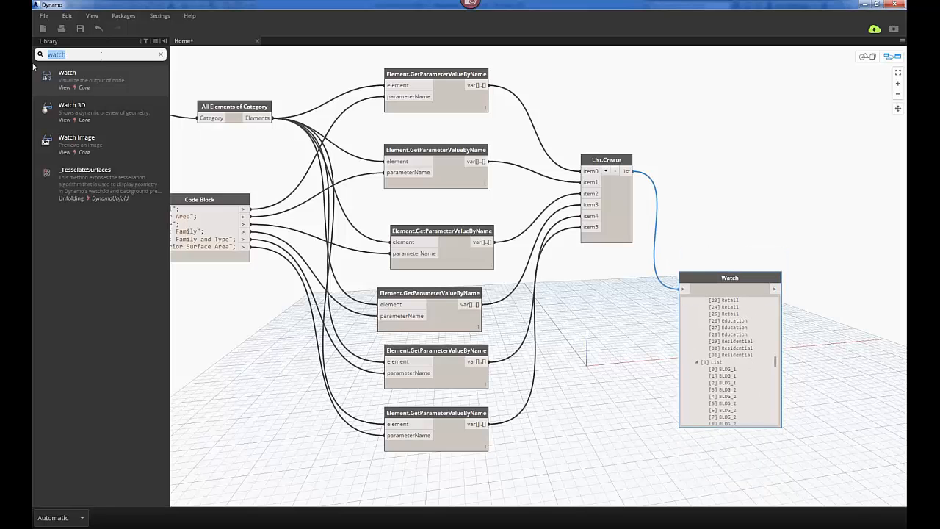
type("transpose")
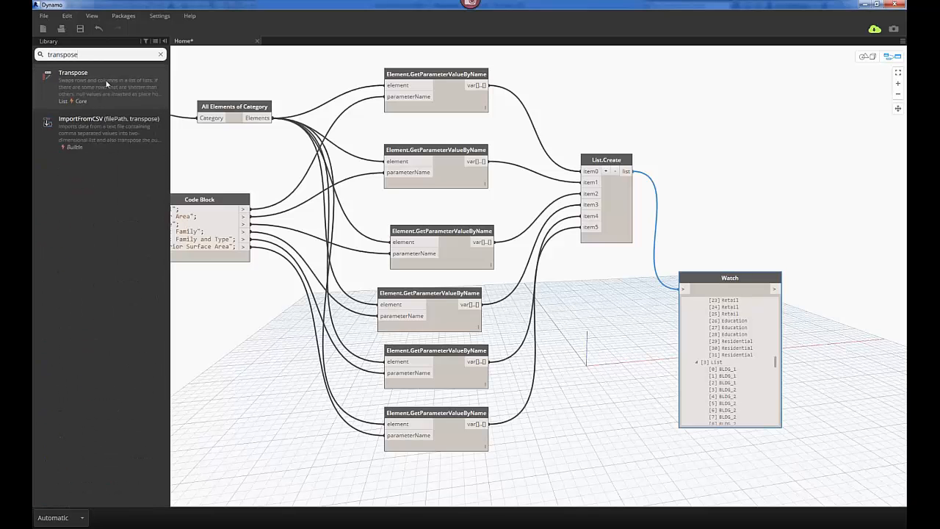
mouse_move(107, 81)
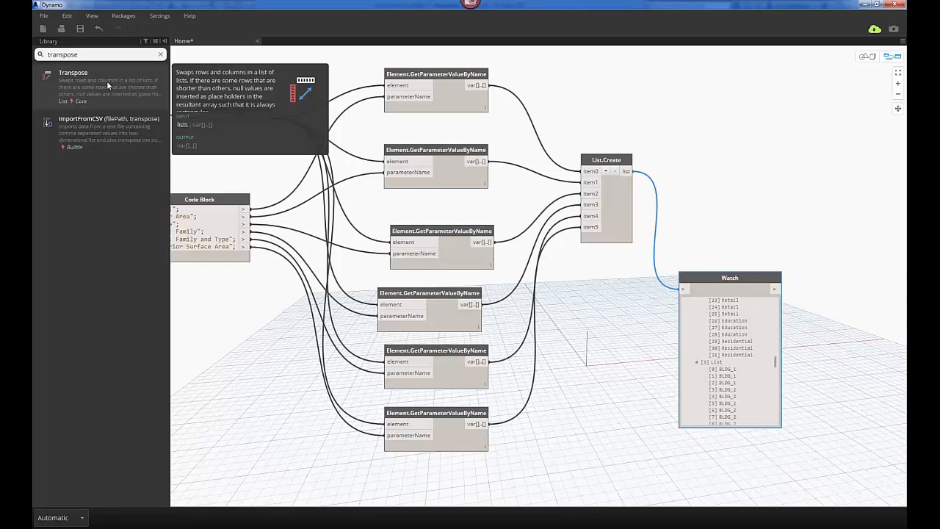
left_click(106, 81)
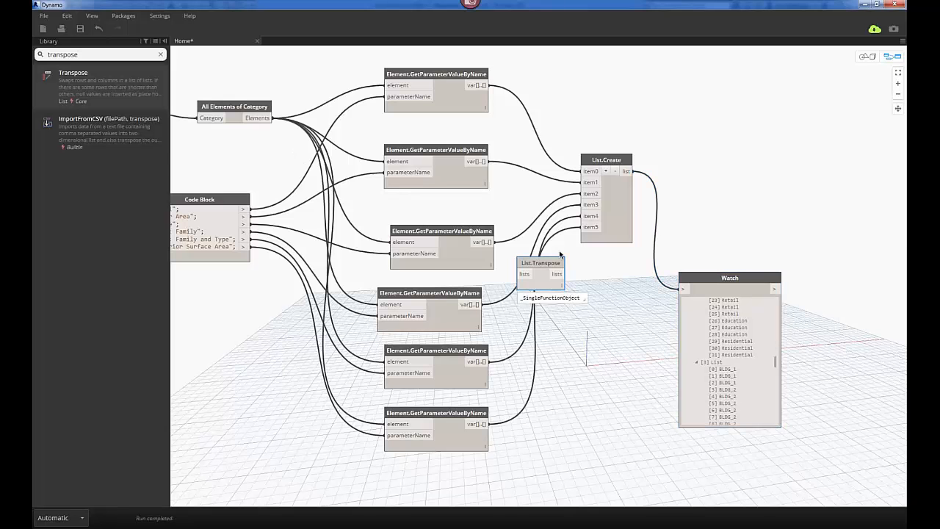
left_click_drag(555, 257, 772, 134)
middle_click_drag(698, 128, 655, 133)
scroll(654, 133, "down", 1)
middle_click_drag(588, 126, 622, 122)
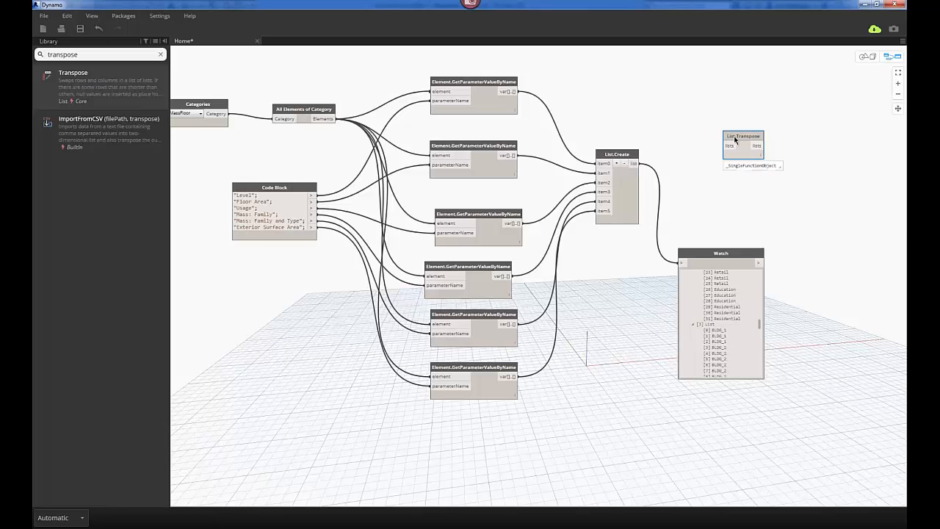
left_click_drag(735, 140, 724, 148)
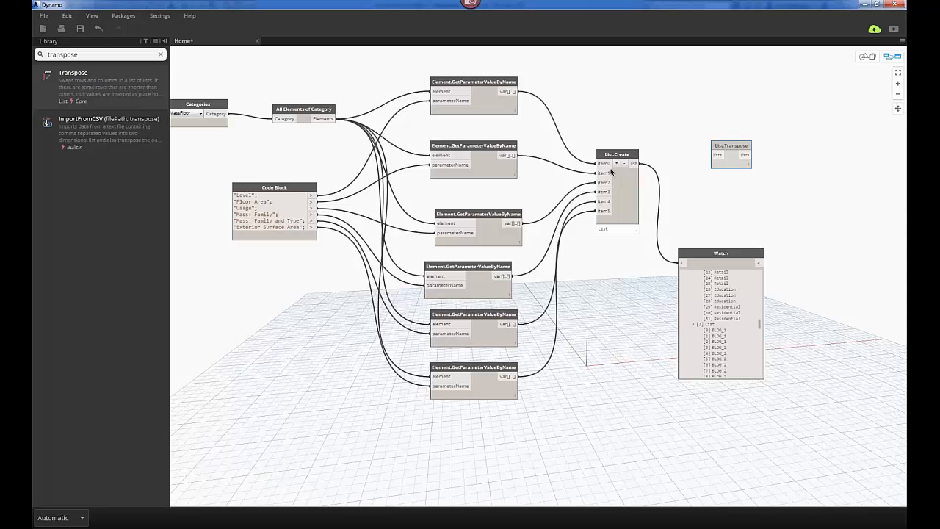
Step: Connect the list output of List.Create to the lists input of List.Transpose and check its output preview
left_click_drag(639, 163, 716, 155)
scroll(753, 177, "up", 3)
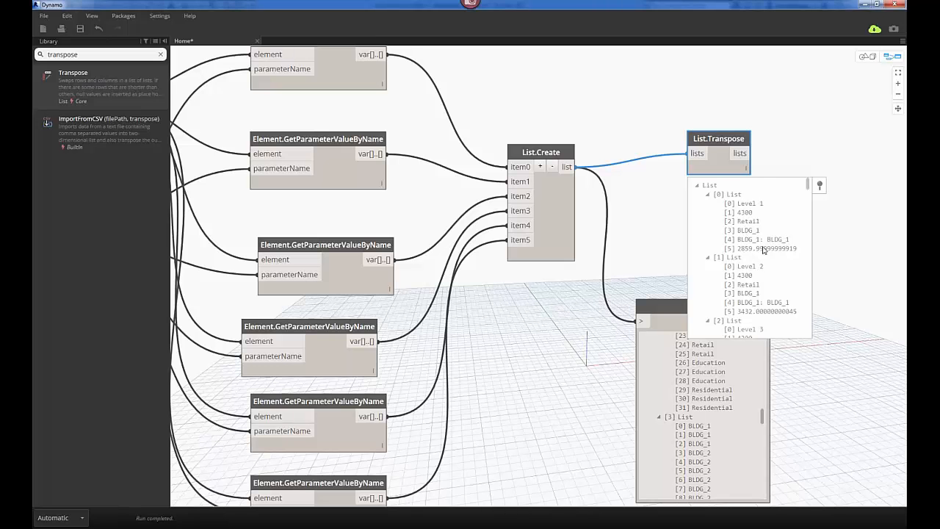
scroll(770, 251, "down", 1)
left_click(839, 305)
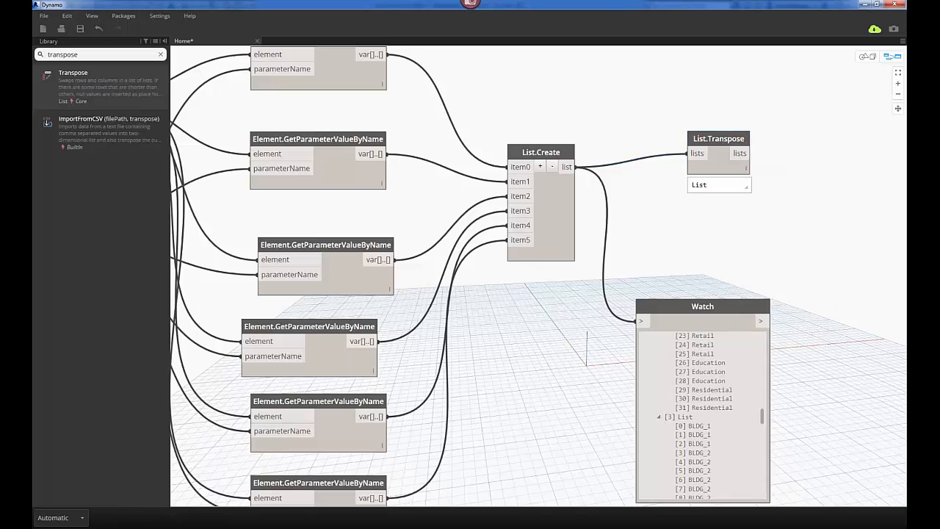
Step: Duplicate the Watch node, place the copy beside the original and connect the List.Transpose output to its input
left_click(688, 309)
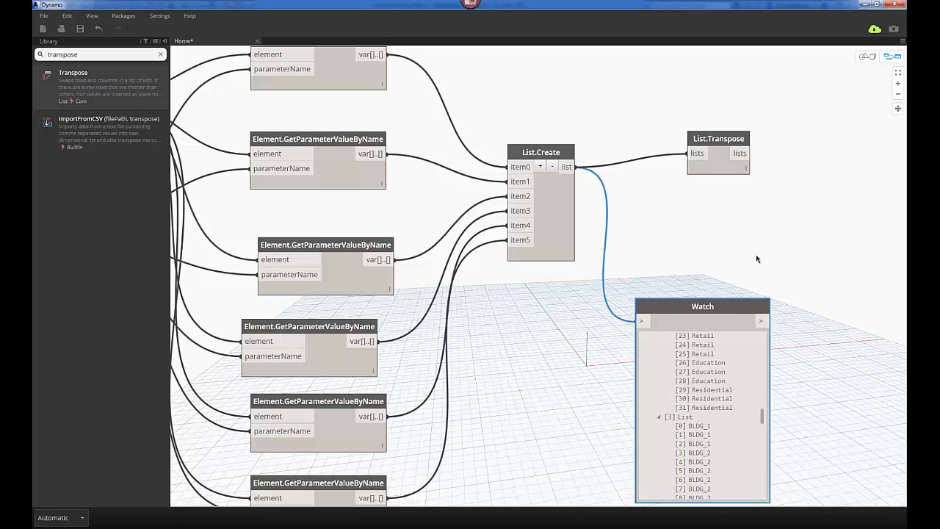
key("ctrl+c")
key("ctrl+v")
left_click_drag(624, 290, 880, 304)
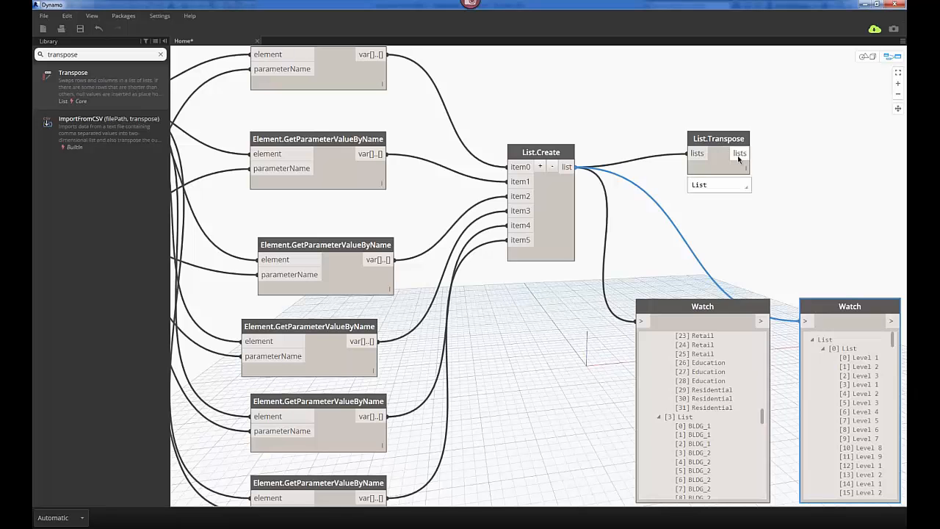
left_click_drag(742, 154, 802, 321)
Step: Compare the list structure in the two Watch nodes, before and after transposing, reading the sublists from their beginning
middle_click_drag(824, 245, 621, 68)
scroll(636, 212, "up", 3)
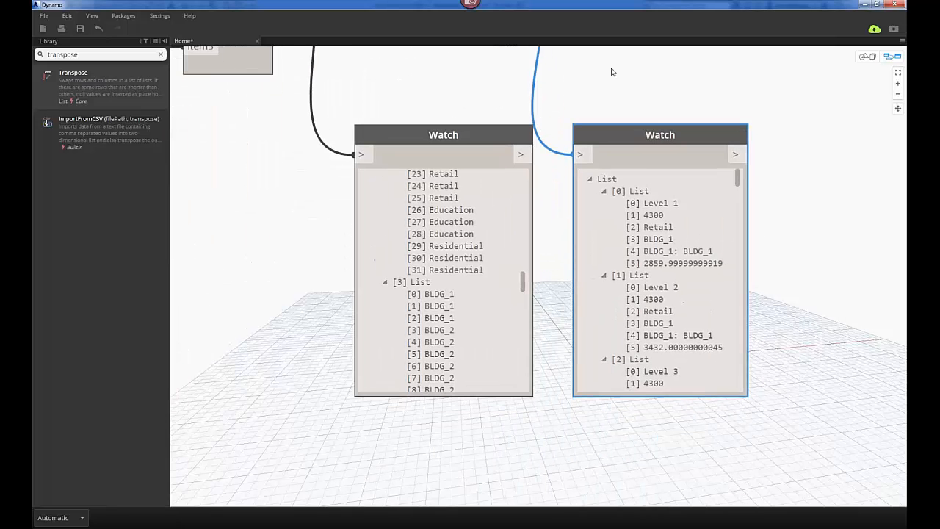
left_click_drag(522, 277, 525, 171)
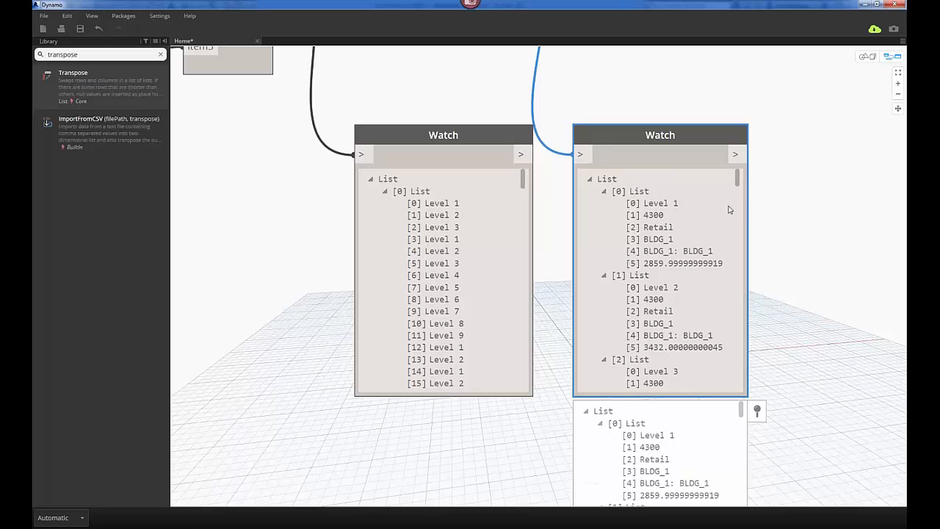
scroll(486, 267, "down", 8)
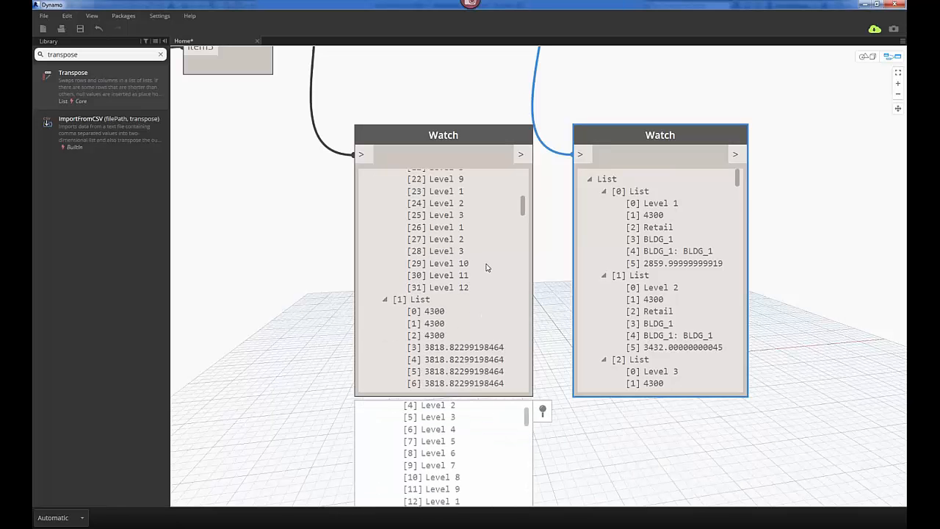
scroll(485, 267, "down", 2)
scroll(485, 267, "up", 10)
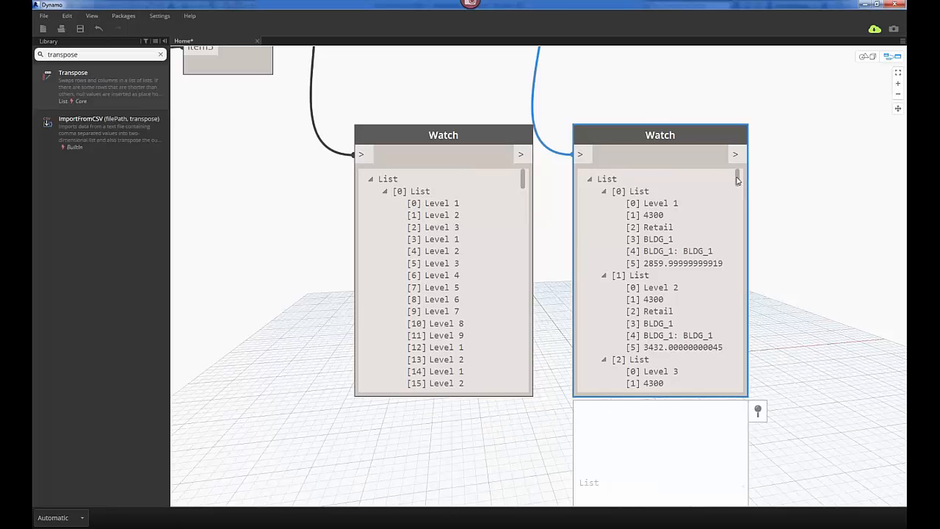
mouse_move(733, 181)
left_mouse_down()
mouse_move(737, 403)
mouse_move(737, 165)
mouse_move(737, 179)
left_mouse_up()
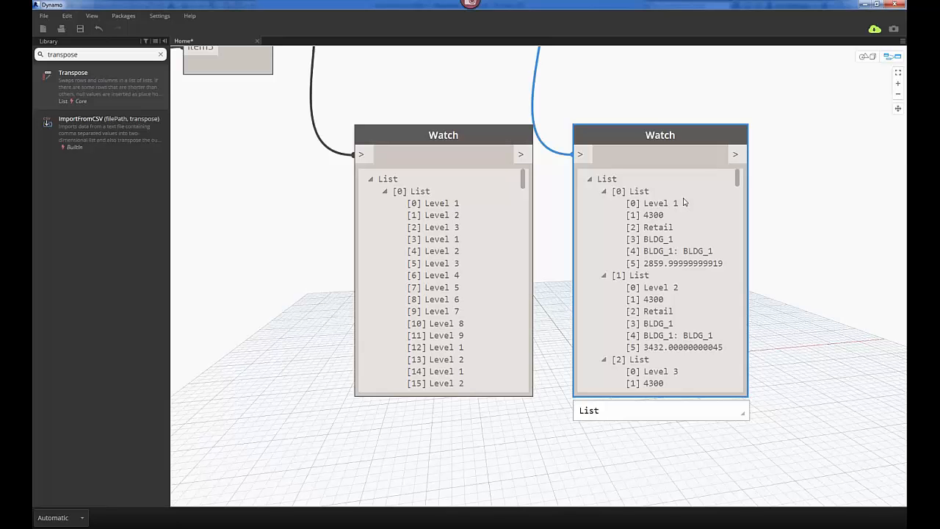
left_click(565, 436)
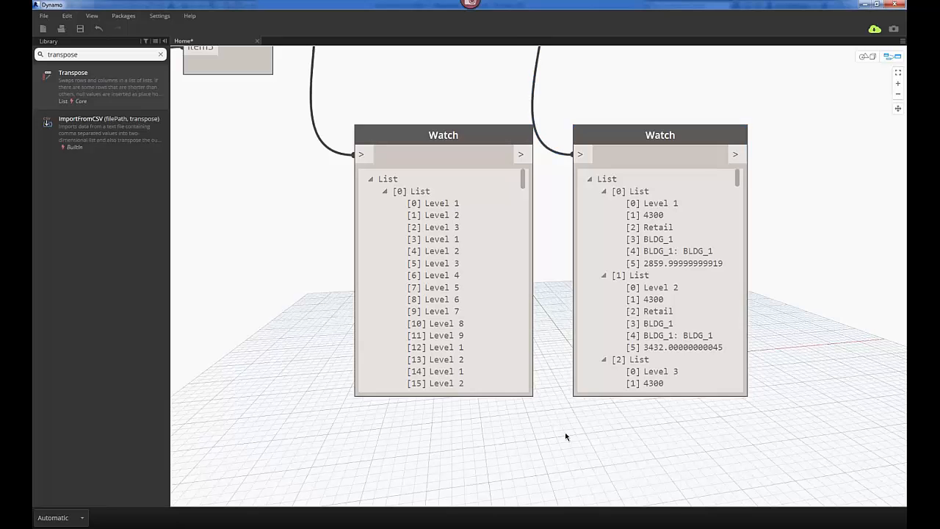
scroll(565, 436, "up", 2)
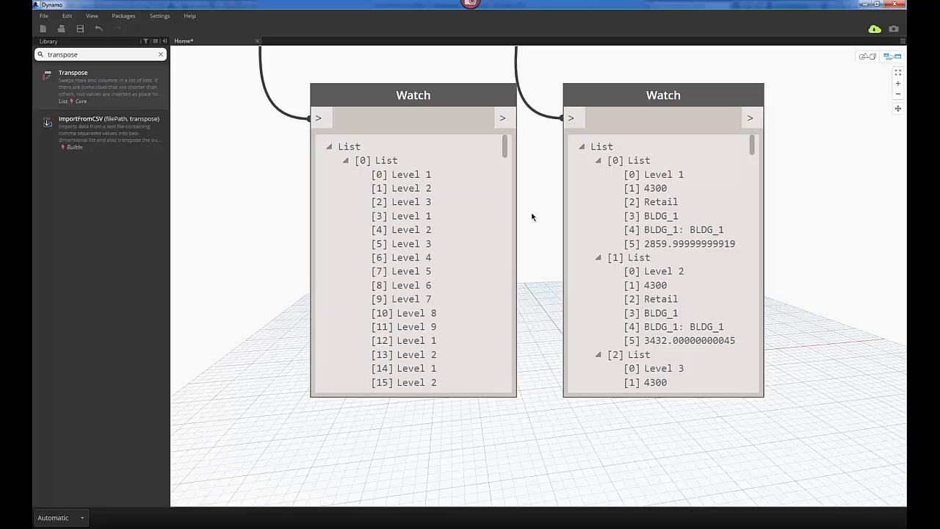
scroll(528, 218, "down", 5)
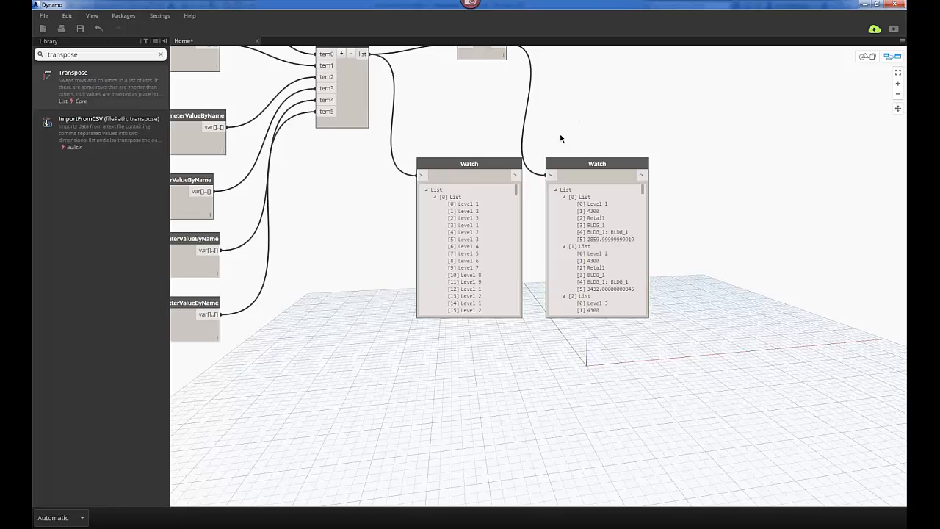
Step: Shift the second Watch node slightly aside, search the library for excel and place an Excel.WriteToFile node beyond List.Transpose
left_click_drag(561, 166, 568, 166)
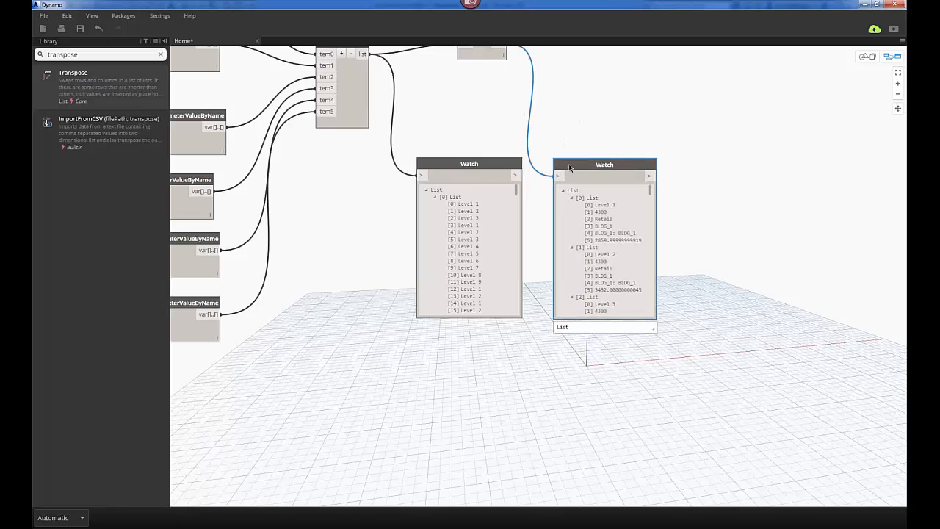
scroll(573, 151, "down", 2)
middle_click_drag(585, 116, 590, 206)
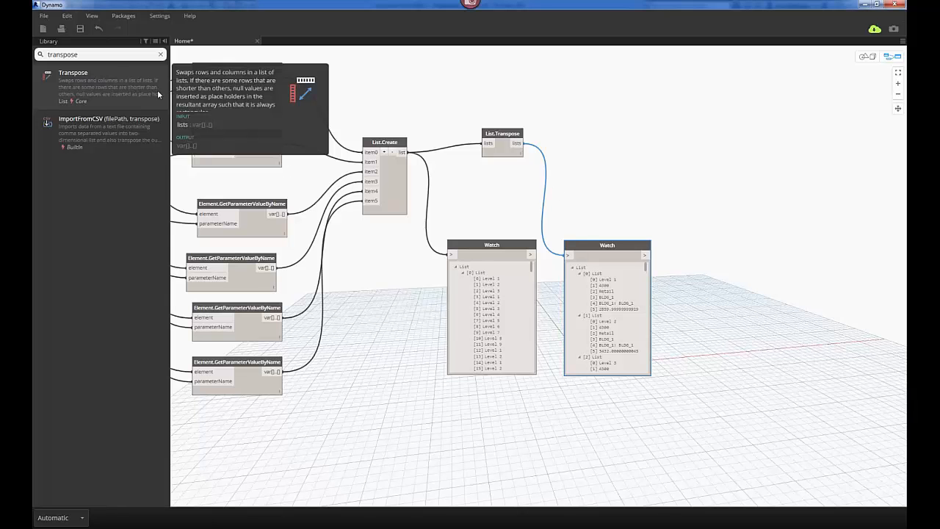
double_click(98, 55)
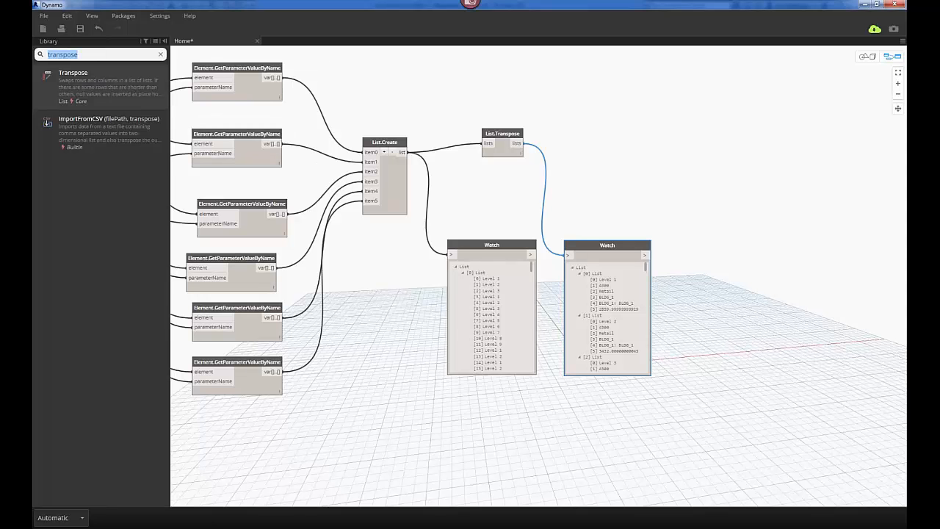
type("excel")
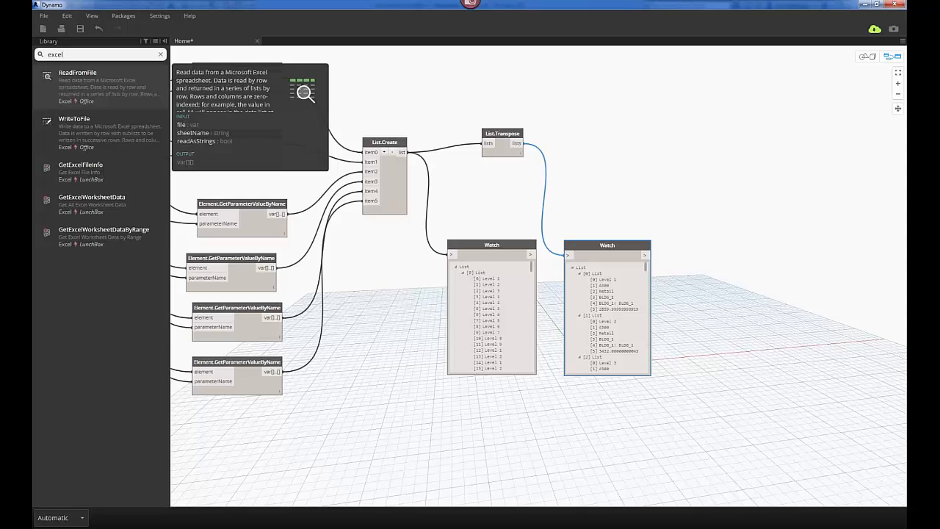
left_click(101, 130)
left_click_drag(558, 268, 685, 79)
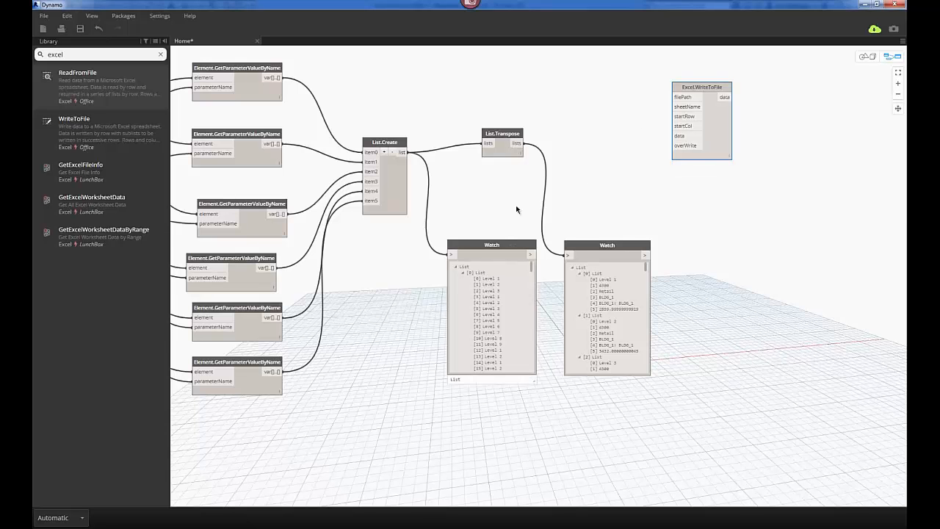
Step: Examine the input ports of the Excel.WriteToFile node and how it relates to the list nodes
left_click(674, 108)
scroll(670, 109, "up", 1)
scroll(667, 111, "up", 2)
middle_click_drag(659, 108, 684, 150)
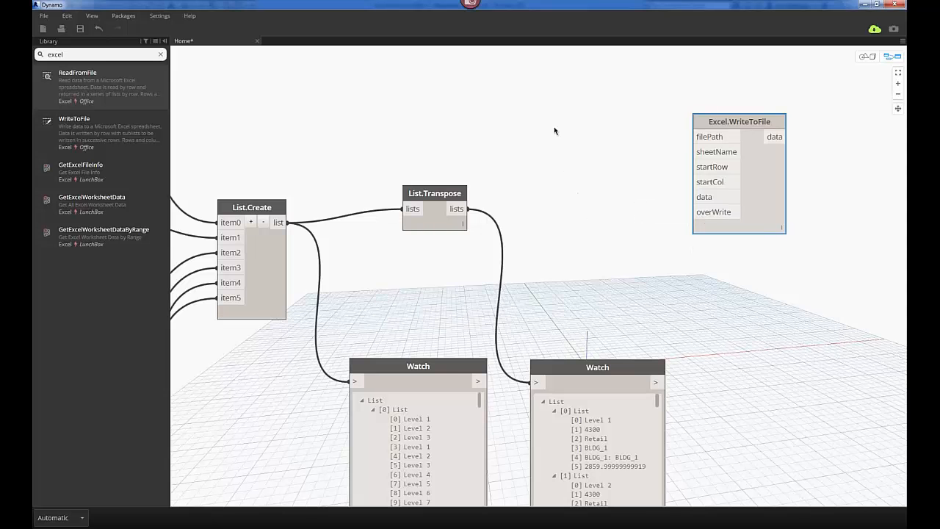
scroll(558, 224, "down", 1)
mouse_move(559, 223)
middle_mouse_down()
mouse_move(587, 212)
mouse_move(586, 231)
middle_mouse_up()
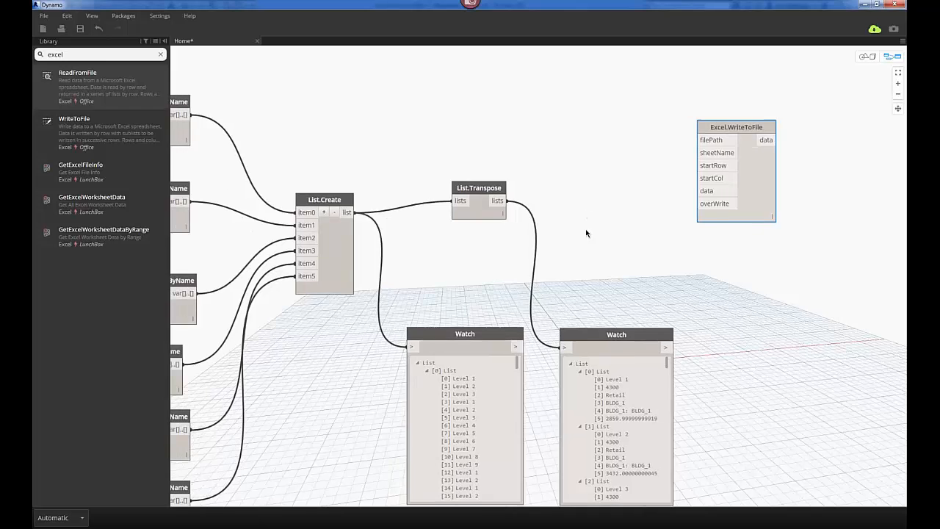
middle_click_drag(542, 194, 590, 182)
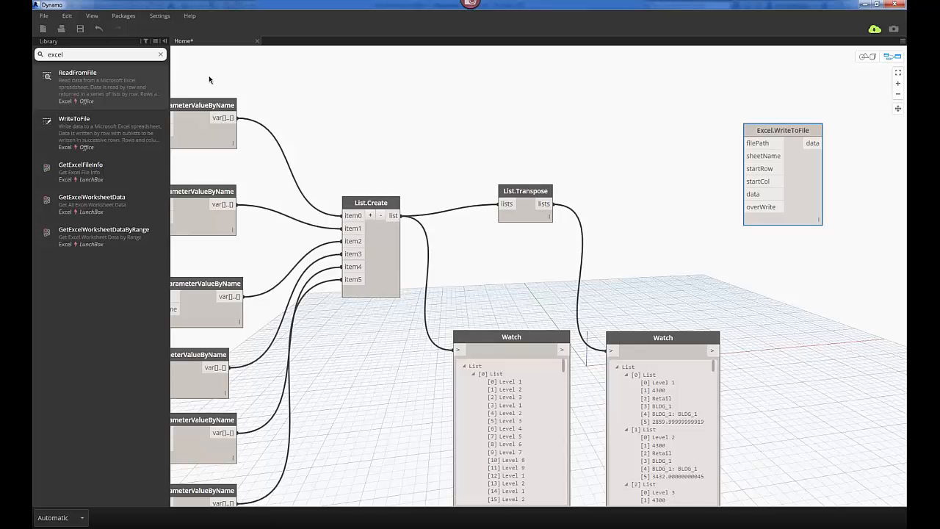
Step: Clear the library search, browse the available packages in the online package search and close it
left_click(160, 54)
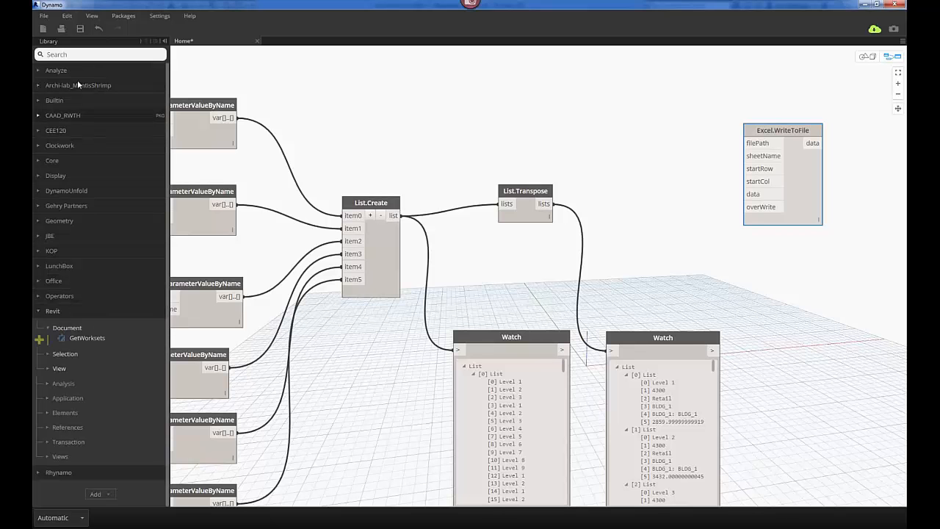
left_click(120, 22)
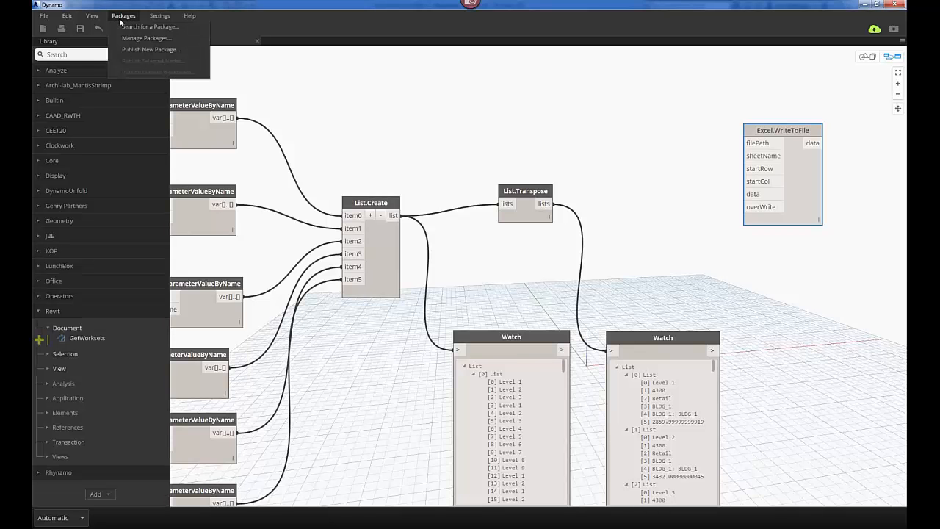
left_click(127, 26)
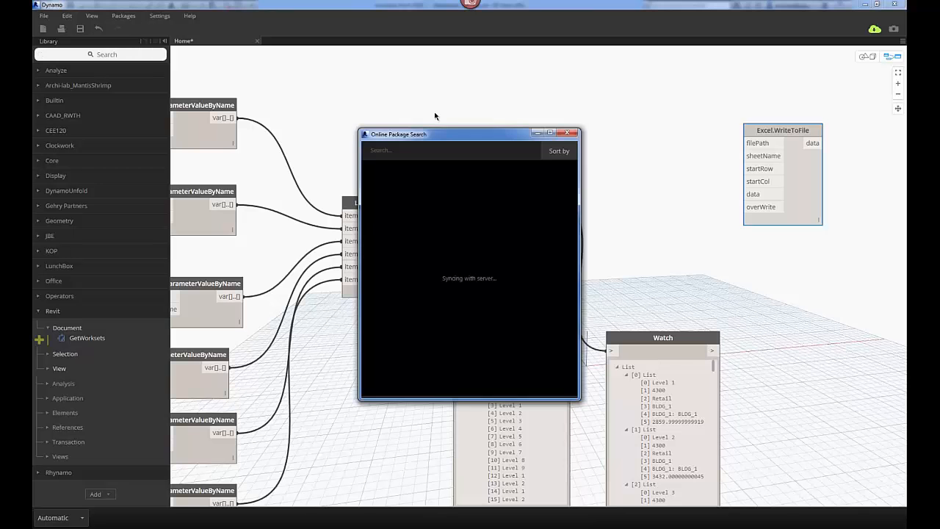
left_click_drag(440, 137, 412, 101)
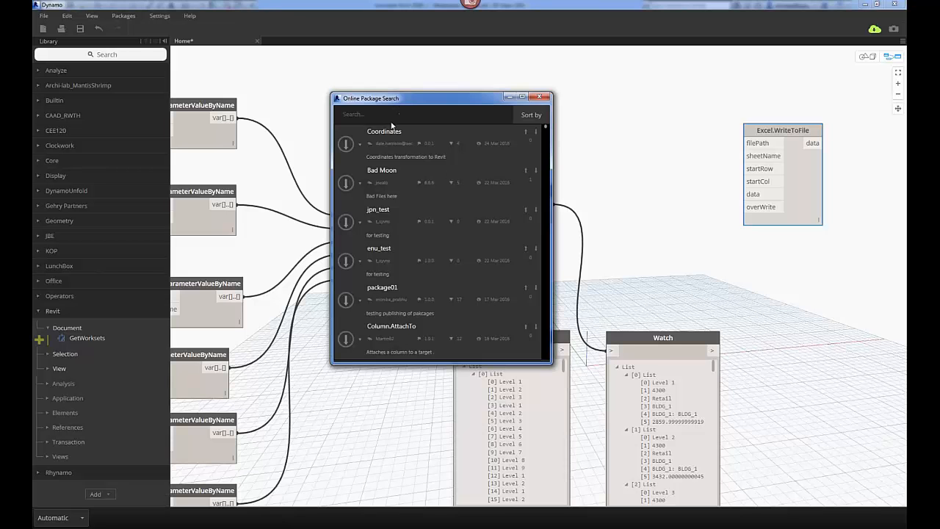
left_click(545, 145)
left_click_drag(545, 144, 546, 264)
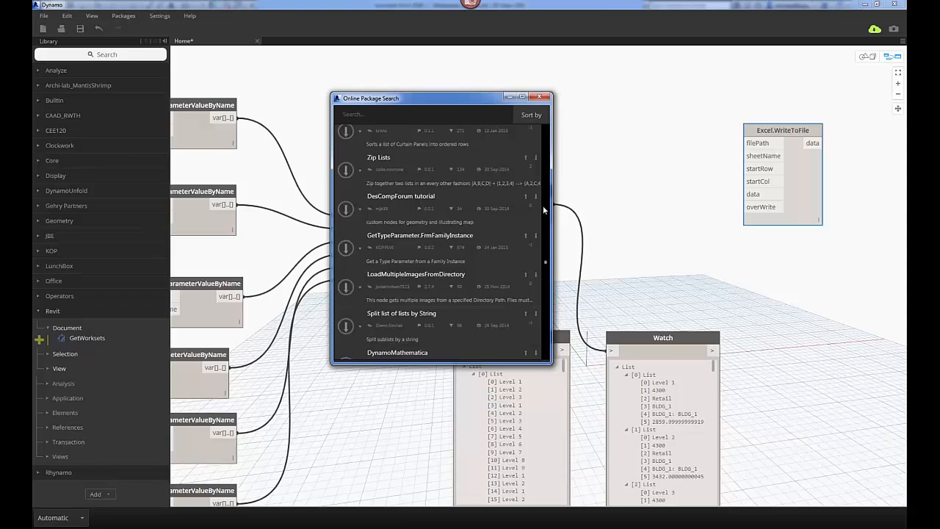
left_click(539, 96)
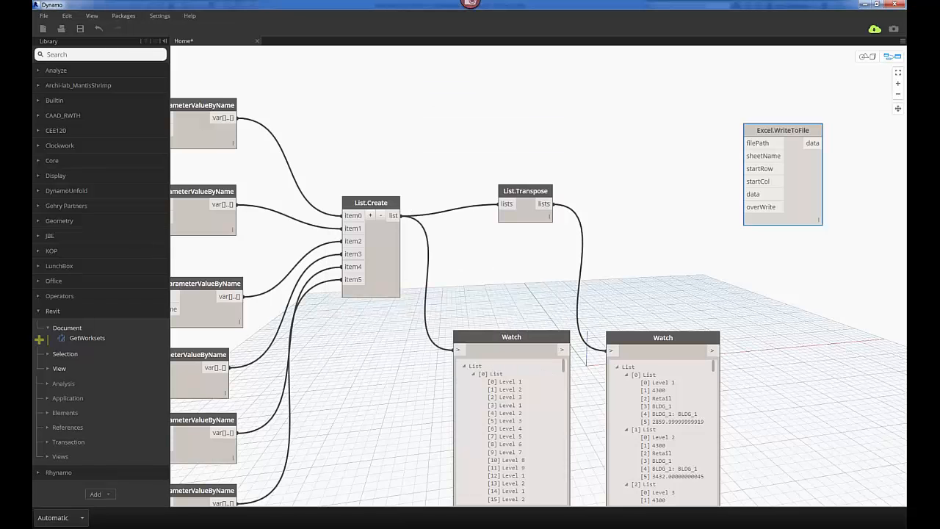
Step: Search the library for filepath, place a single File Path node above List.Transpose and connect it to the filePath input of Excel.WriteToFile
scroll(611, 144, "down", 3)
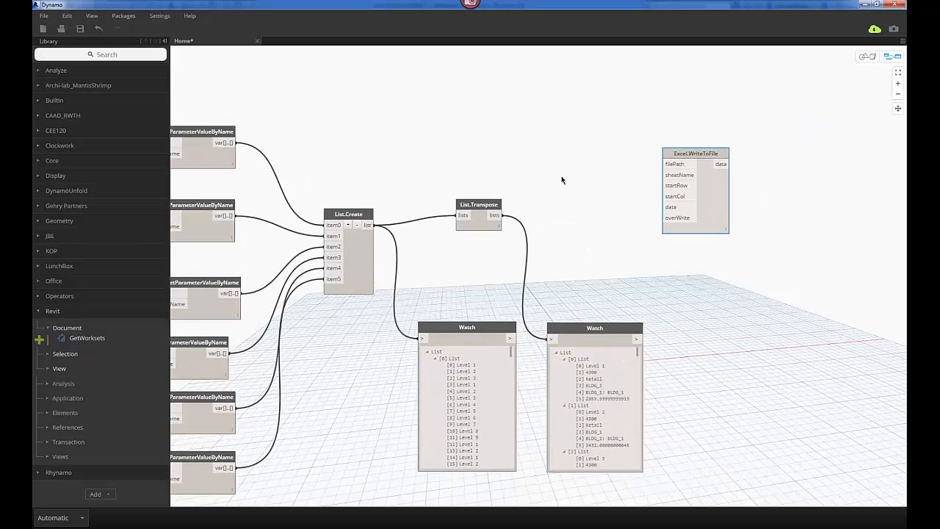
scroll(561, 176, "up", 2)
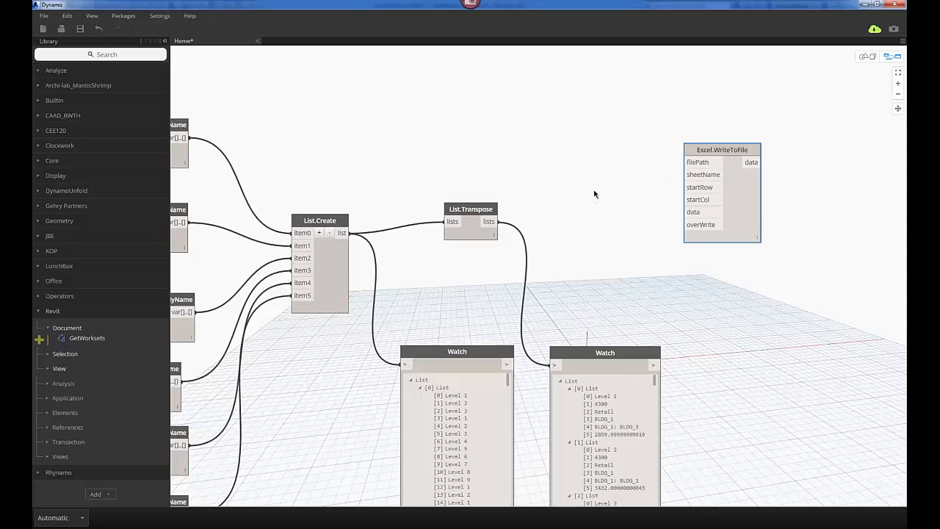
scroll(594, 193, "up", 1)
left_click(131, 55)
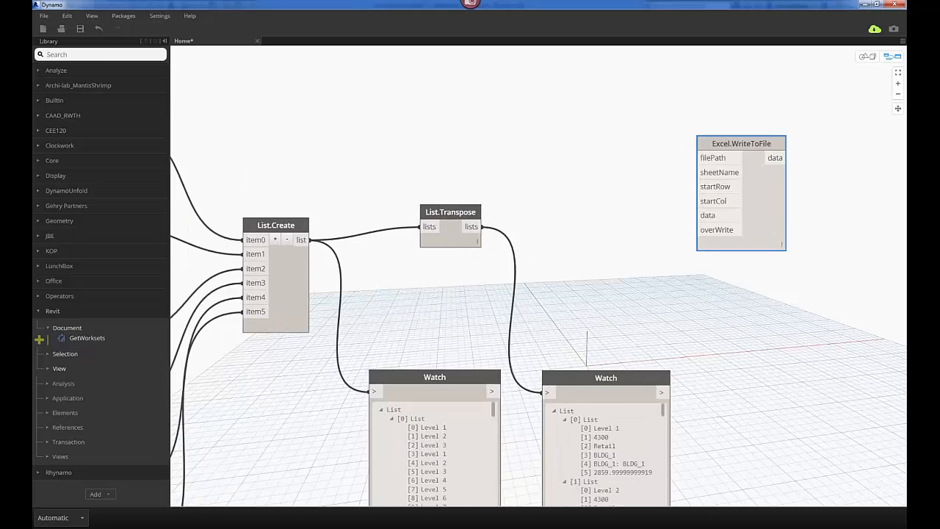
type("filepat")
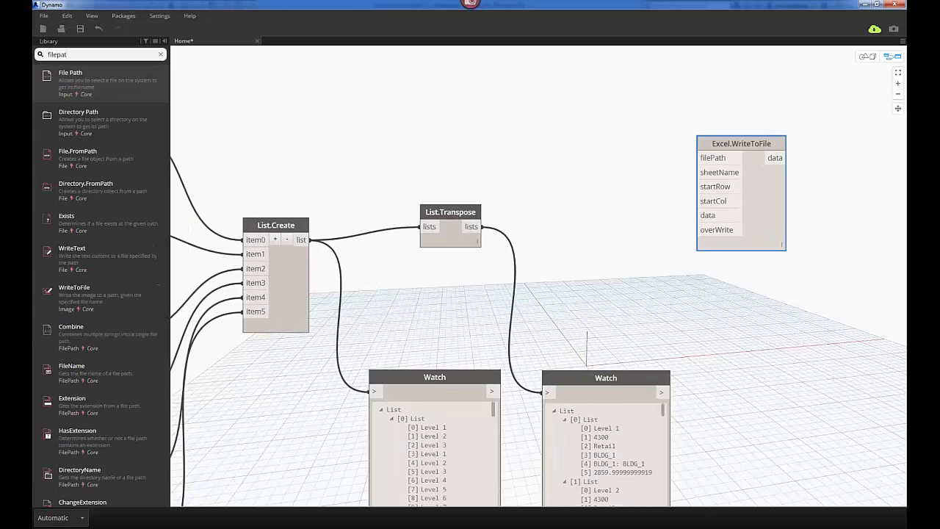
type("h")
left_click(73, 86)
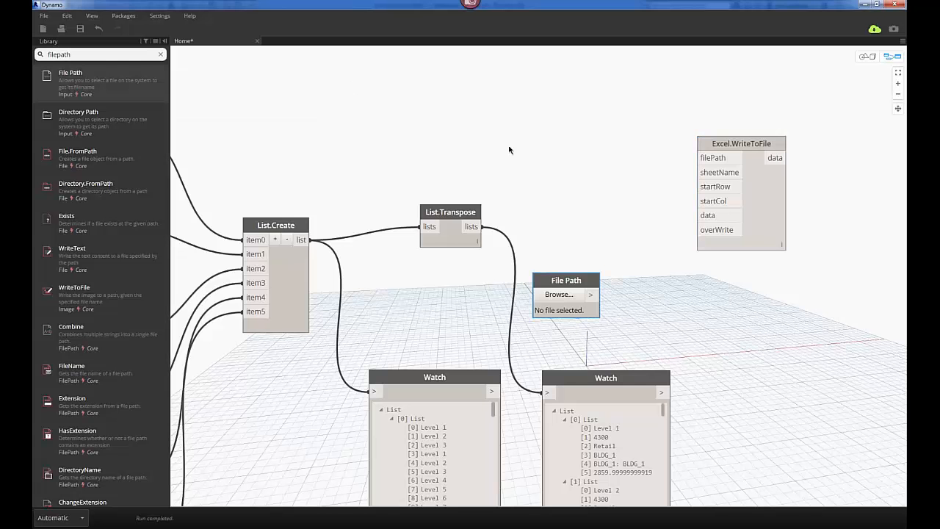
left_click(77, 93)
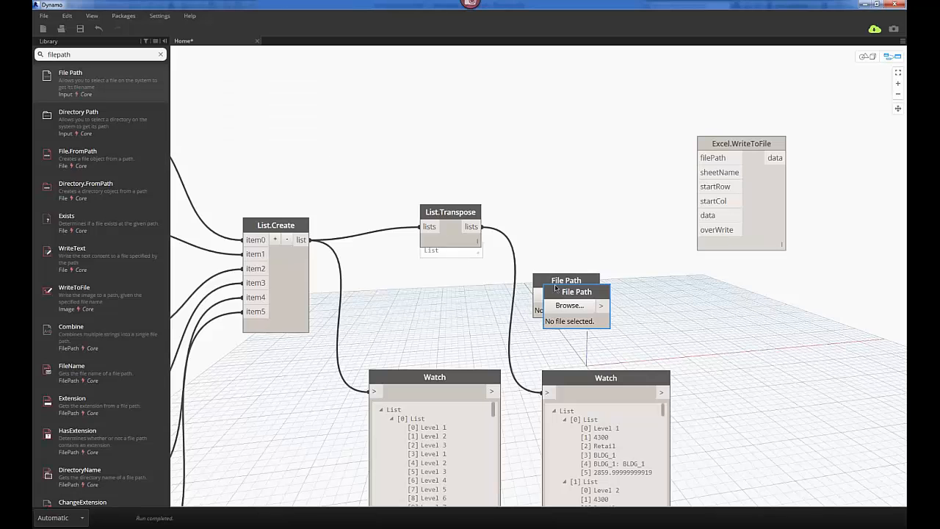
key("Delete")
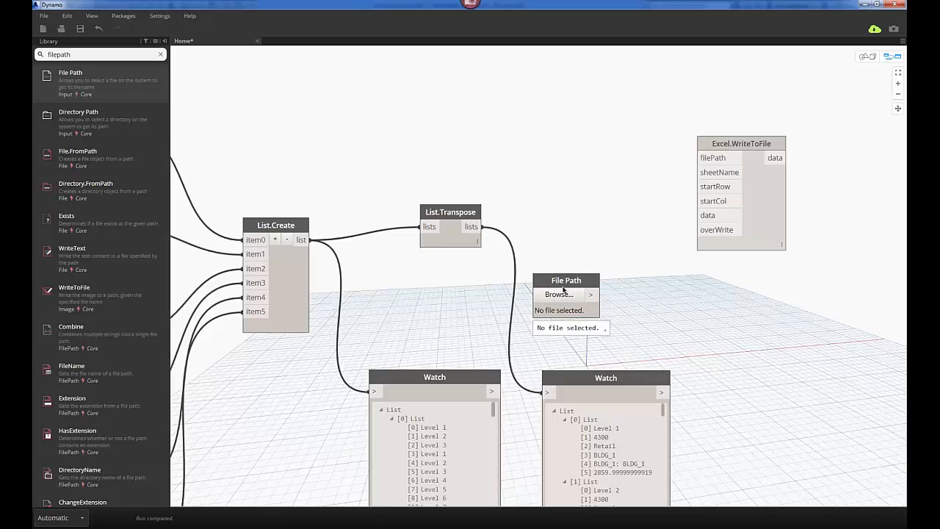
left_click_drag(562, 289, 696, 157)
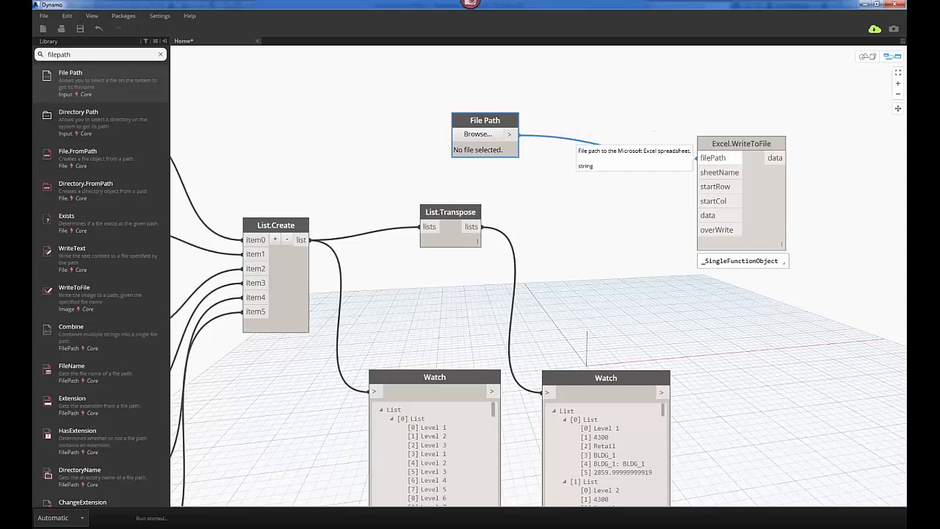
left_click_drag(492, 114, 506, 107)
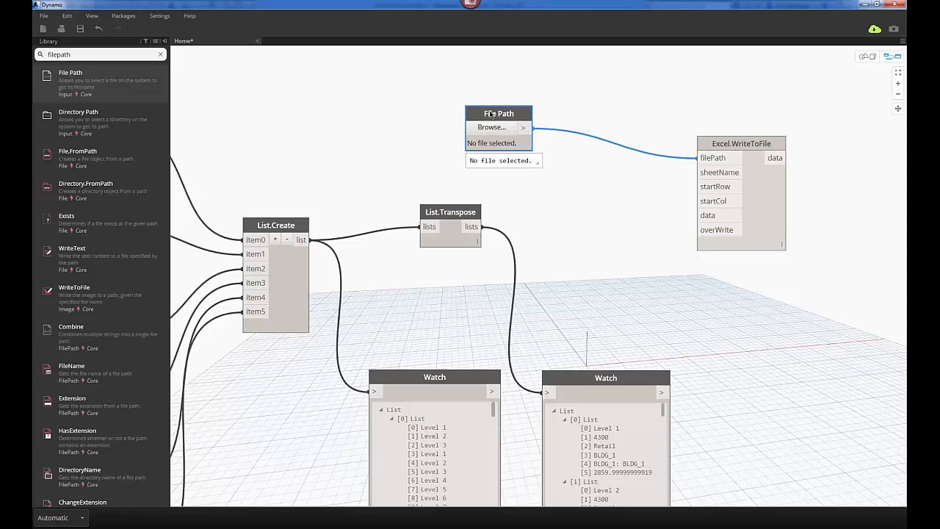
Step: Point the File Path node to a file named Masterplan_data on the Desktop and adjust the spacing between it and Excel.WriteToFile
left_click(492, 127)
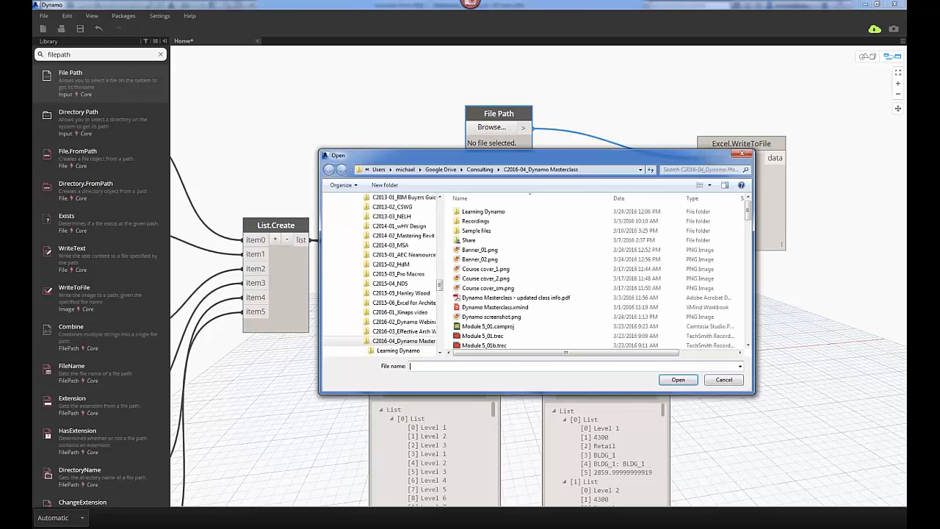
left_click_drag(441, 265, 440, 200)
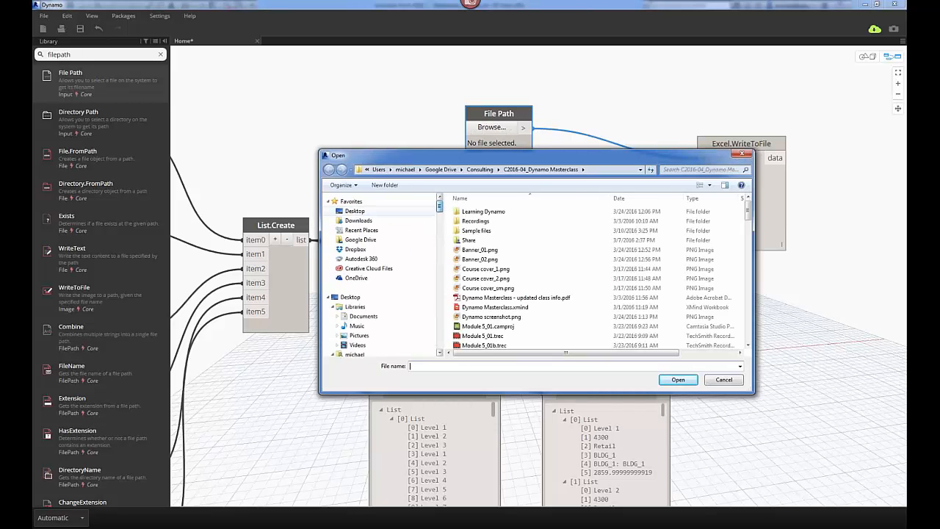
left_click(354, 211)
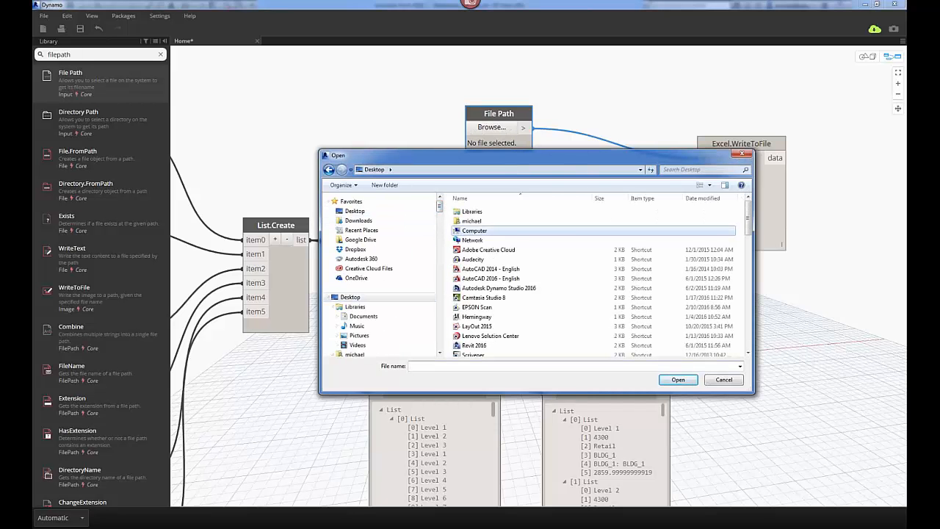
type("Mst")
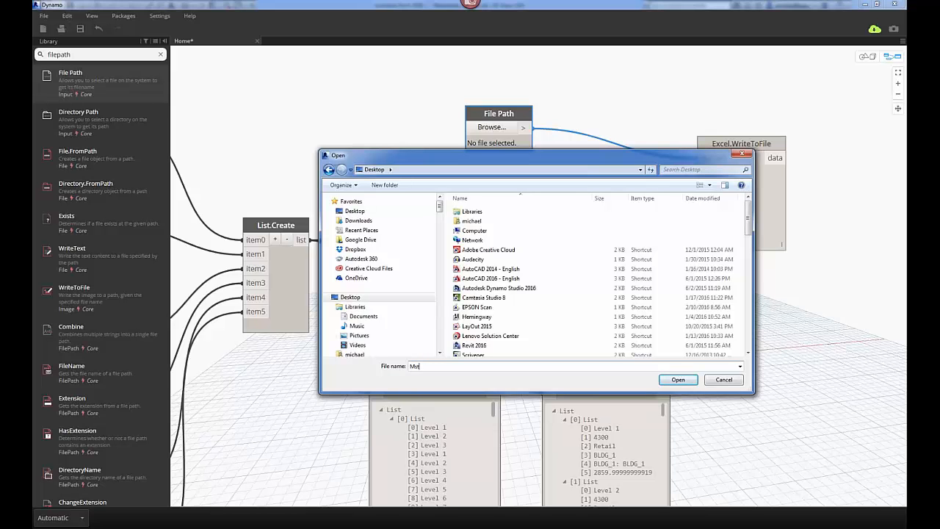
type("terplan_data")
left_click(678, 380)
left_click_drag(512, 105, 469, 100)
left_click_drag(728, 146, 734, 140)
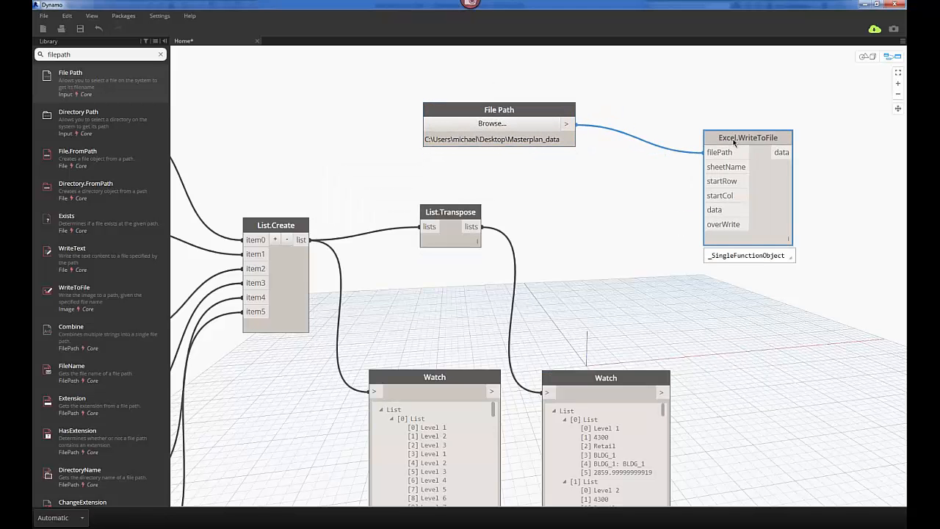
Step: Add a Code Block containing "Floor Data"; beside List.Transpose and connect it to the sheetName input of Excel.WriteToFile
double_click(586, 212)
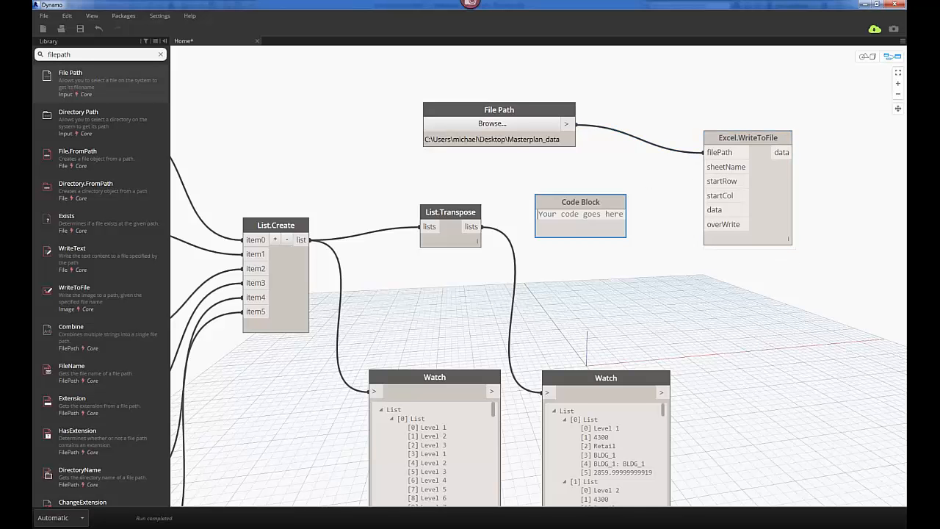
type("\"")
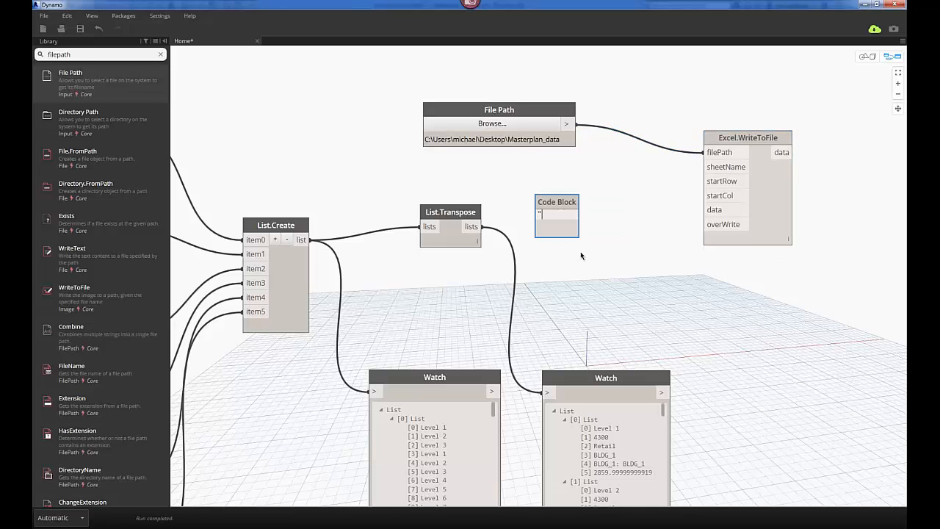
type("Floor Data\";")
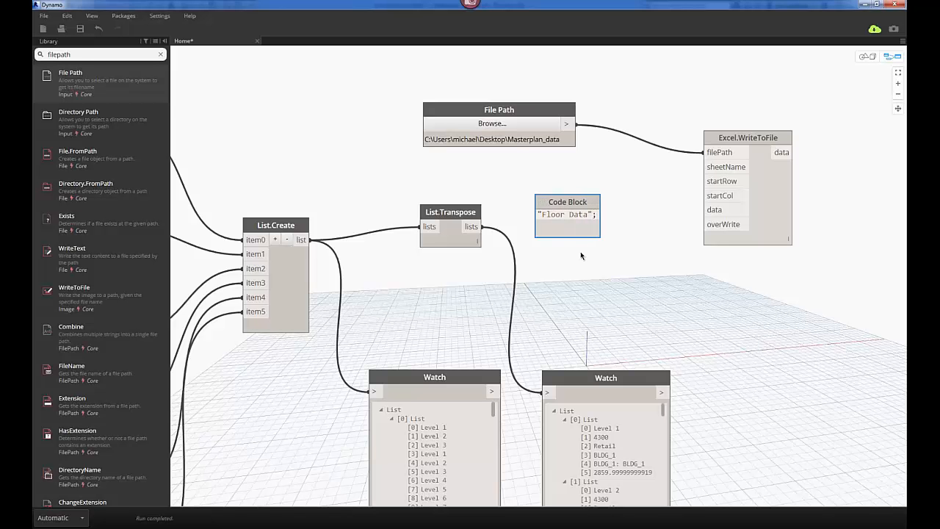
left_click(650, 267)
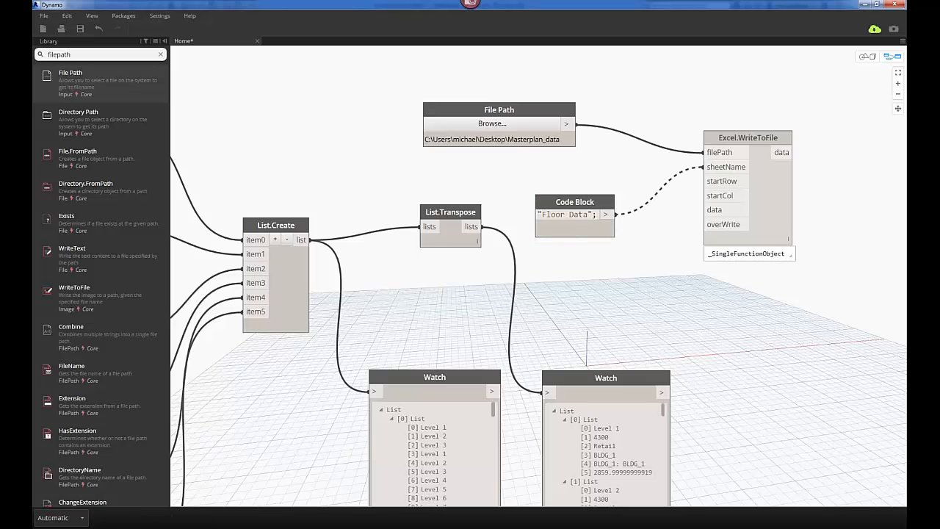
left_click(724, 167)
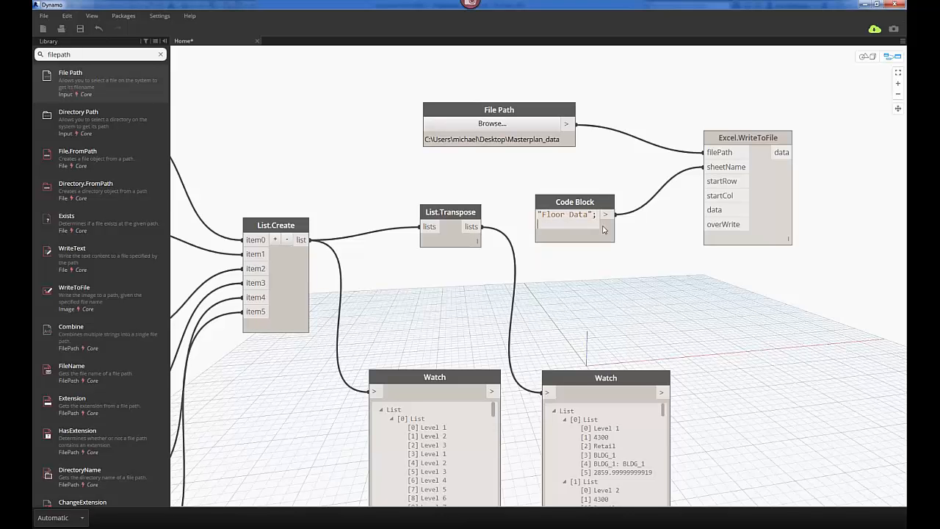
Step: Add a second line 0; to the Code Block and connect its output to both startRow and startCol of Excel.WriteToFile
type("0;")
left_click(592, 271)
left_click_drag(605, 224, 703, 182)
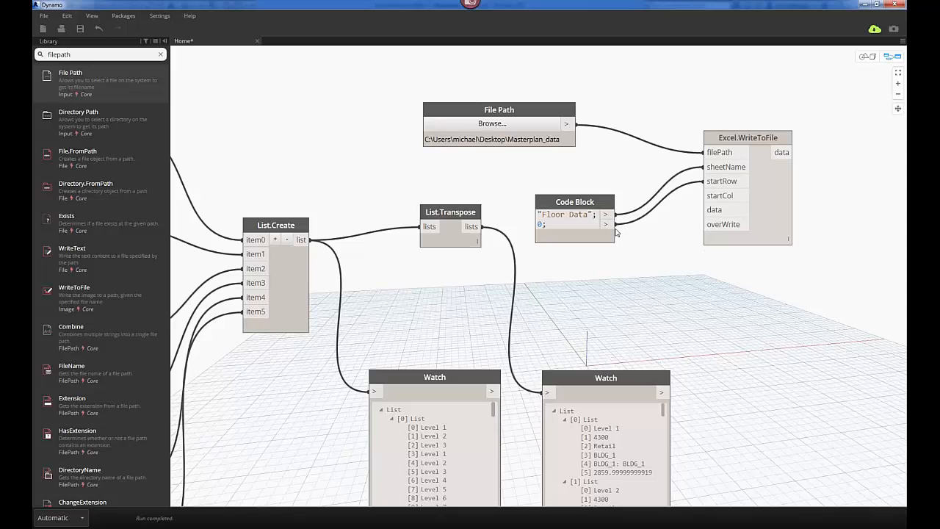
left_click_drag(605, 224, 710, 200)
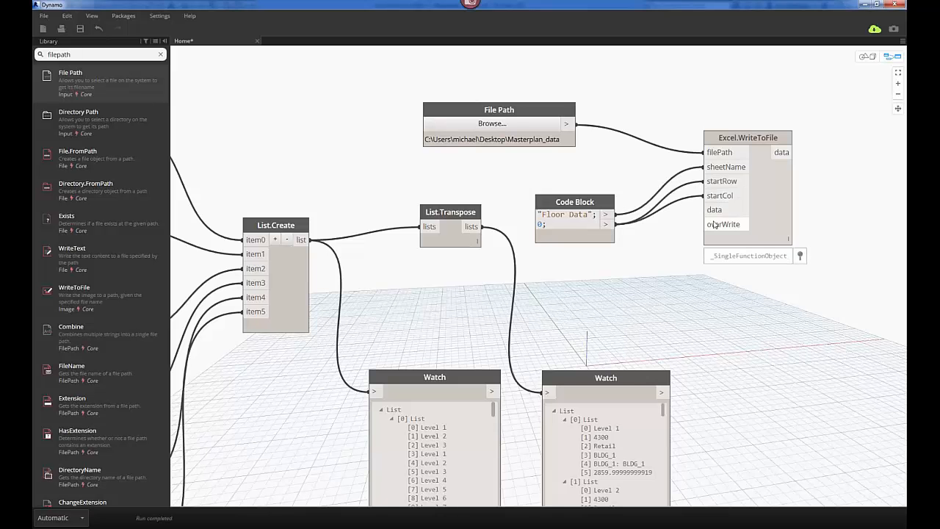
Step: Shift the Code Block slightly up and connect the lists output of List.Transpose to the data input of Excel.WriteToFile
scroll(674, 280, "down", 3)
middle_click_drag(651, 298, 619, 275)
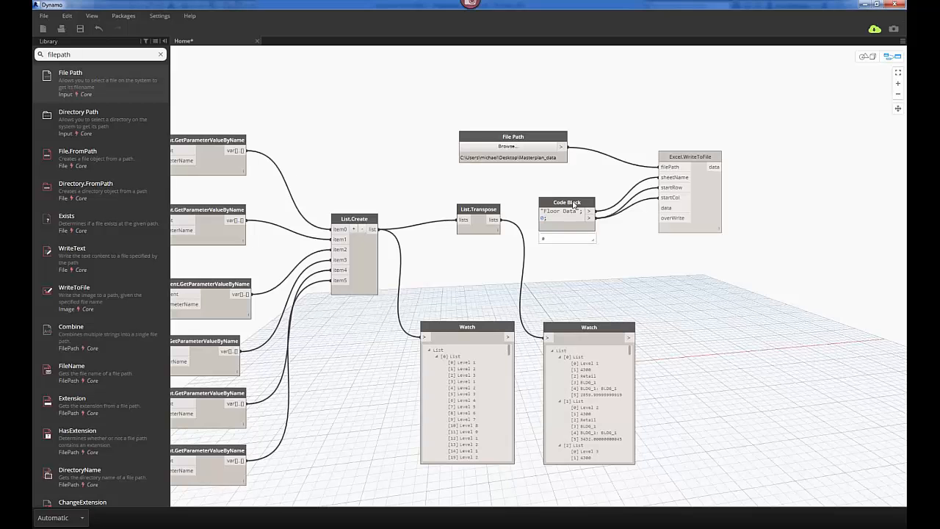
left_click_drag(566, 202, 564, 195)
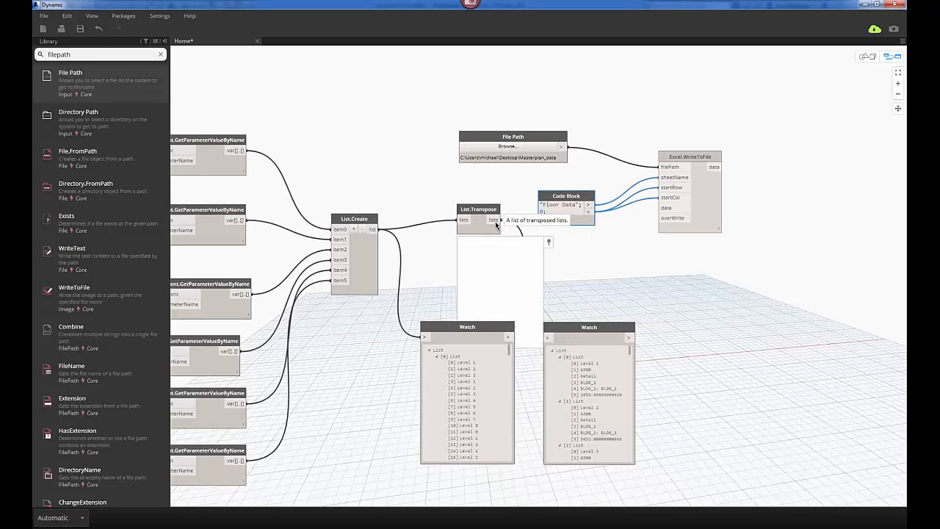
left_click_drag(493, 220, 662, 207)
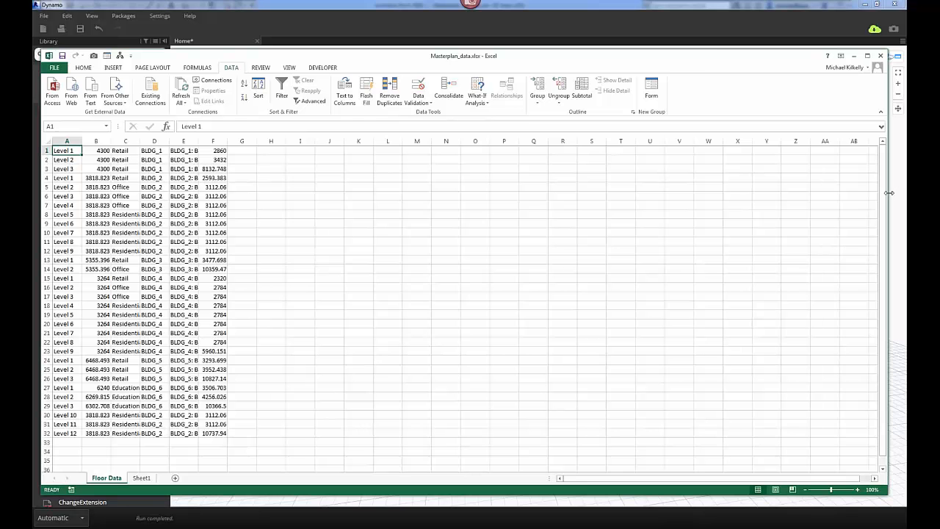
Step: Narrow and reposition the Masterplan_data.xlsx window, and fit the widths of columns B to F to their contents
left_click_drag(888, 192, 717, 189)
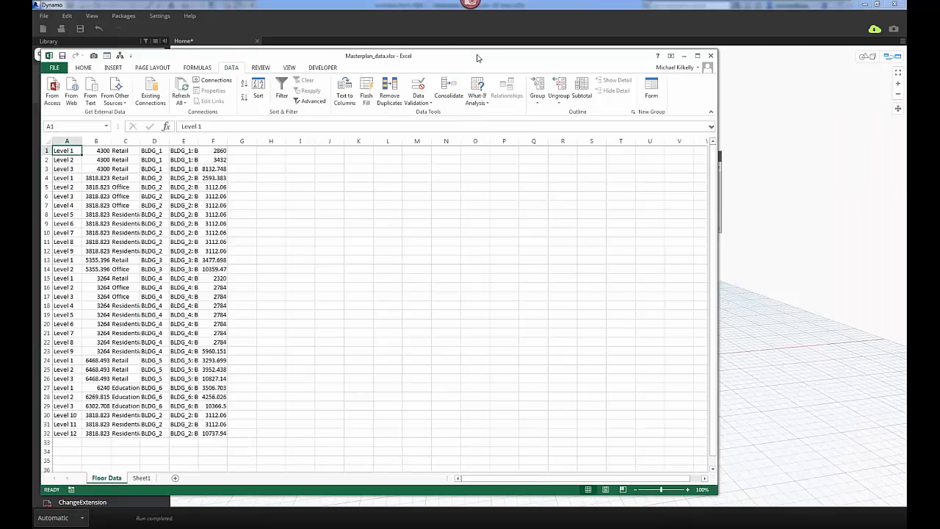
left_click_drag(478, 56, 638, 56)
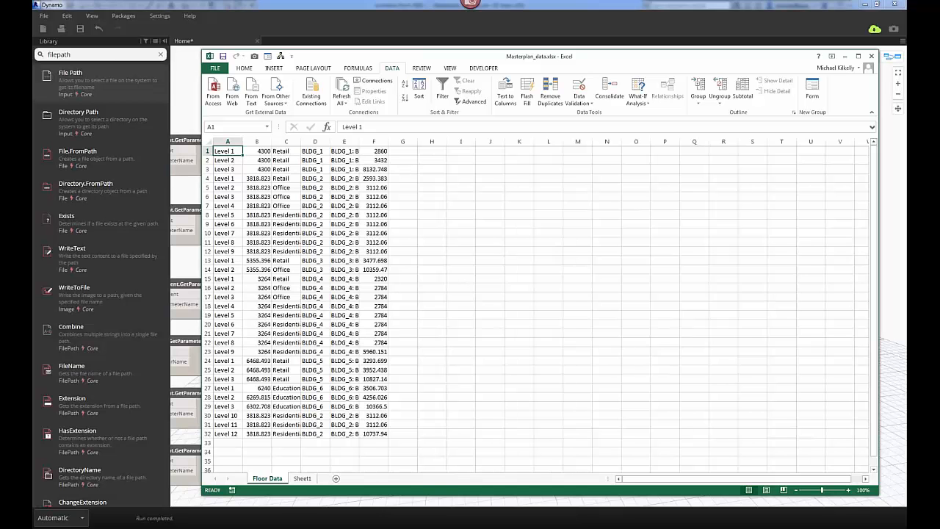
left_click_drag(359, 141, 426, 141)
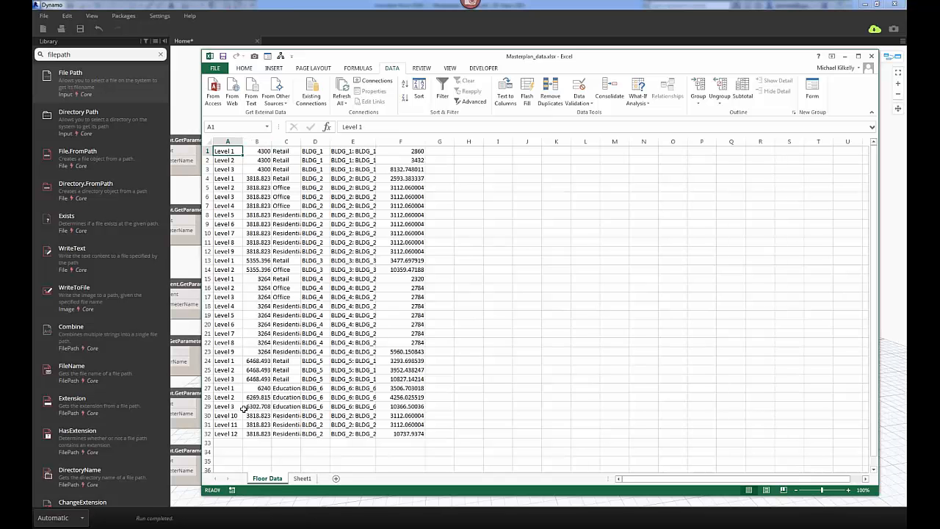
double_click(271, 141)
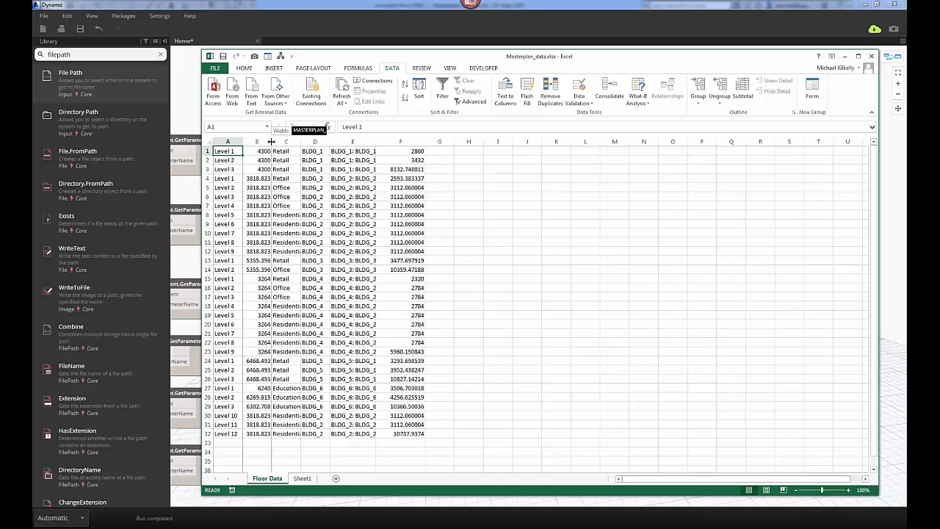
double_click(312, 141)
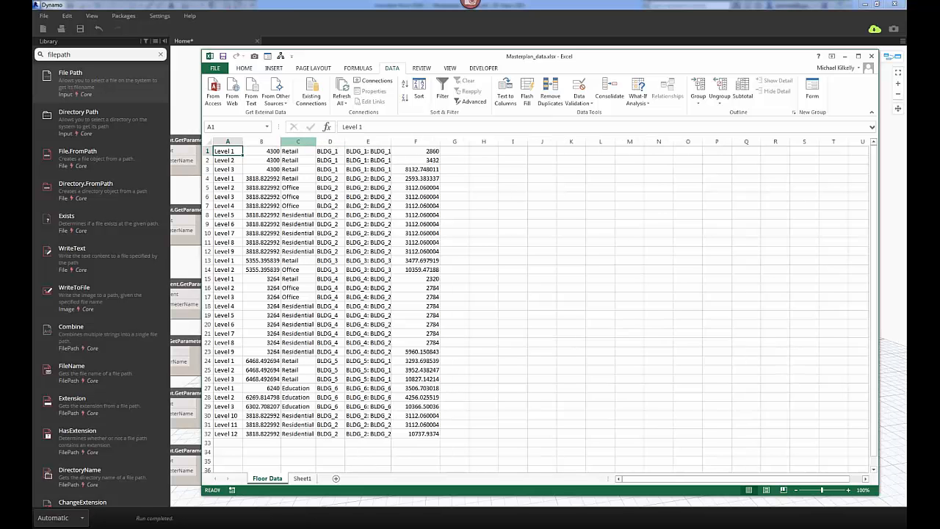
double_click(345, 141)
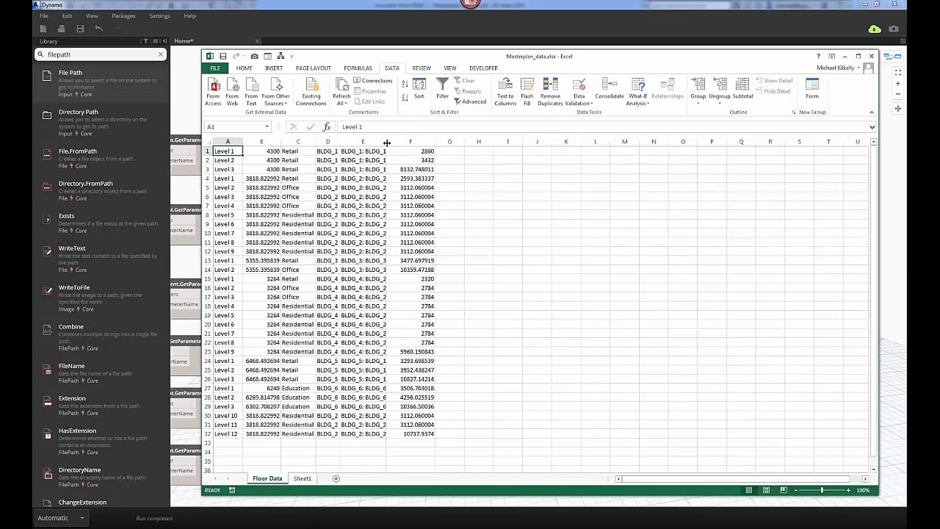
double_click(387, 141)
left_click(393, 141)
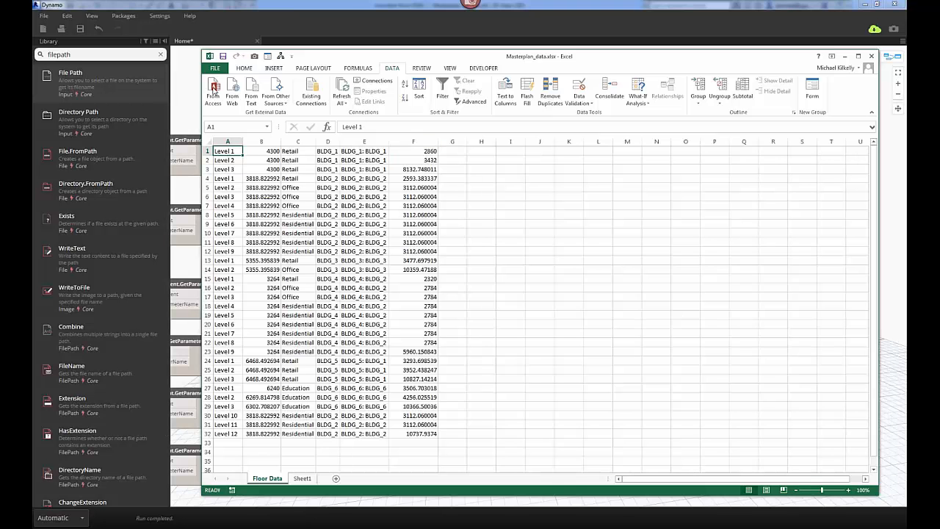
Step: Switch to Revit and stretch the BLDG_2 tower mass outward with the shape handle on its front face
left_click(804, 4)
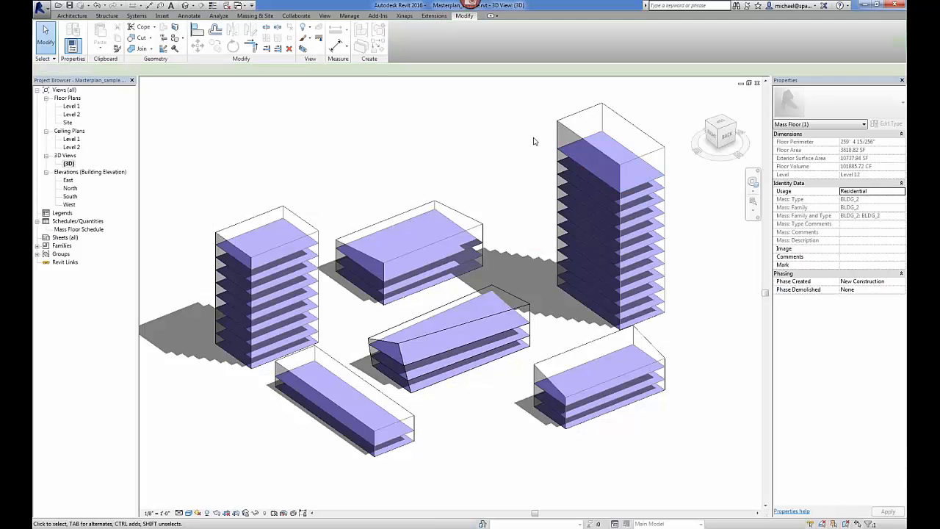
left_click(534, 141)
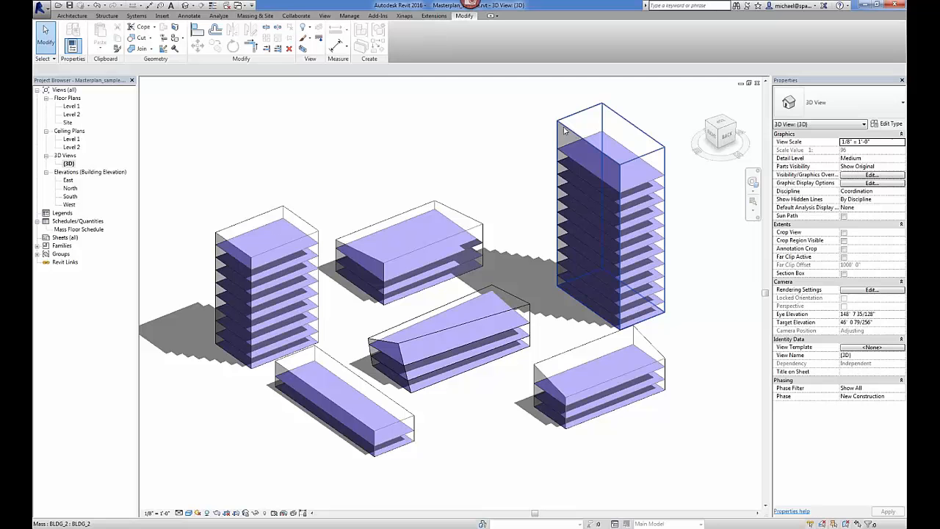
left_click(659, 261)
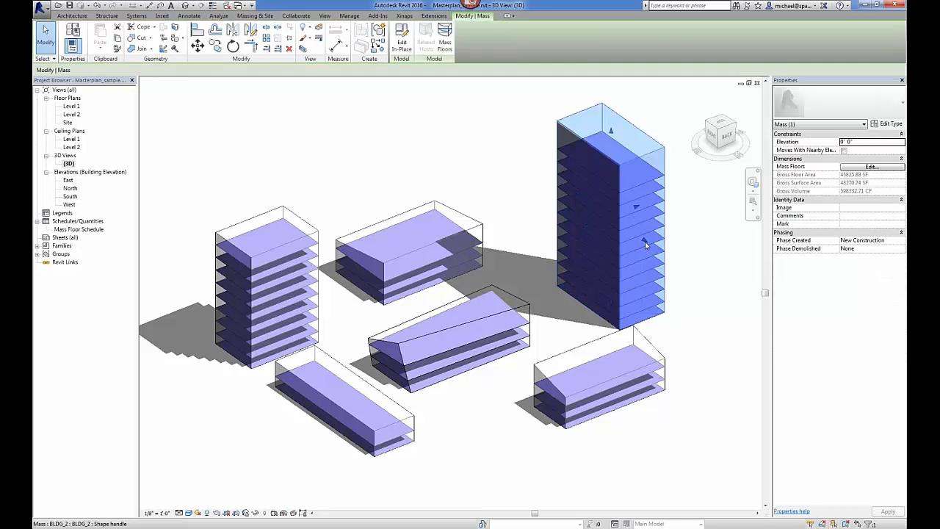
left_click_drag(644, 241, 658, 249)
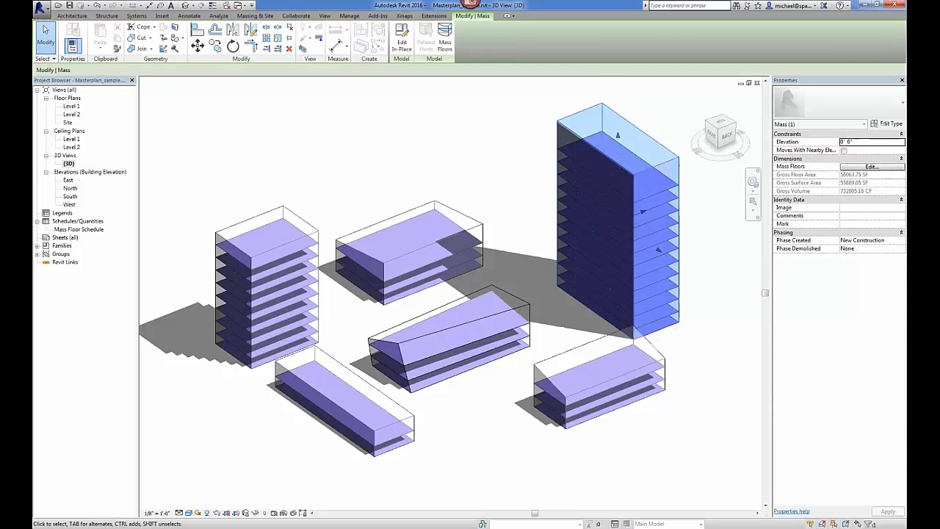
left_click(465, 203)
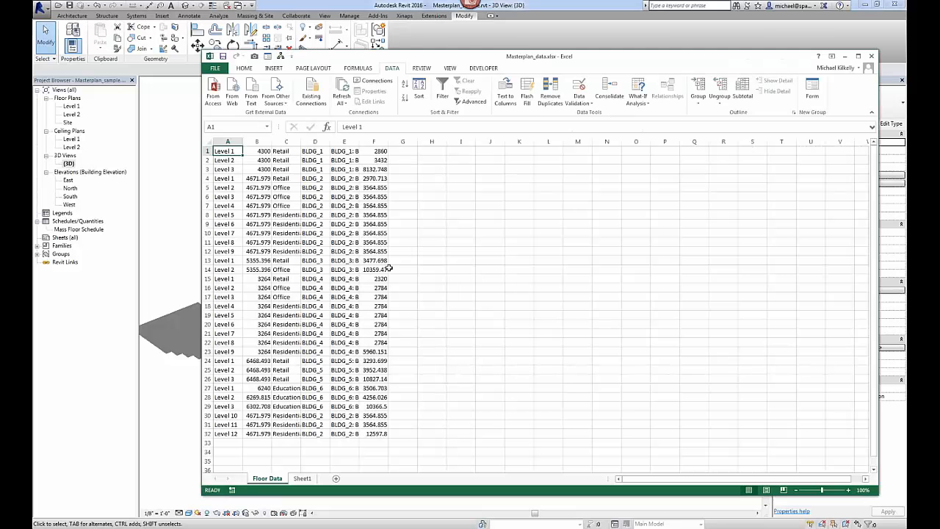
Step: Arrange the Revit model window and the Masterplan_data.xlsx window side by side, widening the Revit window to show more of the model
left_click_drag(459, 55, 656, 64)
left_click_drag(600, 6, 600, 71)
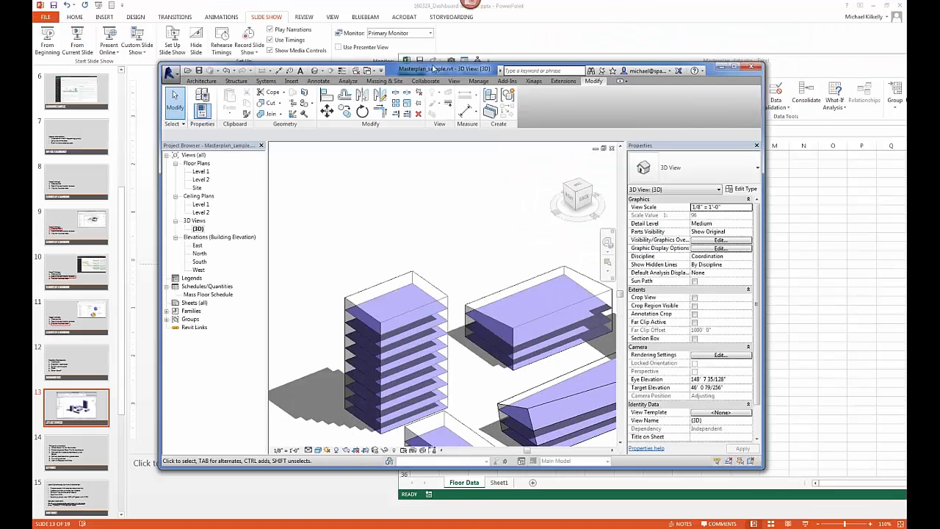
left_click_drag(433, 68, 33, 74)
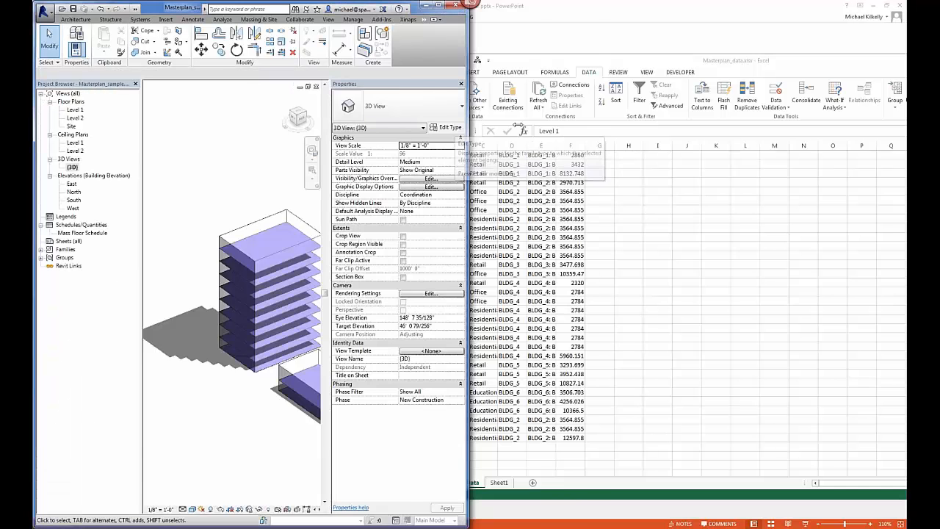
left_click_drag(520, 128, 586, 128)
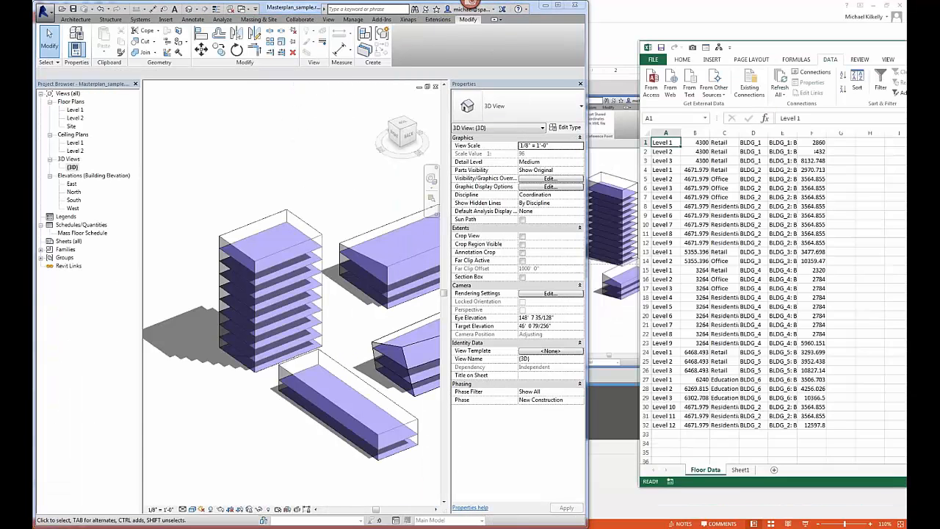
Step: Lengthen and widen the low BLDG_3 mass by moving its end and long side faces outward
left_click(341, 181)
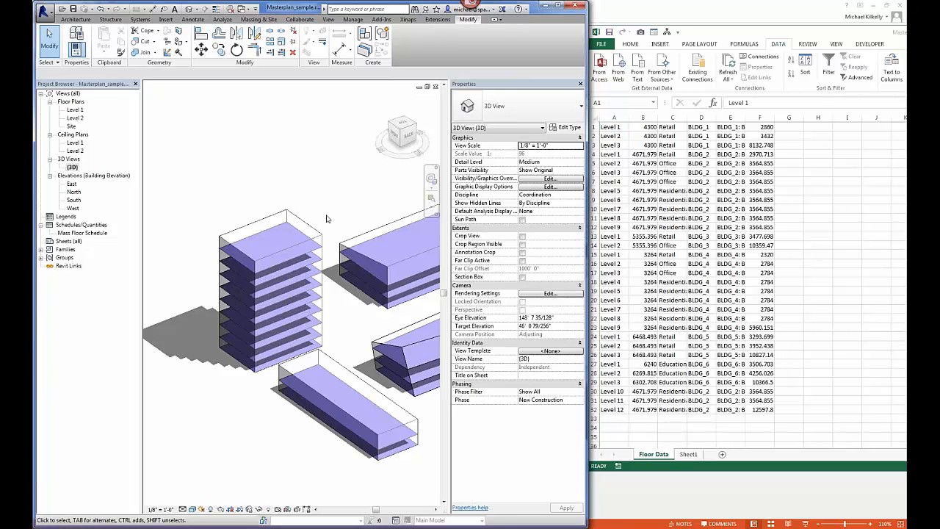
left_click(381, 457)
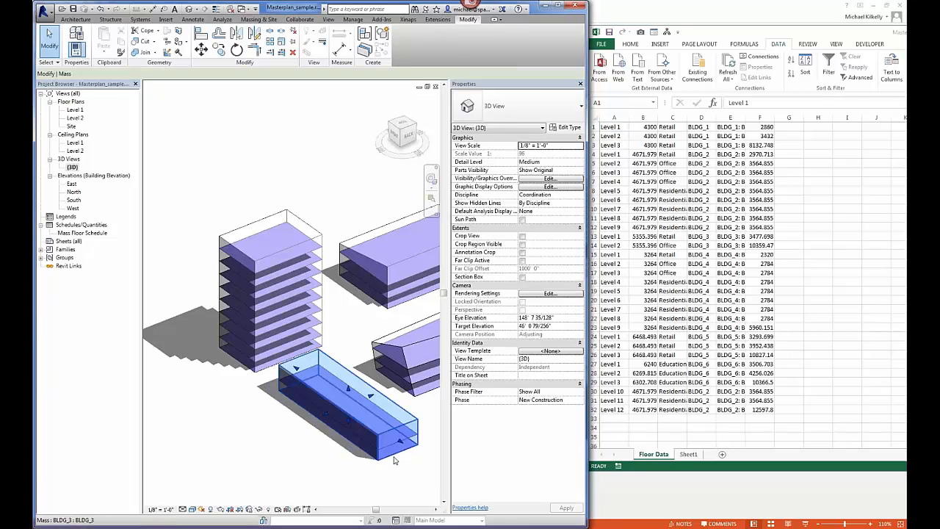
left_click_drag(411, 448, 420, 456)
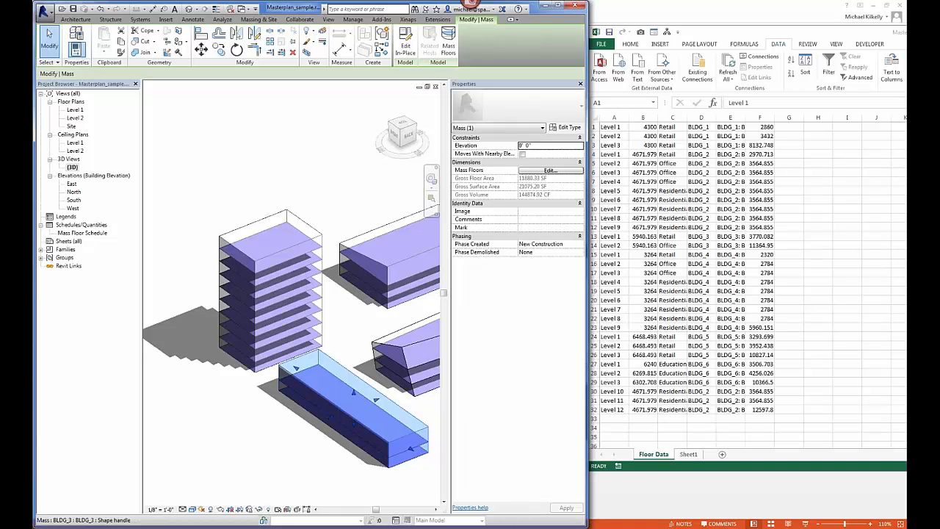
left_click_drag(331, 417, 316, 423)
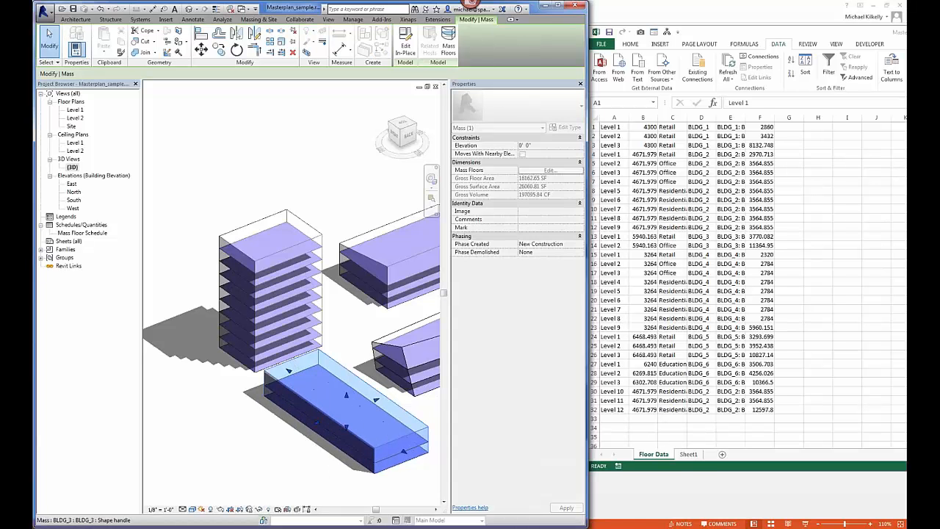
left_click(240, 441)
Step: Delete the BLDG_2 tower mass in Revit and check the Floor Data rows in Excel
middle_click_drag(242, 433, 394, 237, "shift")
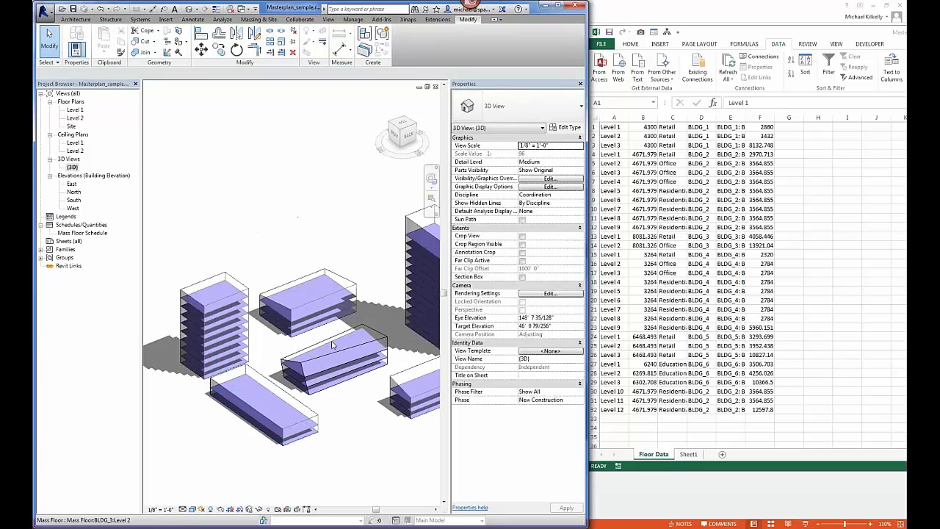
left_click(409, 230)
key("Delete")
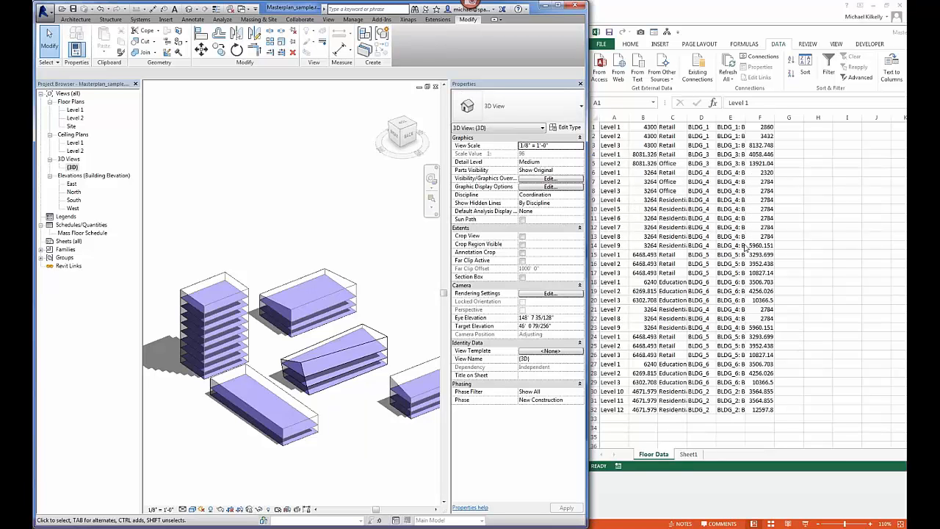
left_click(784, 274)
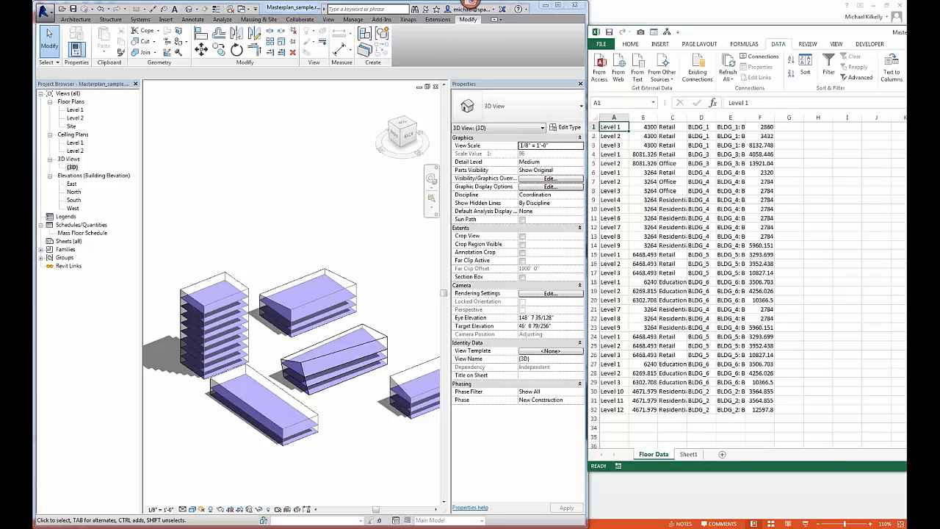
left_click(397, 279)
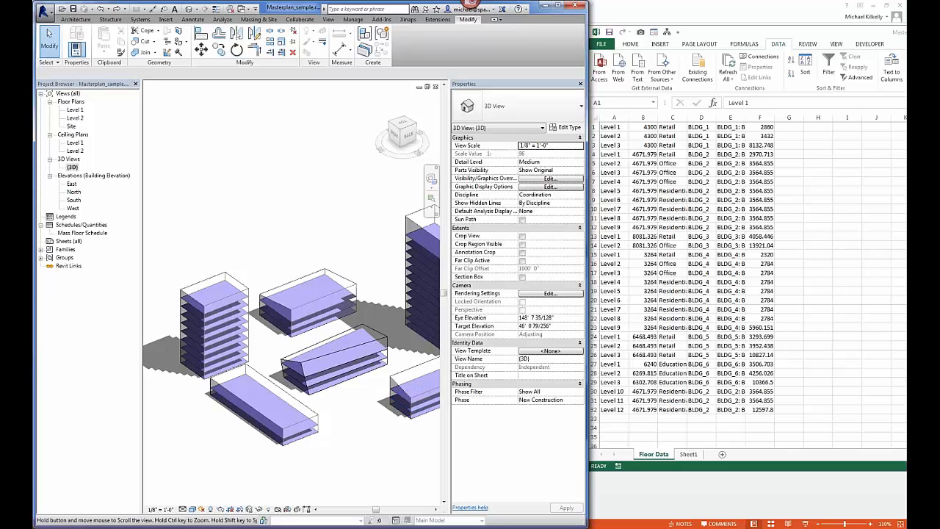
Step: Make two copies of the BLDG_5 mass near the shorter tower using multiple Copy
middle_click_drag(371, 310, 348, 295)
left_click(335, 274)
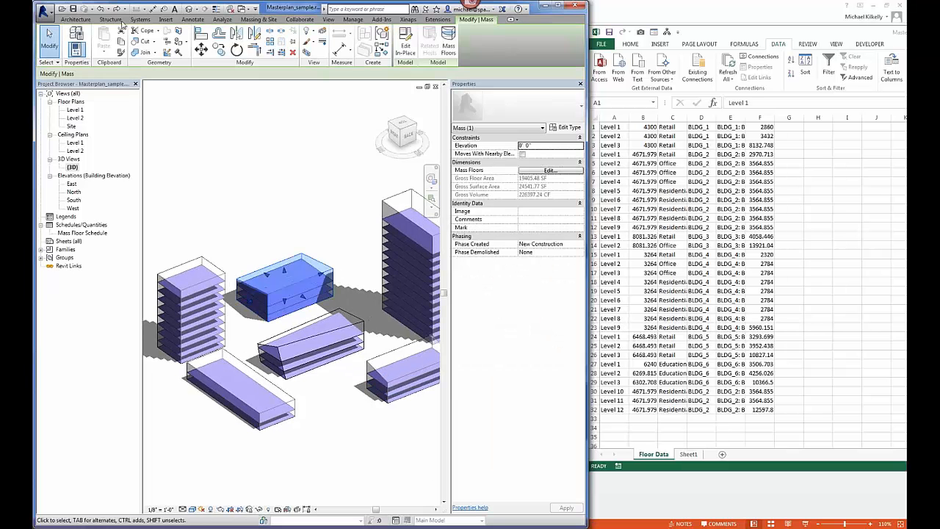
left_click(220, 52)
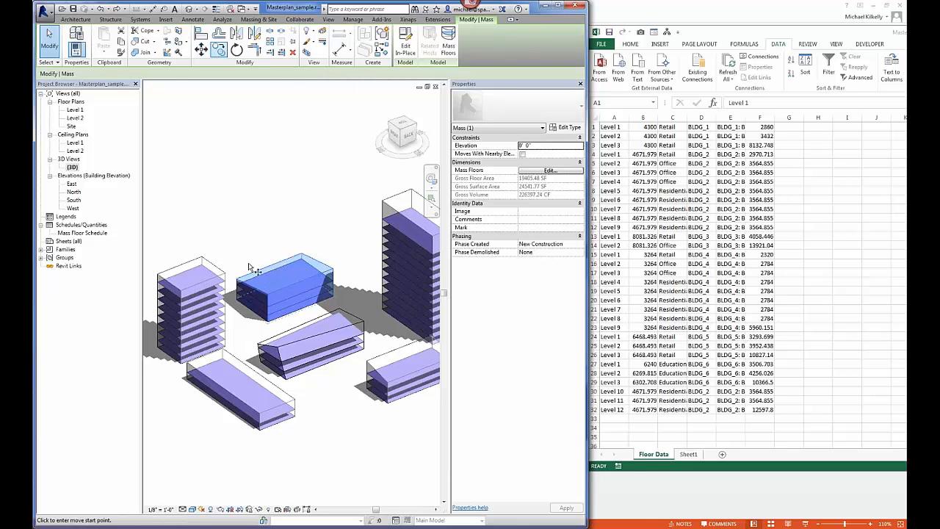
left_click(254, 269)
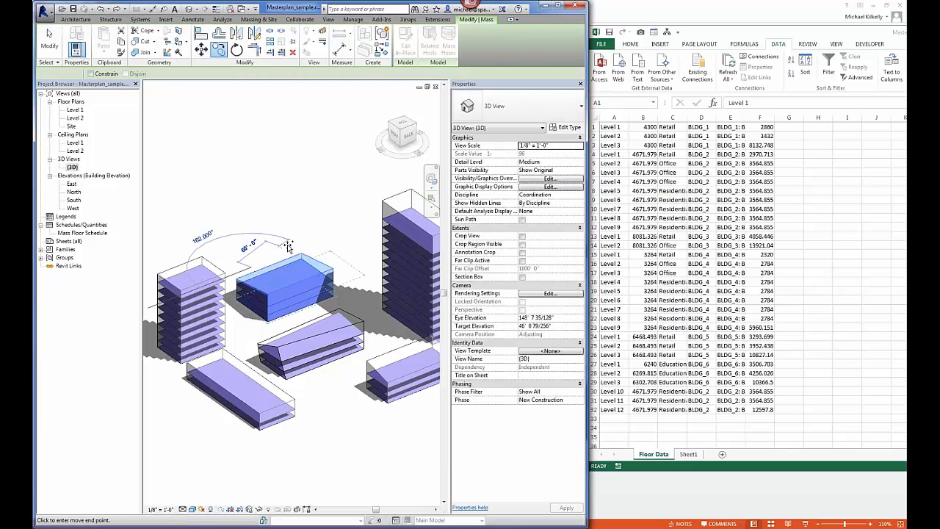
left_click(325, 210)
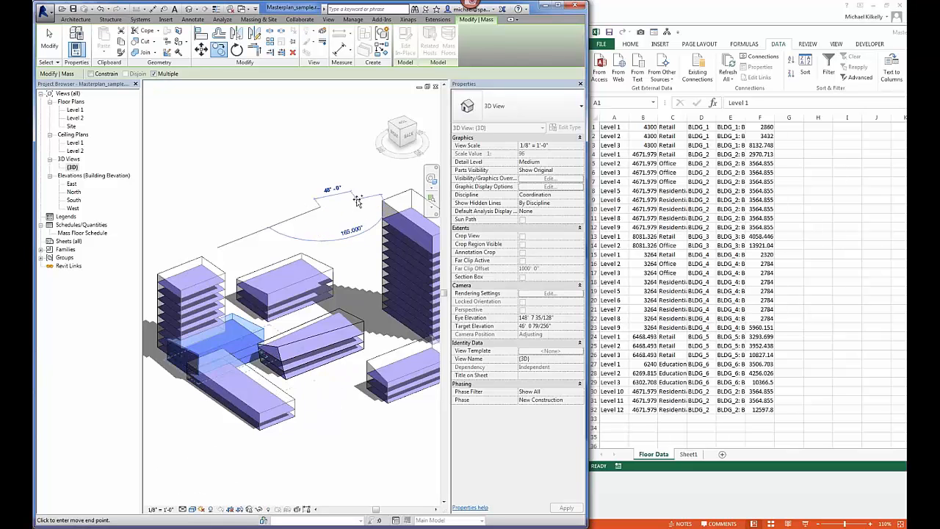
left_click(357, 200)
key("Escape")
scroll(308, 202, "down", 3)
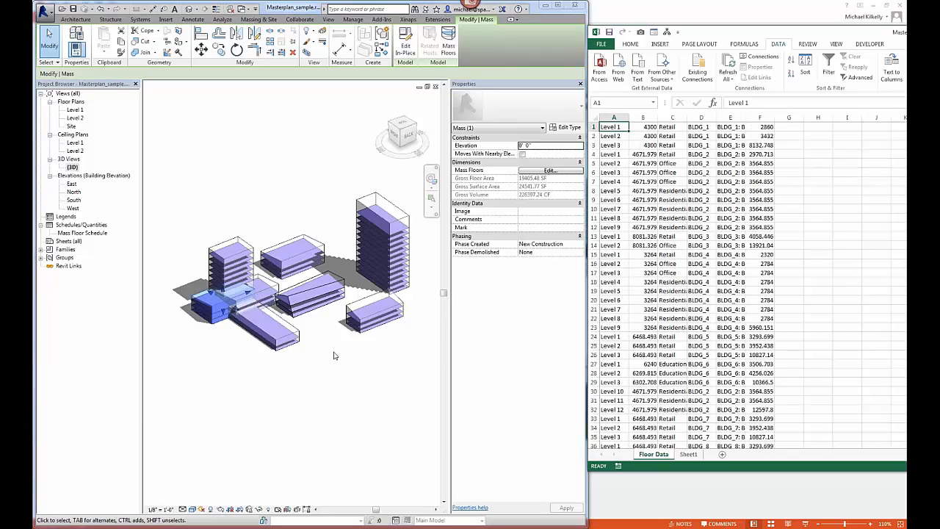
Step: Undo the two BLDG_5 mass copies and return to the Floor Data sheet in Excel, selecting cell G14
key("ctrl+z")
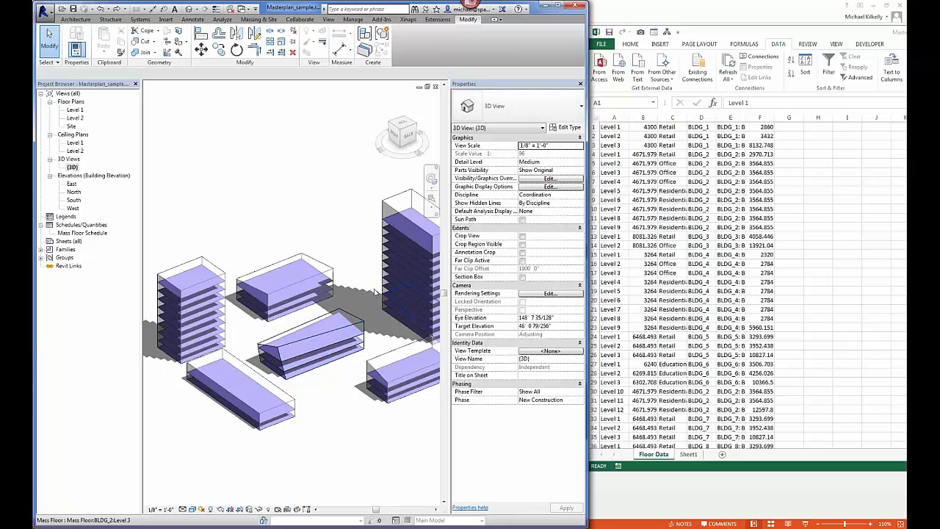
scroll(294, 220, "down", 5)
right_click(290, 213)
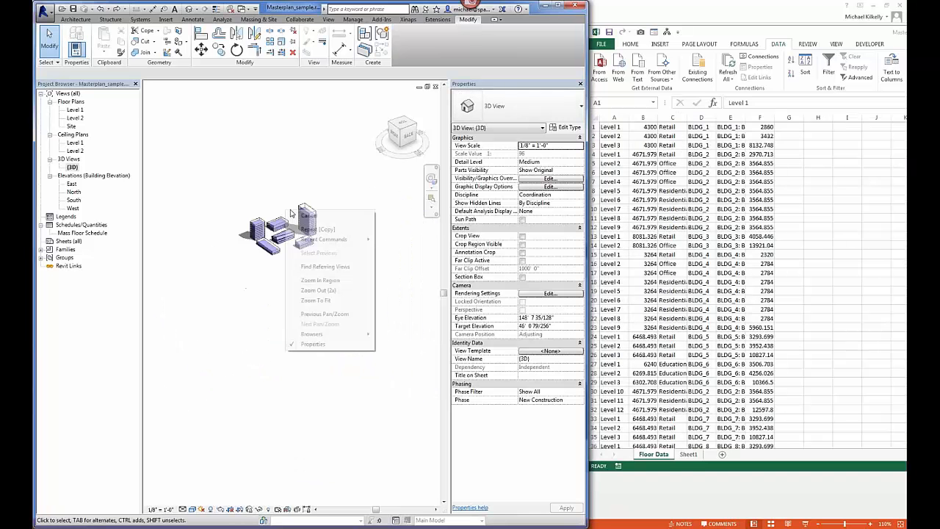
left_click(312, 300)
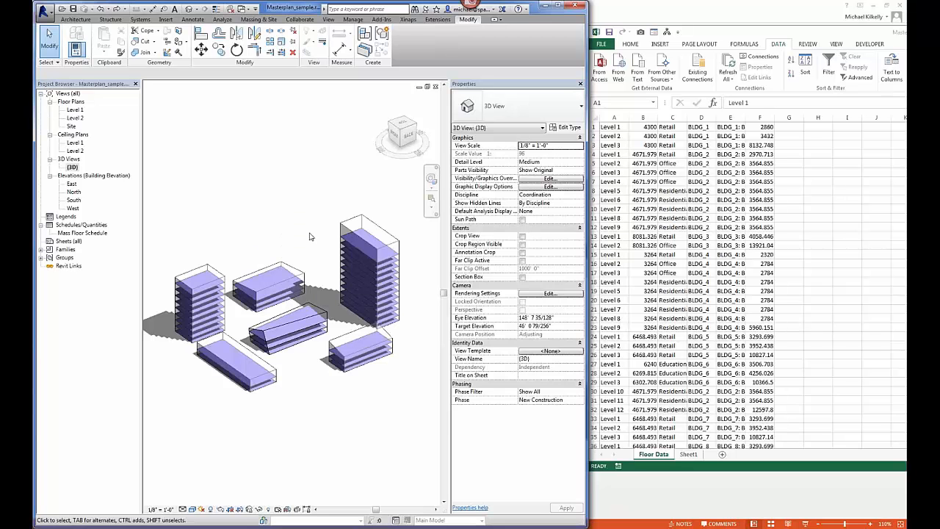
left_click(775, 244)
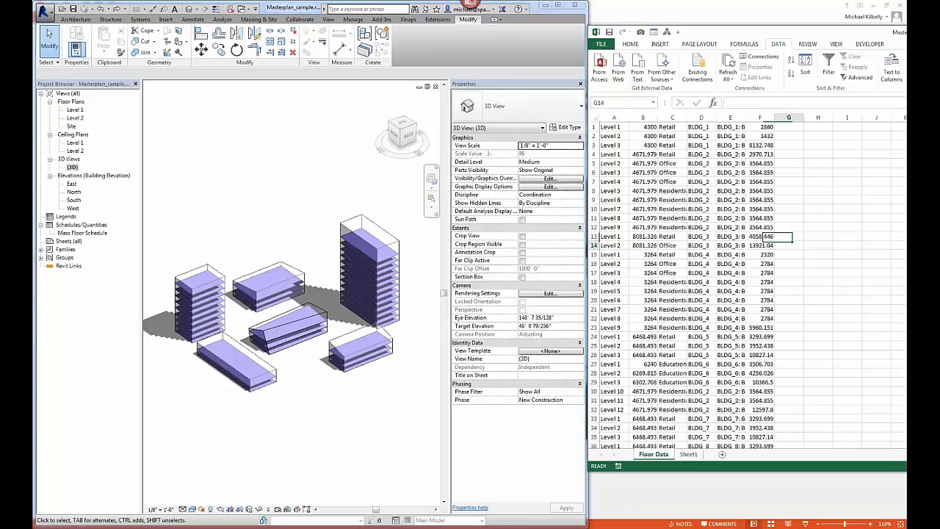
Step: Look through the Floor Data rows down to the last BLDG_8 entries
scroll(769, 256, "down", 10)
scroll(726, 232, "up", 9)
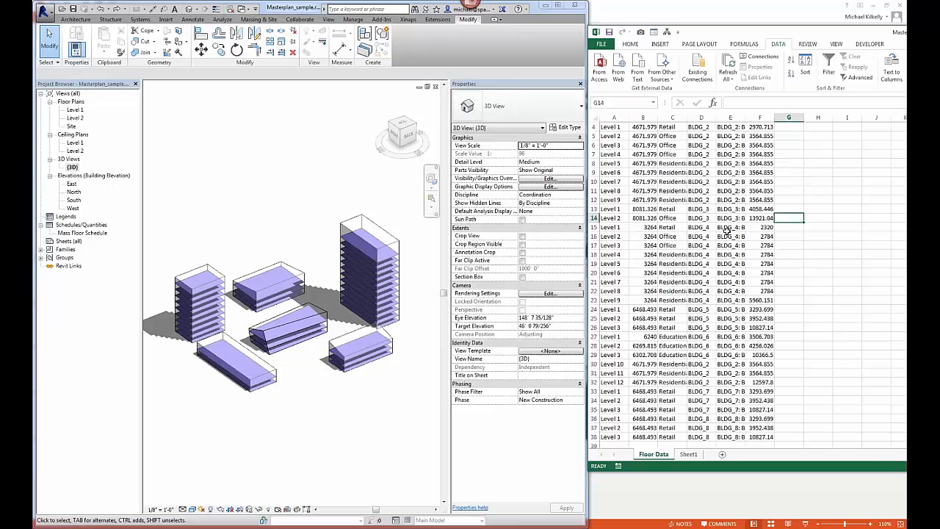
scroll(716, 320, "down", 3)
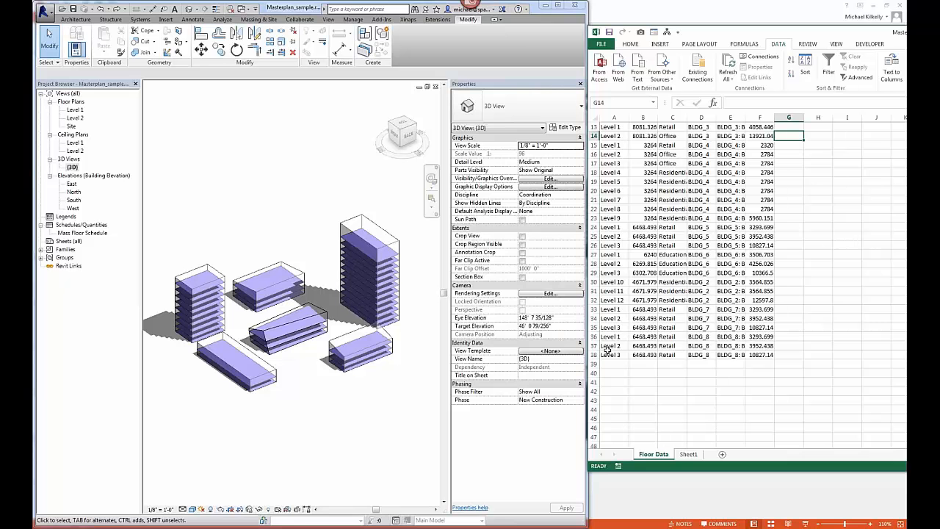
Step: Switch to Dynamo and save the graph on the Desktop as a Dynamo workspace named Masterplan data
left_click(445, 520)
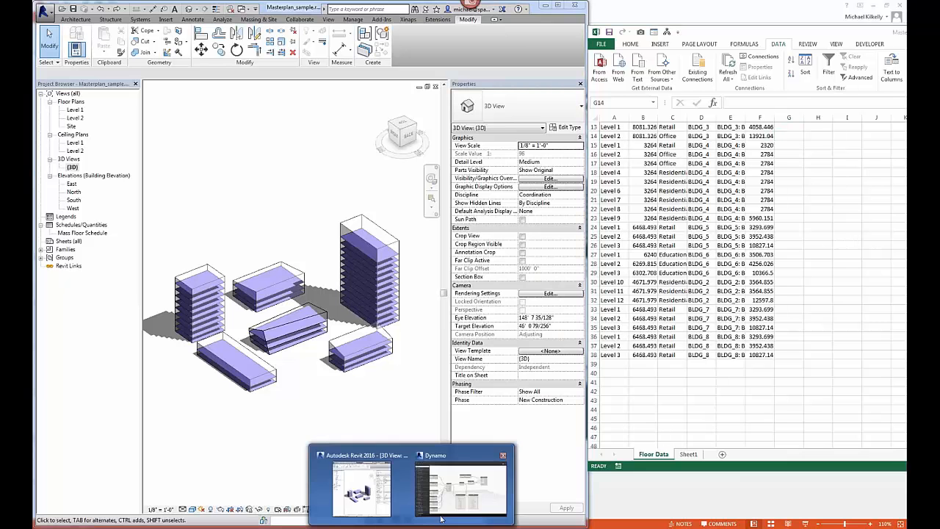
left_click(441, 514)
scroll(311, 88, "down", 3)
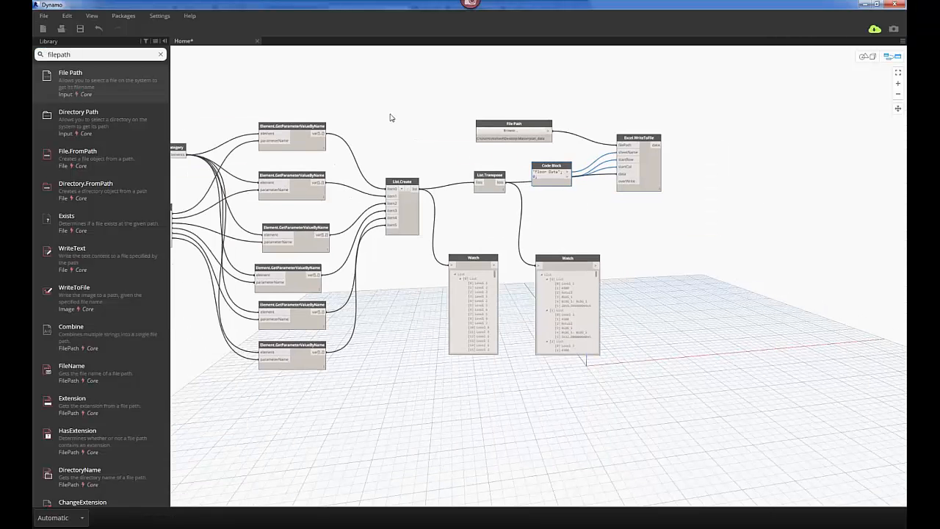
left_click(43, 15)
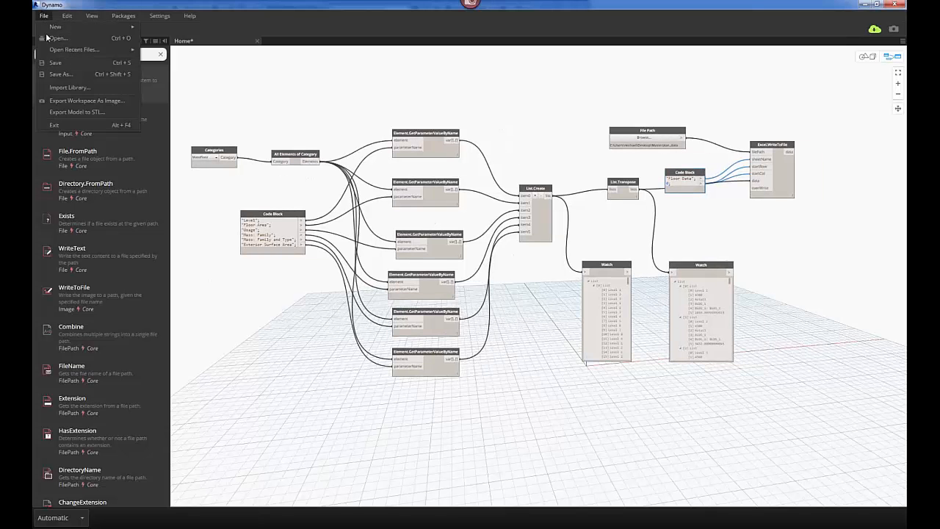
left_click(61, 74)
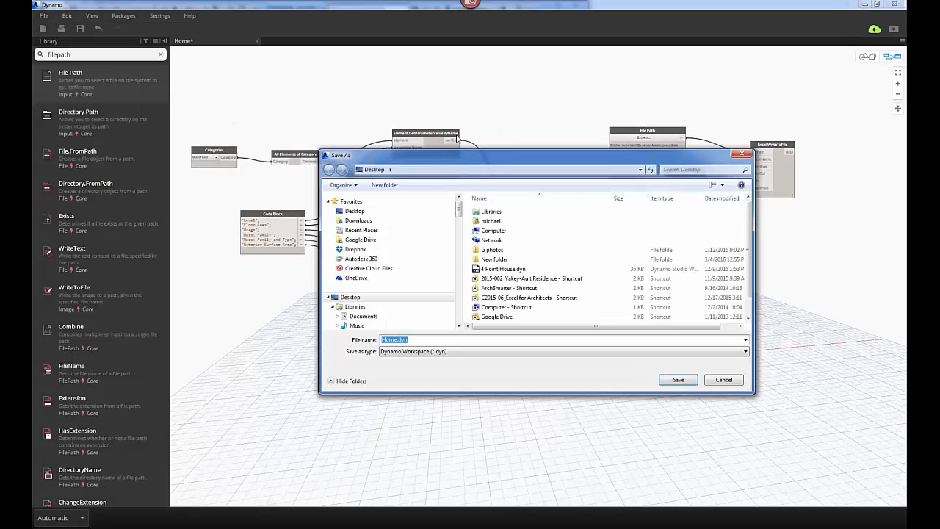
left_click_drag(458, 153, 453, 161)
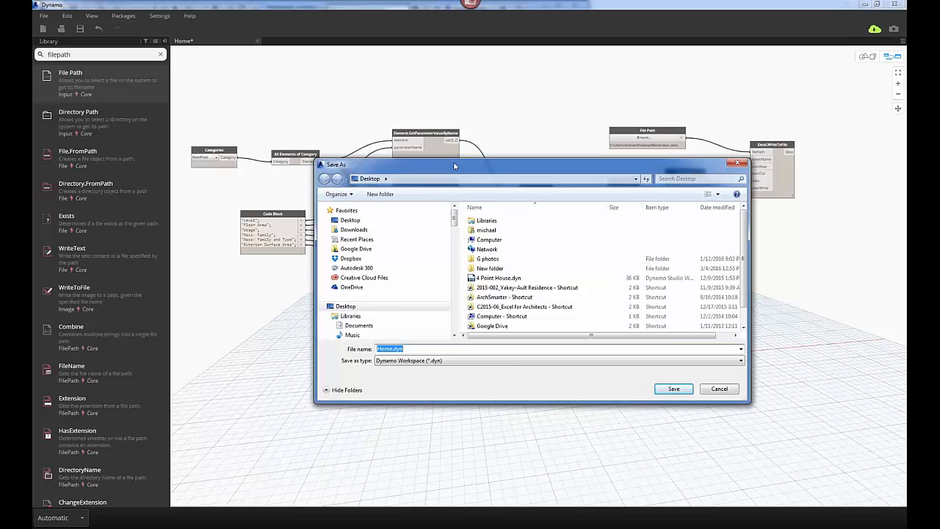
type("M")
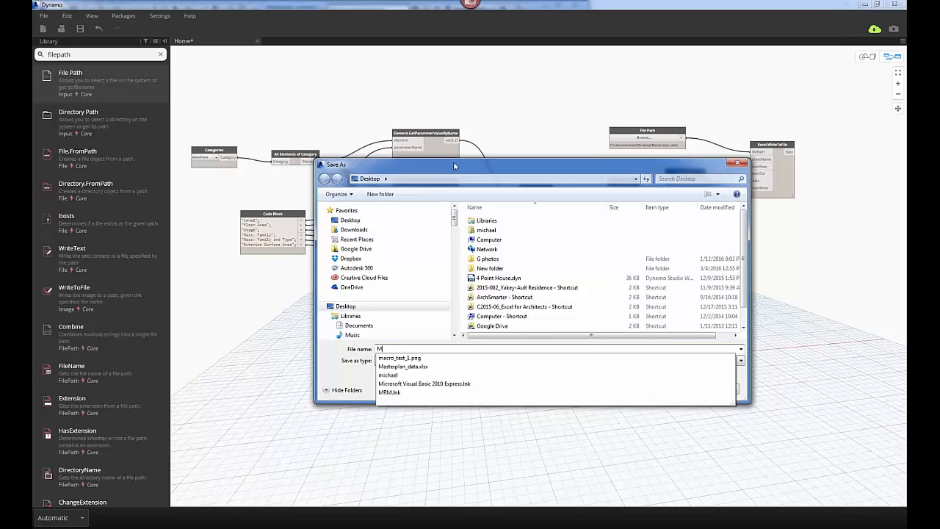
type("asterplan data")
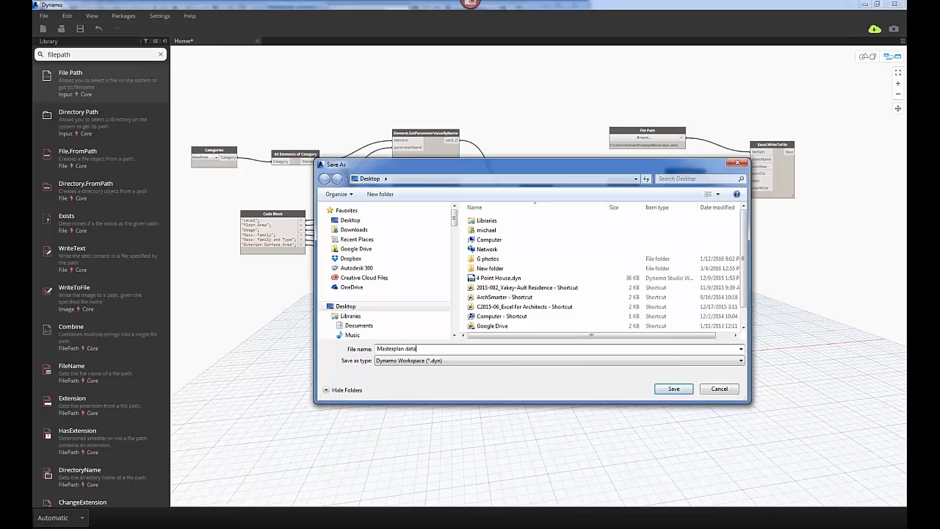
key("Return")
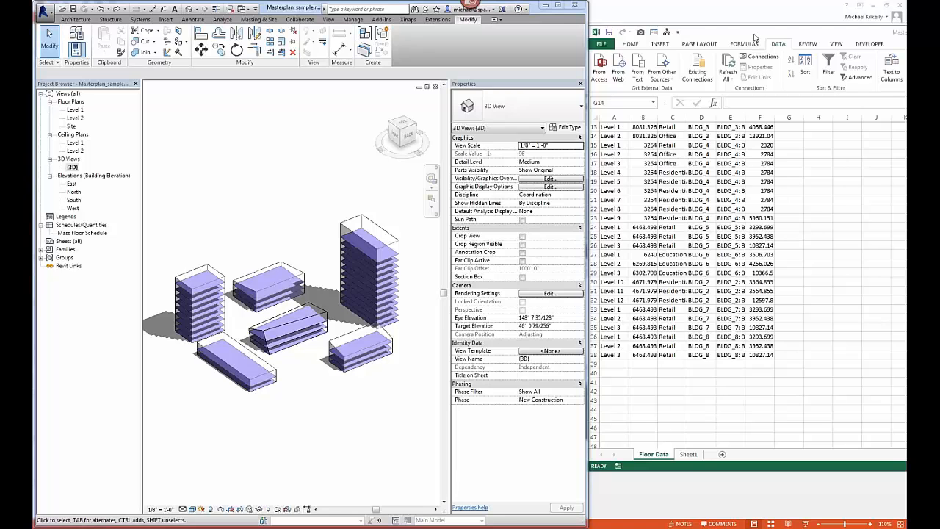
Step: Bring the Masterplan_data.xlsx workbook window fully into view over Revit and close it
left_click_drag(754, 37, 526, 77)
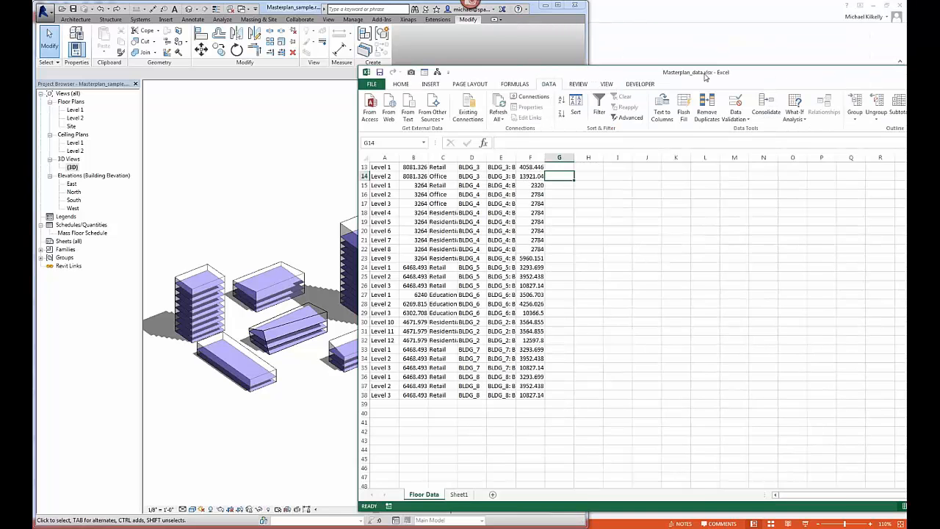
left_click_drag(705, 77, 799, 78)
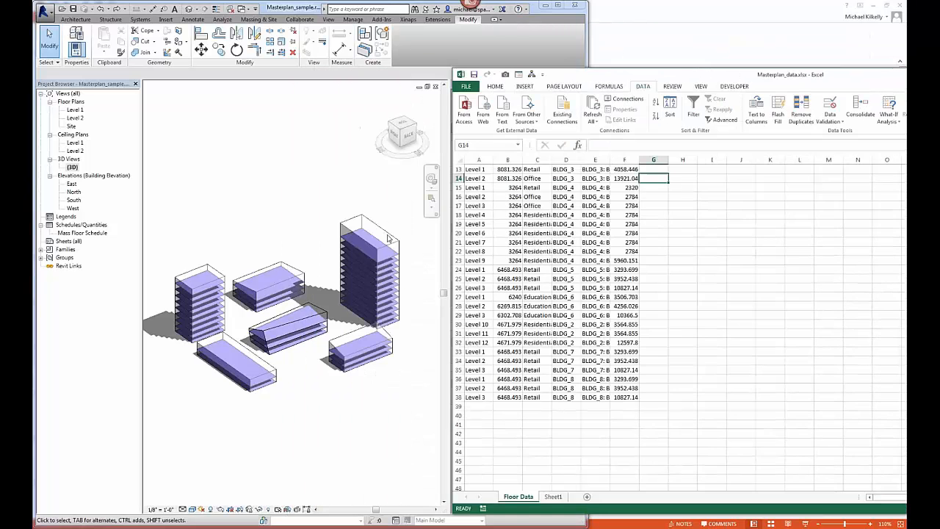
left_click(390, 239)
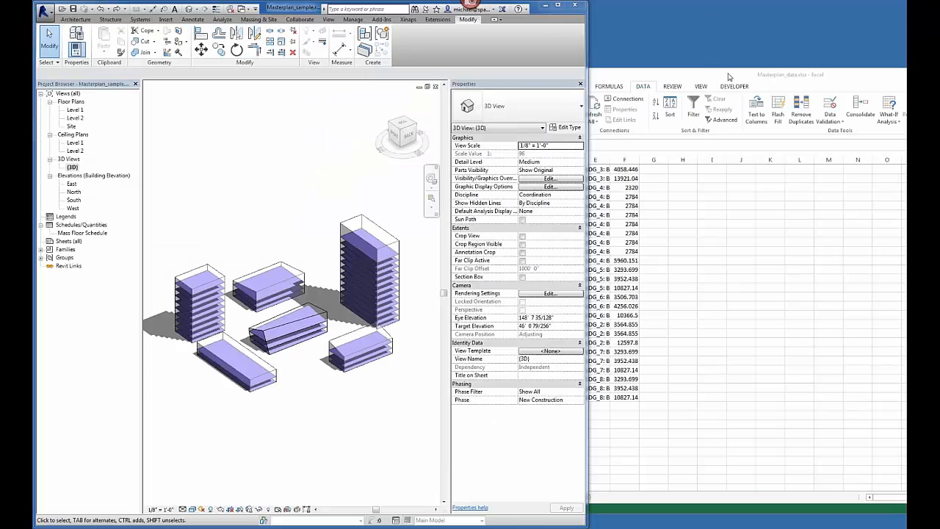
left_click_drag(726, 74, 403, 88)
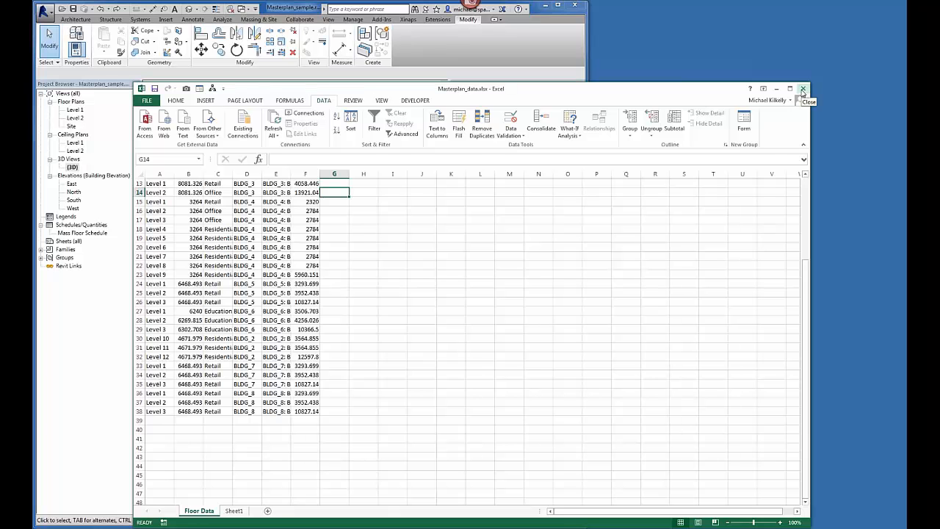
left_click(803, 88)
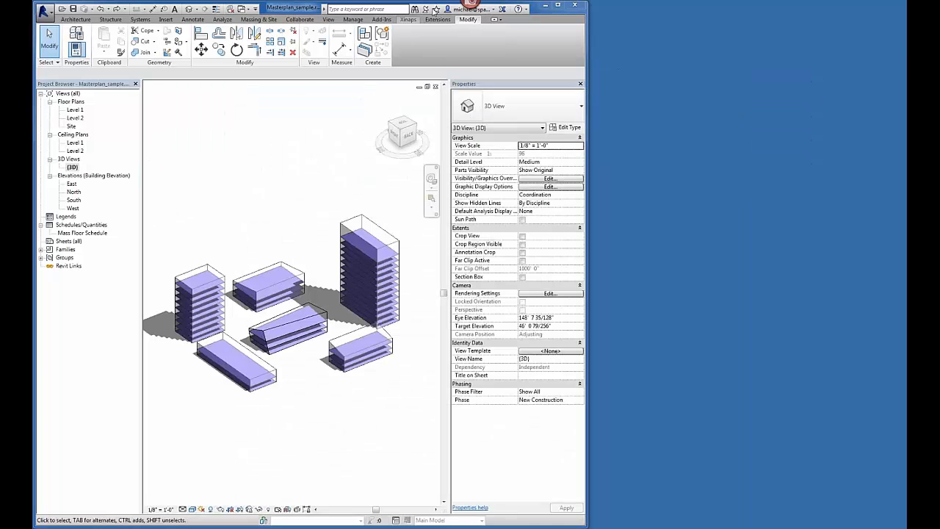
Step: Maximize Revit, launch Dynamo from it and open the recent Masterplan data graph
double_click(470, 6)
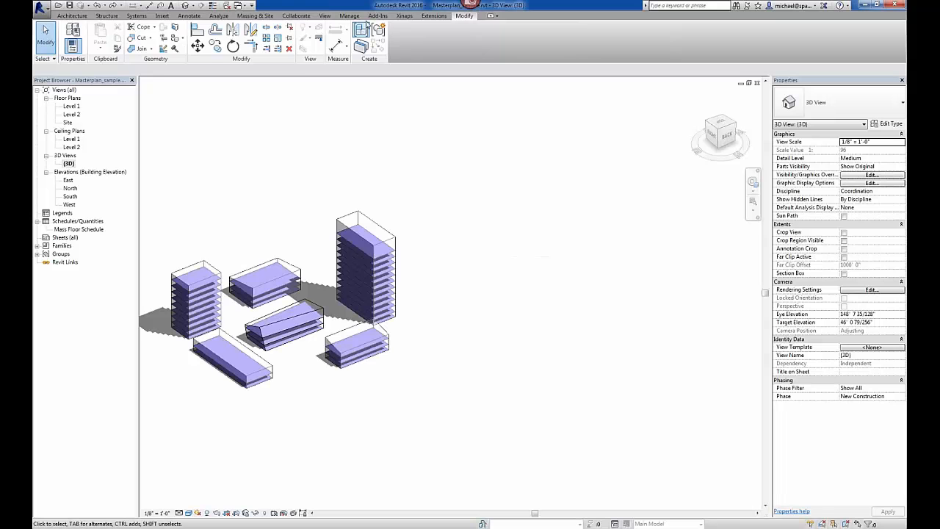
left_click(373, 17)
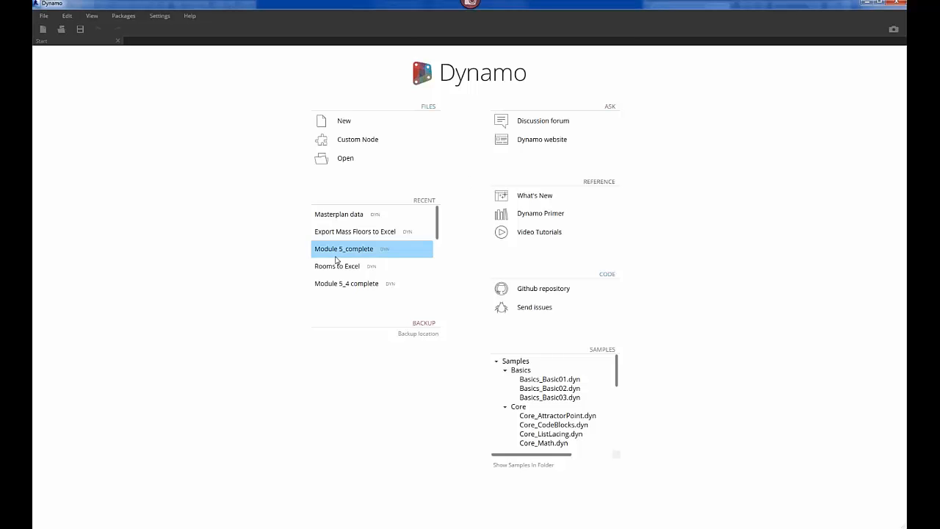
left_click(340, 214)
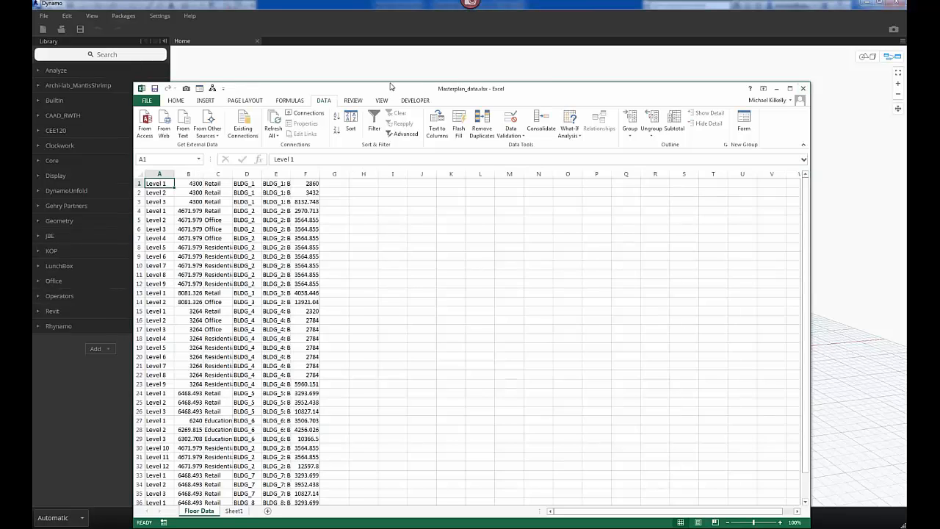
Step: Return to the Dynamo graph and point the File Path node to a new Desktop file named Masterplan_data2.xlsx
left_click_drag(391, 86, 444, 75)
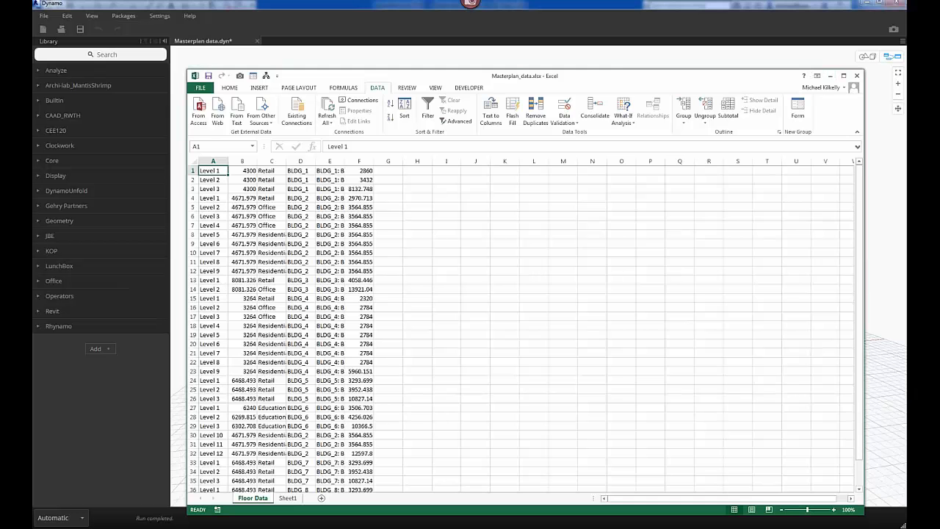
left_click(620, 63)
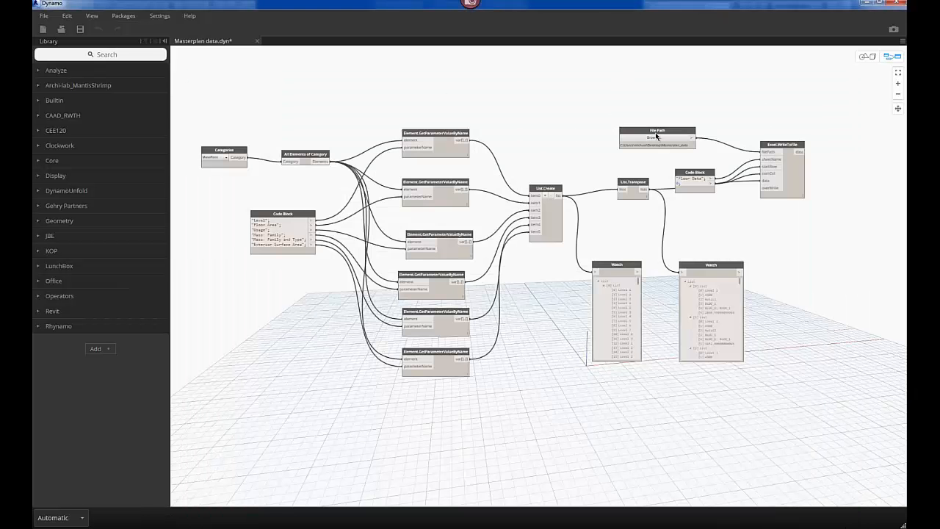
scroll(686, 142, "up", 5)
left_click(687, 137)
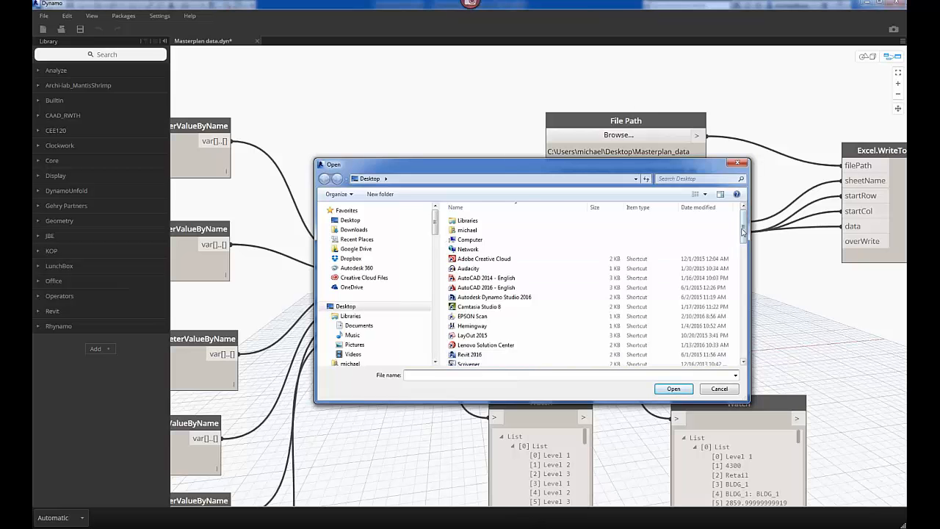
left_click_drag(743, 235, 743, 295)
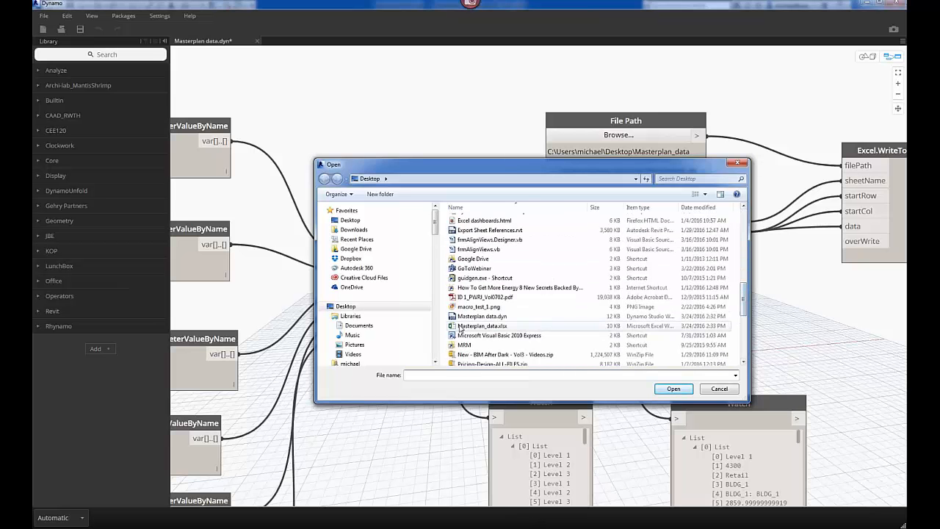
left_click(482, 326)
left_click(445, 375)
left_click(445, 375)
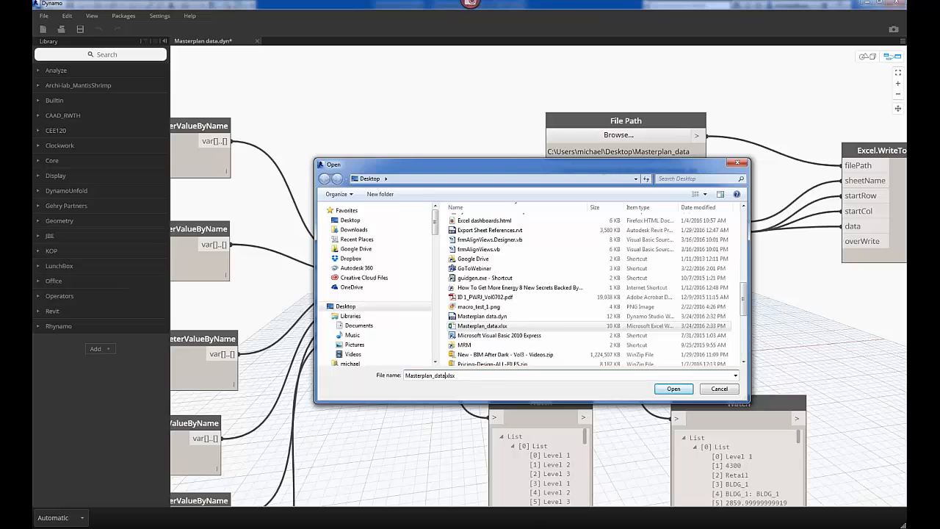
type("2")
key("Return")
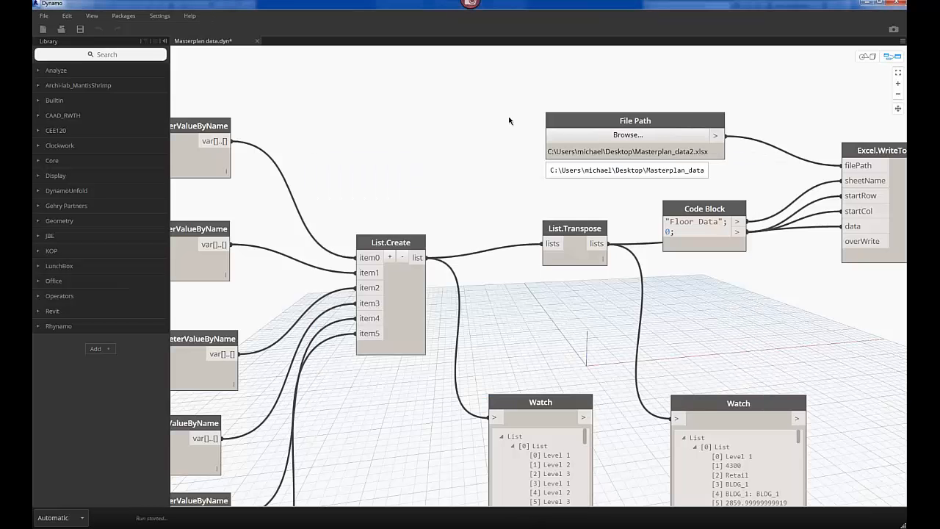
Step: Check the Masterplan_data2.xlsx workbook in Excel, close the Masterplan_data.xlsx workbook and return to Dynamo
left_click(496, 527)
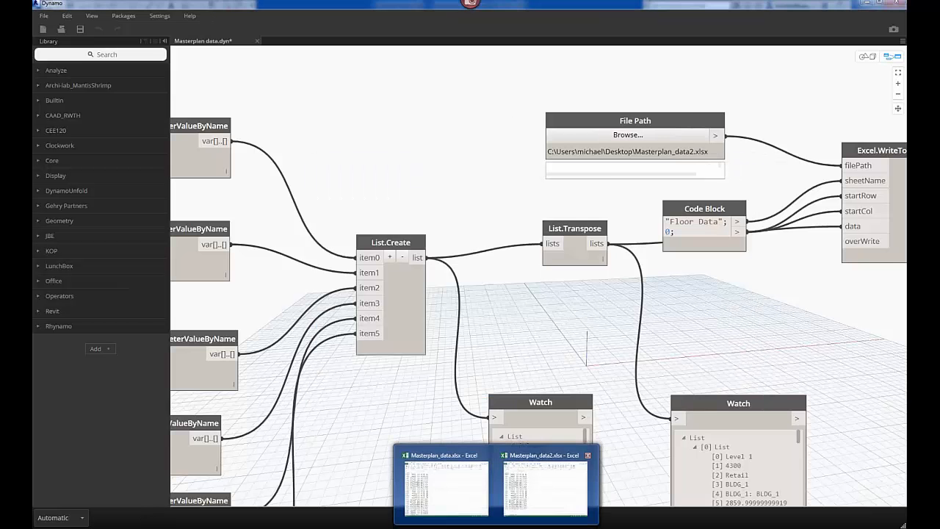
left_click(525, 508)
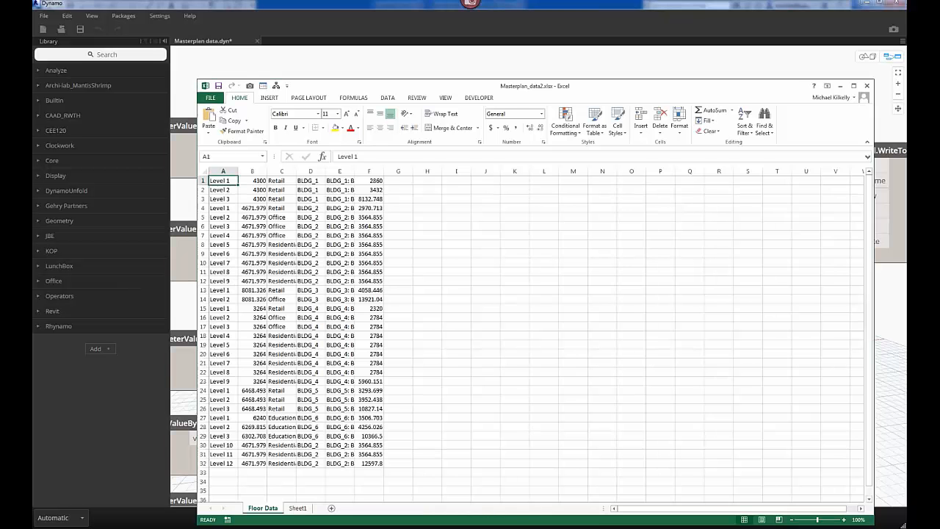
left_click(497, 527)
left_click(466, 502)
left_click(856, 75)
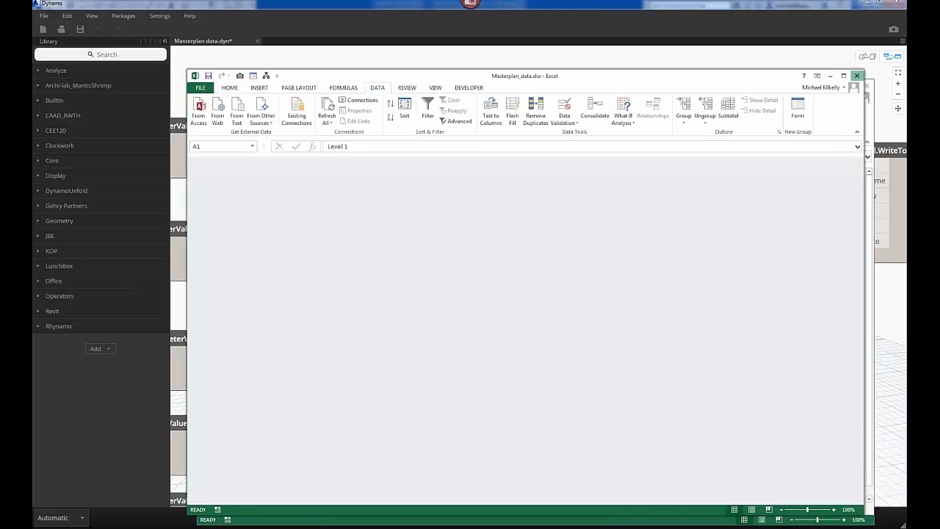
left_click_drag(647, 93, 643, 92)
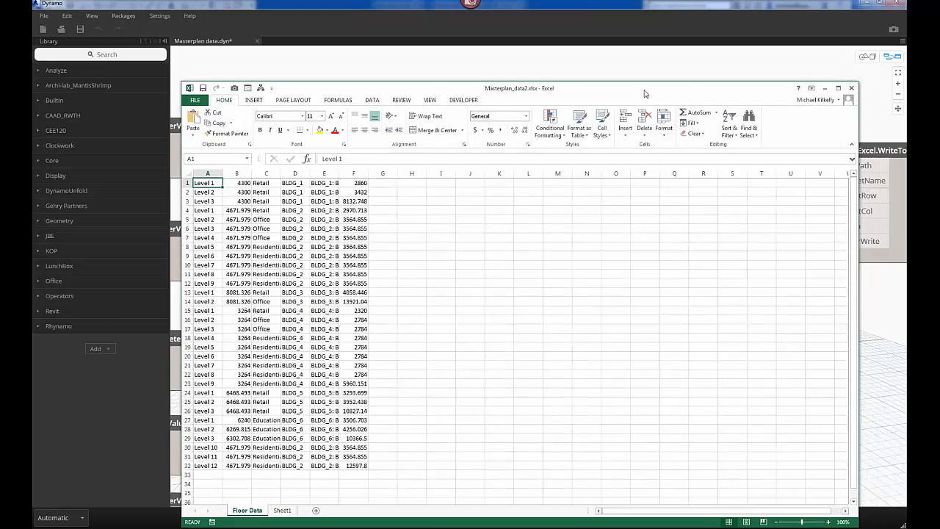
left_click(633, 69)
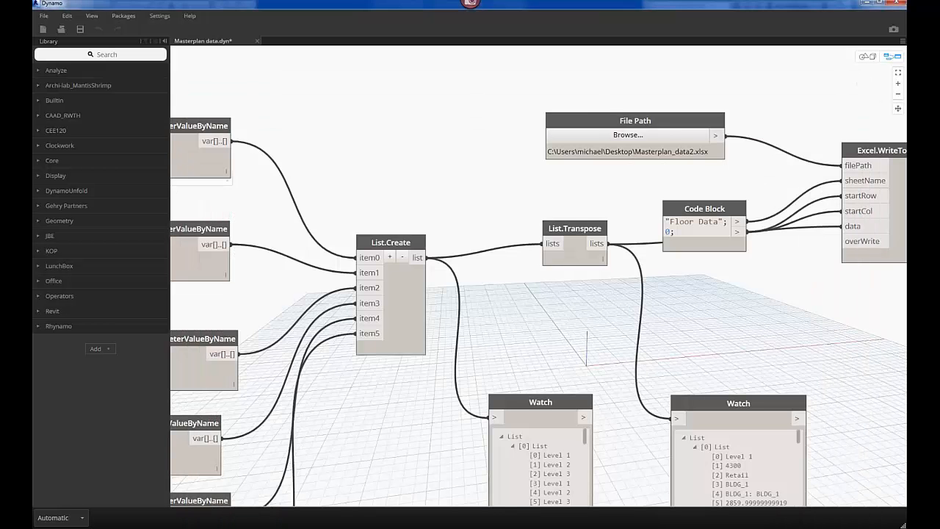
Step: Search the node library for excel and place an Excel.ReadFromFile node below and to the right of Excel.WriteToFile
left_click(104, 55)
type("excel")
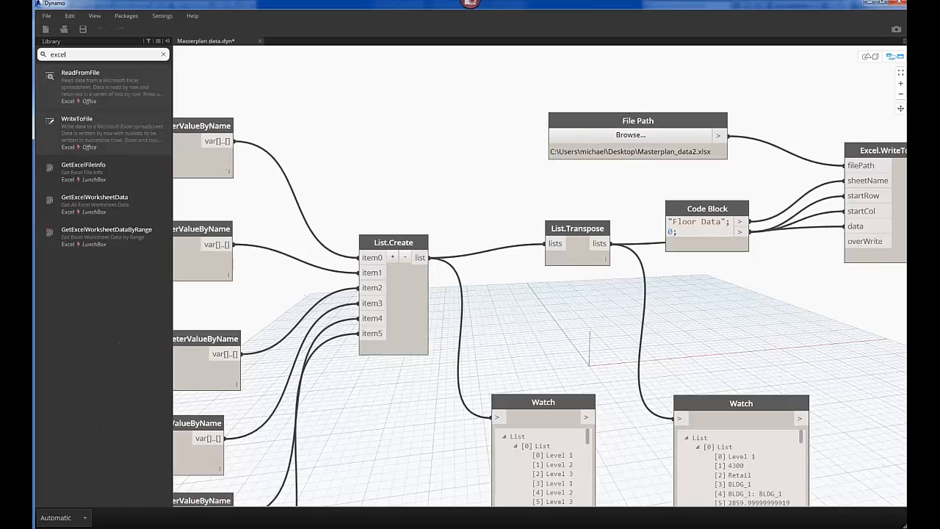
left_click(126, 89)
left_click_drag(525, 256, 852, 316)
middle_click_drag(669, 258, 373, 196)
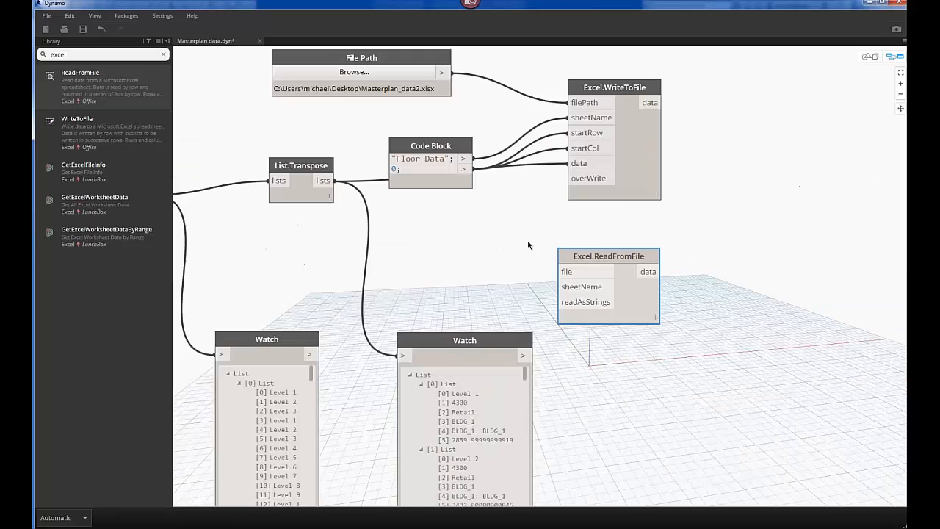
left_click_drag(571, 257, 735, 201)
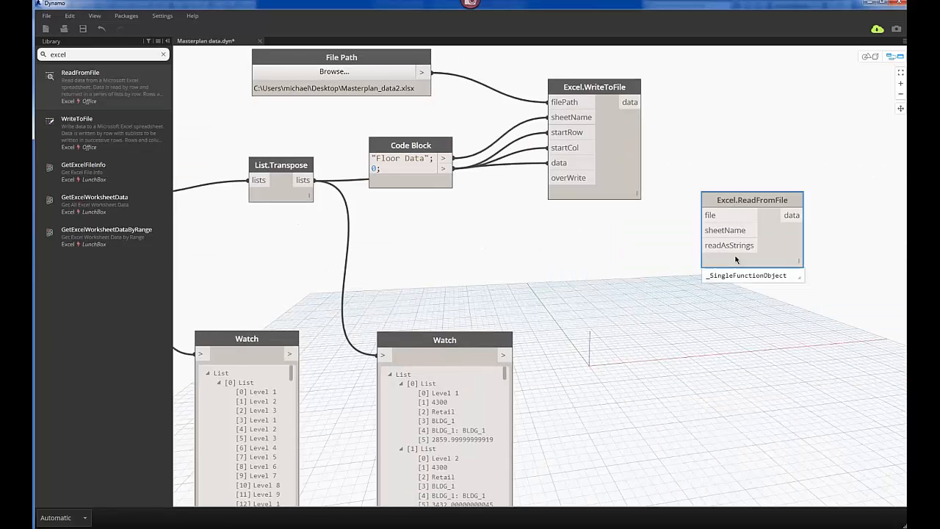
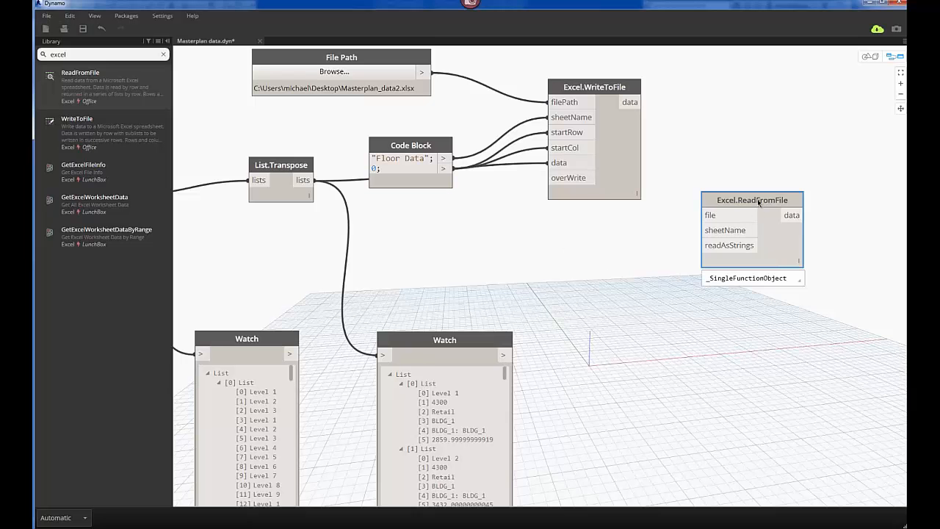
left_click_drag(759, 202, 737, 217)
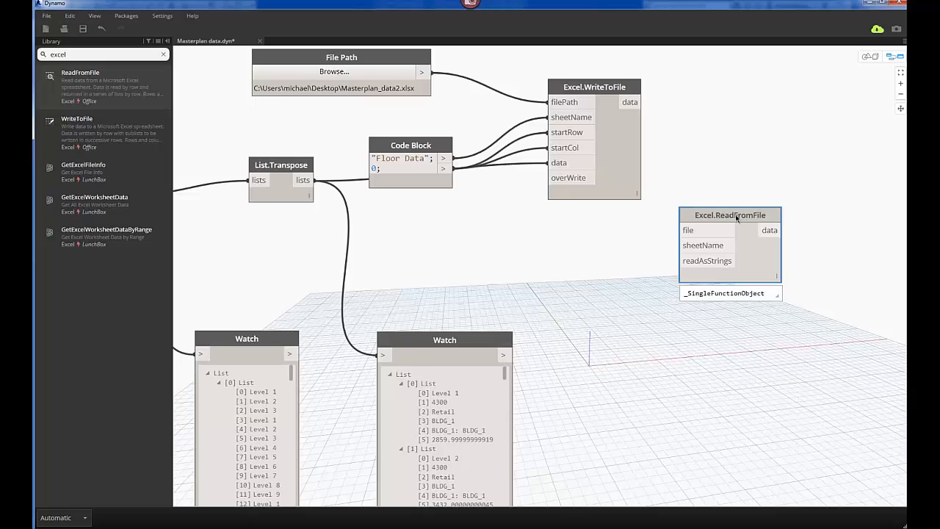
scroll(736, 218, "down", 3)
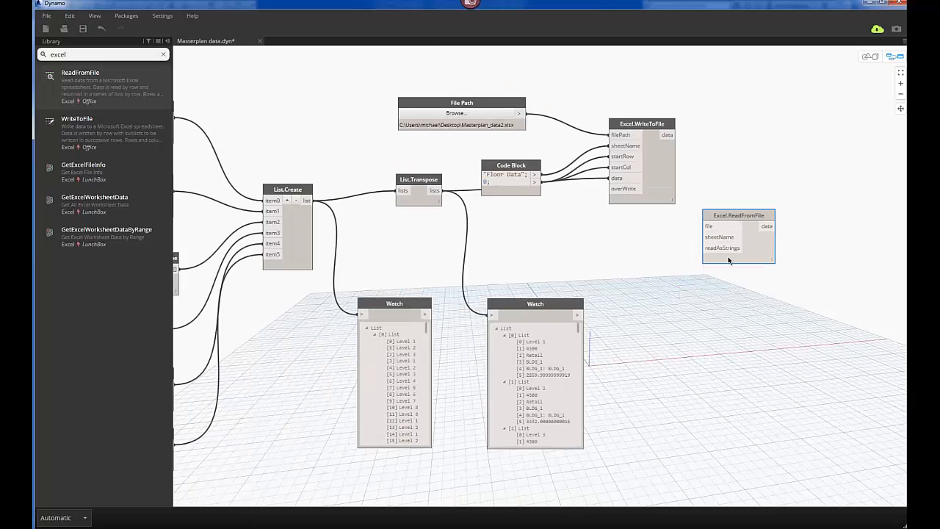
Step: Delete the Excel.ReadFromFile node from the graph
left_click_drag(743, 218, 764, 292)
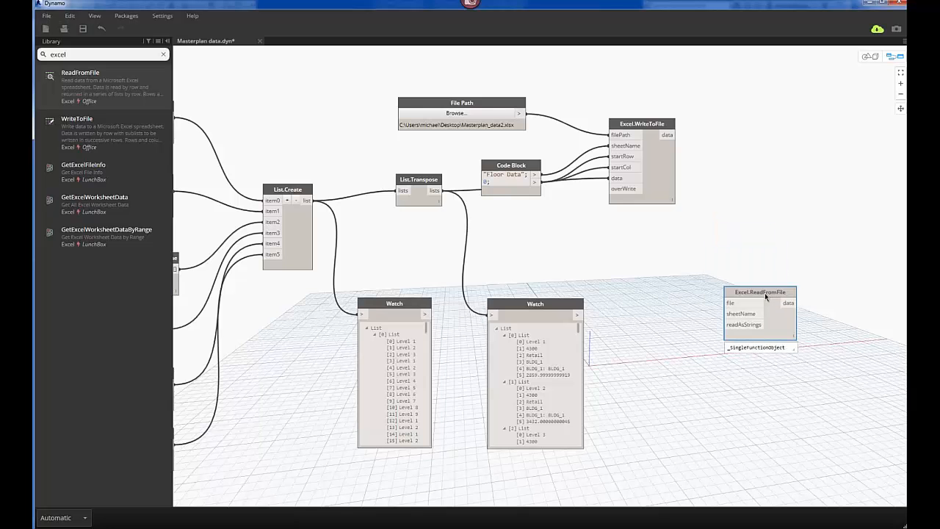
scroll(759, 292, "down", 3)
middle_click_drag(726, 307, 748, 248)
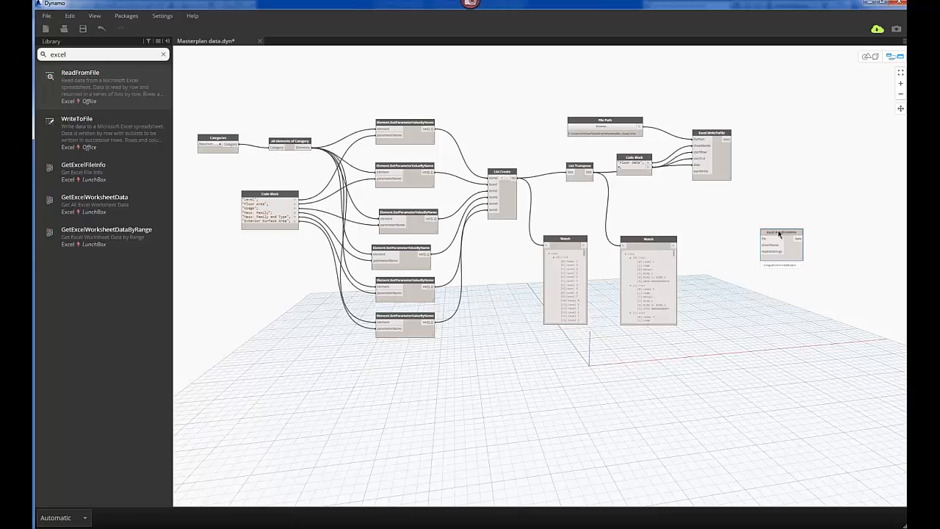
left_click_drag(780, 235, 768, 248)
key("Delete")
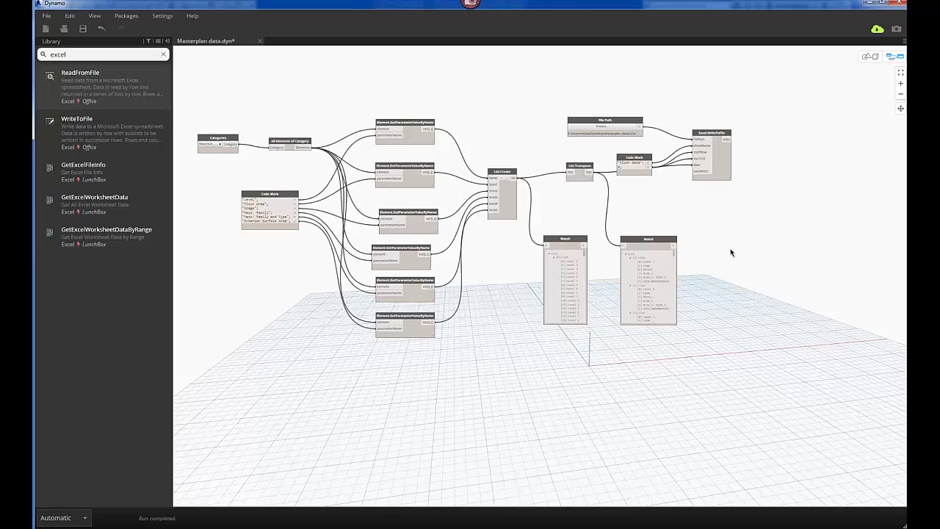
scroll(759, 250, "up", 3)
middle_click_drag(839, 264, 839, 259)
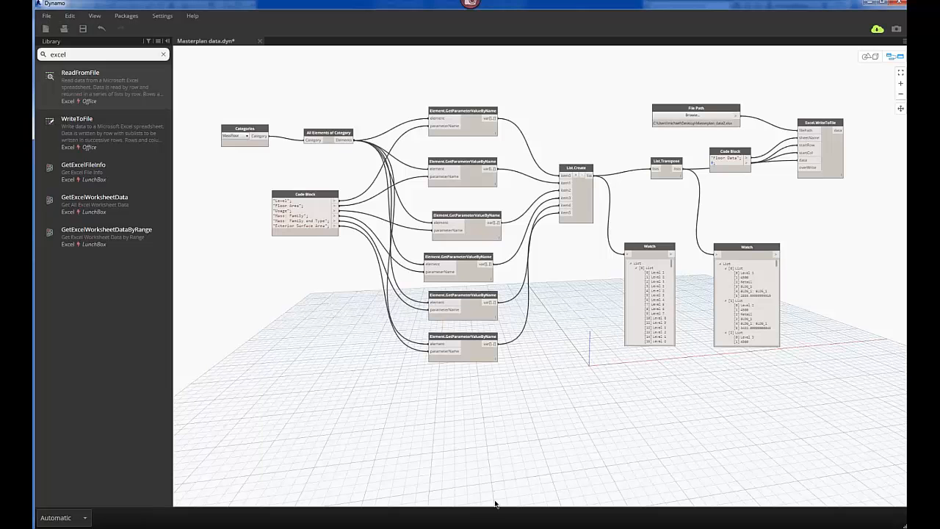
Step: Switch to Excel, create a new blank workbook and maximize its window
left_click(498, 527)
left_click_drag(409, 84, 416, 68)
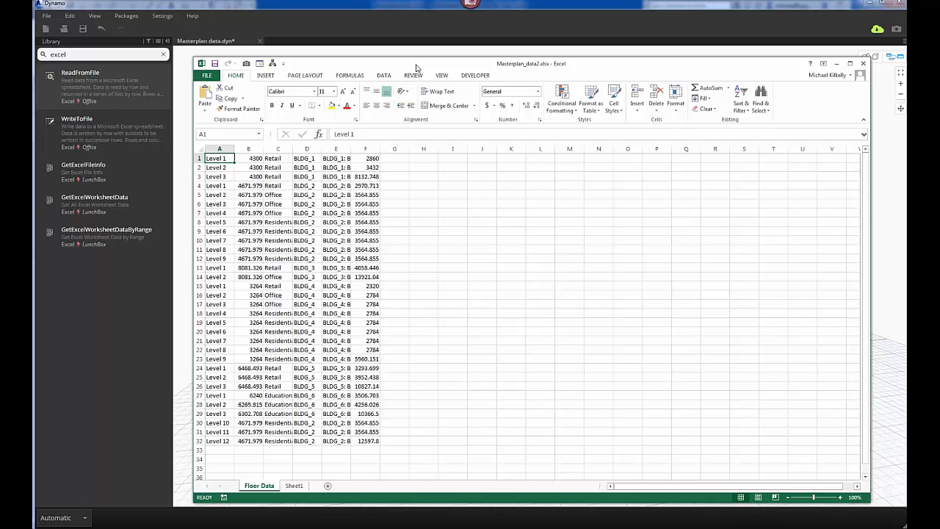
left_click_drag(758, 69, 746, 61)
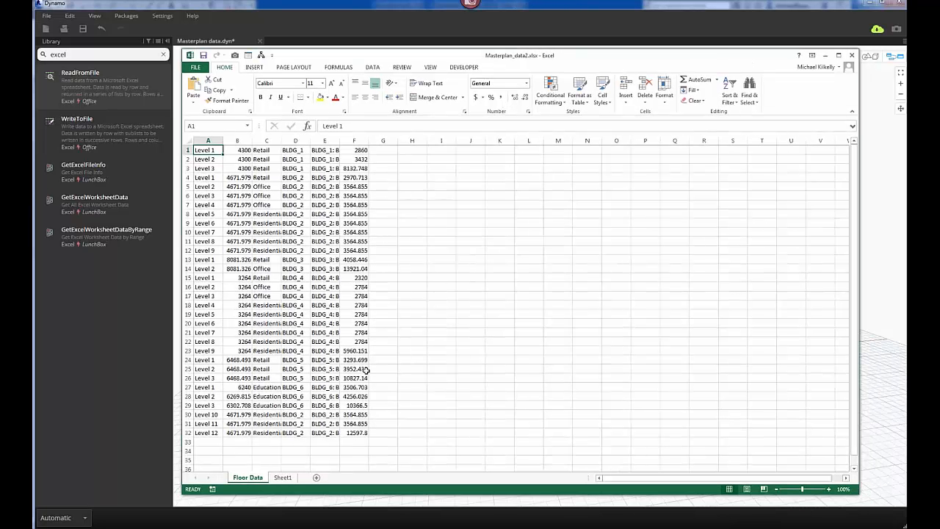
left_click(197, 68)
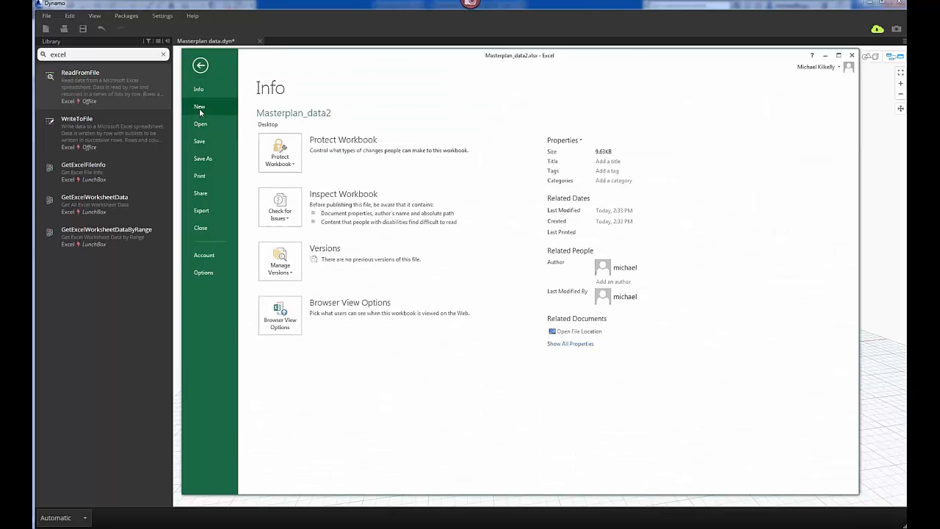
left_click(199, 108)
left_click(304, 213)
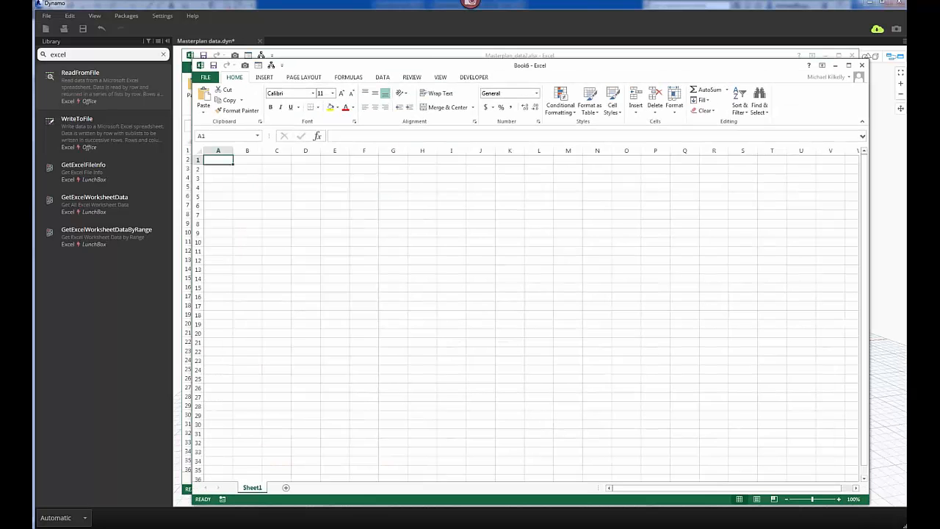
left_click_drag(410, 65, 391, 57)
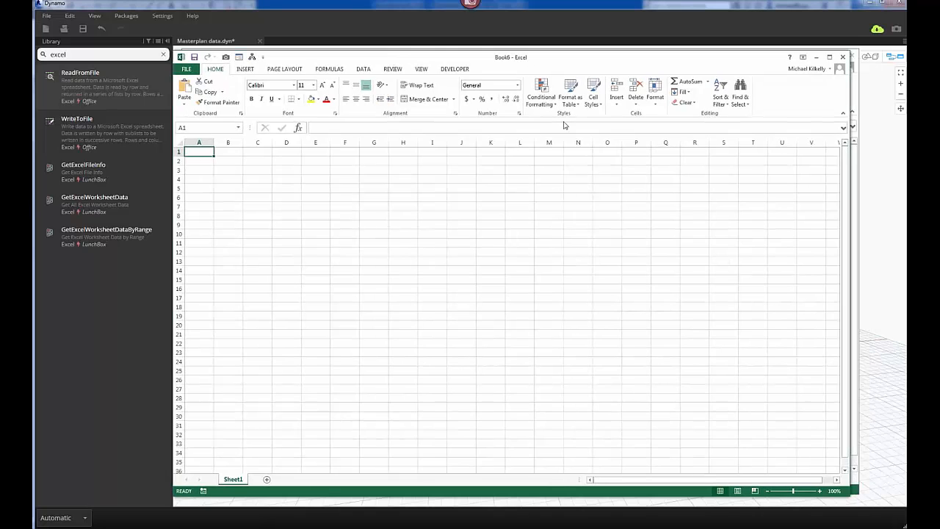
left_click(829, 57)
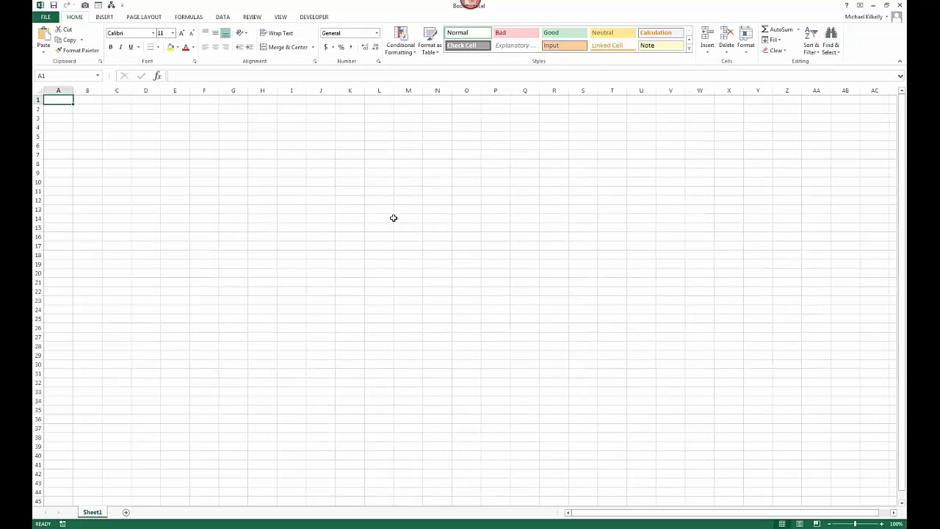
Step: Save the blank workbook to the Desktop as Masterplan_dashboard in Excel Workbook (*.xlsx) format
scroll(292, 307, "up", 2, "ctrl")
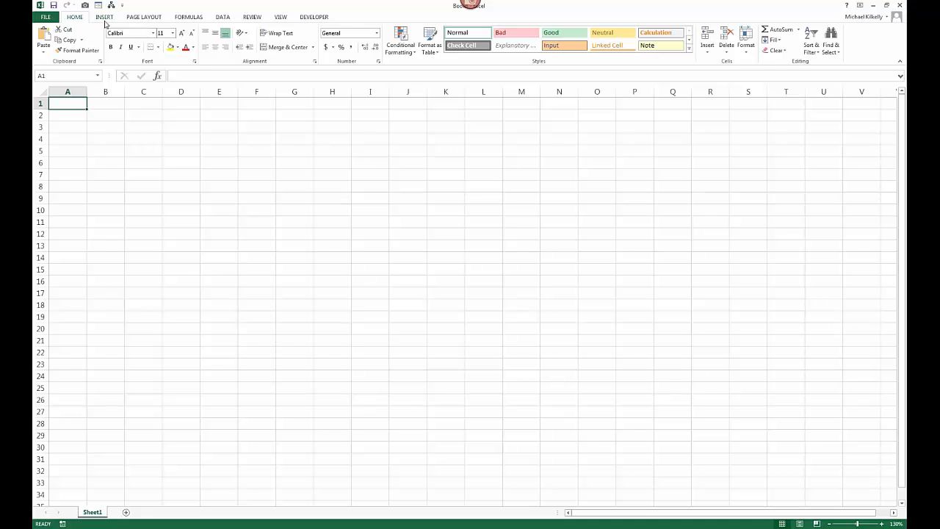
key("ctrl+o")
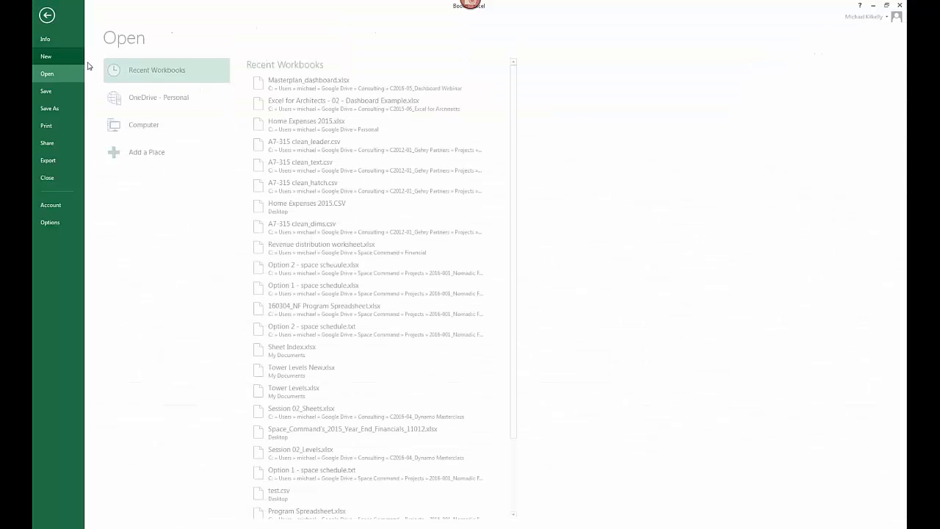
left_click(53, 107)
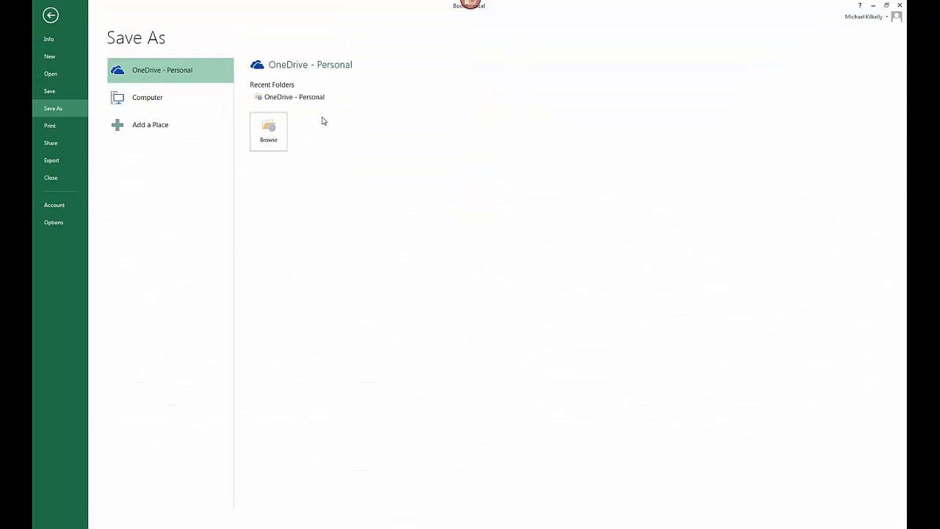
left_click(151, 103)
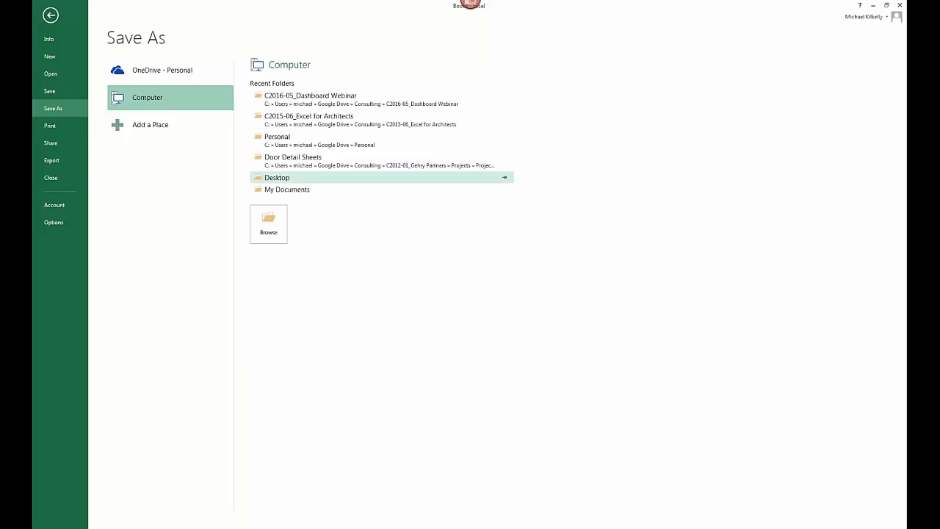
left_click(268, 222)
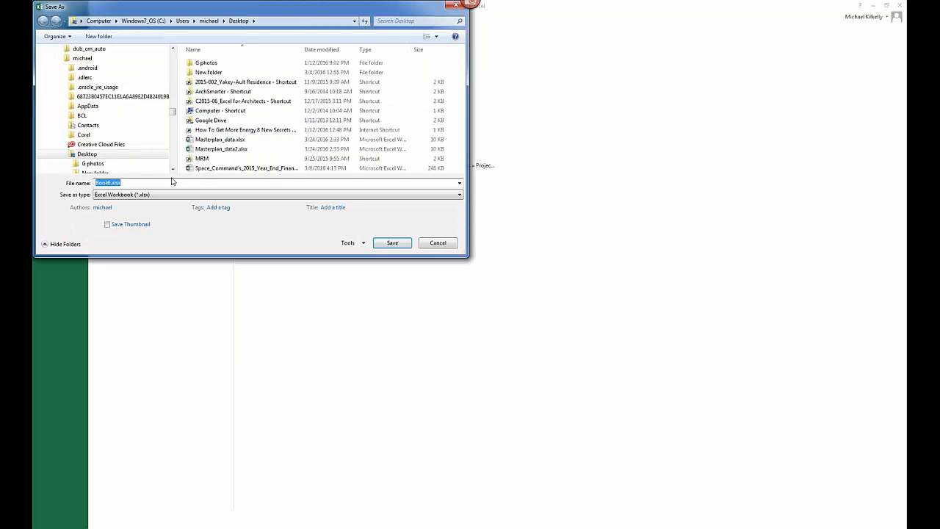
type("Masterplan_")
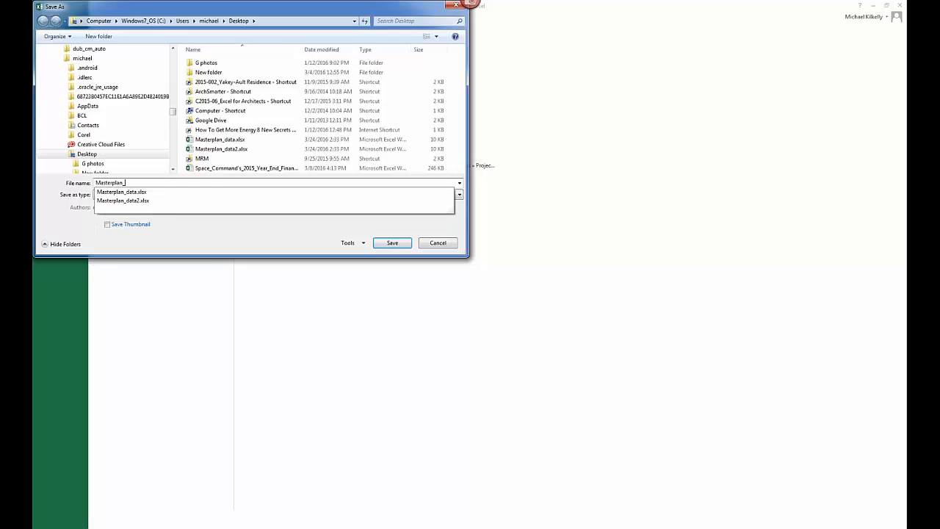
type("dashboard")
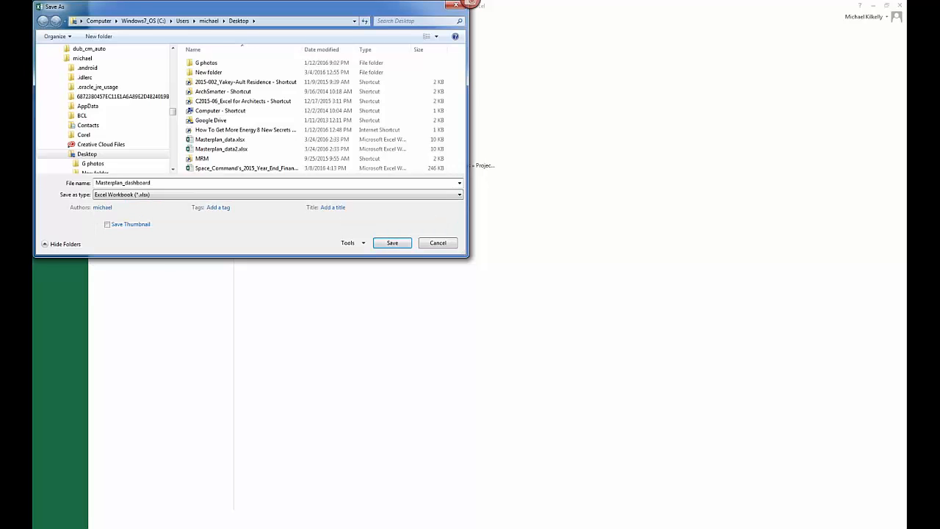
key("Return")
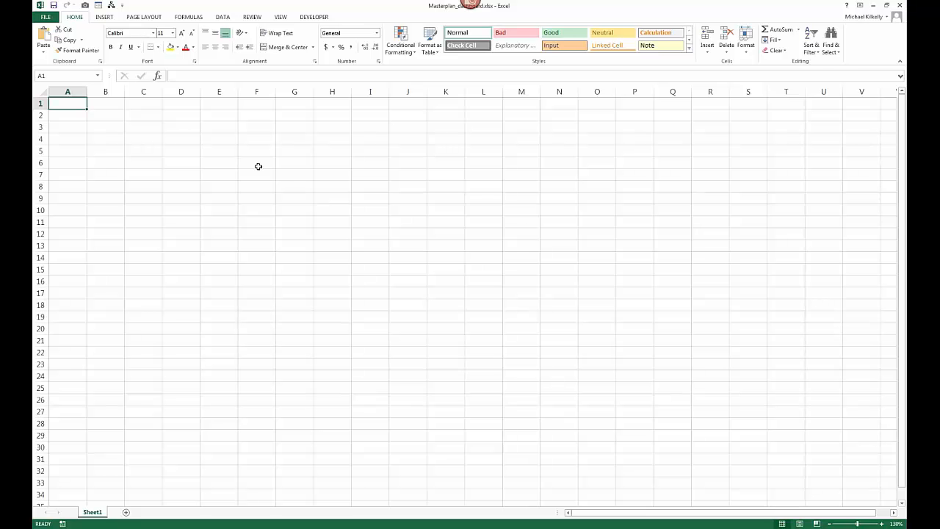
Step: Add a sheet to Masterplan_data2.xlsx with dfasdf in C7, asdfasdfasdf in C12 and adfasdf in C16, and close the workbook
left_click(874, 5)
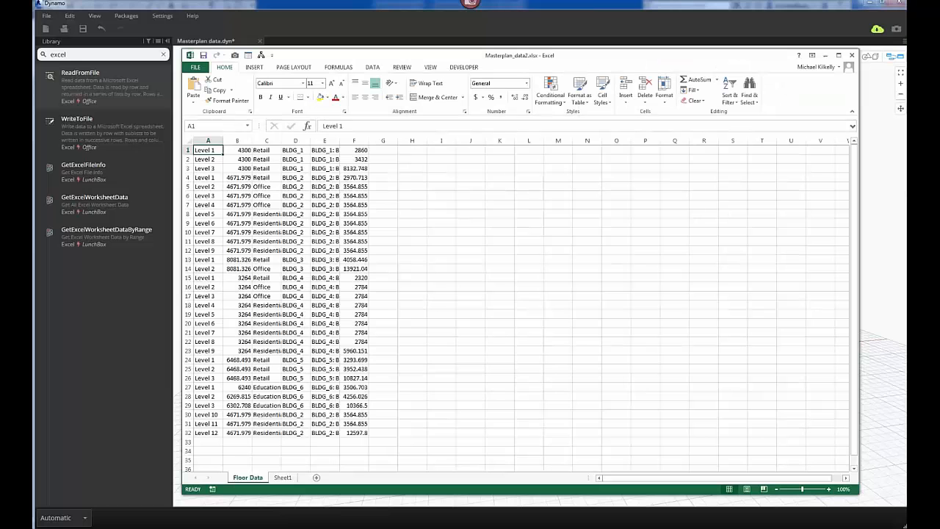
left_click(440, 351)
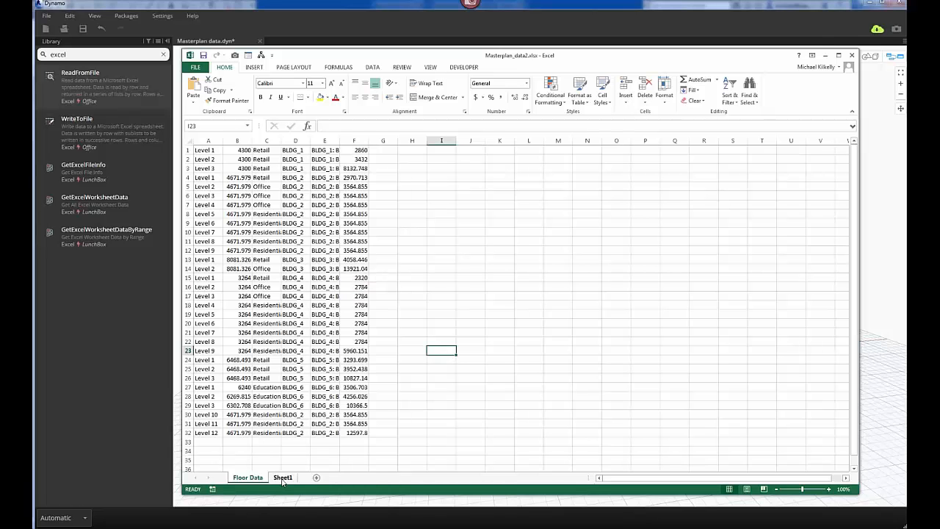
left_click(316, 477)
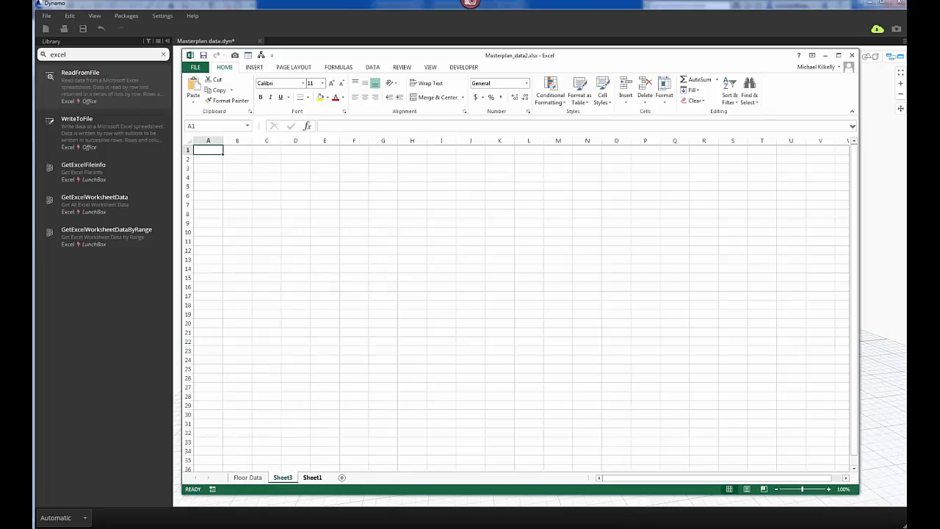
left_click(268, 205)
type("dfasdf")
left_click(272, 250)
type("asdf")
type("f")
left_click(274, 286)
type("adfasdf")
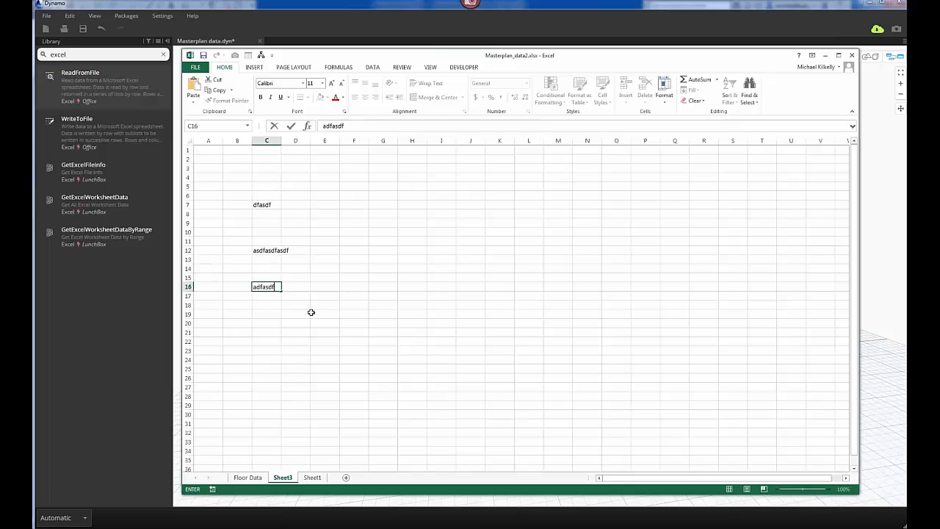
left_click(313, 312)
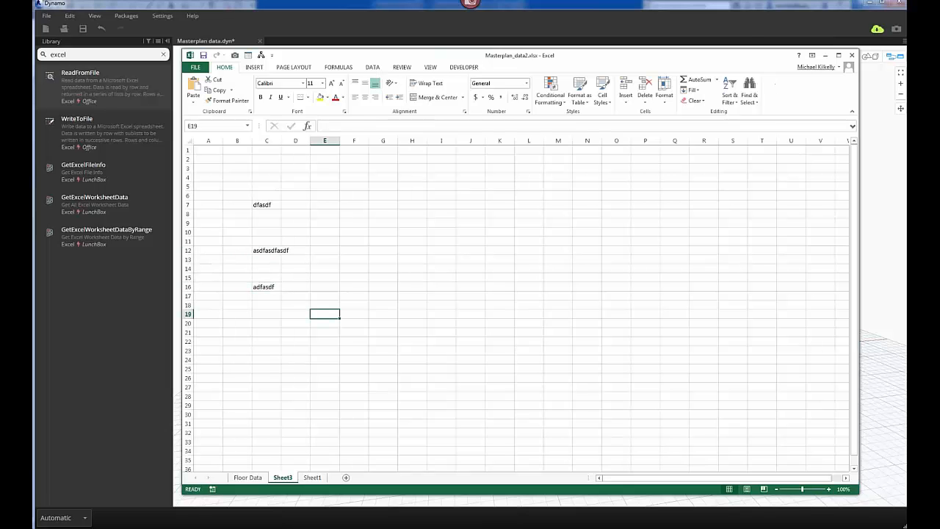
left_click(851, 55)
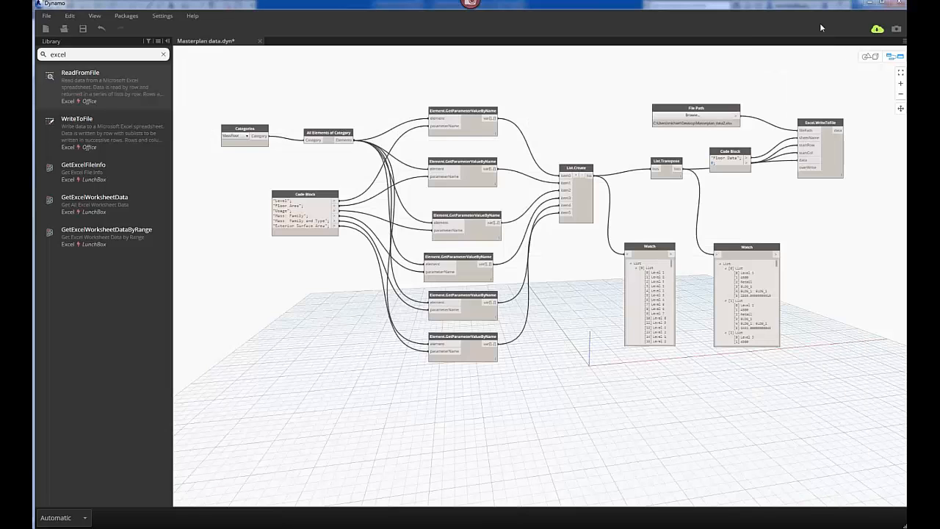
Step: Close Dynamo with the graph changes saved, relaunch it and reopen the recent Masterplan data graph
left_click(899, 3)
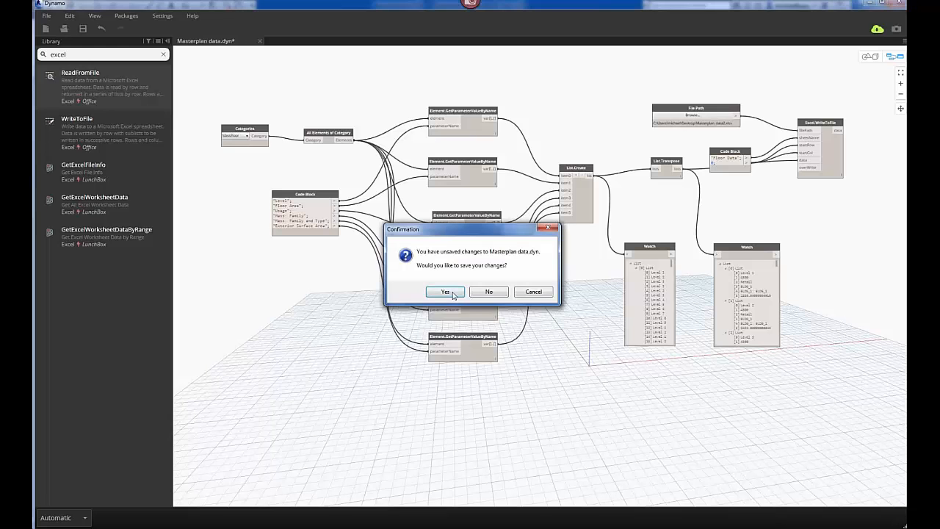
left_click(445, 291)
left_click(192, 37)
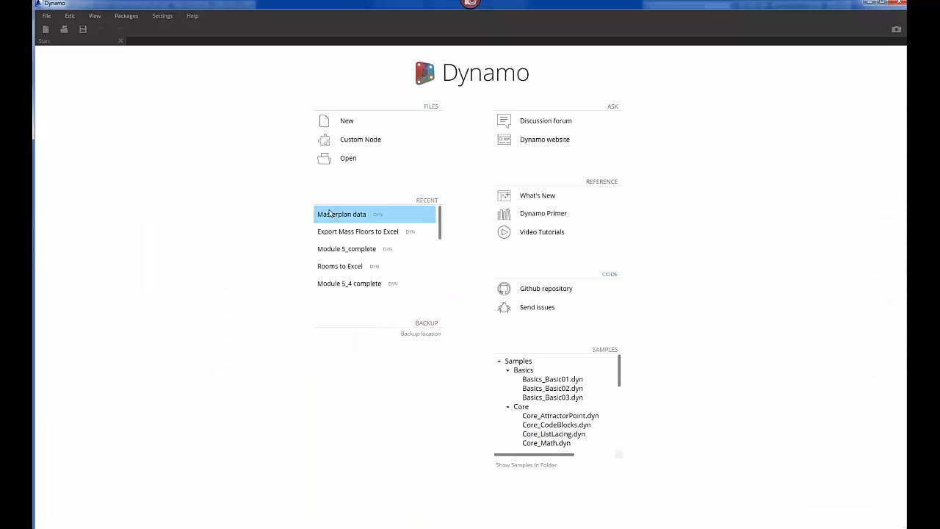
left_click(335, 214)
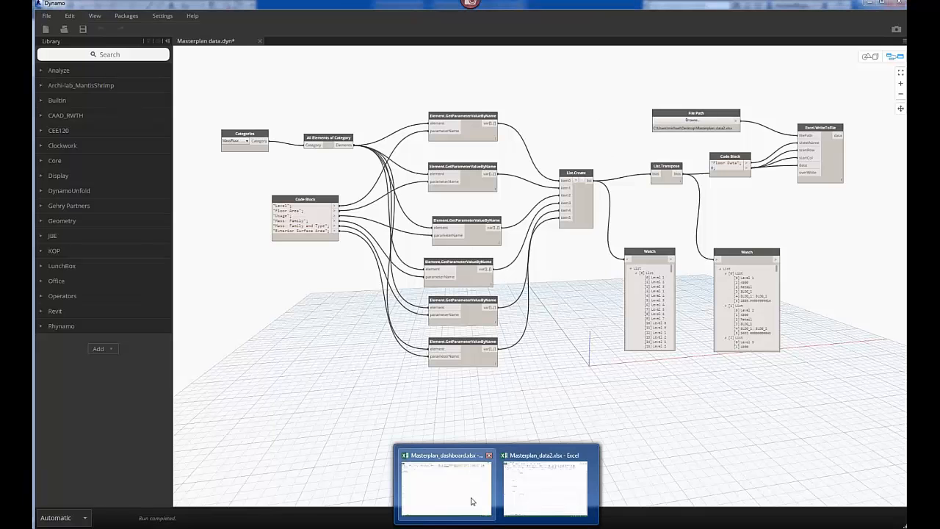
Step: Check the added sheet and the Floor Data sheet of Masterplan_data2.xlsx in Excel and return to Dynamo
left_click(531, 501)
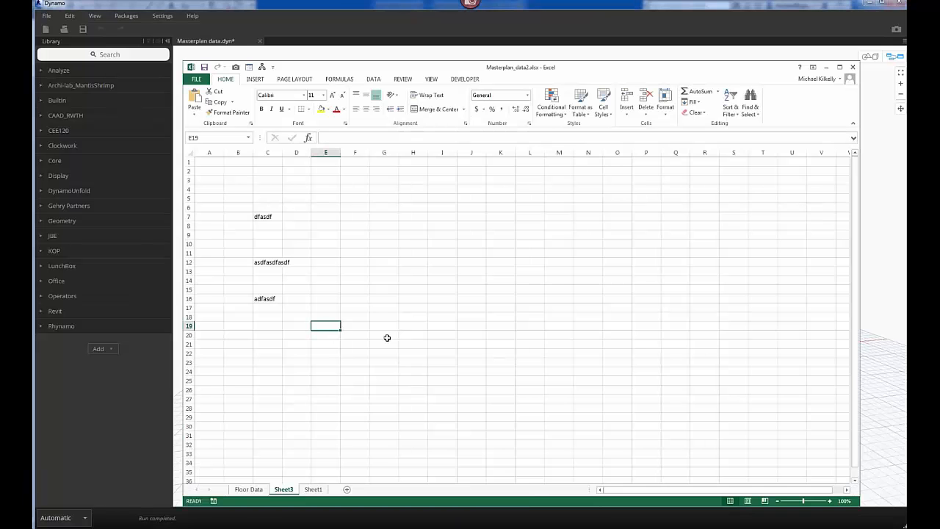
left_click(258, 494)
left_click(854, 67)
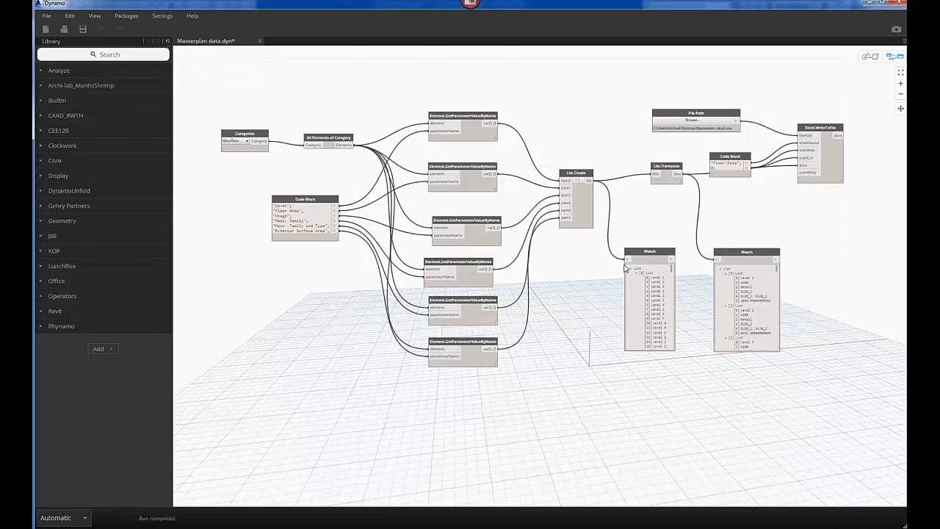
Step: Reselect Masterplan_data2.xlsx on the Desktop as the file for the File Path node
left_click(696, 120)
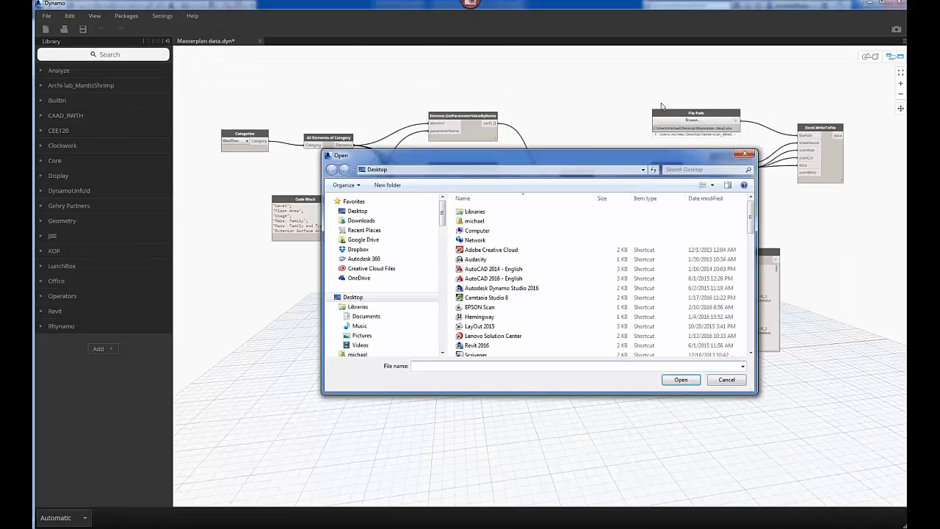
scroll(739, 323, "down", 10)
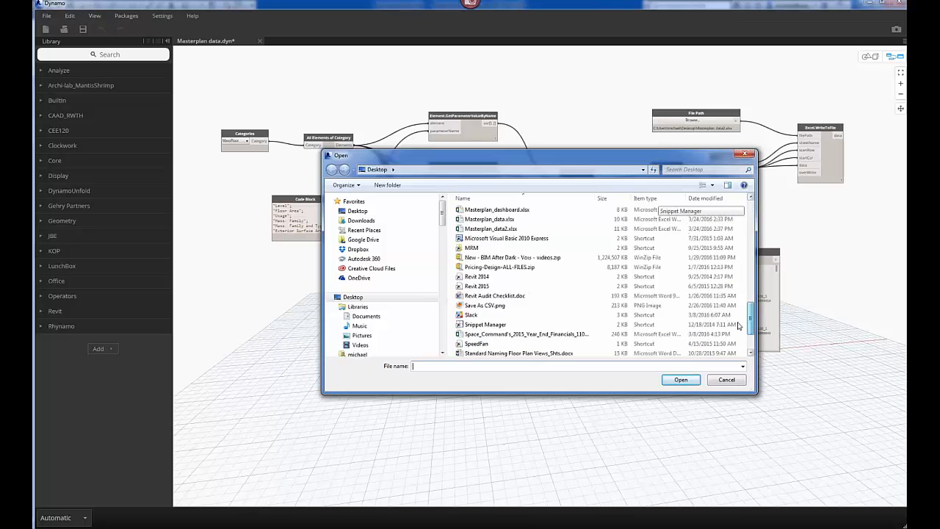
left_click(465, 332)
scroll(465, 330, "up", 5)
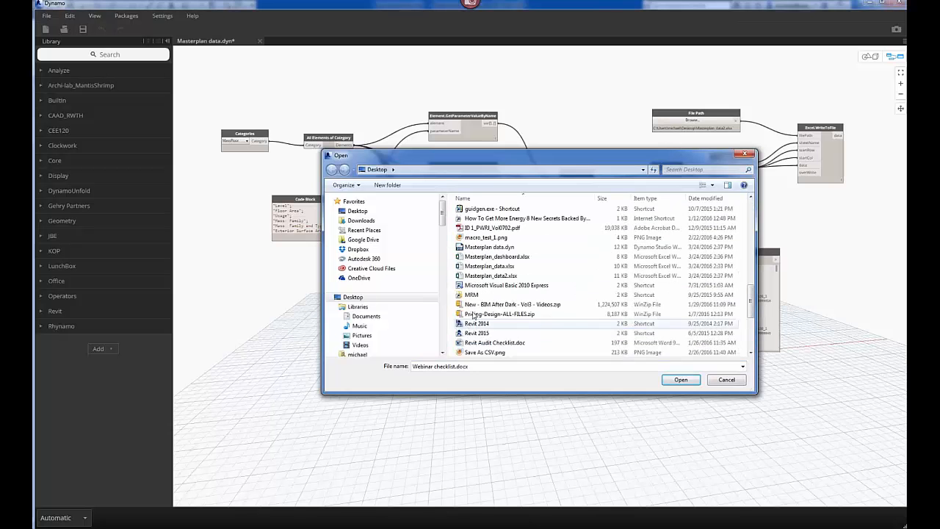
left_click(479, 275)
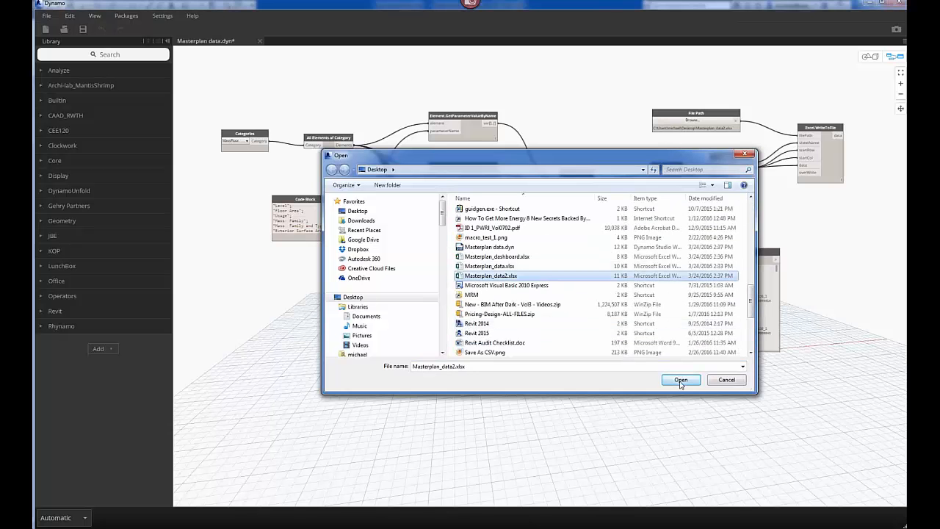
left_click(683, 379)
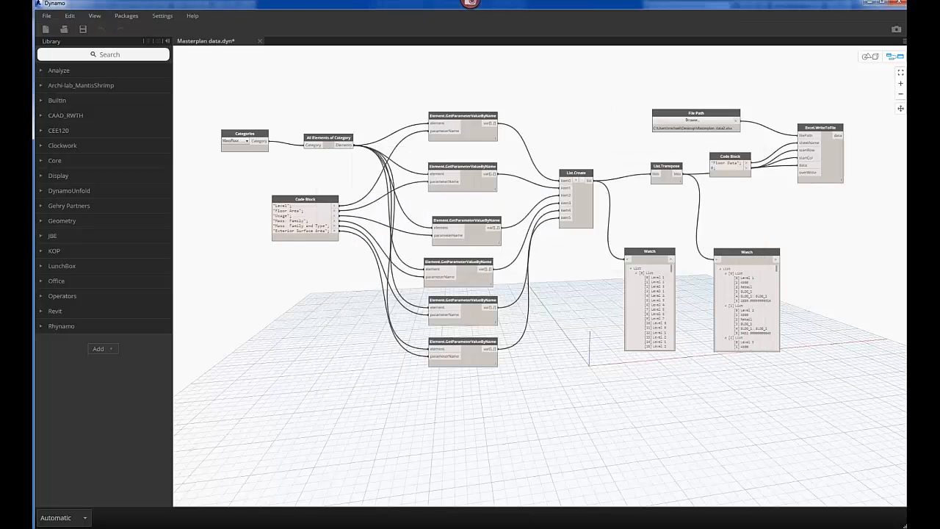
scroll(791, 205, "up", 3)
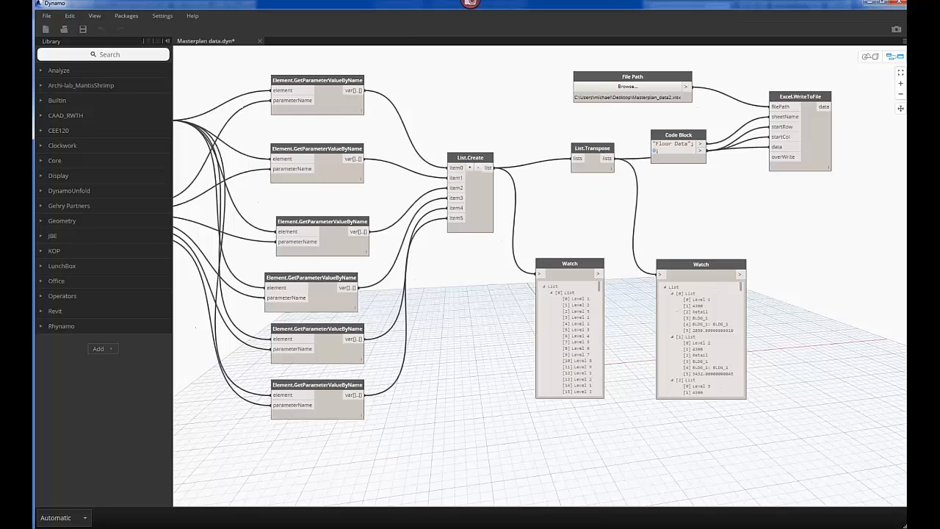
Step: Switch to the Masterplan_dashboard.xlsx workbook in Excel and start creating a PivotTable at cell A1 of Sheet1
key("alt+Tab")
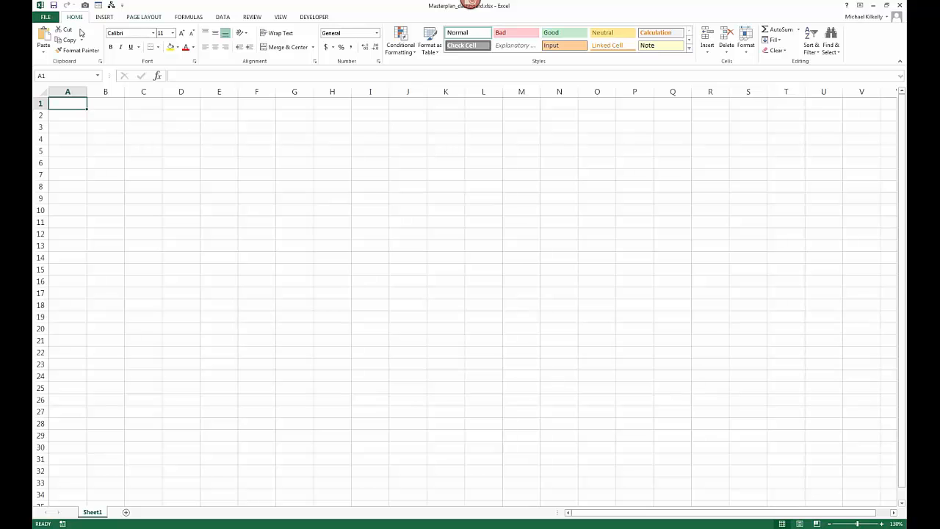
left_click(104, 17)
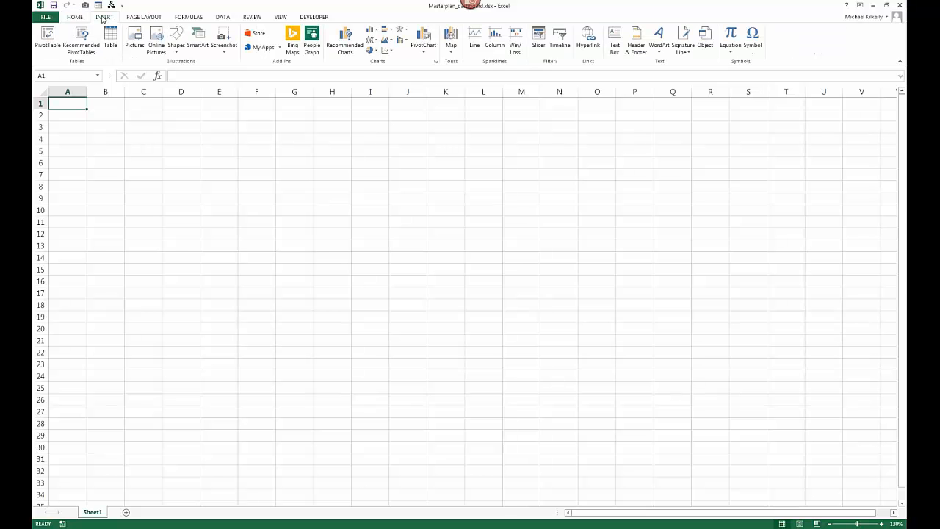
left_click(47, 41)
left_click_drag(208, 176, 275, 154)
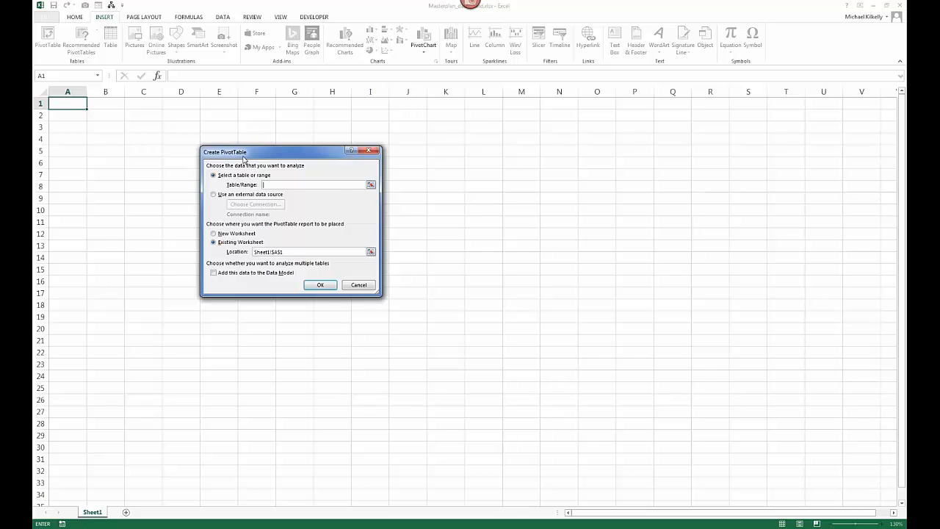
Step: Set the PivotTable source to an external data connection using Masterplan_data2.xlsx on the Desktop
left_click_drag(243, 154, 397, 177)
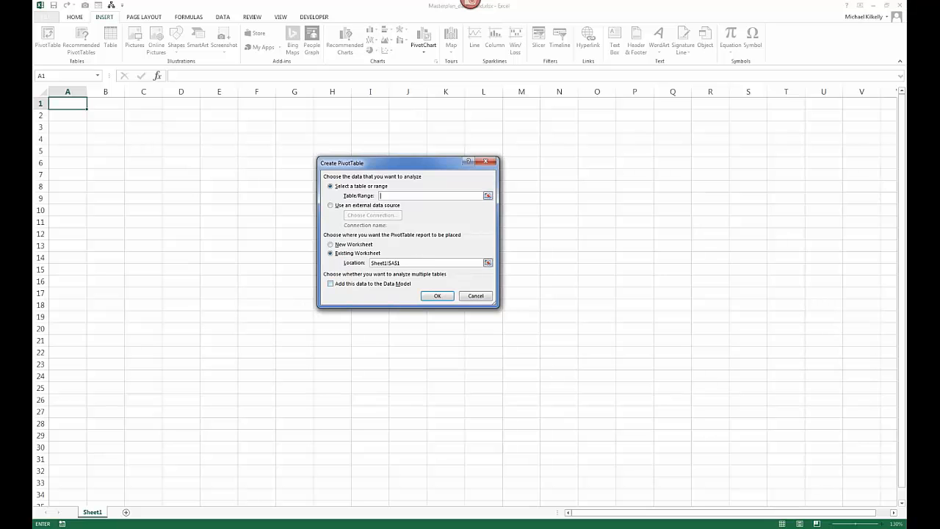
left_click(333, 208)
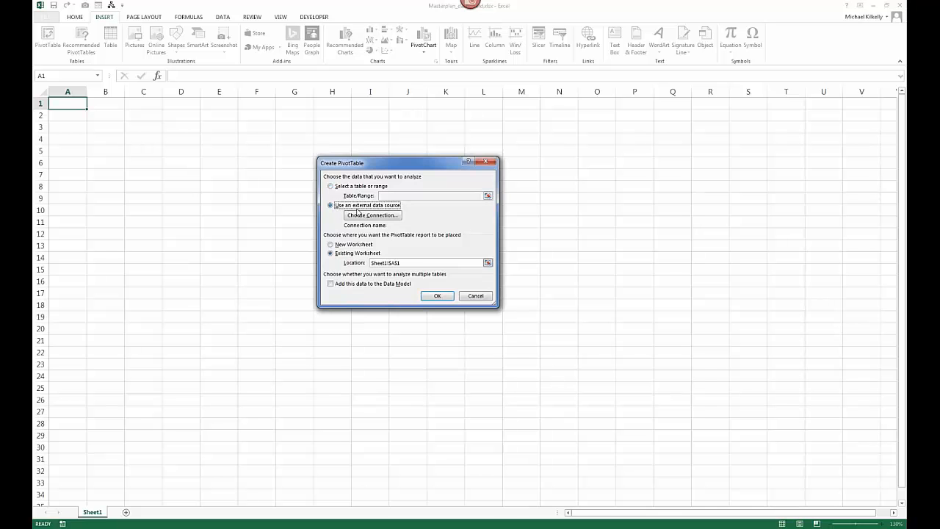
left_click(362, 216)
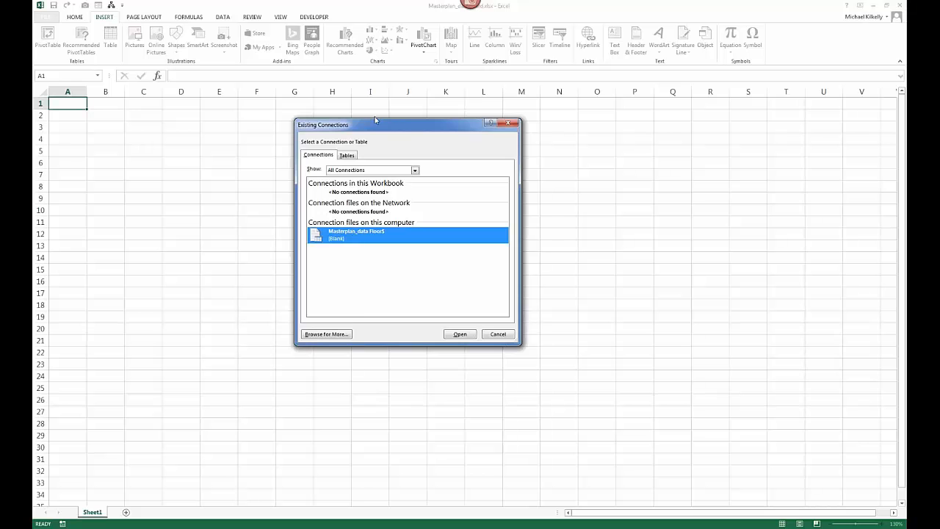
left_click_drag(374, 120, 396, 124)
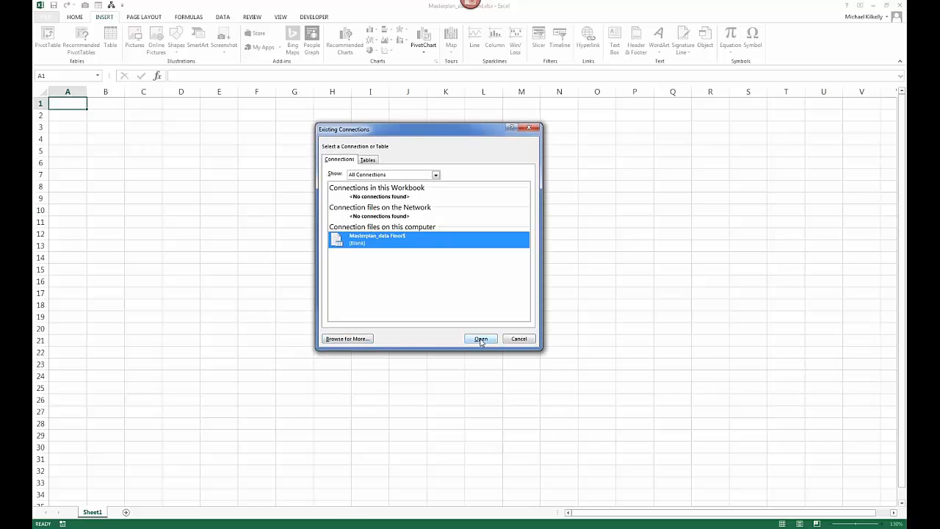
left_click(356, 340)
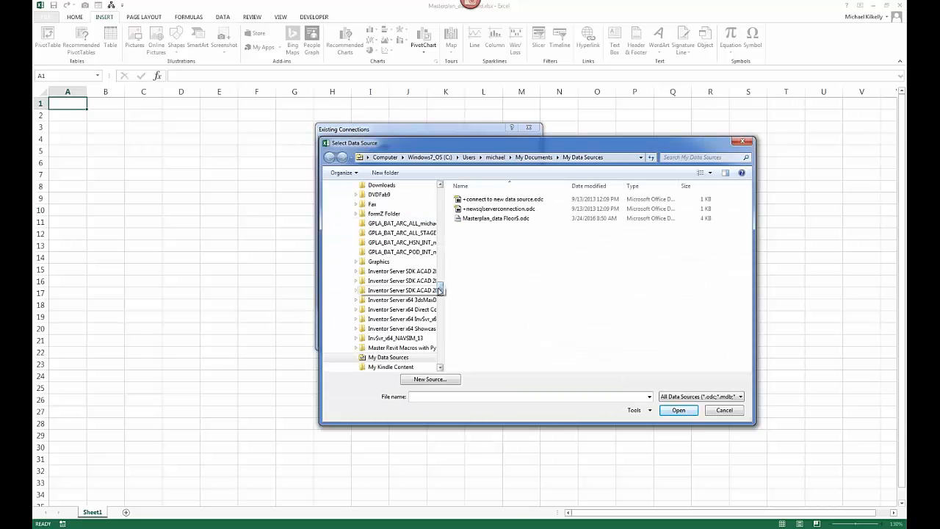
left_click_drag(440, 289, 449, 183)
left_click(357, 218)
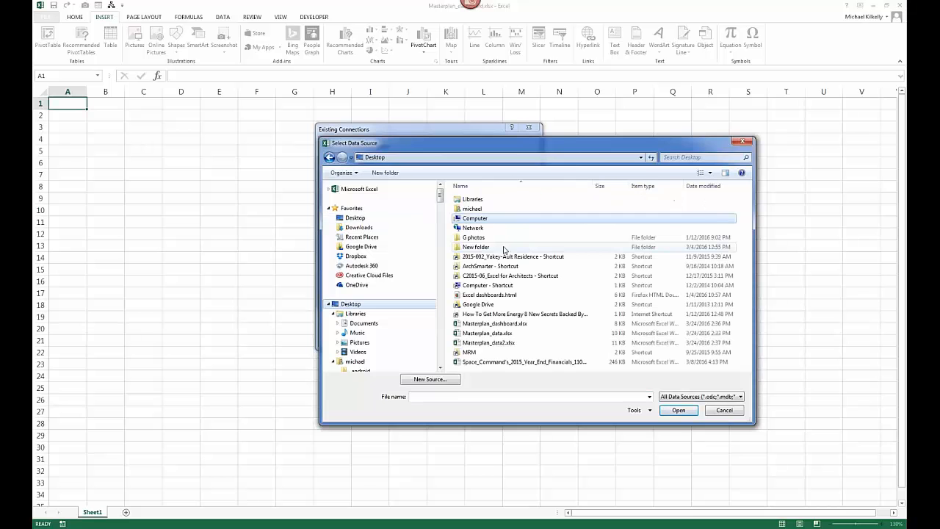
left_click(491, 343)
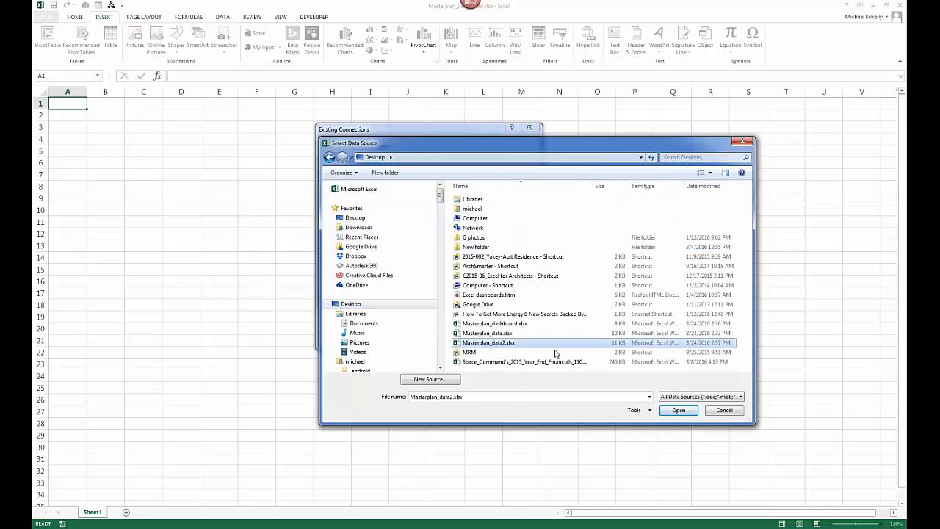
left_click(678, 410)
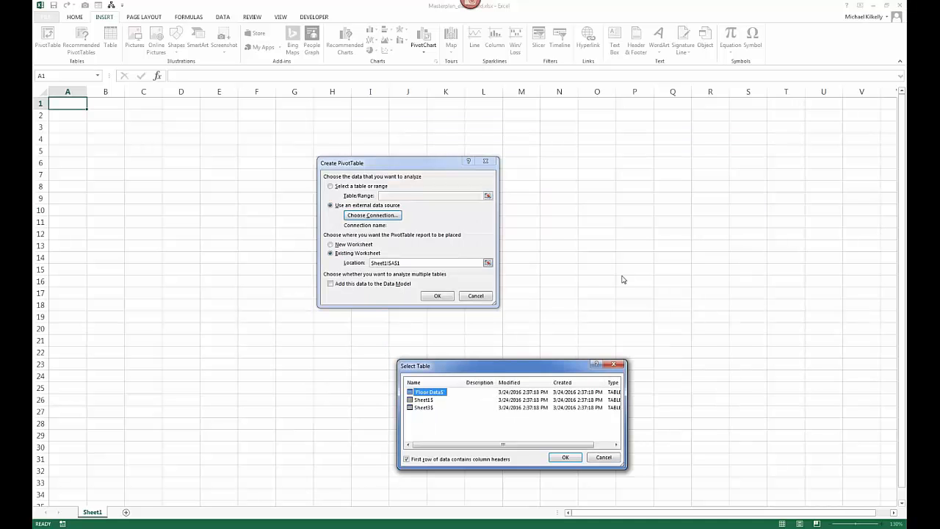
Step: Choose the Floor Data$ table, create the PivotTable at cell A1 of Sheet1, and widen its field list
left_click_drag(501, 370, 523, 306)
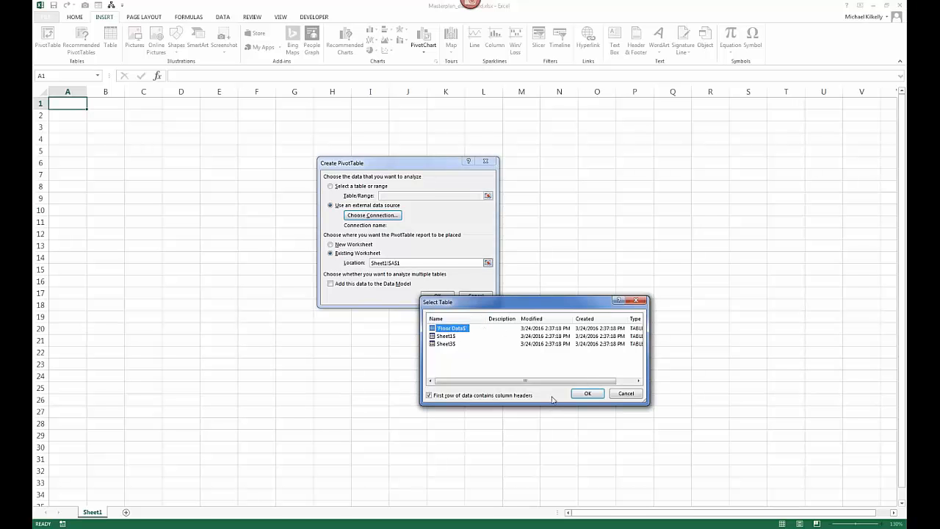
left_click(586, 394)
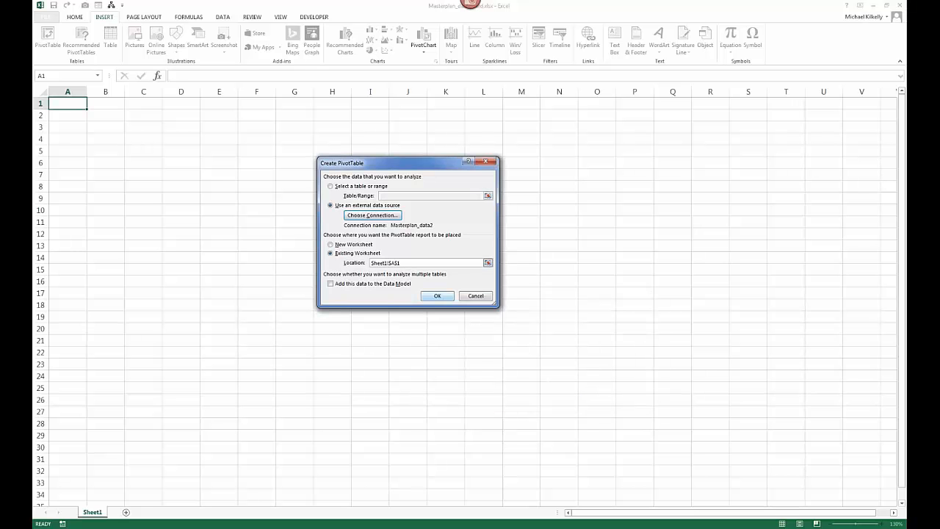
left_click(437, 295)
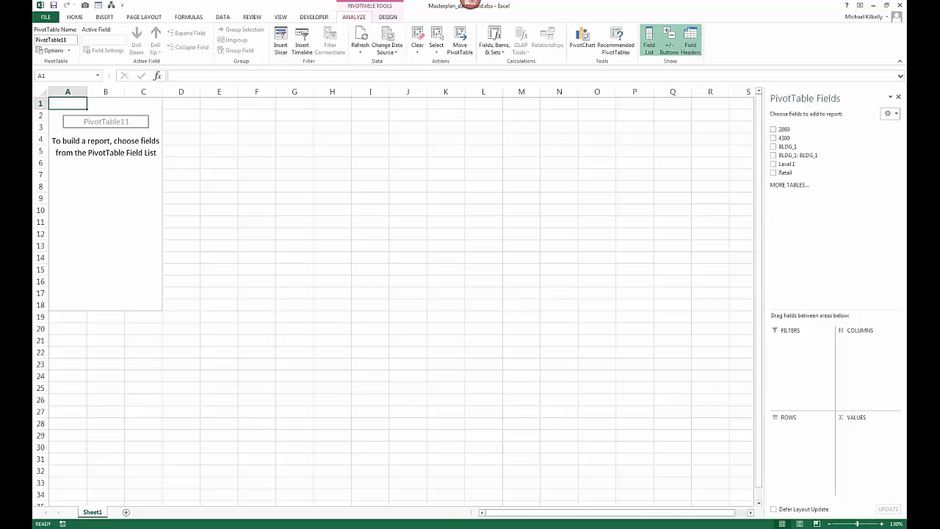
left_click_drag(761, 212, 682, 202)
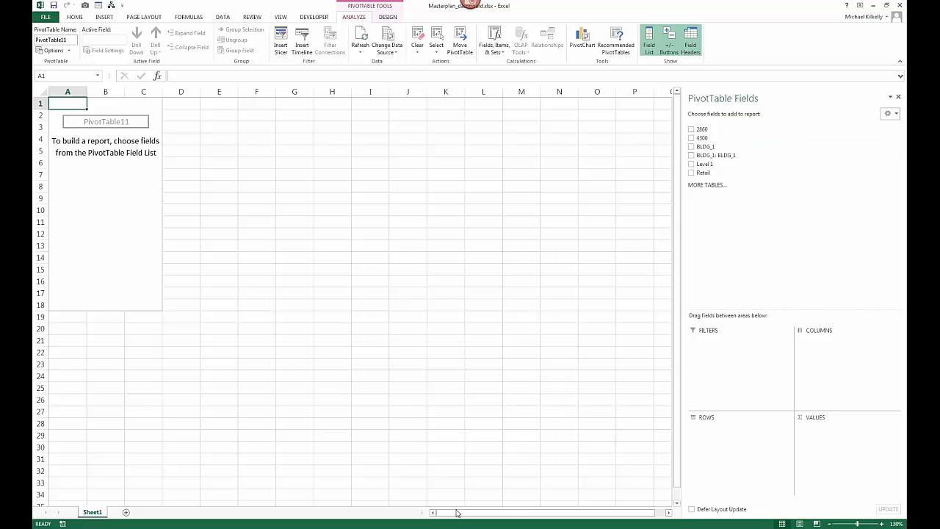
left_click(46, 19)
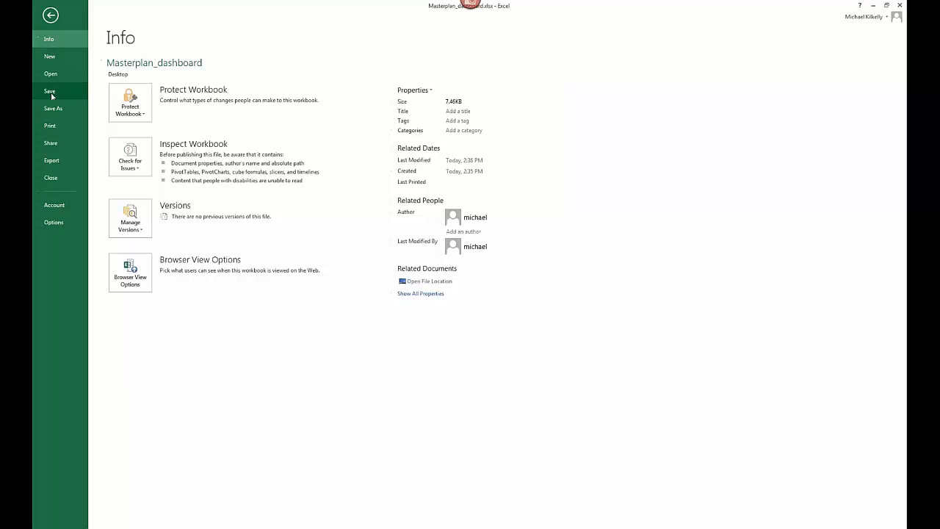
left_click(56, 76)
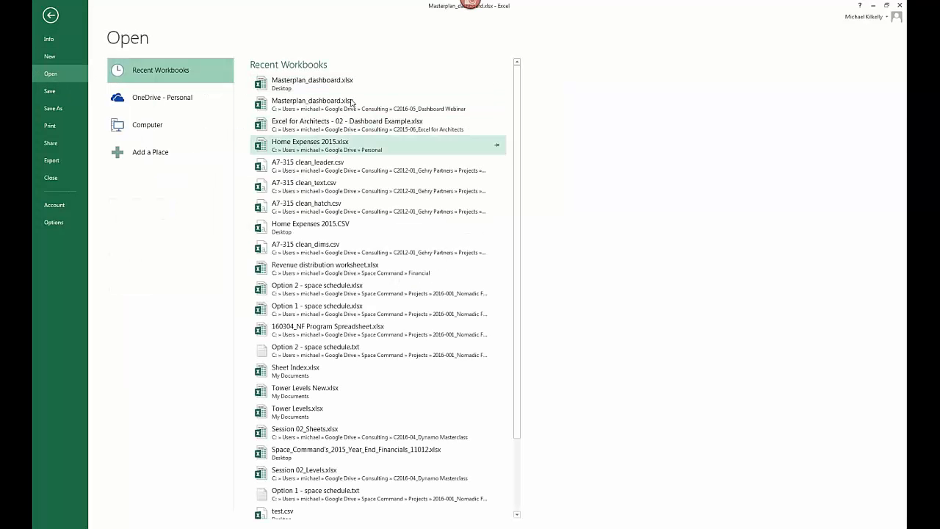
left_click(47, 17)
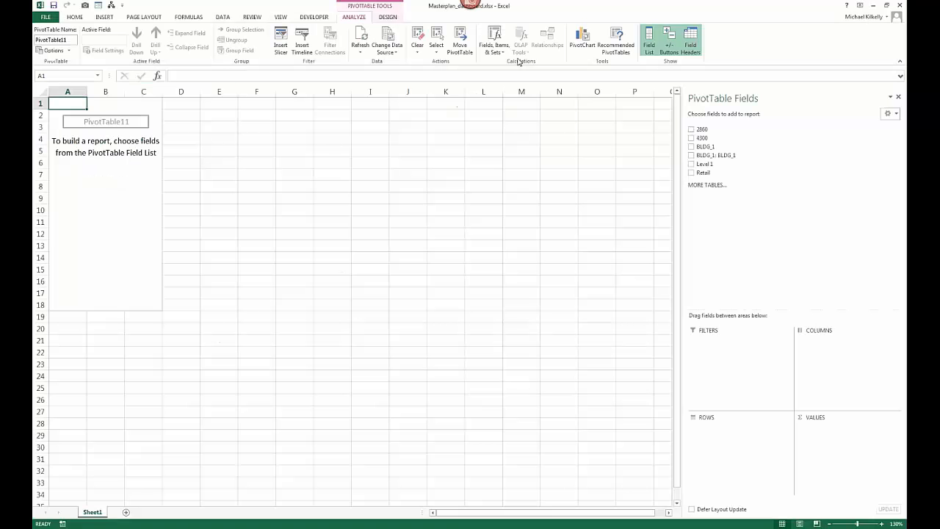
Step: Switch to Dynamo and add a code block below Excel.WriteToFile containing the lines "Type"; and "Building";
left_click(872, 5)
scroll(664, 203, "down", 2)
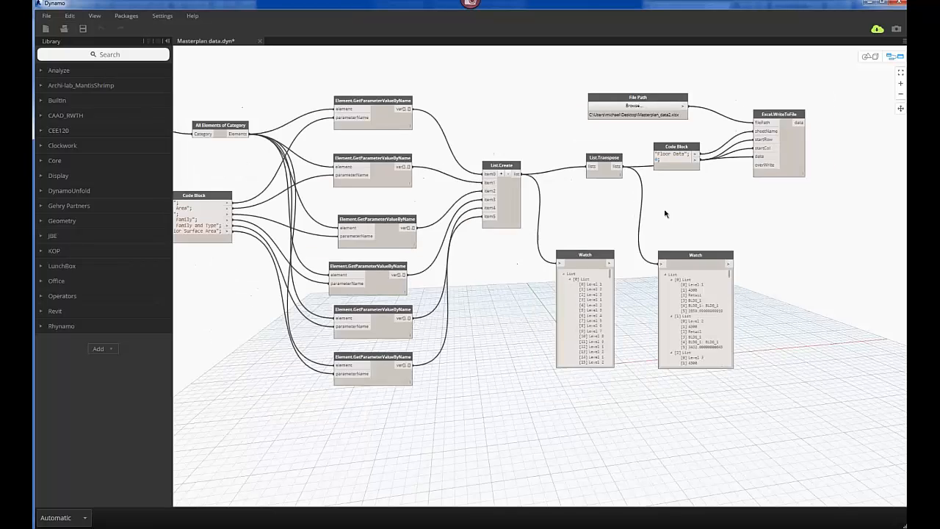
middle_click_drag(665, 210, 517, 233)
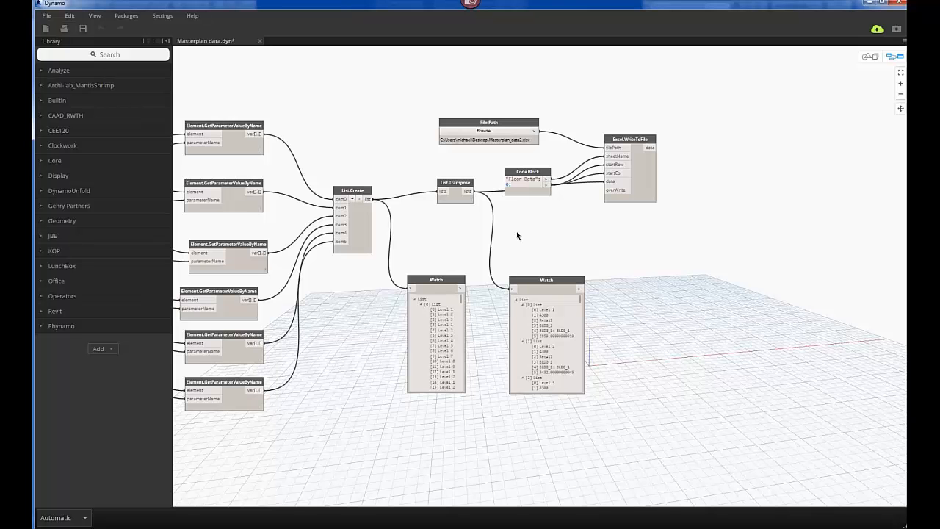
middle_click_drag(646, 254, 658, 250)
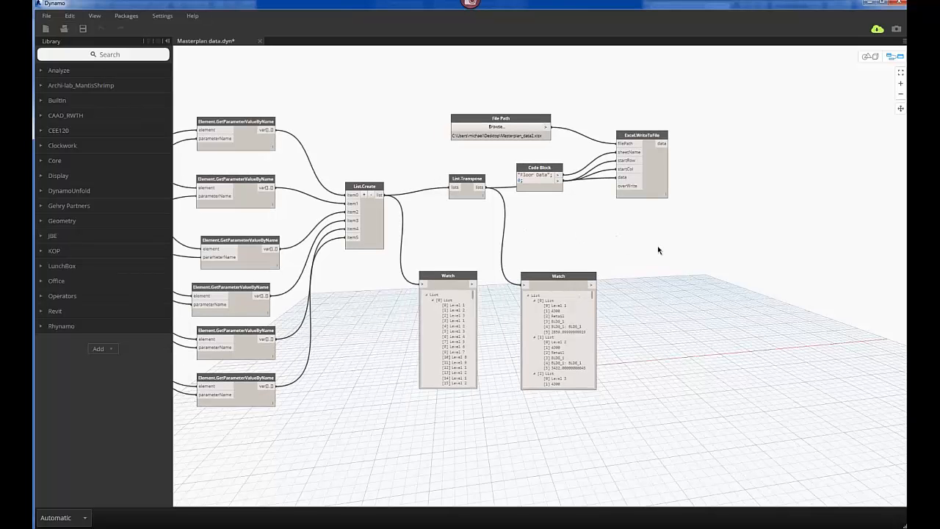
double_click(646, 250)
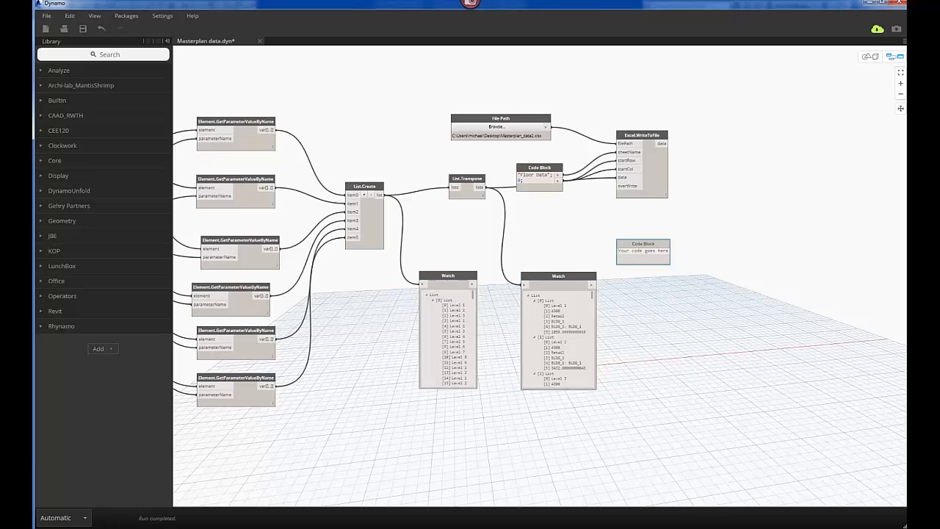
left_click(645, 252)
type("\"")
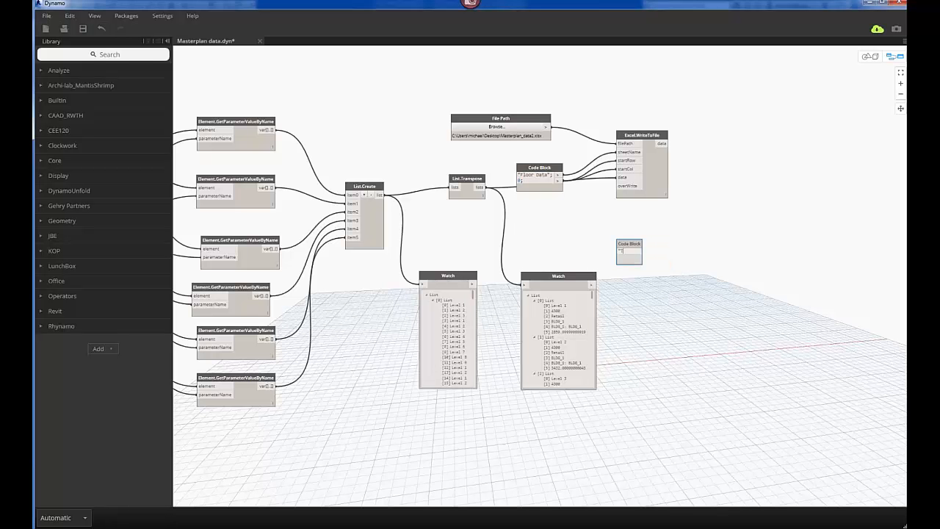
type("Type\"; \"Building\"")
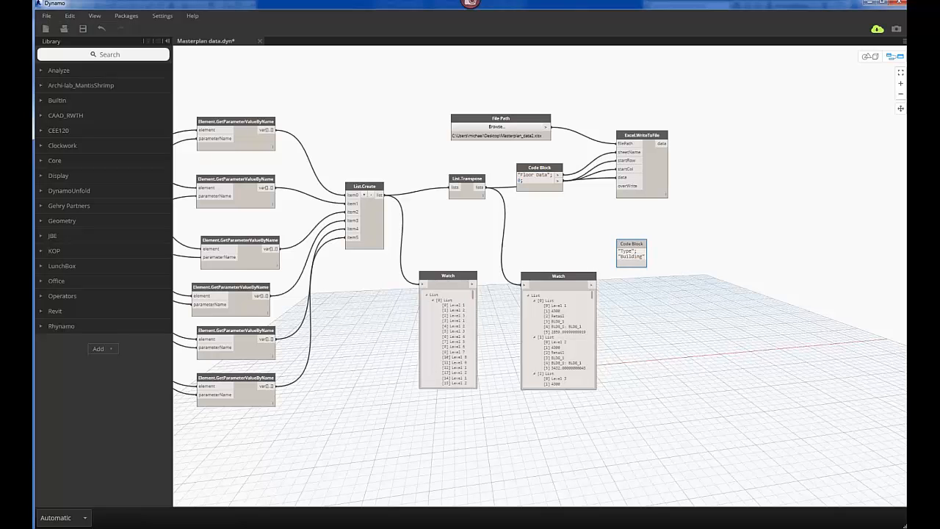
type(";")
key("Return")
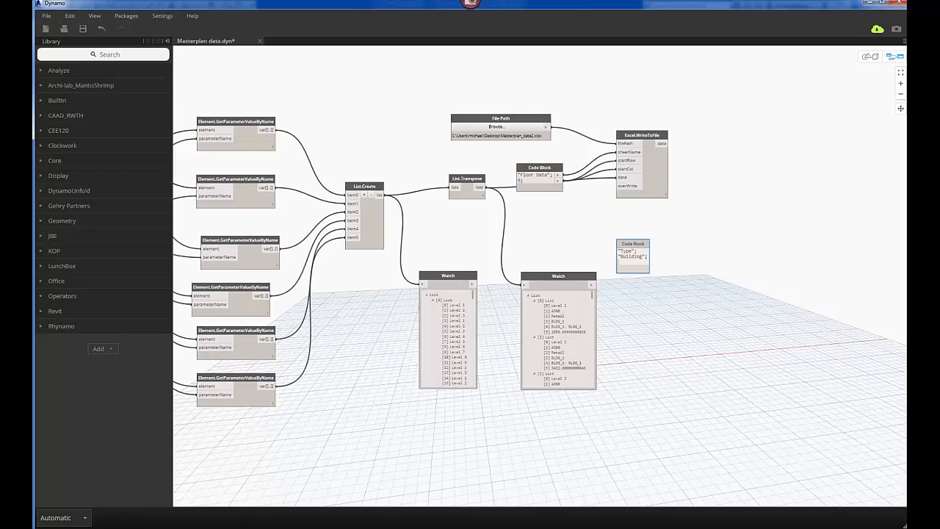
Step: Add the lines "Level"; and "Usage"; to the new code block and finish editing it
type("\"Level\";")
key("Return")
type("\"Use")
type("age\";")
key("Escape")
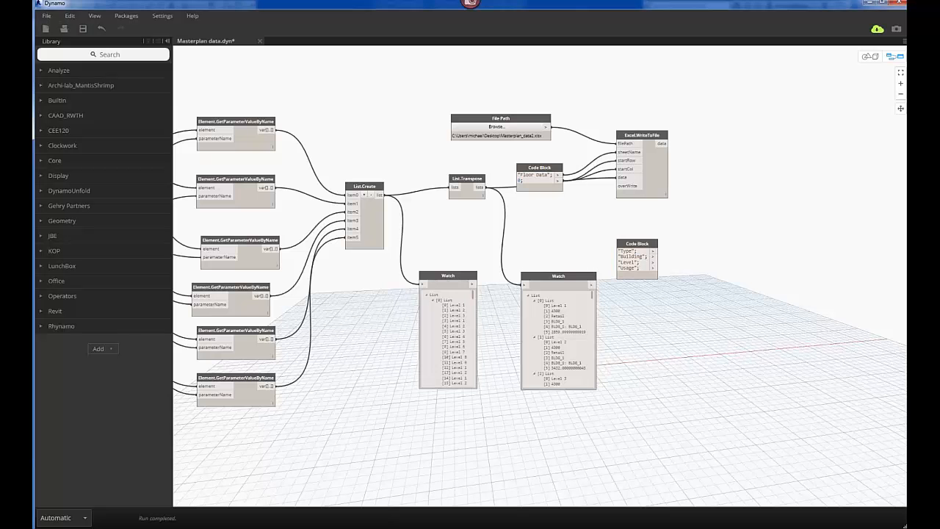
Step: Append the lines "Area"; and "Ext. Surface"; to the code block and shift the node slightly
scroll(669, 264, "up", 5)
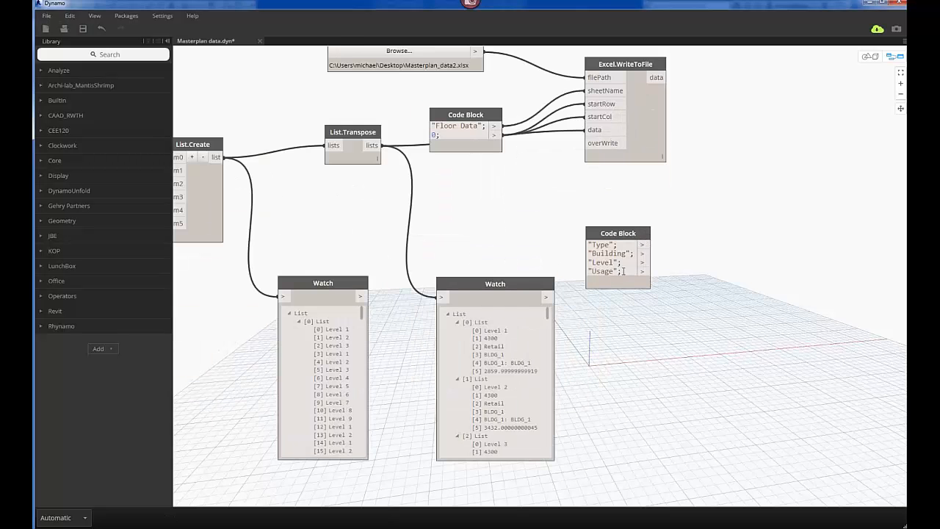
left_click(622, 271)
key("Return")
type("\"a")
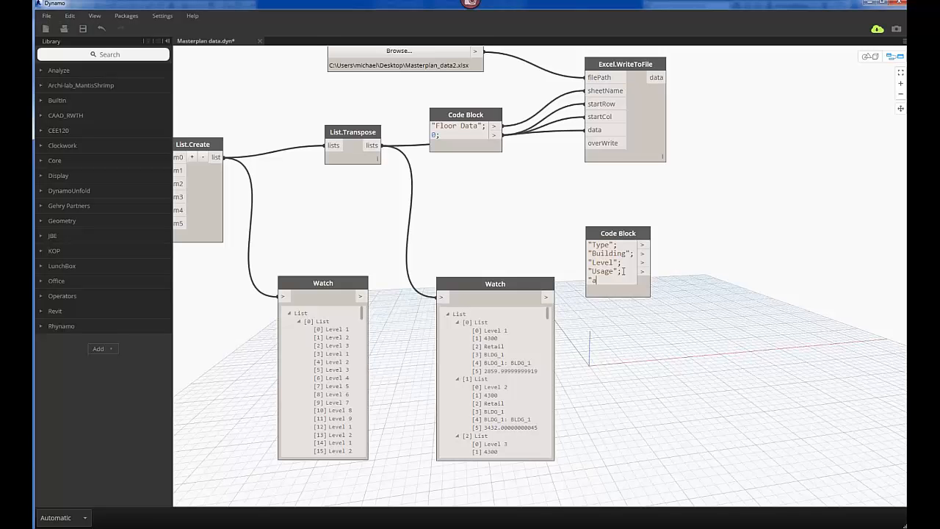
type("rea\";")
key("Return")
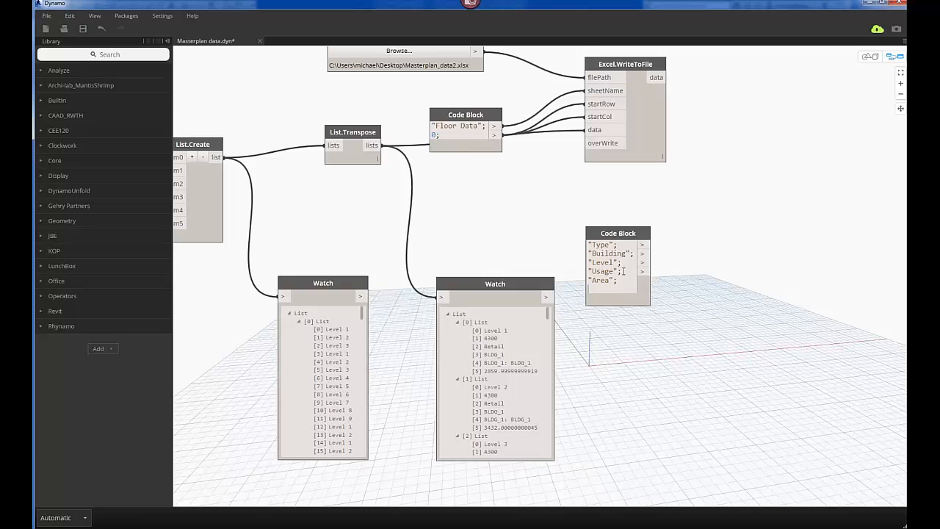
type("\"Ext. Surface\";")
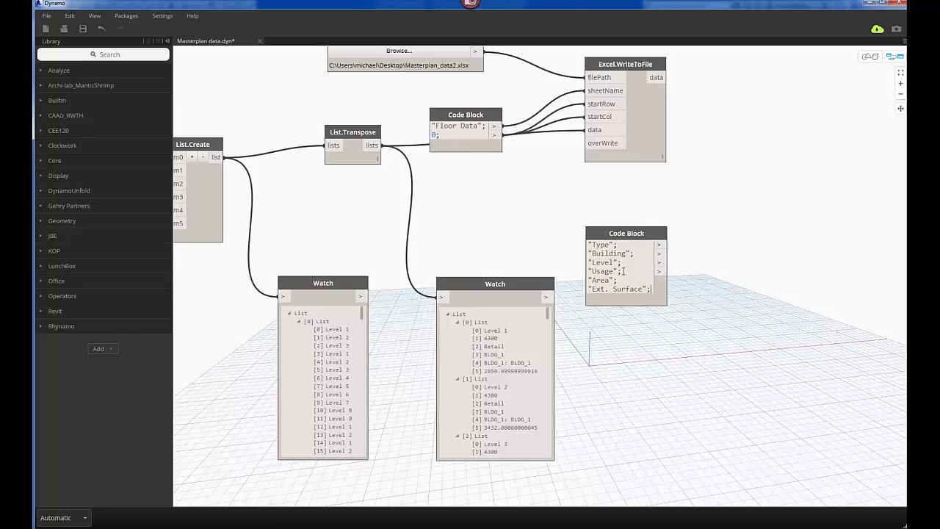
left_click_drag(617, 233, 602, 229)
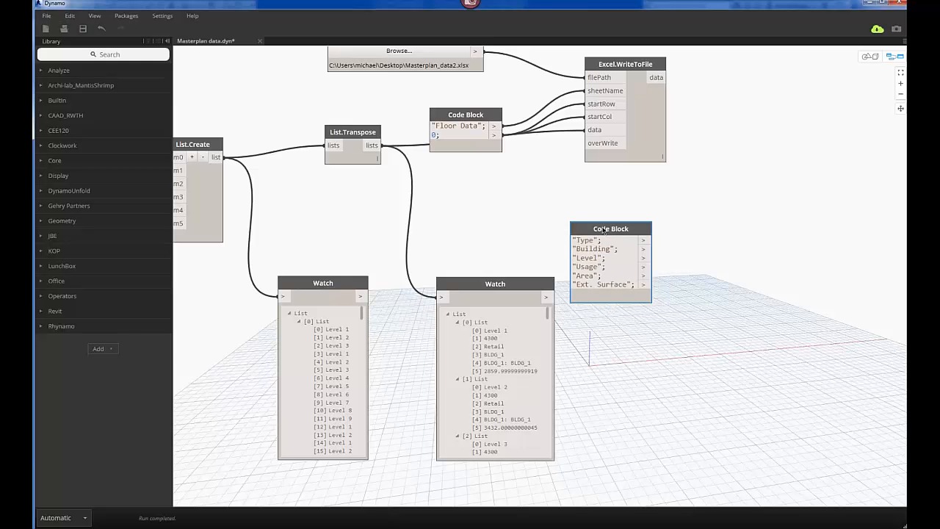
Step: Duplicate the List.Create node and place the copy beside the code block of column names
scroll(365, 230, "down", 2)
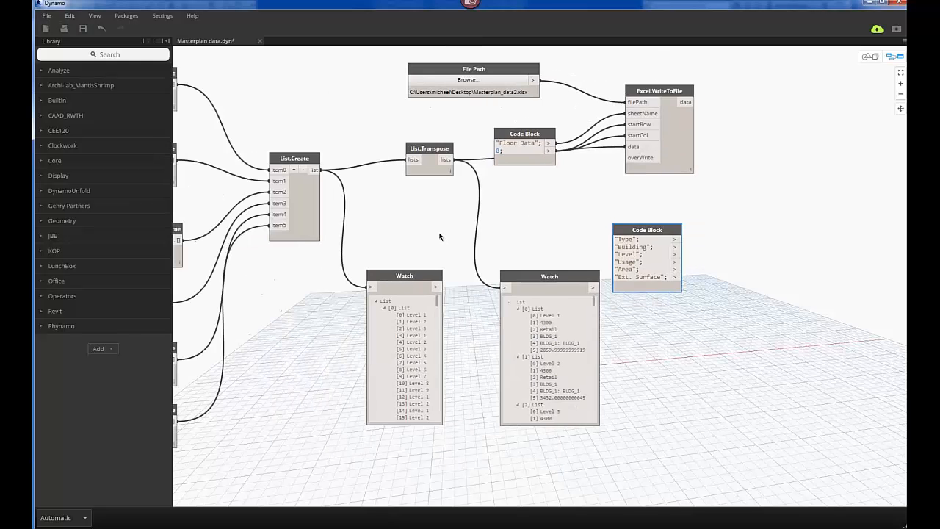
left_click(321, 159)
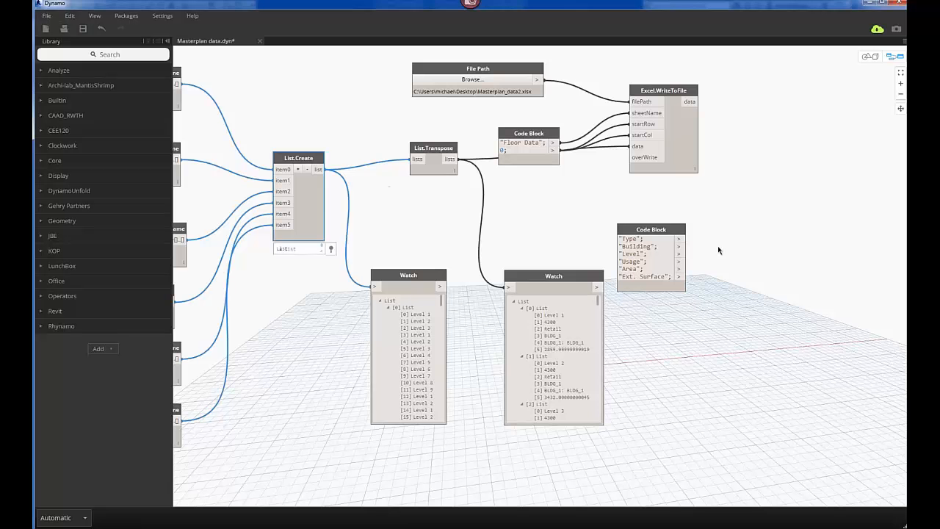
left_click(740, 252)
key("ctrl+v")
left_click_drag(362, 168, 786, 232)
Step: Disconnect all inherited wires from inputs item0 to item5 of the copied List.Create node
left_click(762, 239)
left_click(734, 237)
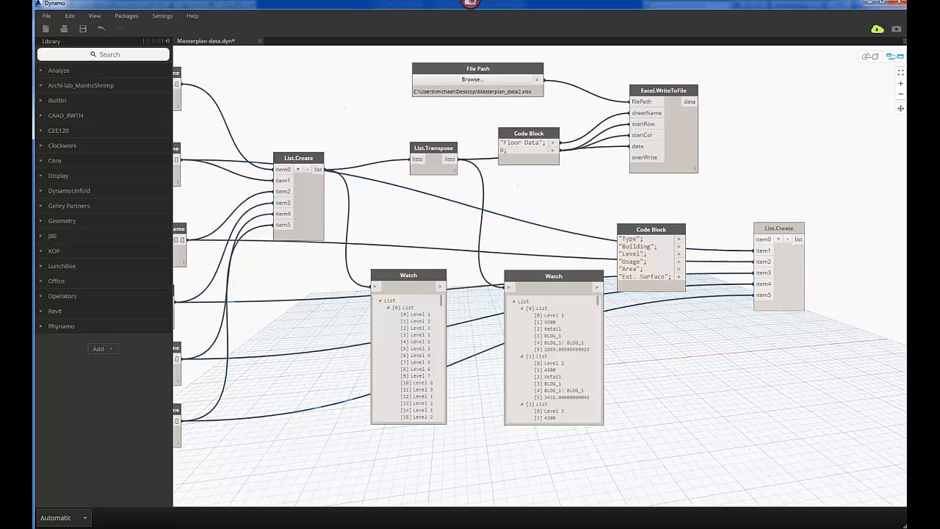
left_click(761, 251)
left_click(741, 251)
left_click(762, 262)
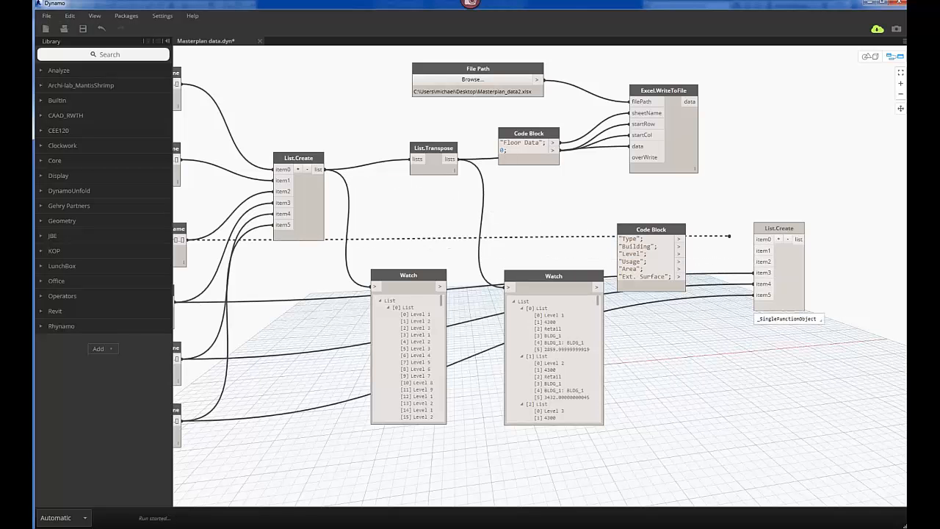
left_click(741, 268)
left_click(761, 272)
left_click(732, 261)
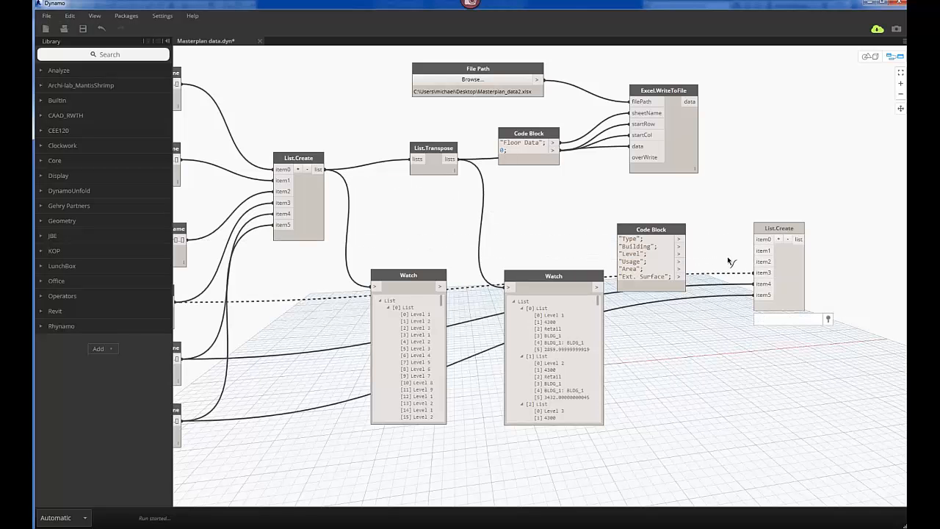
left_click(761, 285)
left_click(730, 269)
left_click(762, 296)
left_click(727, 272)
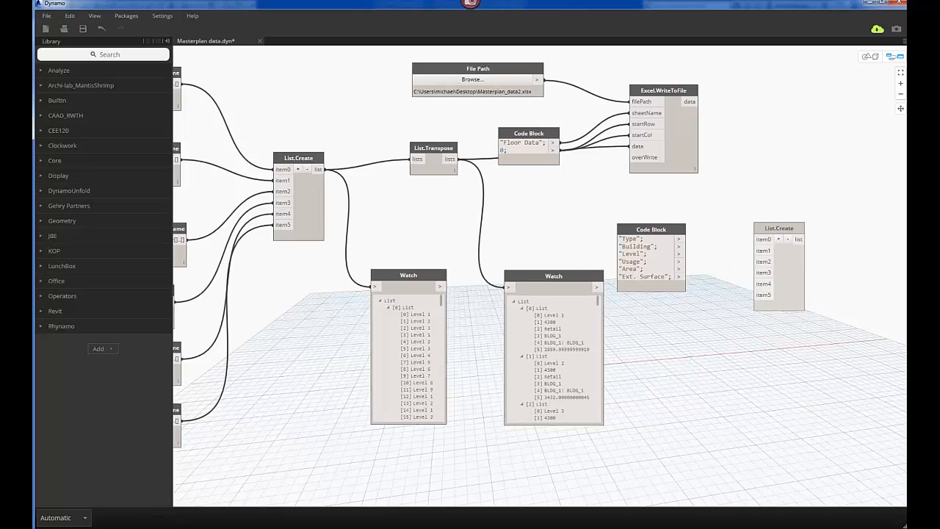
Step: Connect the code block's six column names, "Type" through "Ext. Surface", in order to item0 through item5 of the copied List.Create node and shift that node slightly
left_click(679, 240)
left_click(757, 239)
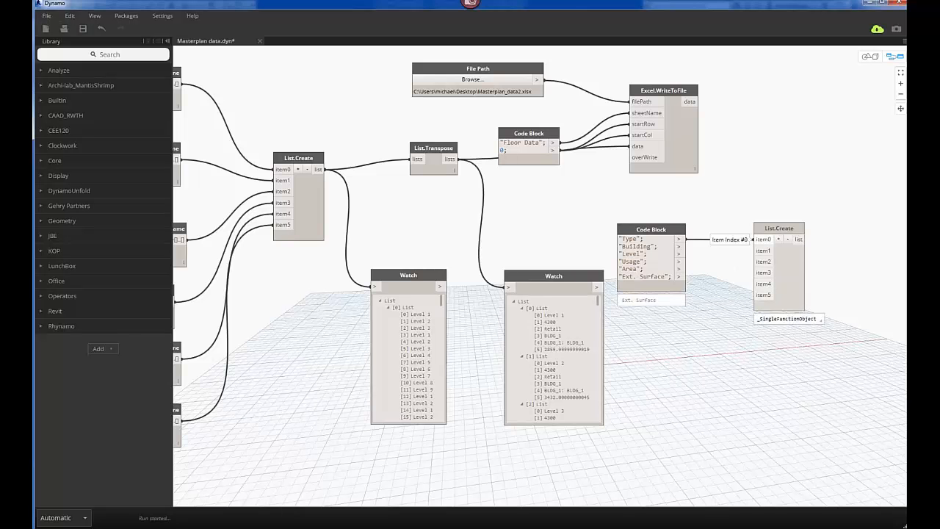
left_click(678, 247)
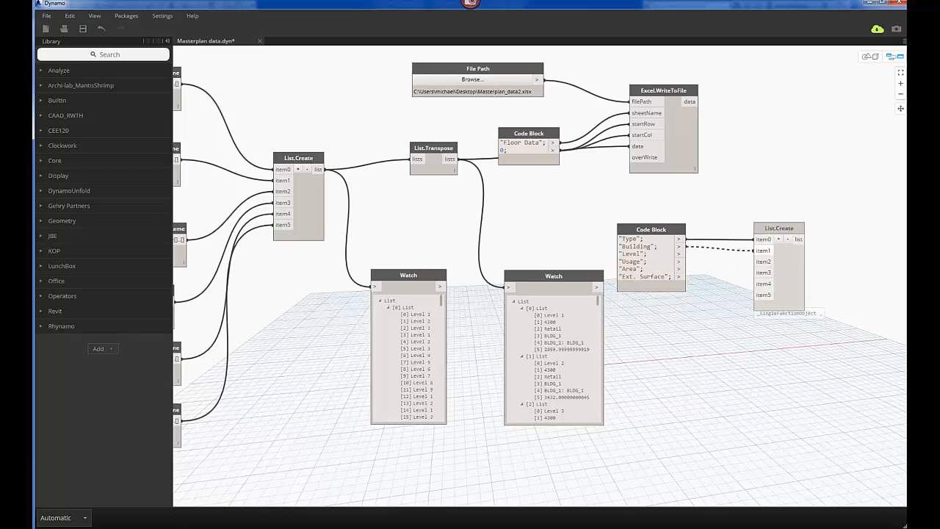
left_click(759, 251)
left_click(680, 255)
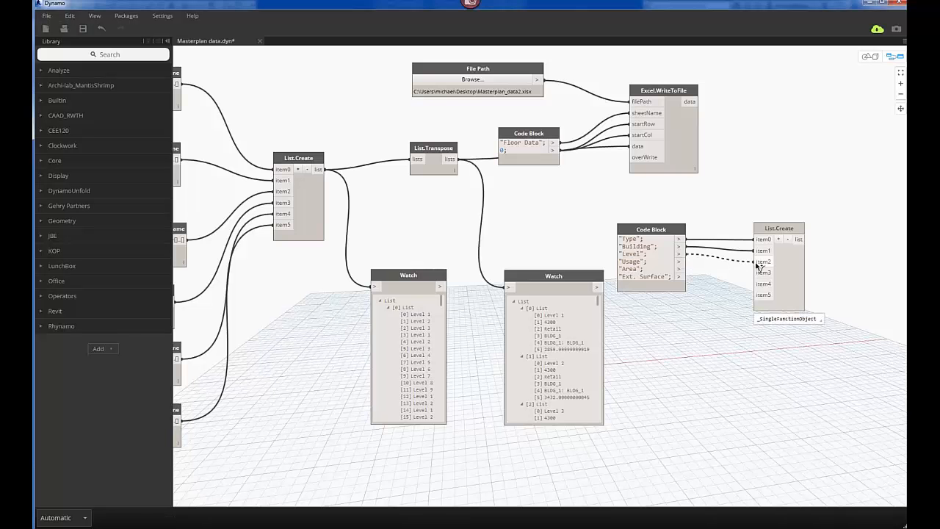
left_click(758, 262)
left_click(680, 261)
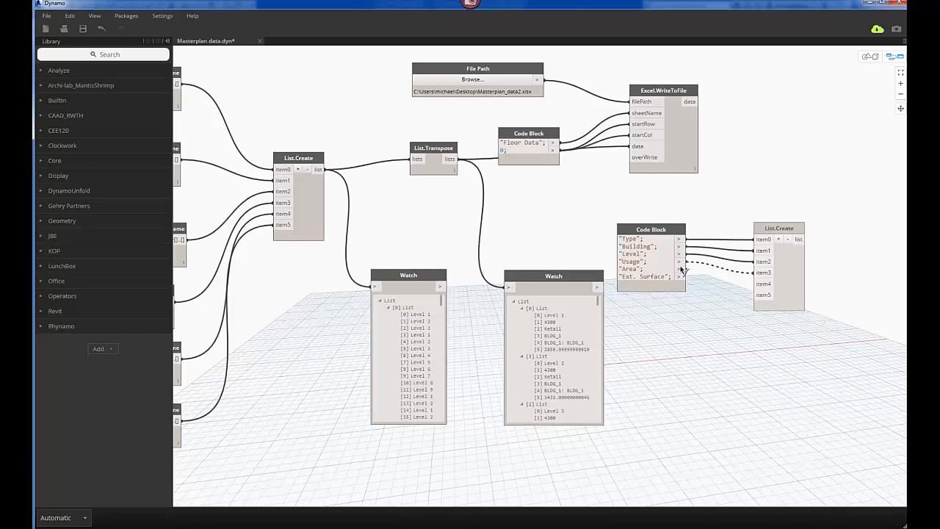
left_click(758, 273)
left_click(679, 268)
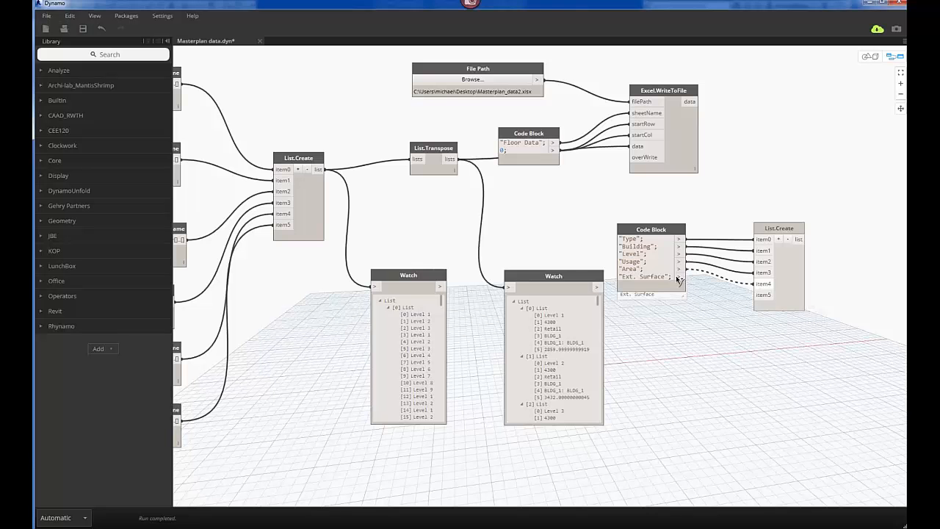
left_click(758, 283)
left_click(679, 276)
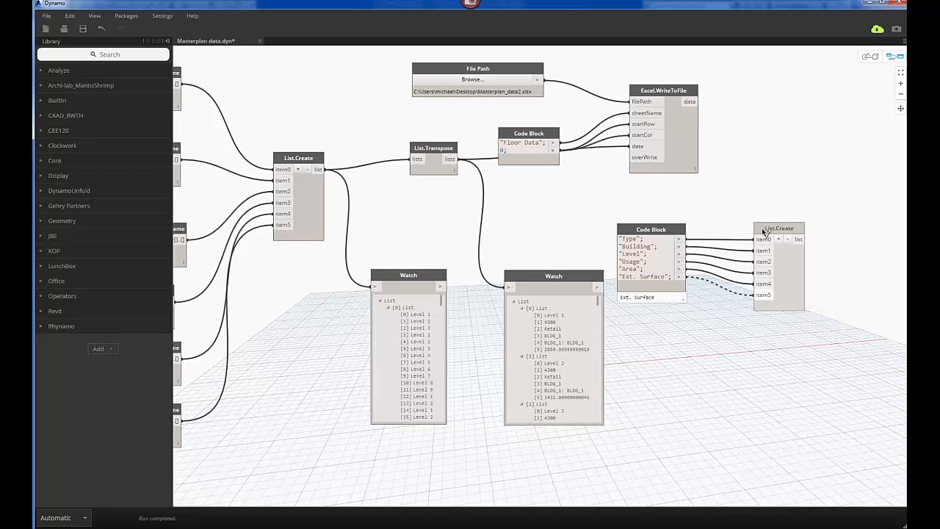
left_click(758, 294)
left_click_drag(778, 227, 758, 210)
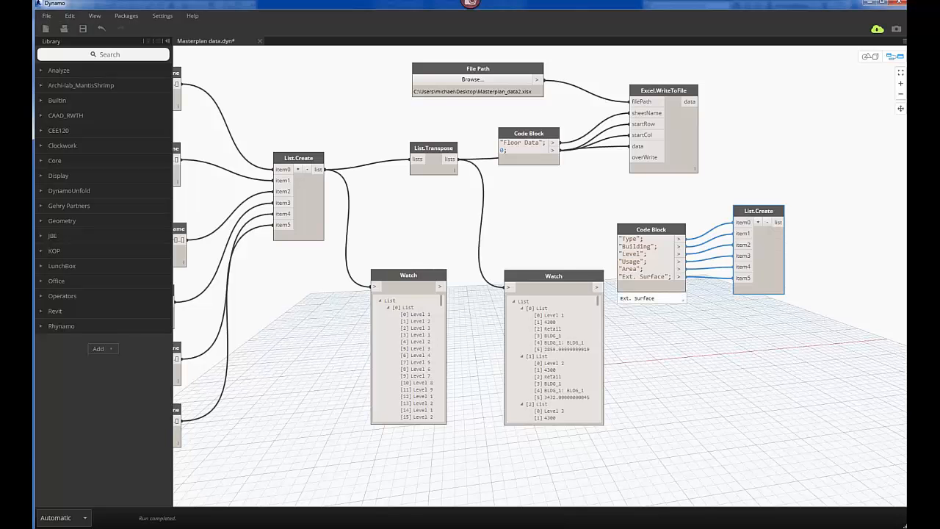
Step: Rewire the parameterName inputs so "Mass: Family and Type" feeds the first Element.GetParameterValueByName node and "Mass: Family" feeds the second
scroll(435, 236, "down", 1)
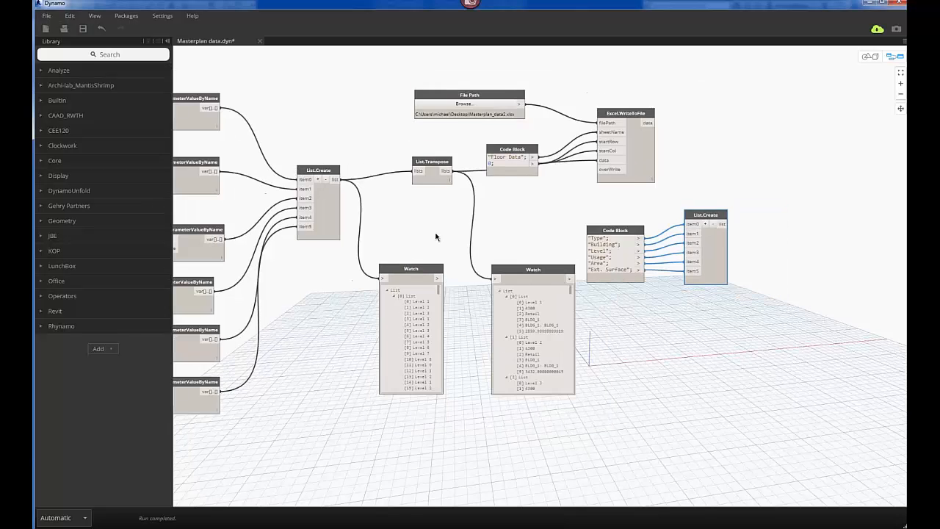
middle_click_drag(435, 237, 628, 234)
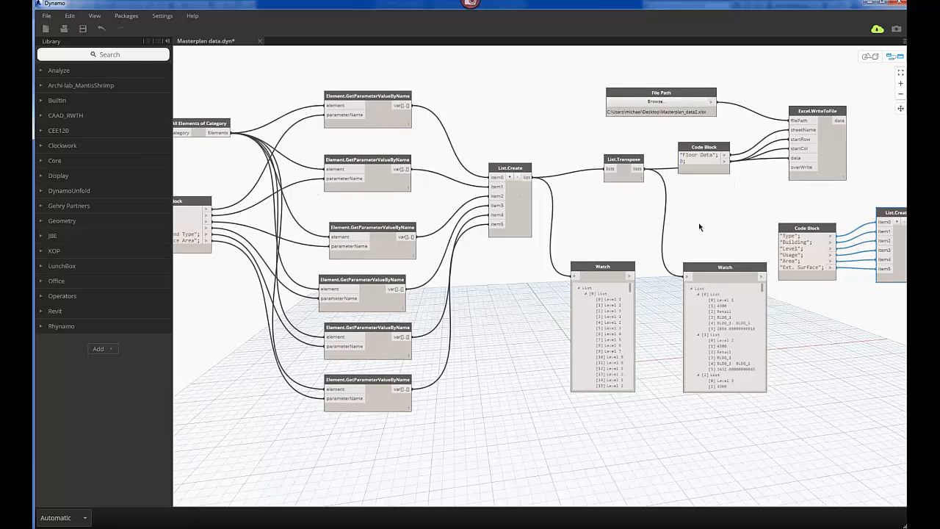
middle_click_drag(557, 124, 626, 125)
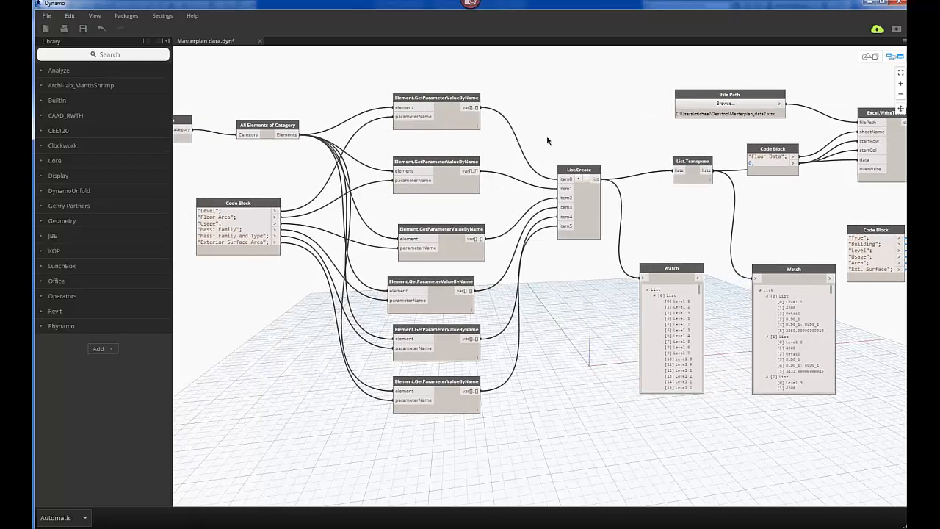
middle_click_drag(549, 140, 535, 132)
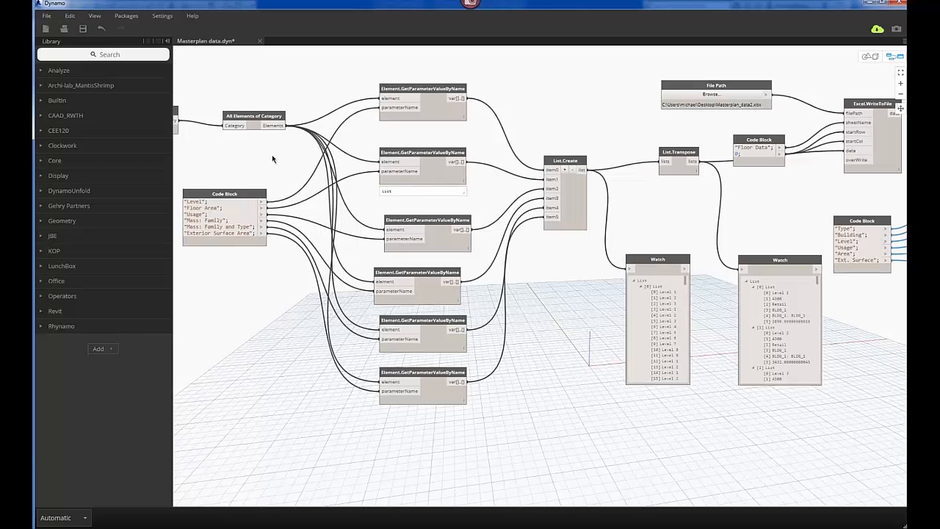
left_click(262, 222)
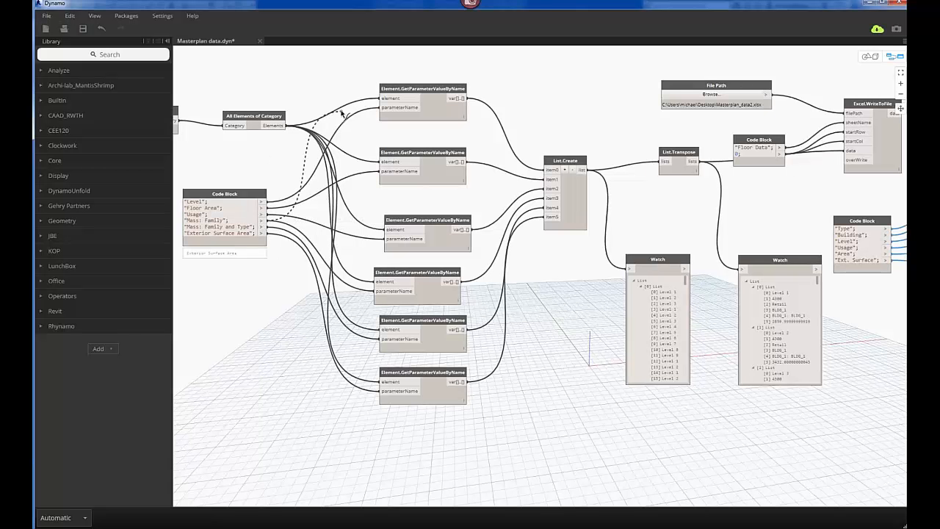
left_click(383, 108)
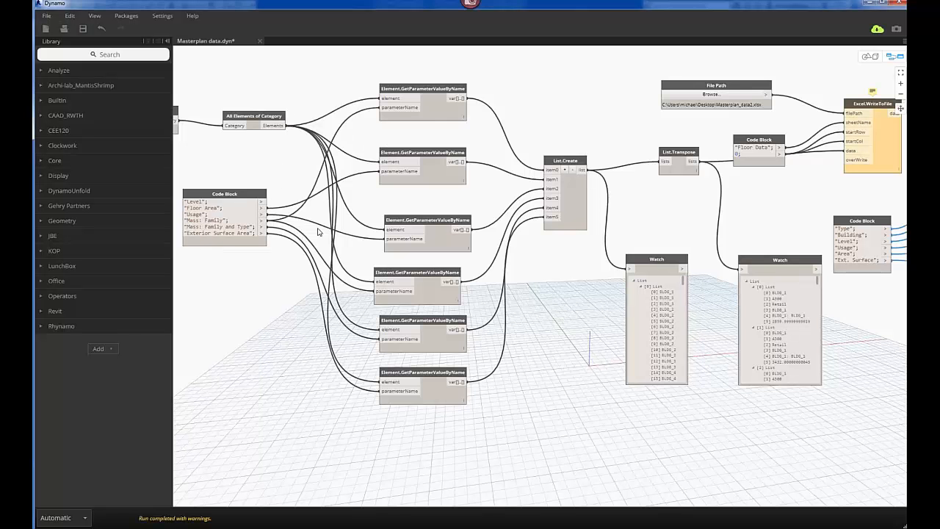
left_click(257, 228)
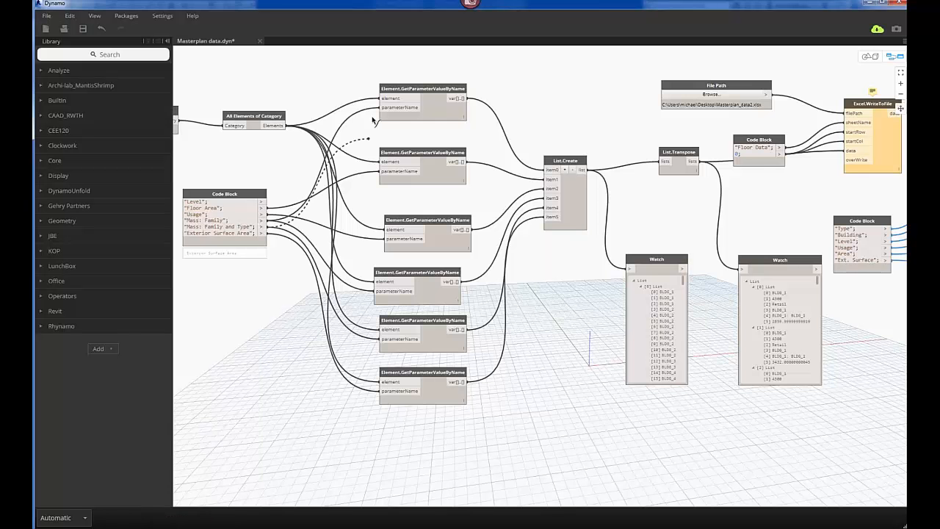
left_click(261, 220)
left_click(381, 171)
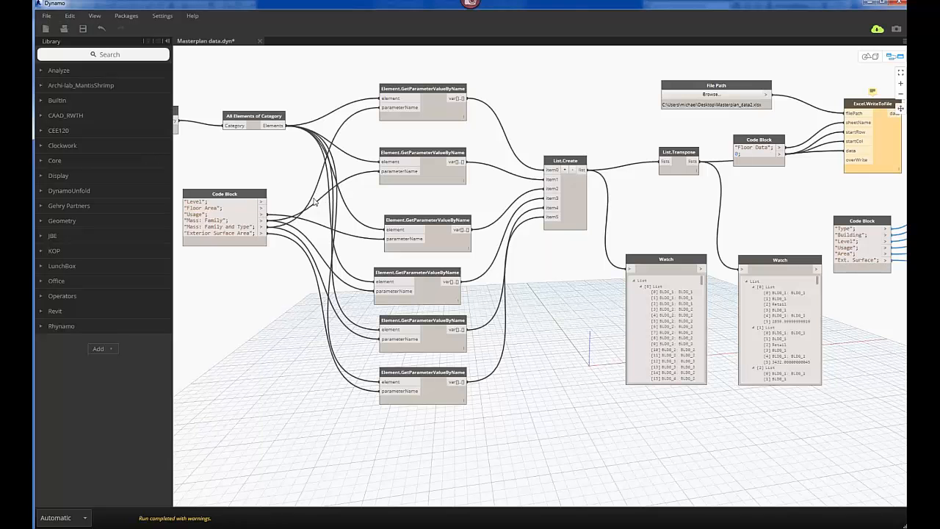
Step: Connect "Level" to the third Element.GetParameterValueByName node's parameterName and "Usage" to the fourth node's parameterName
left_click(262, 201)
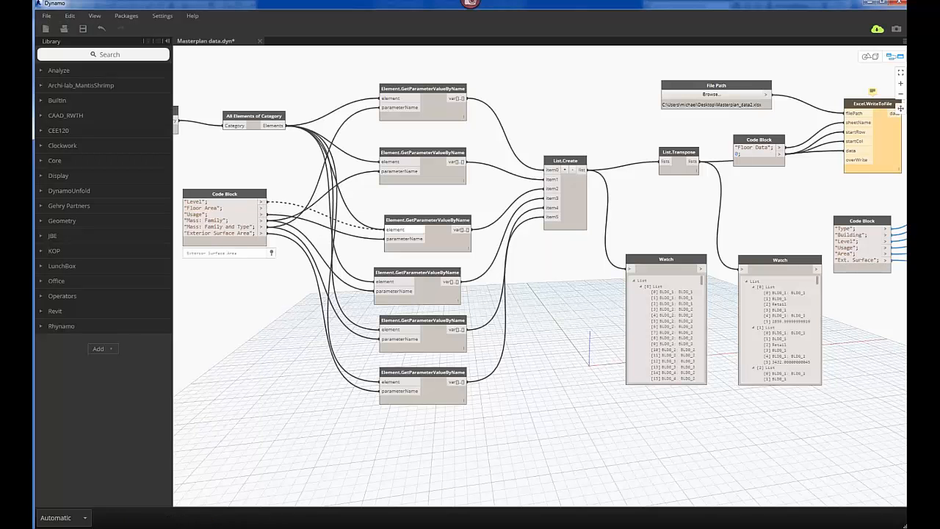
left_click(387, 239)
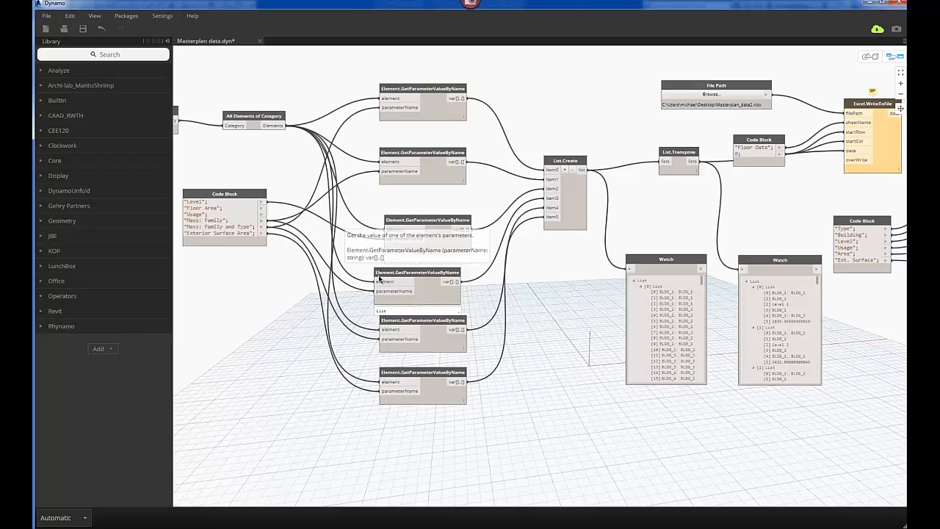
left_click(380, 280)
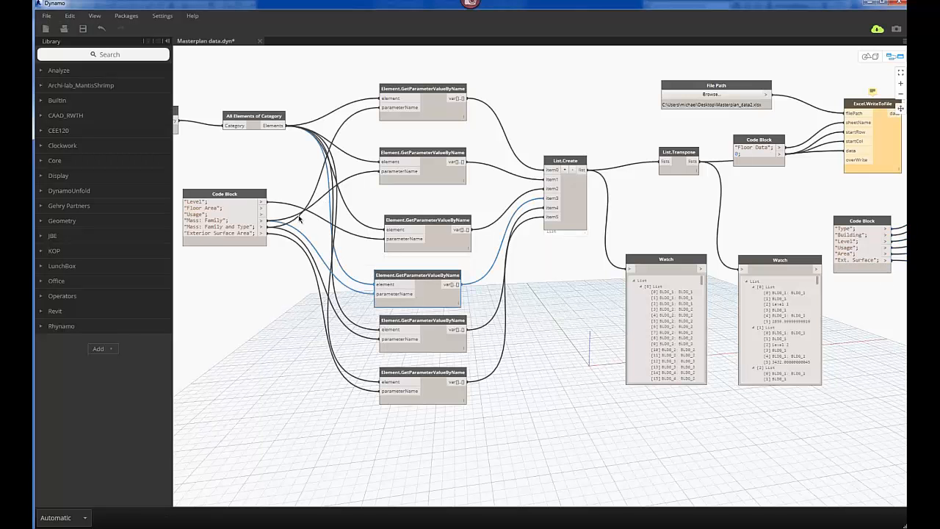
left_click(261, 215)
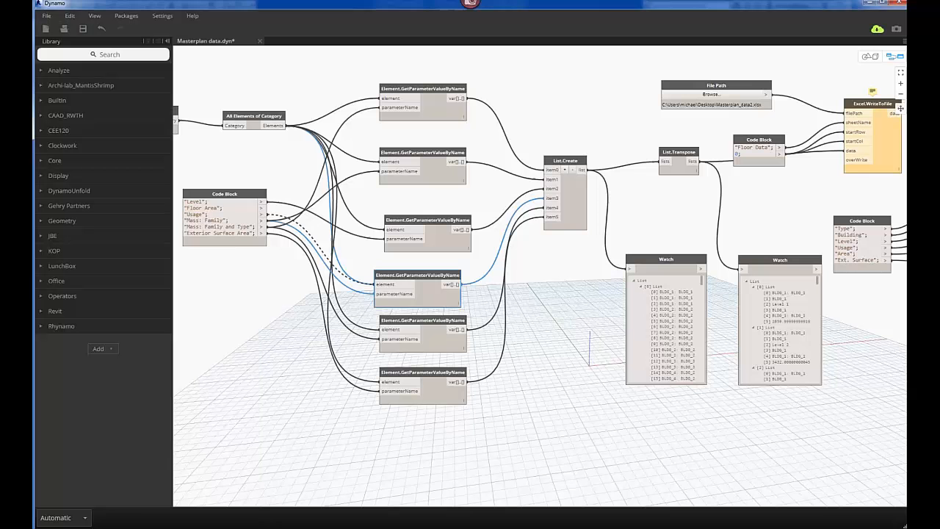
left_click(378, 293)
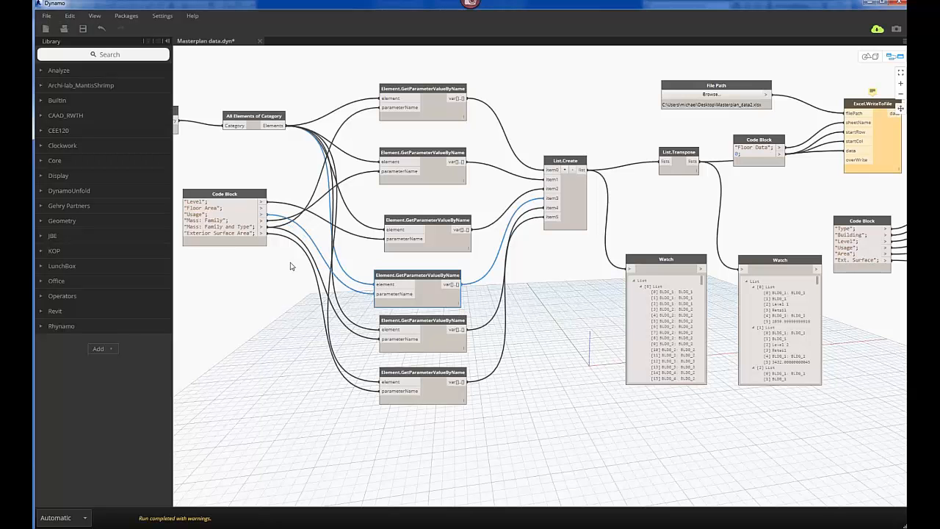
Step: Feed "Floor Area" to the fifth and "Exterior Surface Area" to the sixth Element.GetParameterValueByName node's parameterName, and nudge both nodes for clearer wiring
mouse_move(224, 215)
left_click(261, 208)
left_click(382, 338)
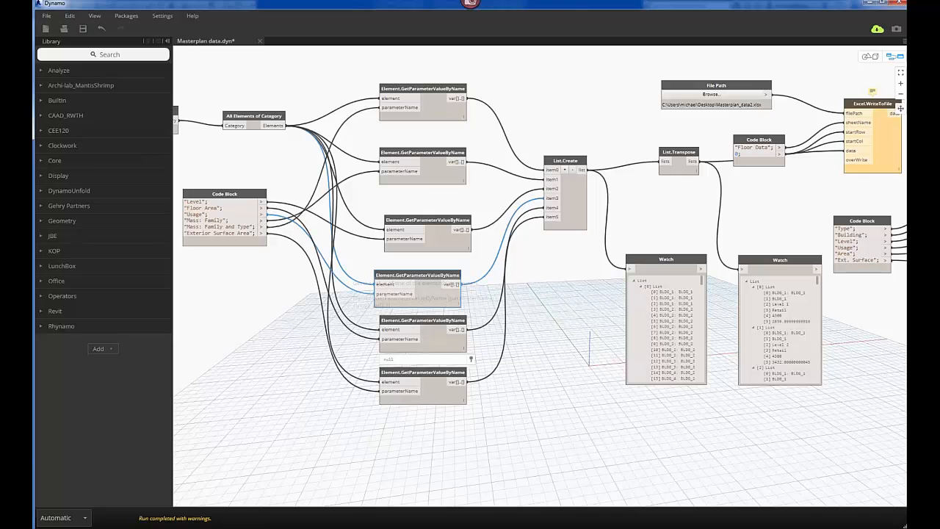
mouse_move(394, 319)
left_mouse_down()
mouse_move(403, 312)
mouse_move(382, 319)
left_mouse_up()
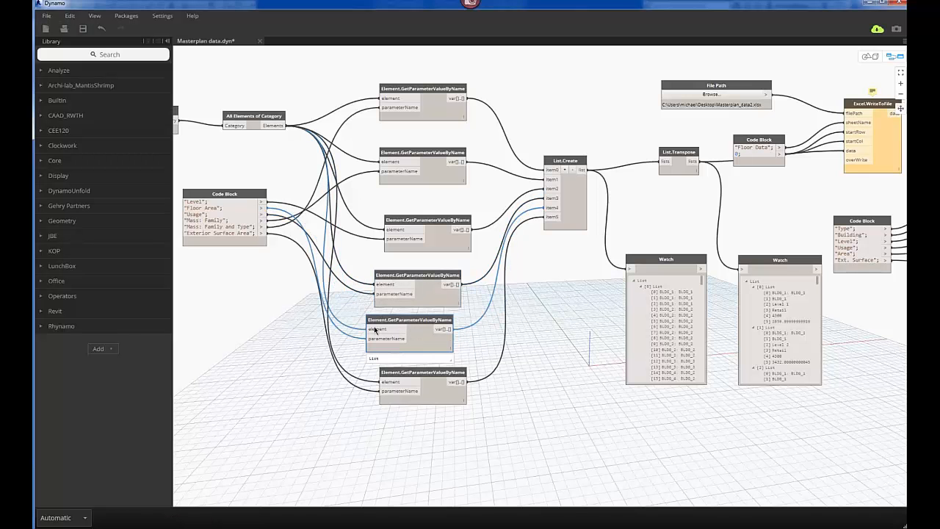
mouse_move(426, 343)
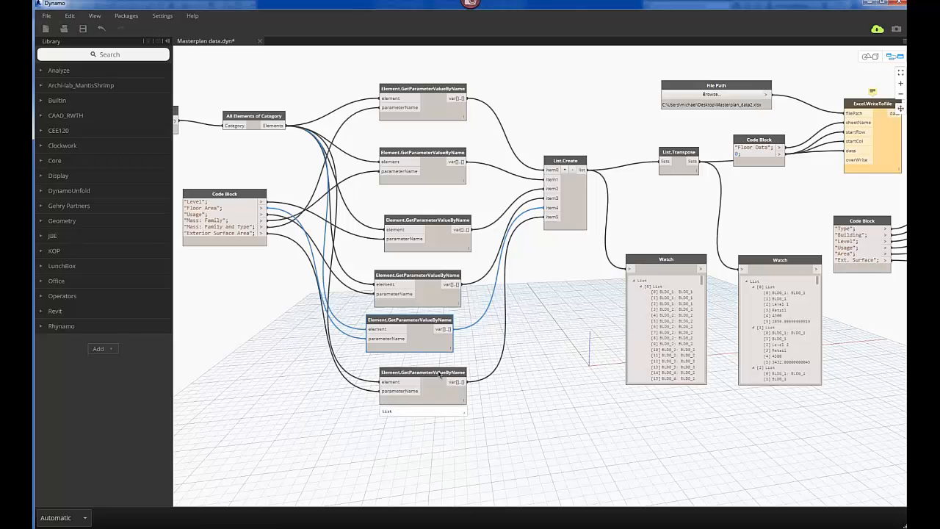
left_click_drag(439, 374, 426, 380)
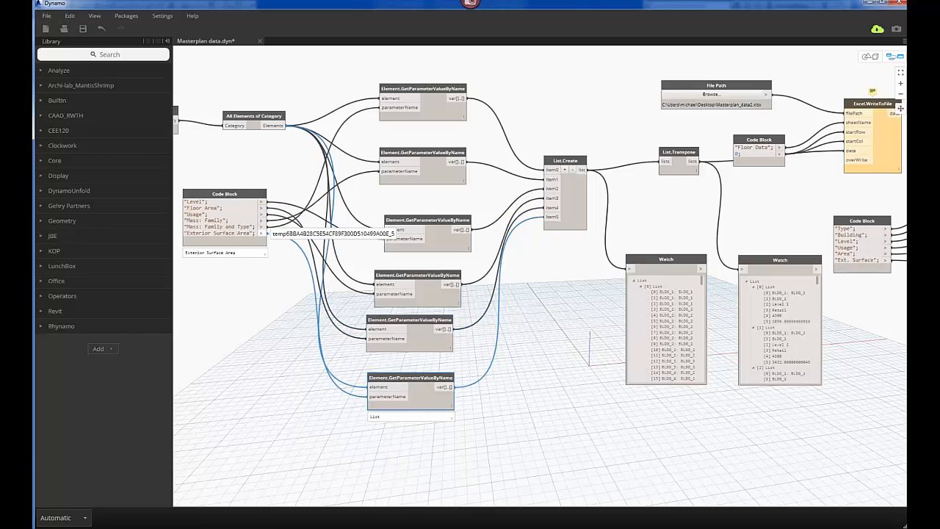
left_click_drag(263, 233, 371, 397)
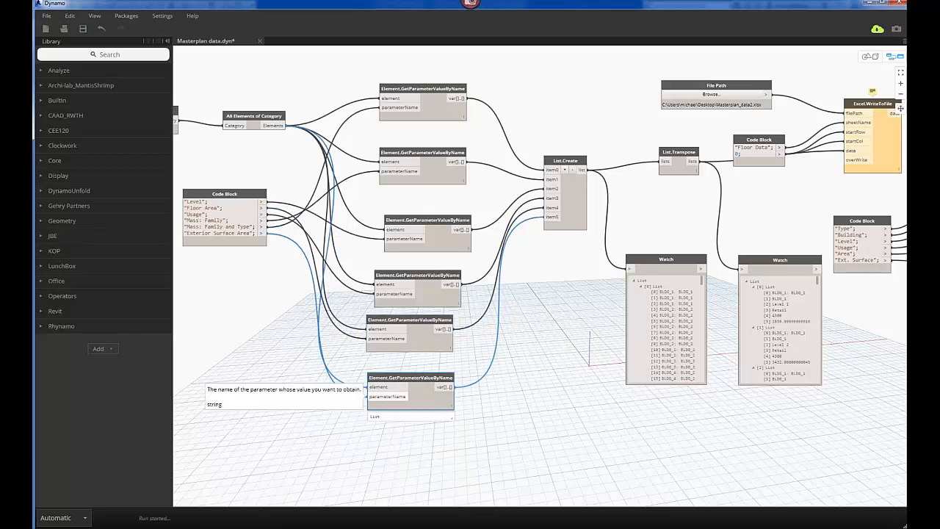
Step: Close the Masterplan_data2.xlsx and Book7 workbooks in Excel, returning to the Dynamo graph
left_click(759, 203)
middle_click_drag(759, 204, 703, 212)
mouse_move(817, 100)
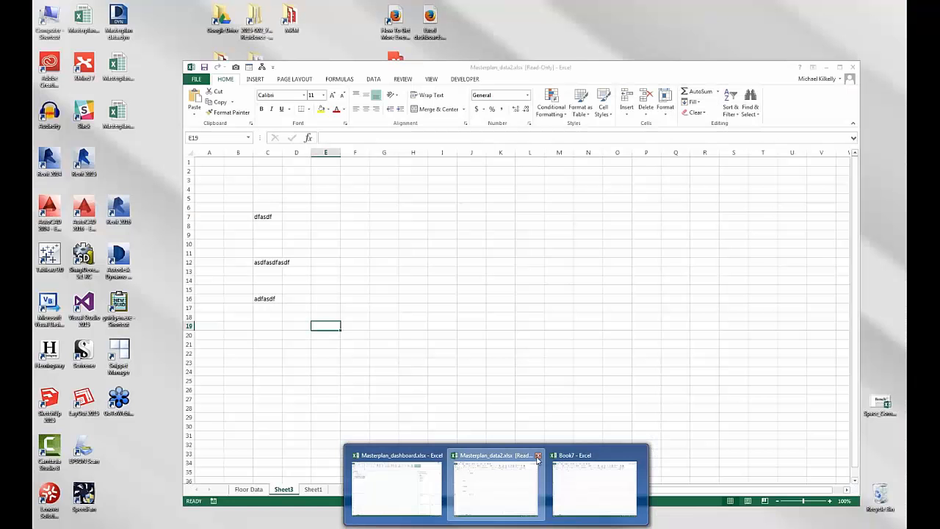
left_click(539, 456)
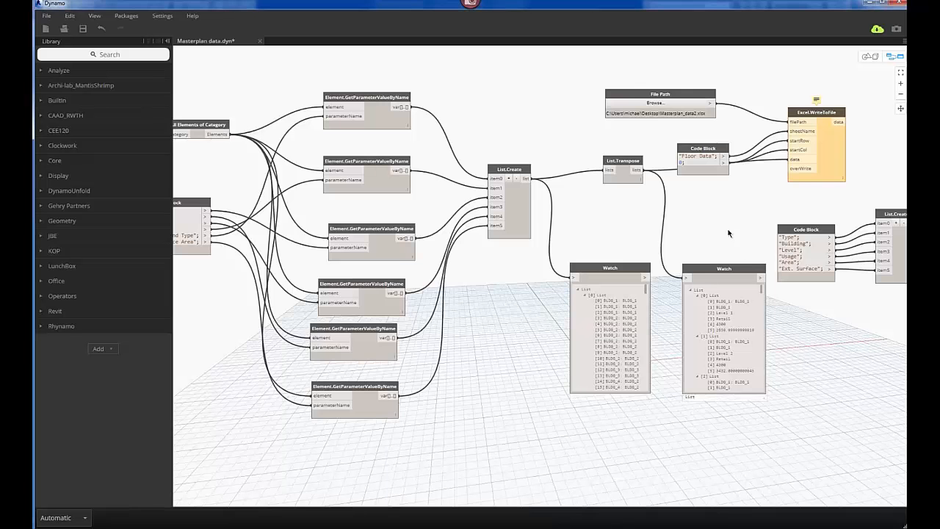
middle_click_drag(729, 233, 674, 237)
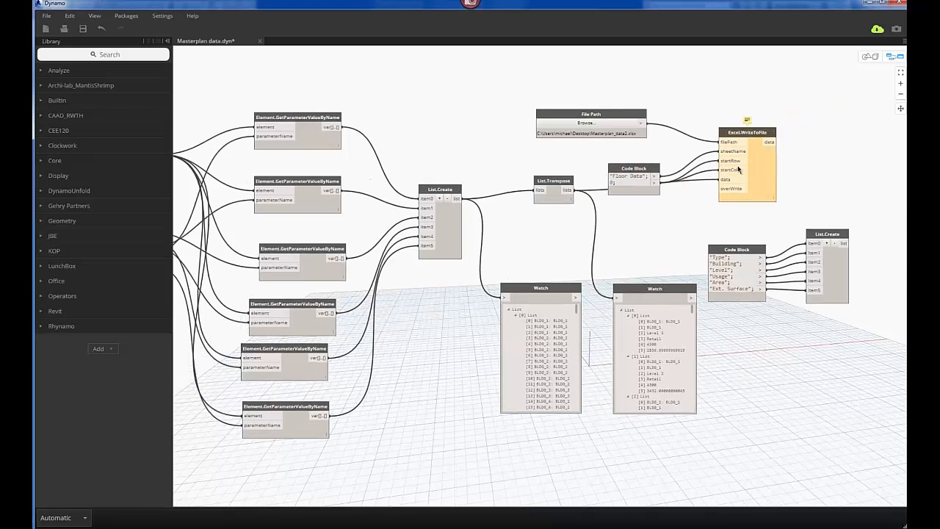
mouse_move(748, 119)
scroll(773, 128, "up", 3)
left_click(496, 527)
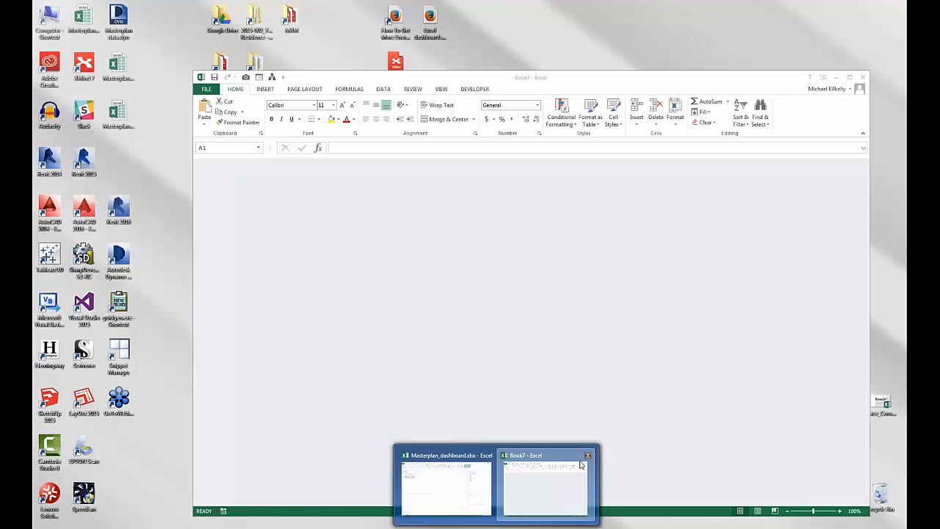
left_click(587, 455)
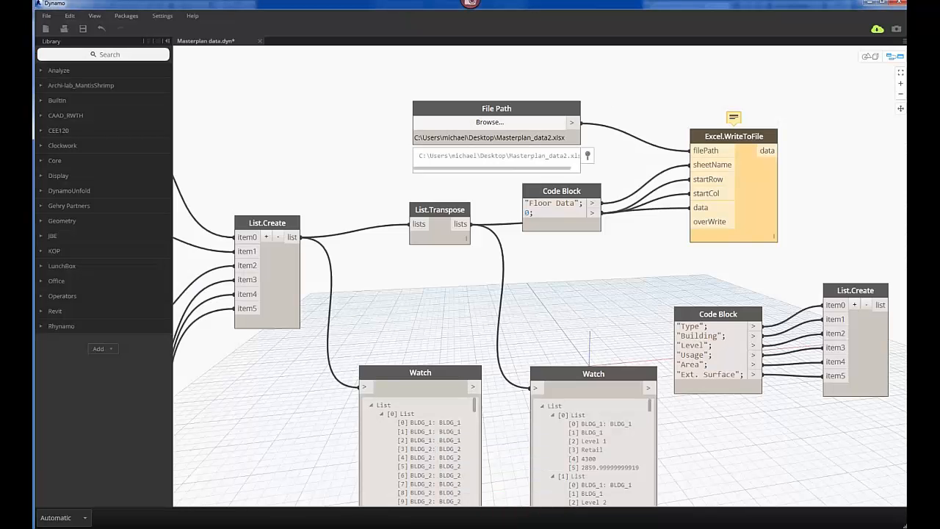
Step: Set the File Path node feeding Excel.WriteToFile to Masterplan_data.xlsx on the Desktop
left_click(489, 122)
left_click(510, 278)
scroll(511, 278, "down", 5)
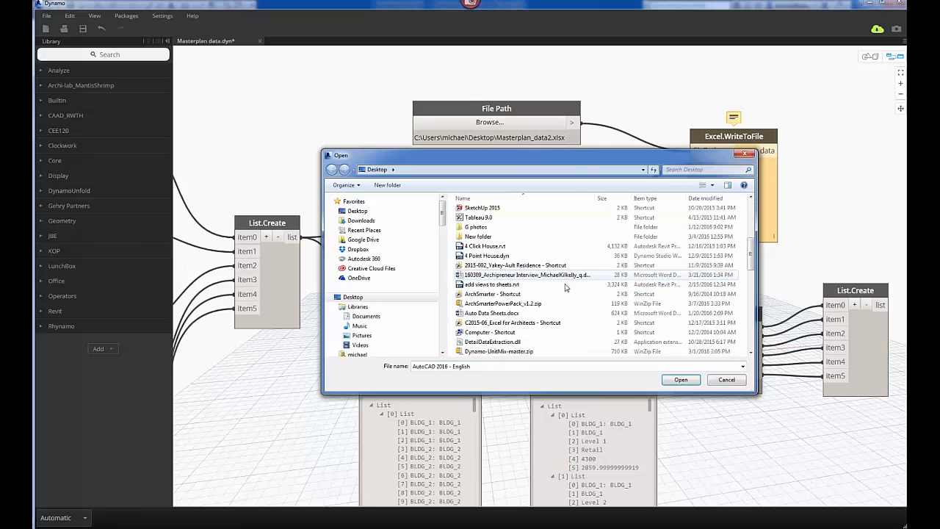
scroll(558, 308, "down", 4)
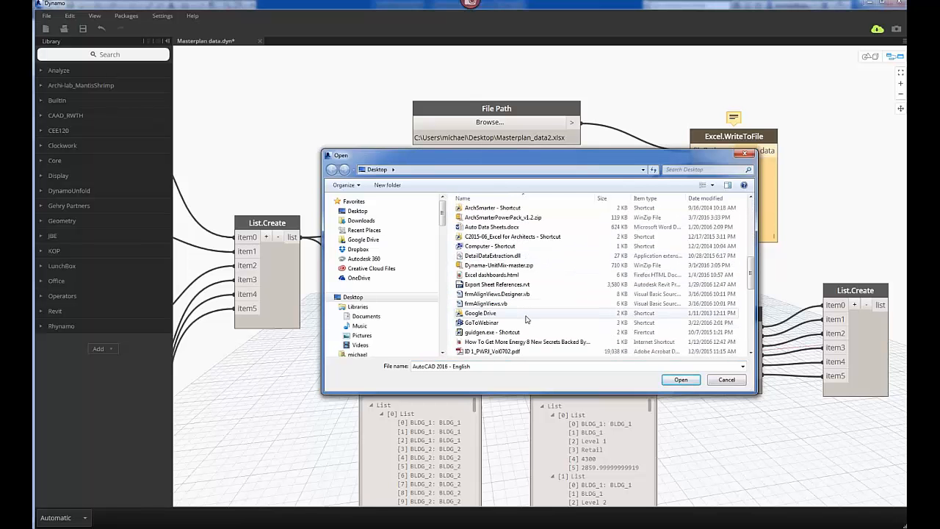
left_click(507, 333)
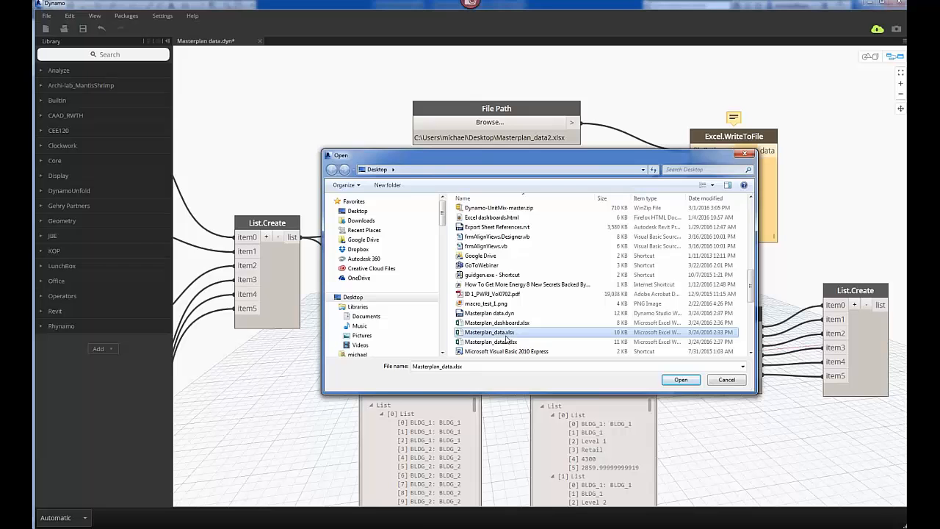
left_click(681, 380)
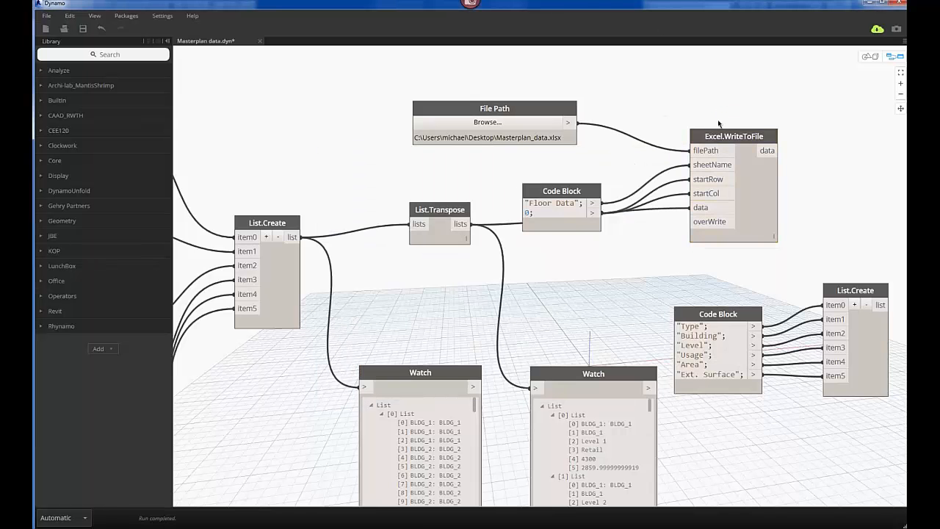
scroll(718, 119, "down", 5)
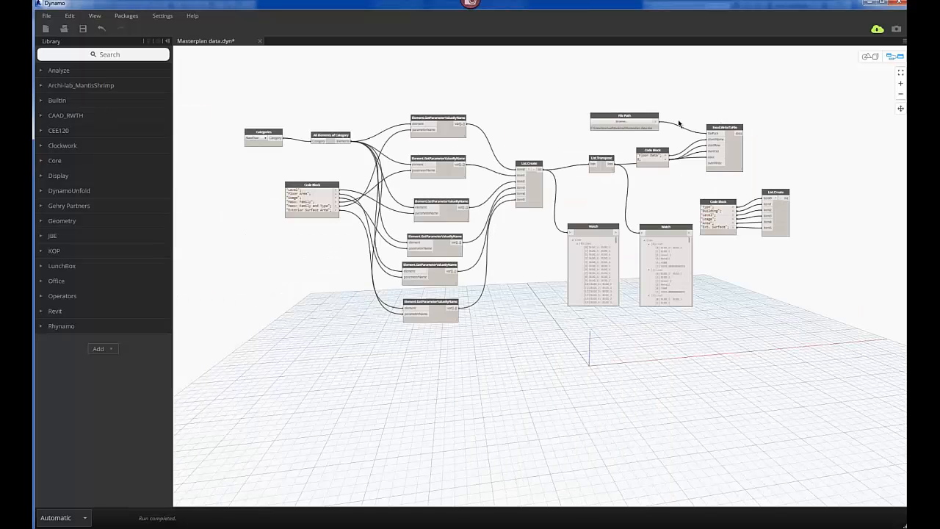
Step: Switch to Masterplan_data.xlsx in Excel and widen columns A, B and D of the Floor Data sheet to fit their contents
scroll(730, 118, "up", 3)
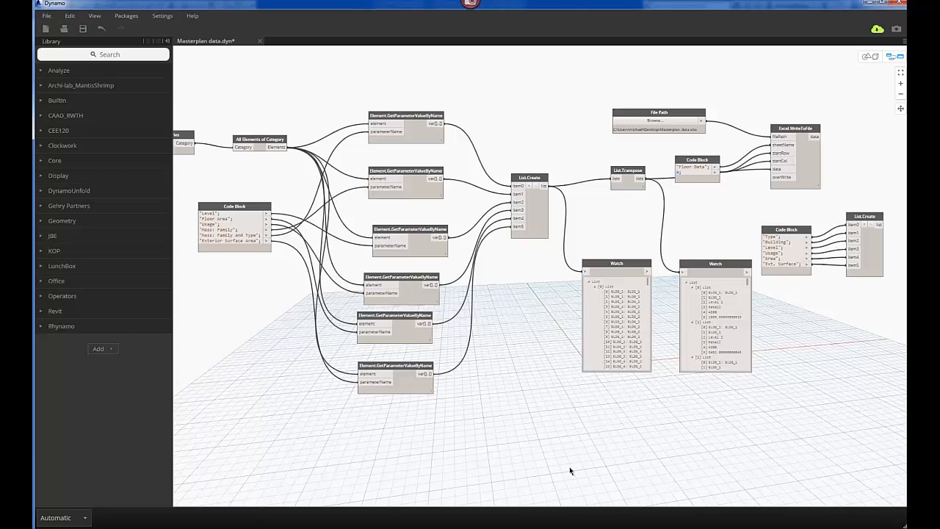
scroll(569, 467, "down", 1)
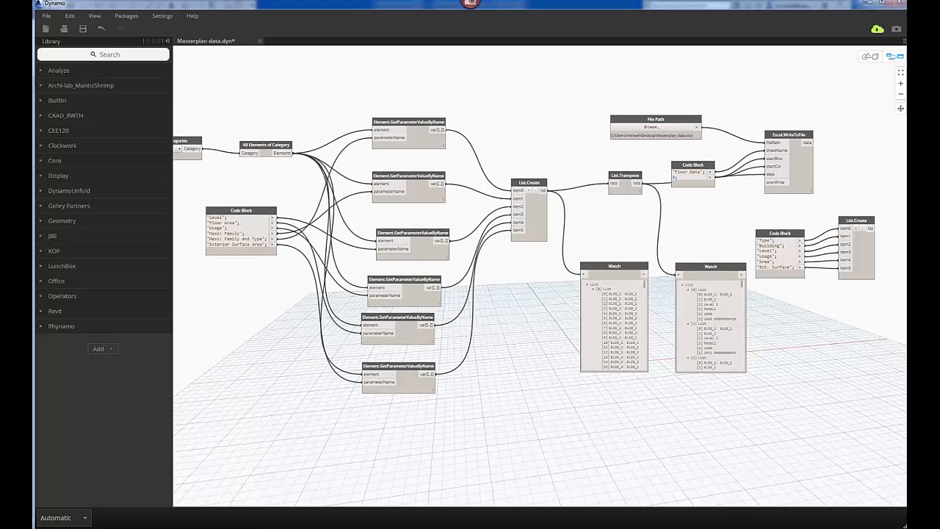
left_click(550, 495)
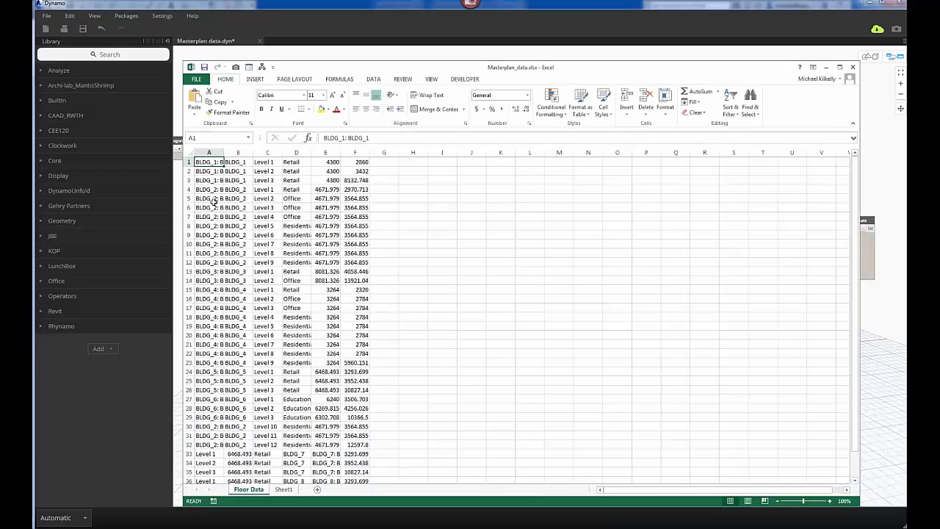
double_click(224, 152)
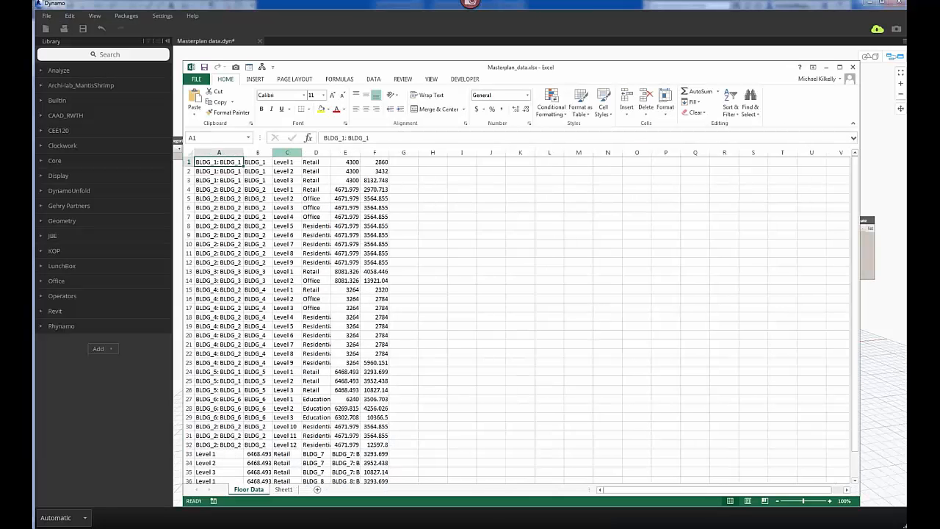
double_click(272, 152)
left_click_drag(310, 152, 307, 153)
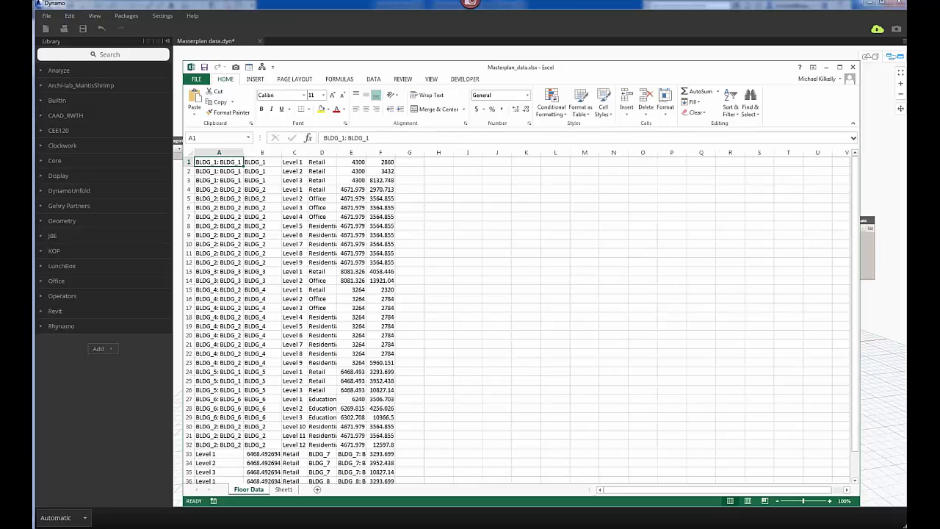
left_click_drag(219, 152, 263, 152)
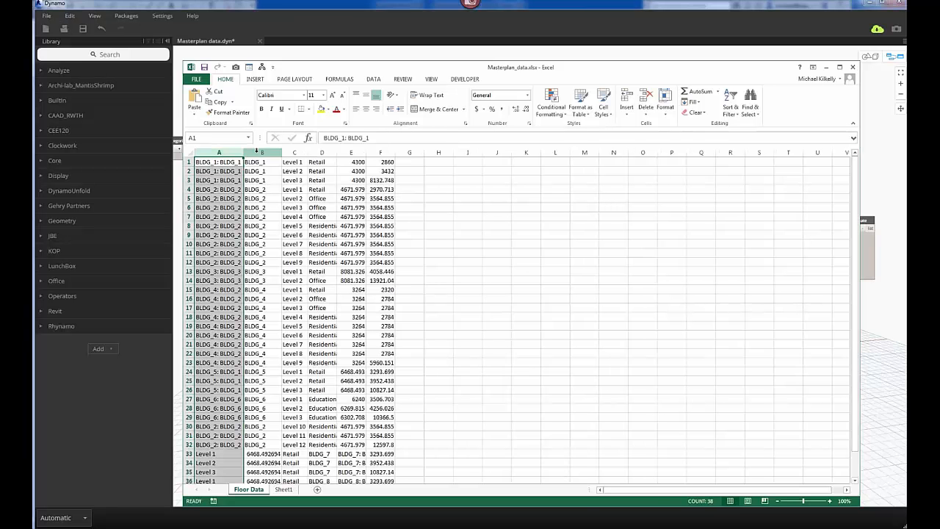
left_click(293, 152)
left_click_drag(336, 152, 343, 153)
left_click(357, 152)
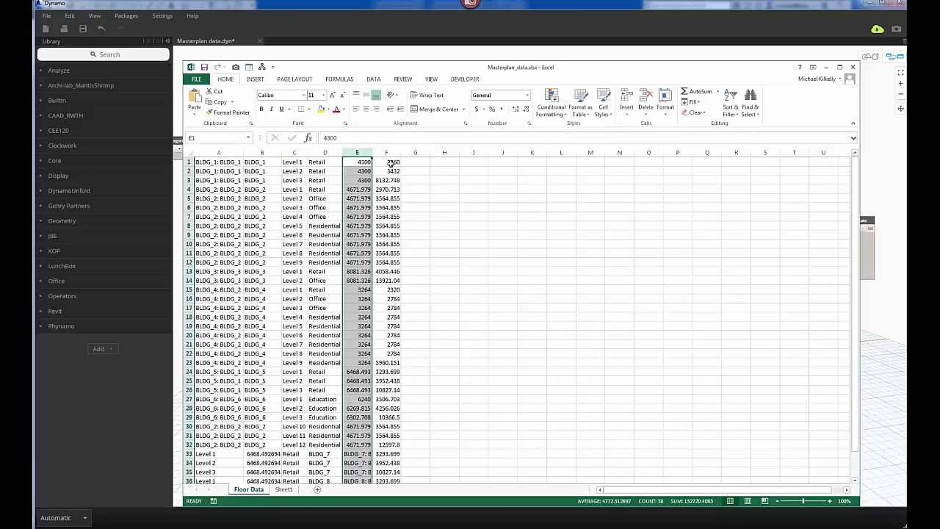
Step: Return to the Dynamo graph and add a List.AddItemToFront node near the column-header List.Create node
left_click(479, 22)
middle_click_drag(733, 226, 592, 236)
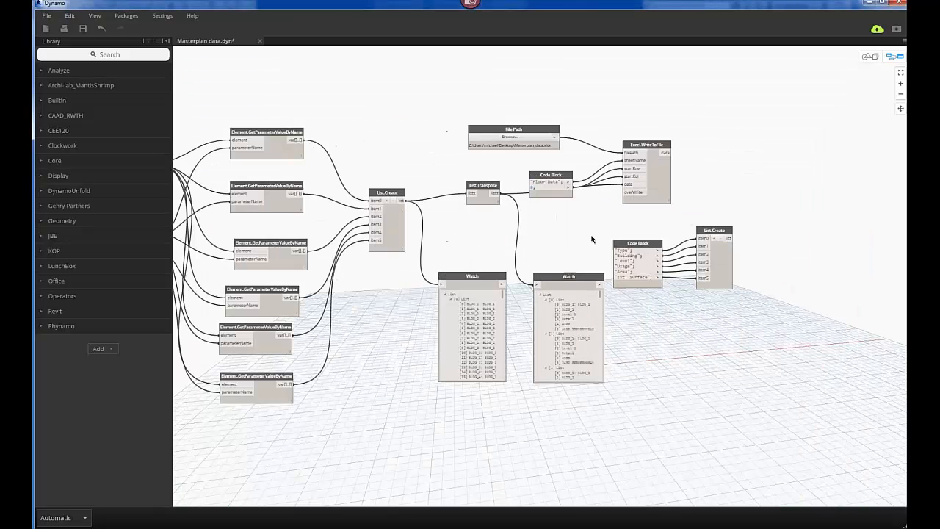
scroll(630, 237, "up", 2)
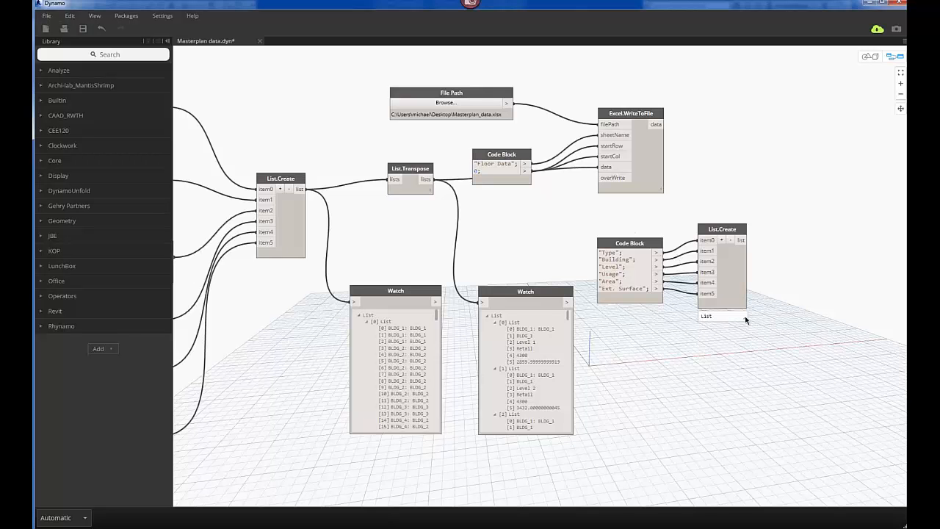
left_click(745, 317)
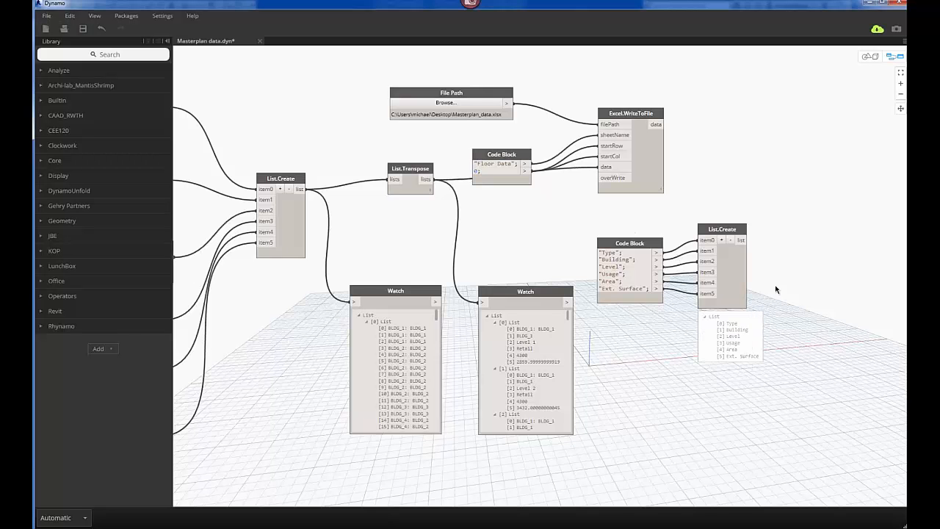
left_click(102, 54)
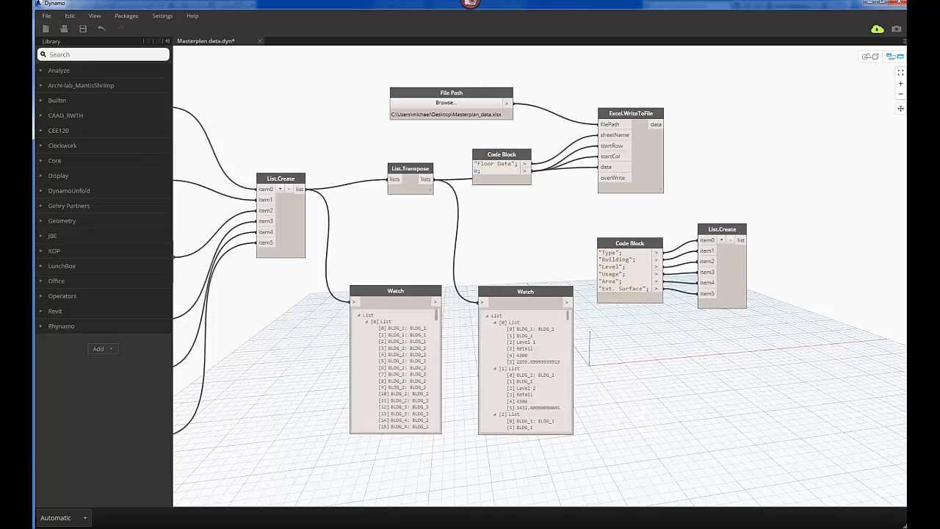
type("list.add")
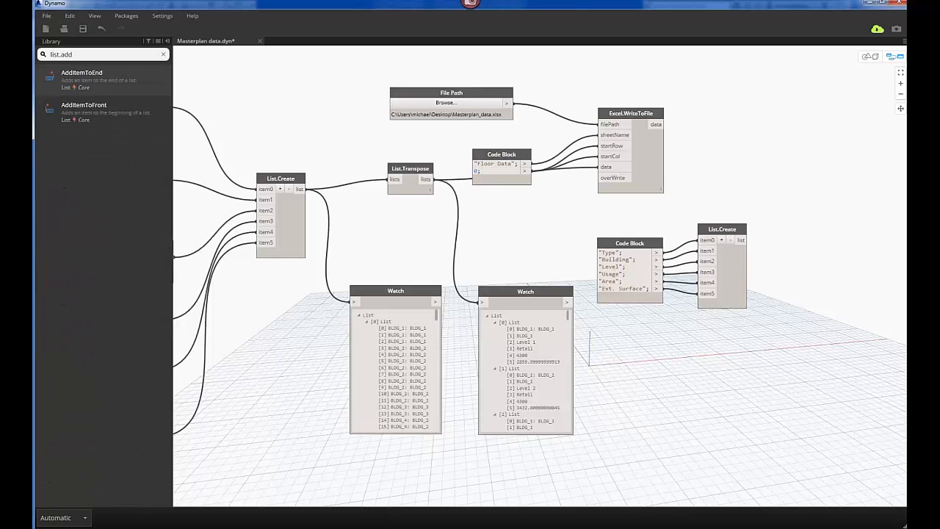
left_click(91, 116)
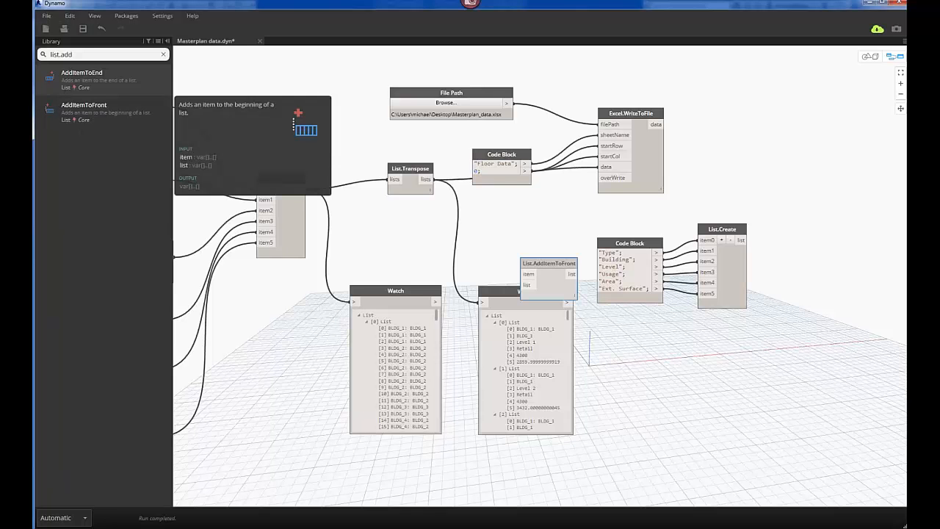
left_click_drag(546, 266, 776, 180)
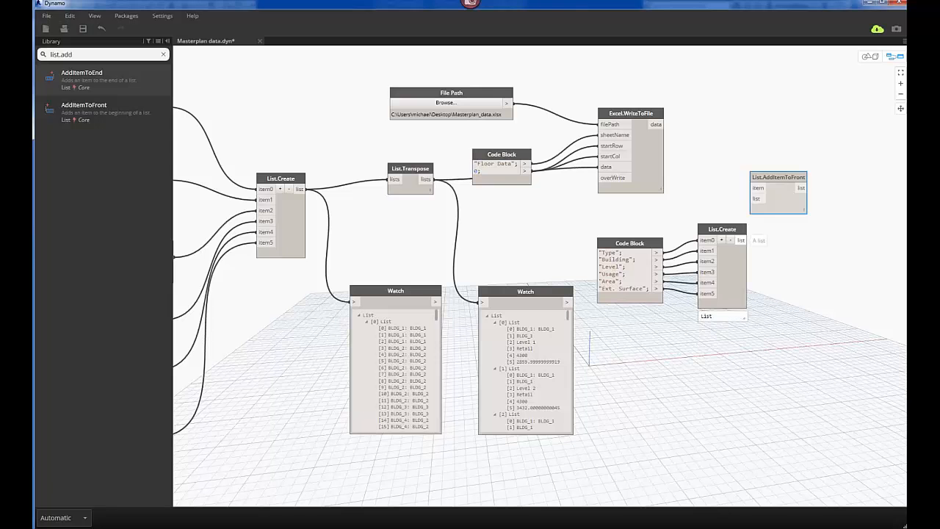
Step: Connect the header List.Create output to List.AddItemToFront's item input and the List.Transpose output to its list input
mouse_move(740, 248)
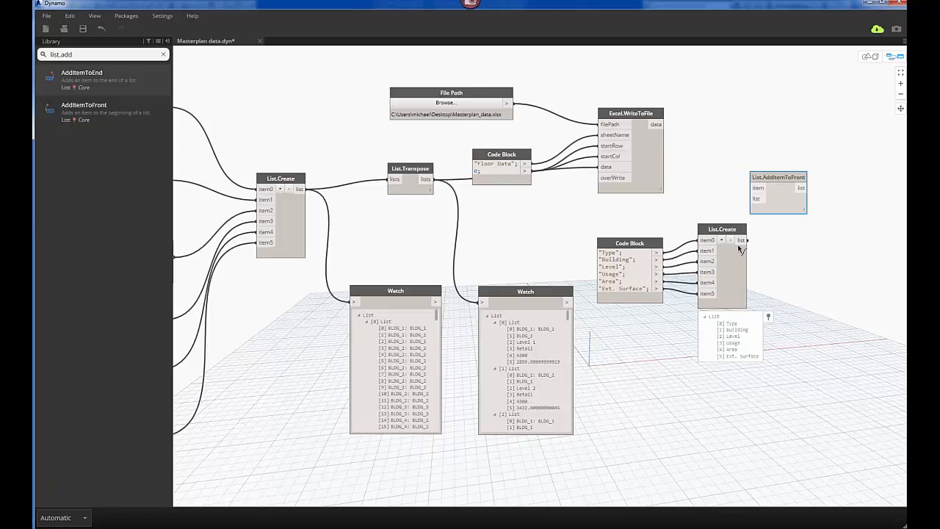
left_click(741, 248)
left_click(757, 188)
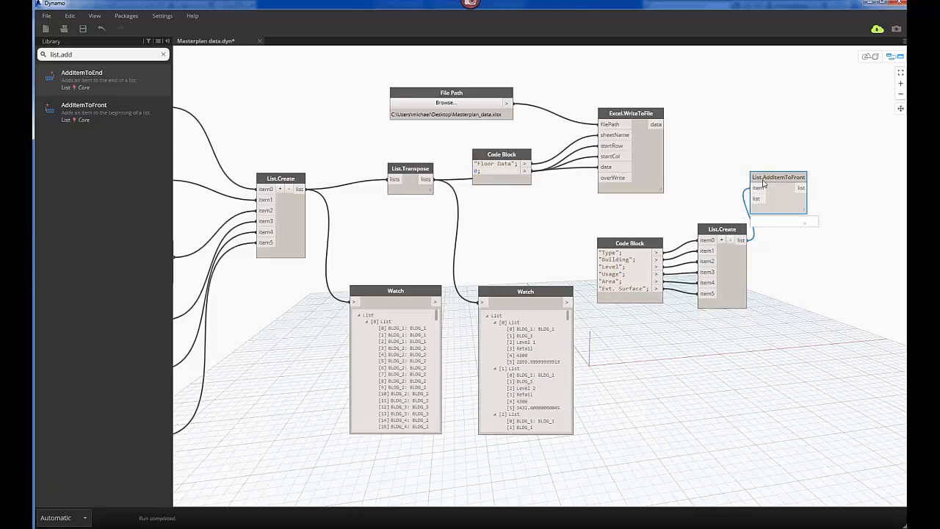
left_click_drag(764, 184, 800, 182)
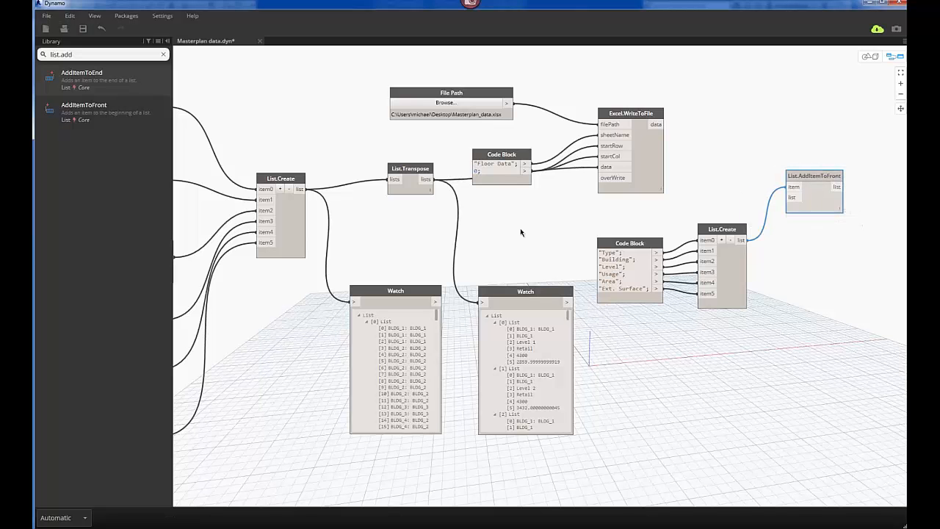
left_click(429, 180)
left_click(791, 198)
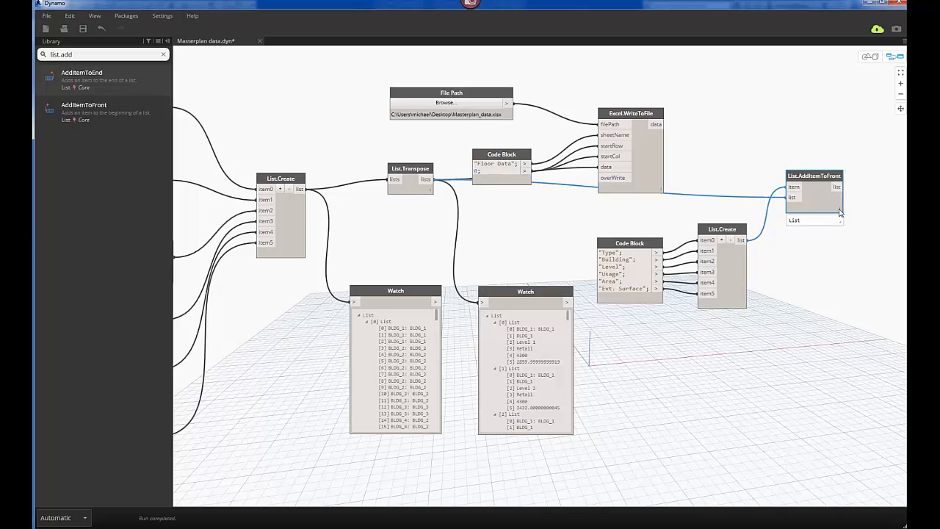
mouse_move(840, 225)
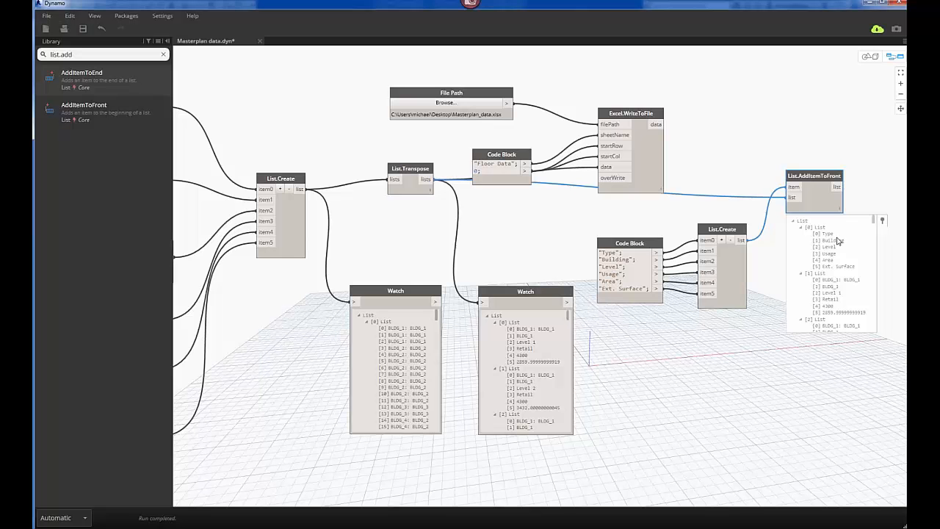
Step: Rearrange the header List.Create, List.AddItemToFront and Excel.WriteToFile nodes, and feed List.AddItemToFront's list into Excel.WriteToFile's data input
left_click(760, 220)
left_click_drag(735, 226, 724, 228)
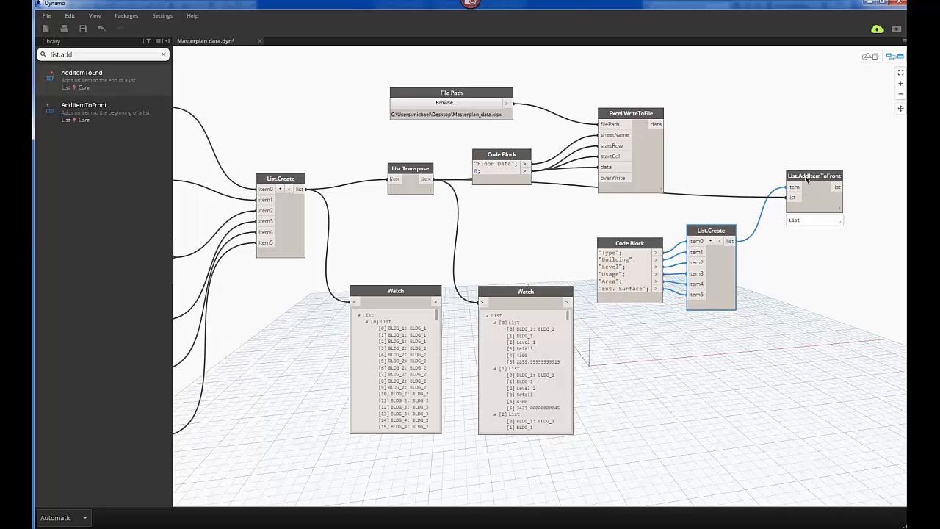
mouse_move(806, 180)
left_mouse_down()
mouse_move(798, 196)
mouse_move(794, 185)
left_mouse_up()
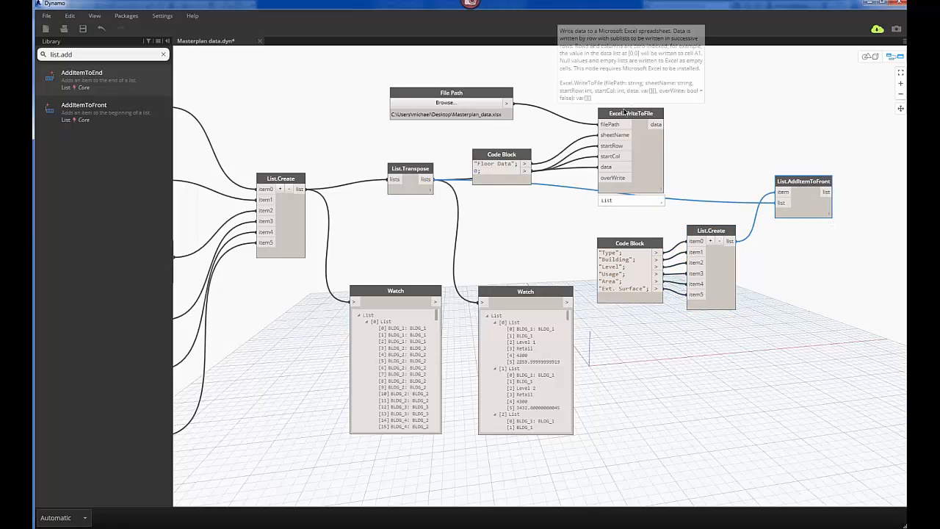
left_click_drag(627, 105, 727, 74)
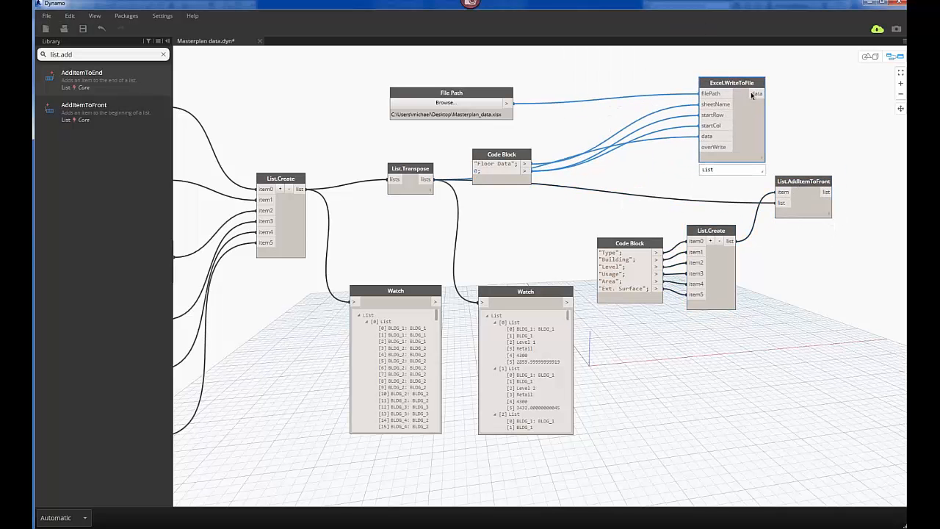
left_click(832, 192)
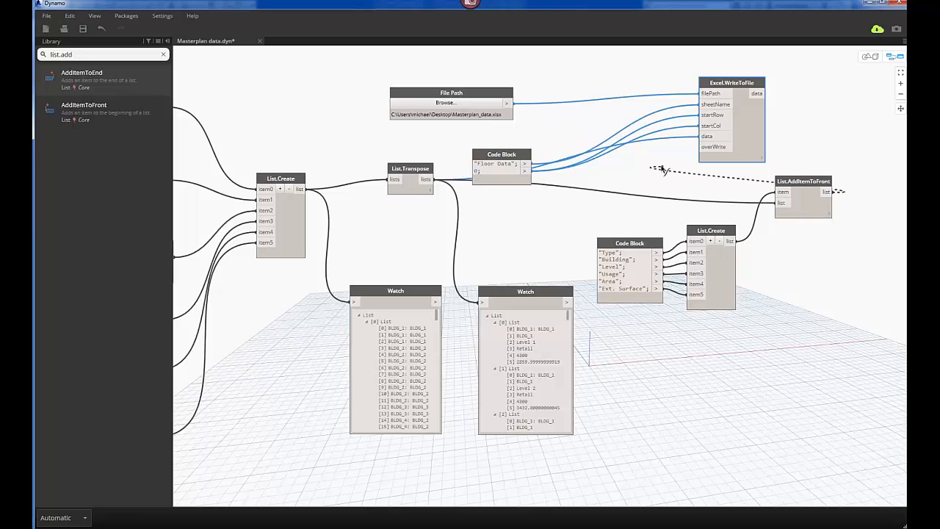
left_click(700, 137)
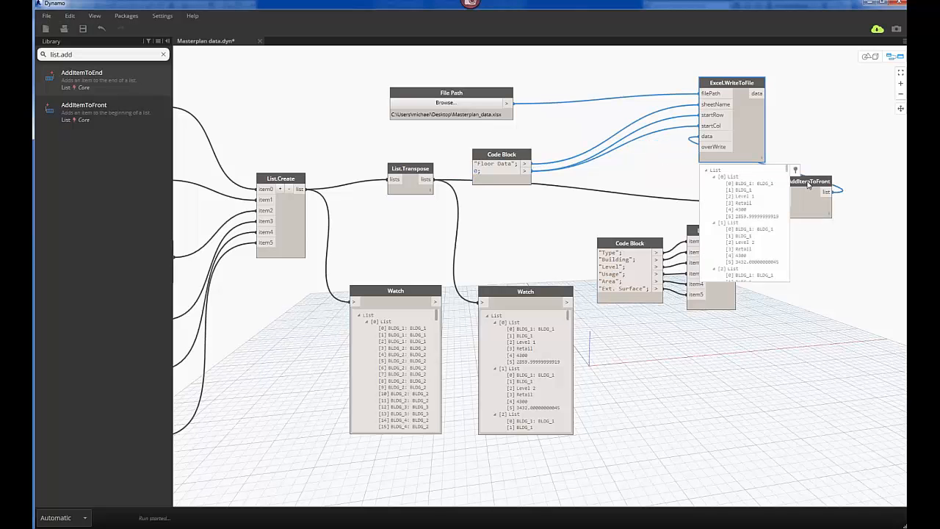
left_click_drag(805, 192, 803, 200)
left_click(829, 157)
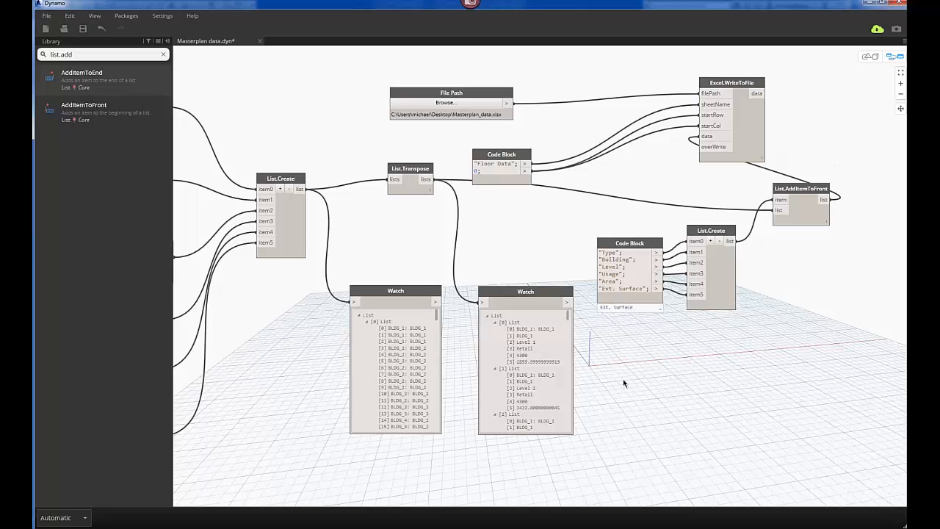
Step: Switch to Masterplan_data.xlsx and check the header row of the Floor Data sheet
mouse_move(524, 522)
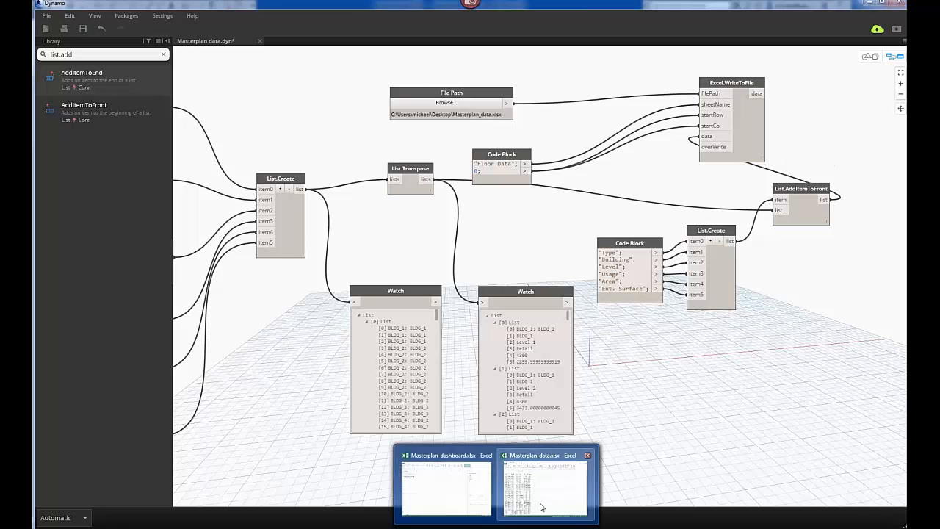
left_click(541, 507)
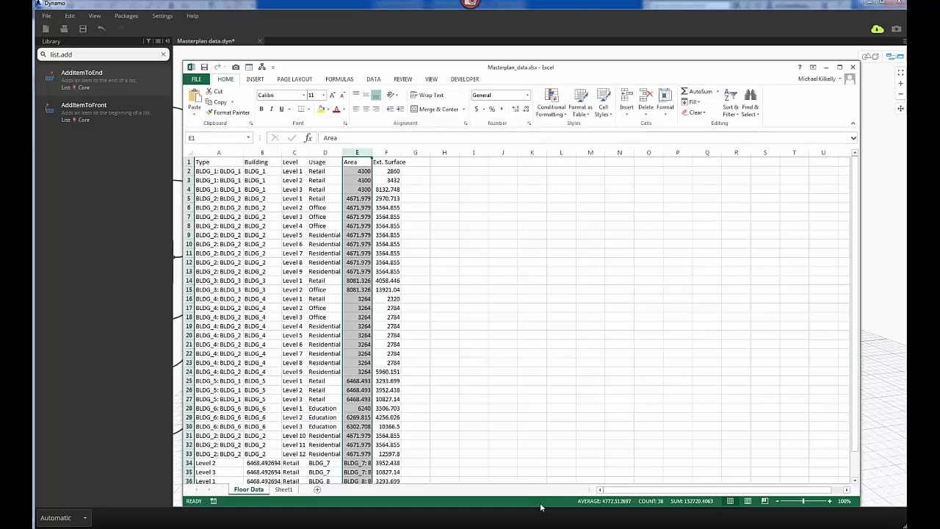
left_click(216, 163)
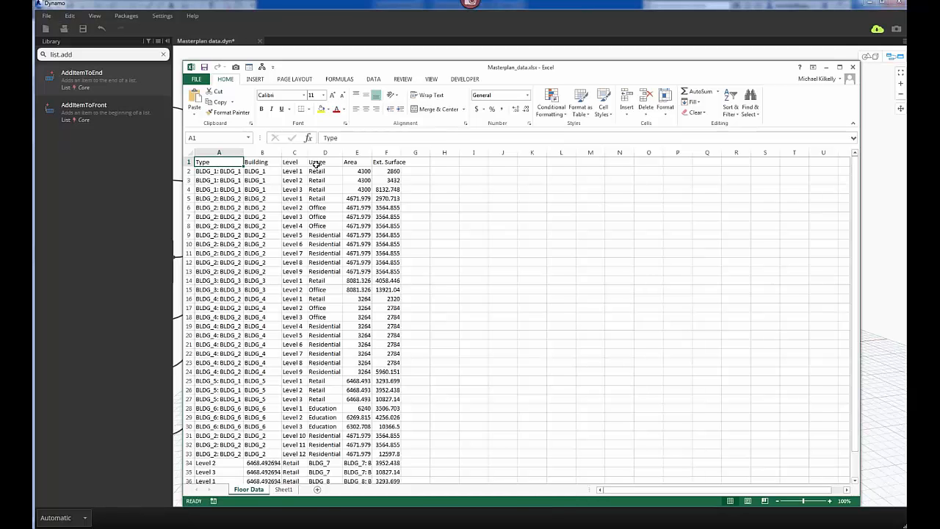
left_click(412, 162)
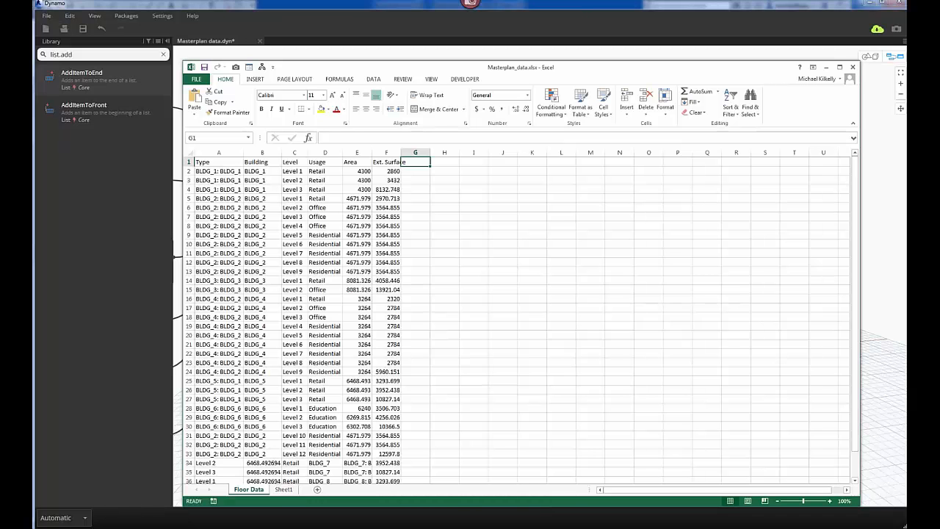
Step: Switch to the Masterplan_dashboard.xlsx workbook and add a new worksheet named Dashboard
left_click(467, 497)
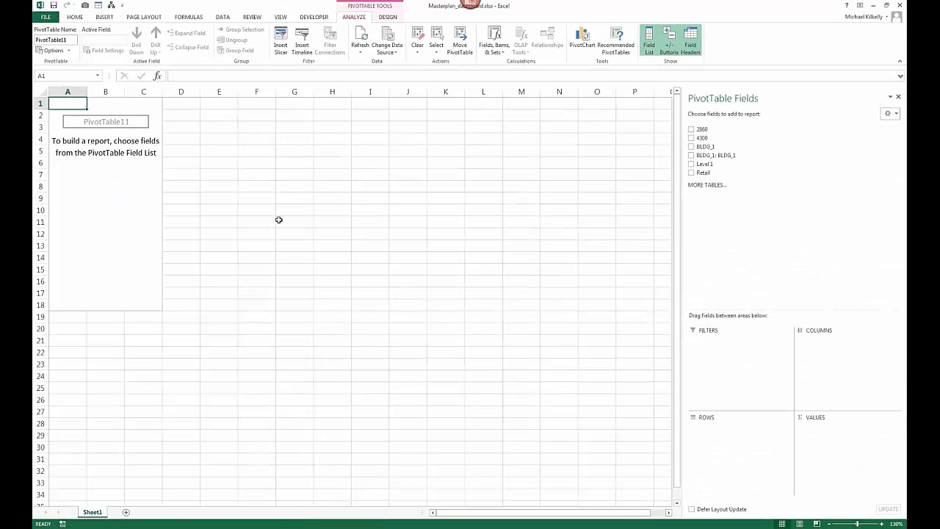
left_click(270, 257)
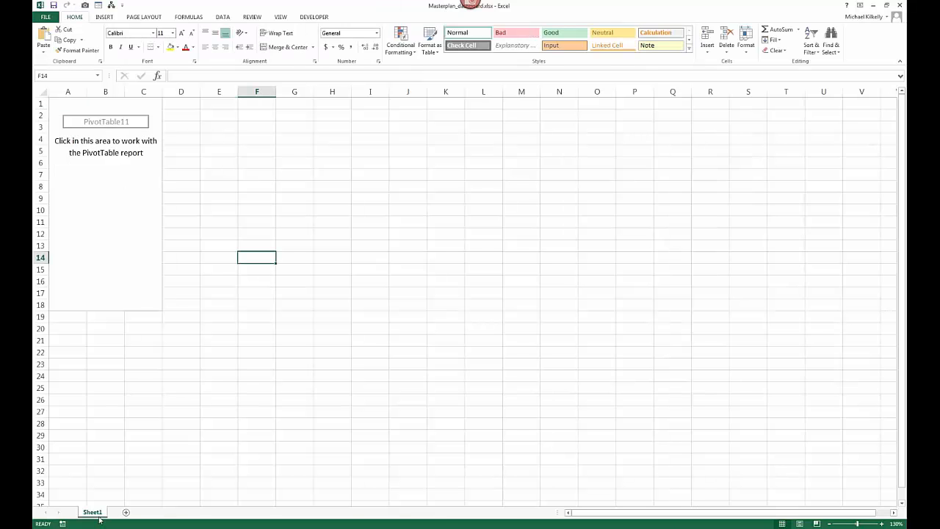
left_click(132, 180)
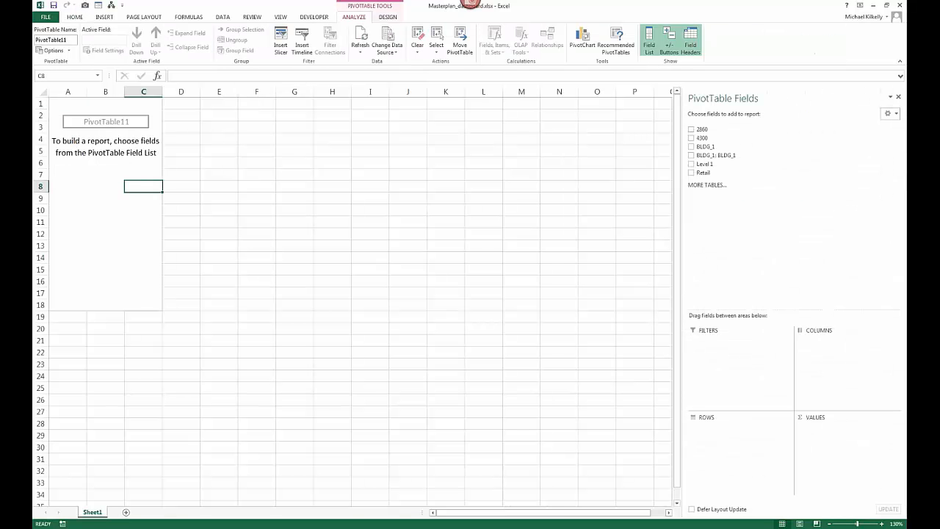
left_click(126, 513)
right_click(125, 512)
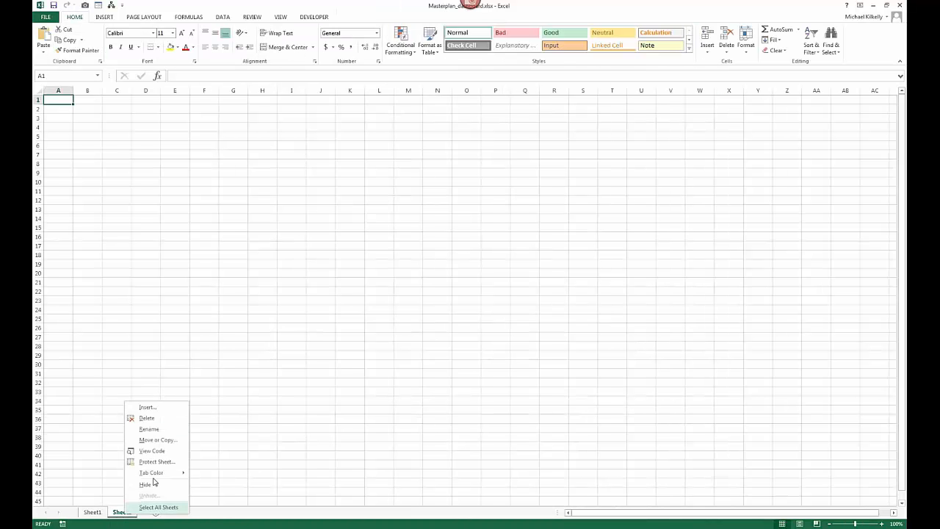
left_click(149, 429)
type("Dashb")
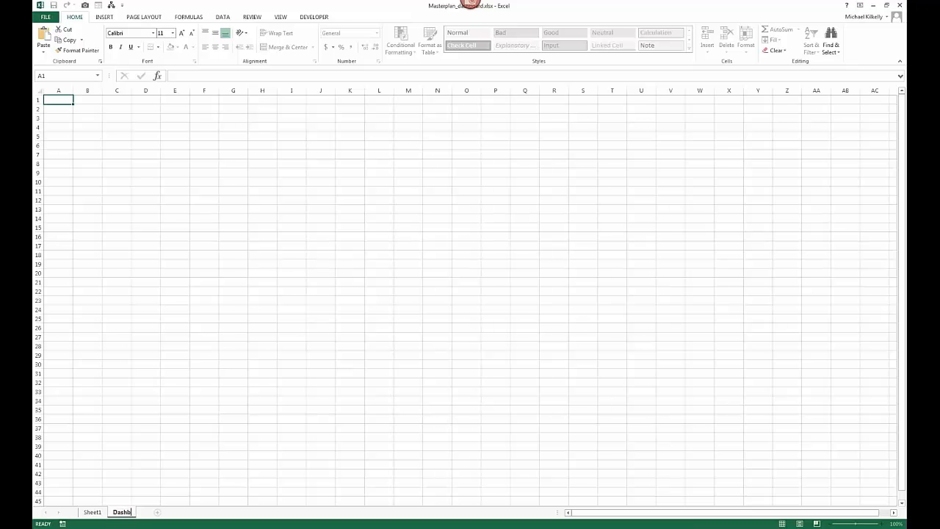
type("aoard")
key("Return")
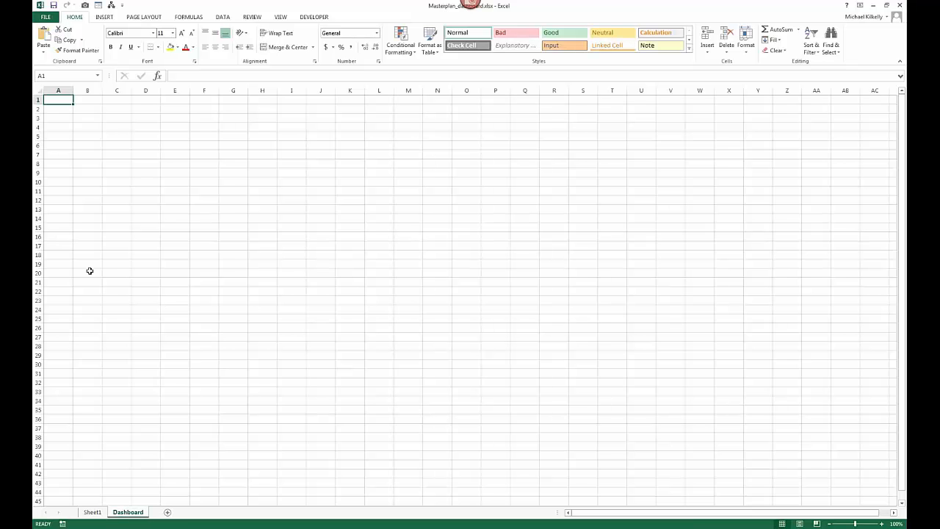
Step: Start a PivotTable at cell A1 of the Dashboard sheet with an external data source and open the connection choices
left_click(109, 20)
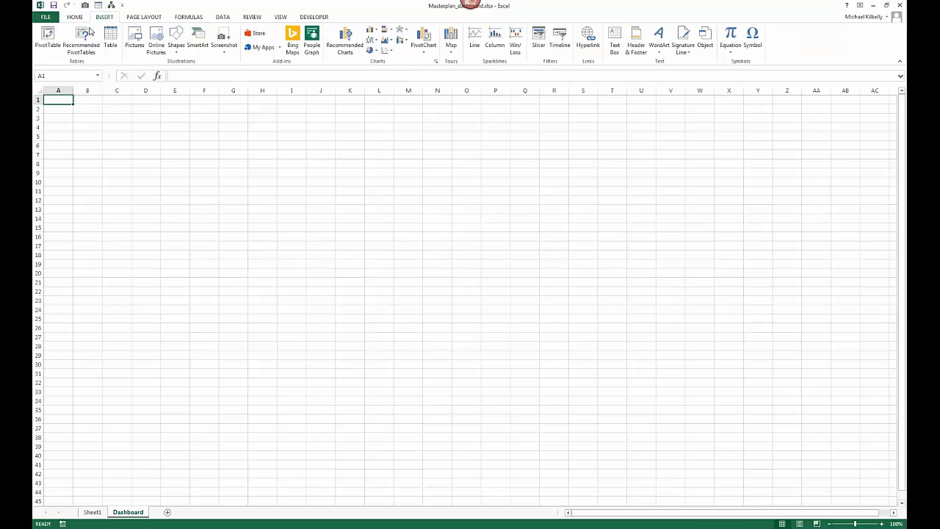
left_click(47, 35)
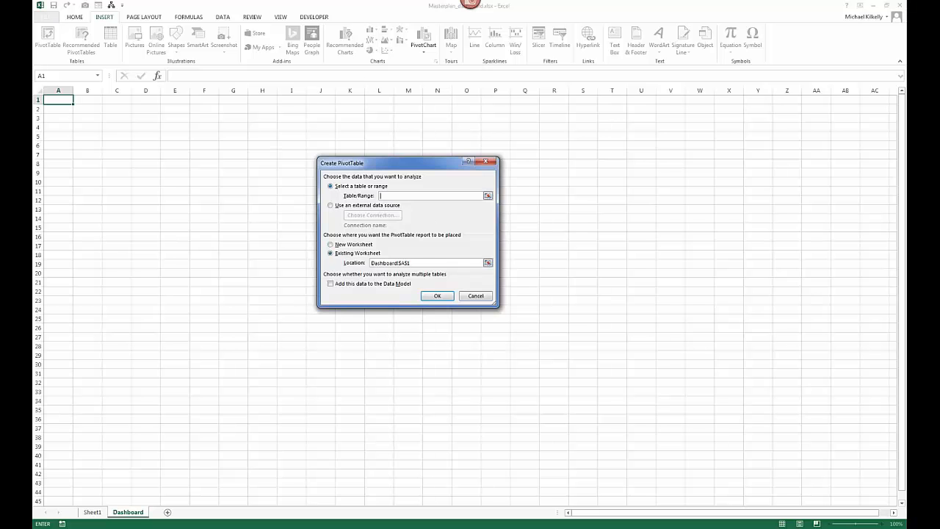
left_click_drag(384, 163, 318, 146)
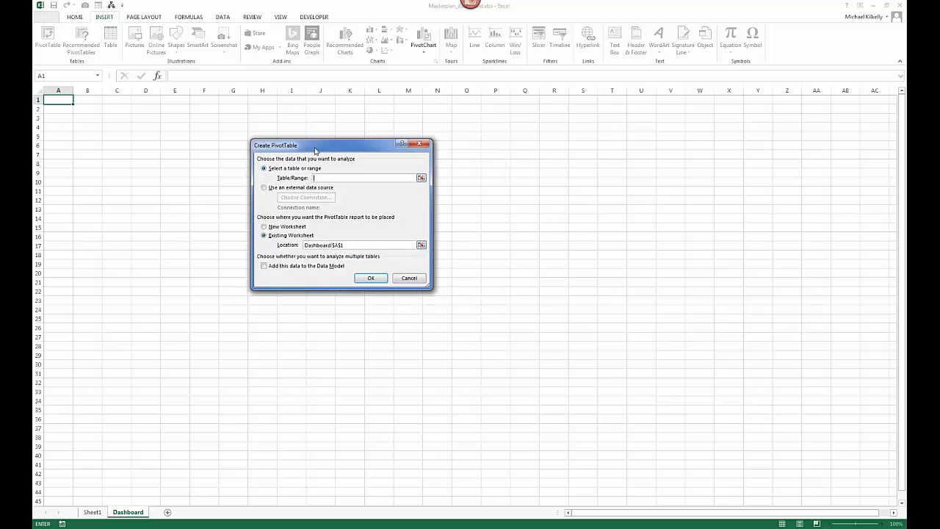
left_click(282, 188)
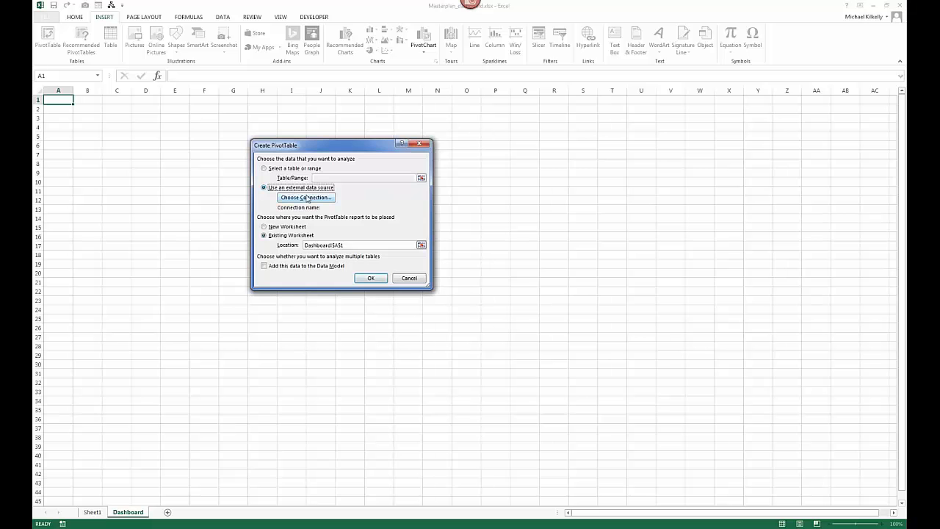
left_click(307, 198)
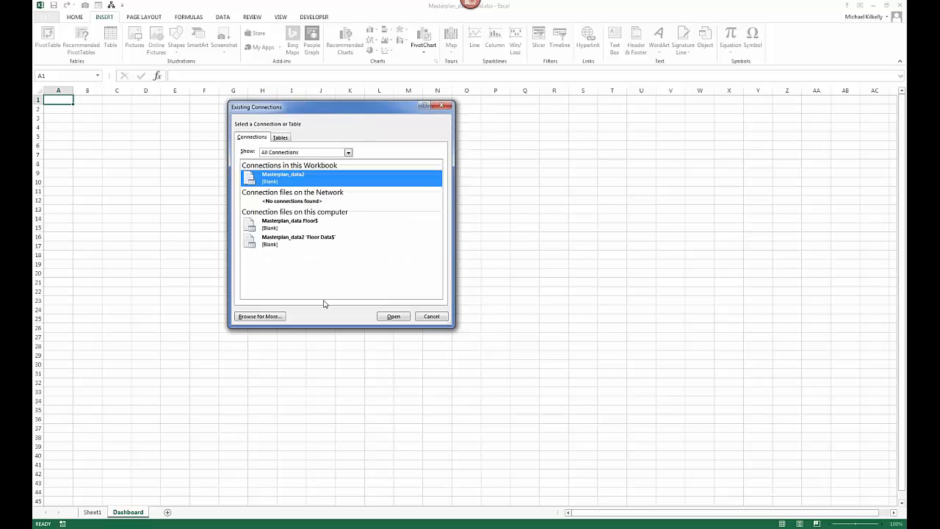
Step: Connect the PivotTable to the Floor Data$ table of Masterplan_data.xlsx on the Desktop, with first-row column headers, and create it
left_click(259, 317)
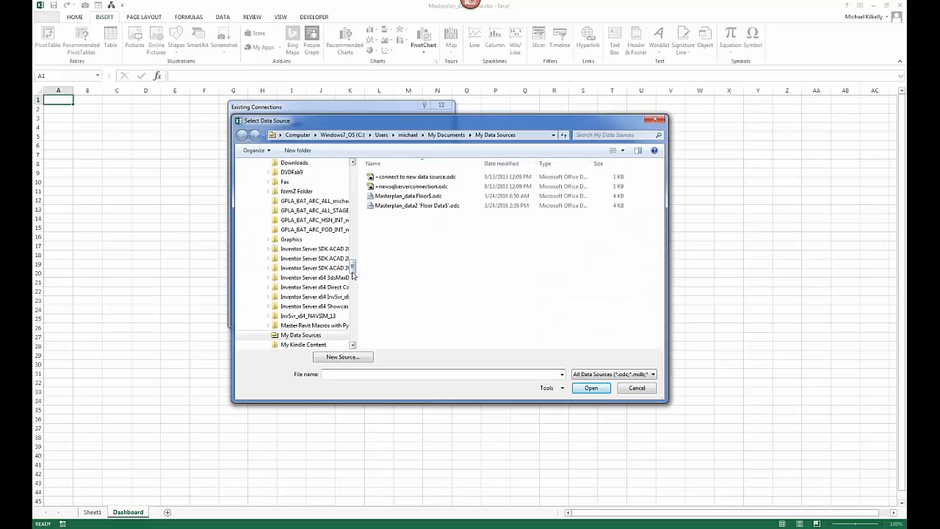
left_click_drag(353, 267, 353, 171)
left_click(283, 197)
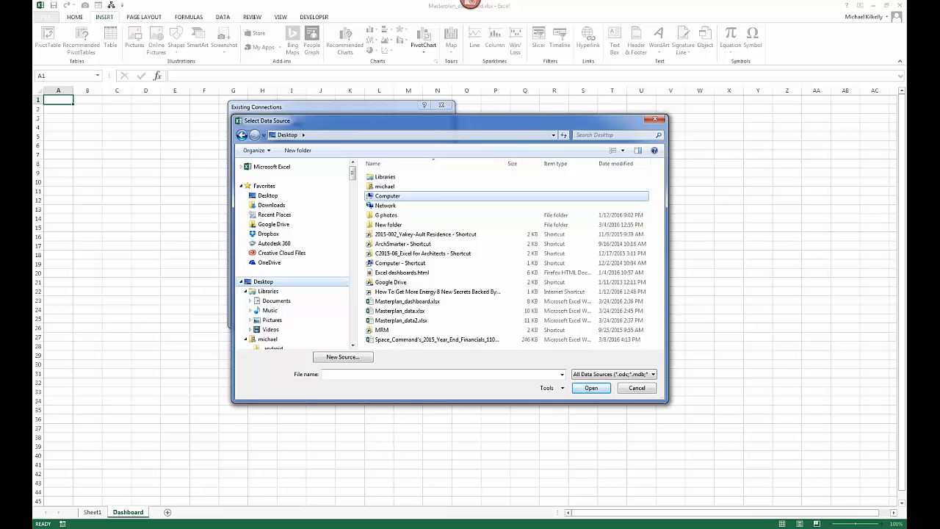
left_click(401, 310)
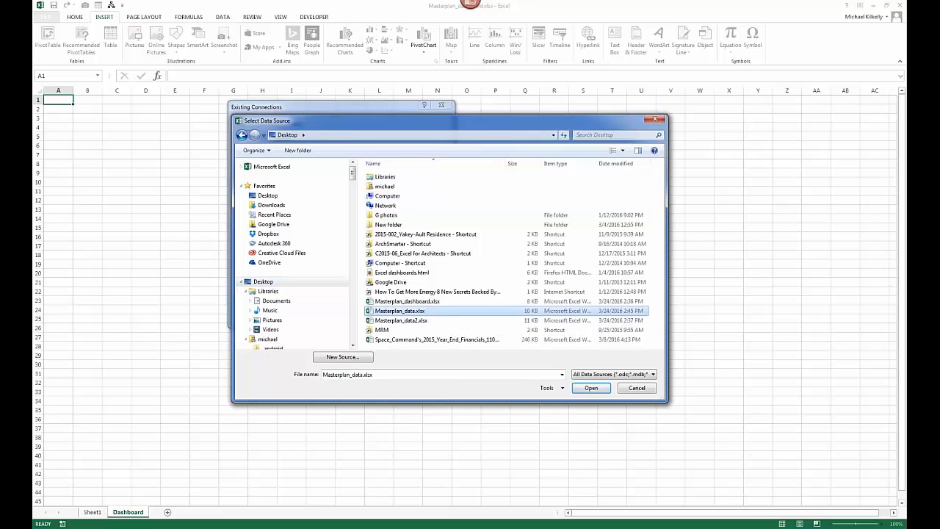
left_click(591, 388)
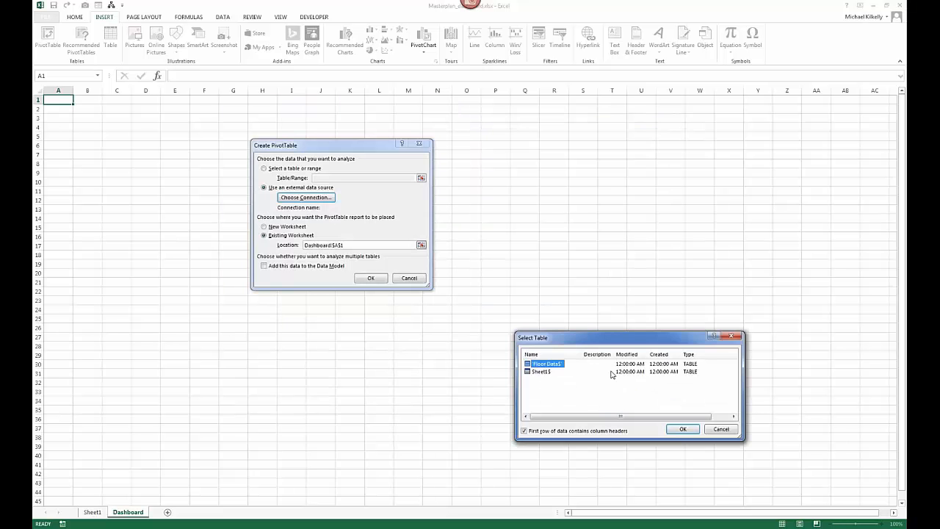
left_click_drag(638, 344, 630, 272)
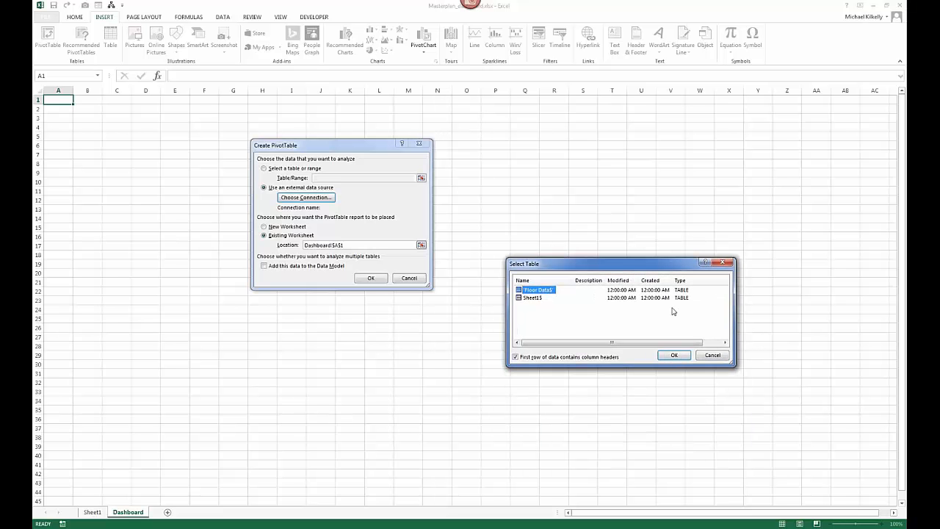
left_click(674, 355)
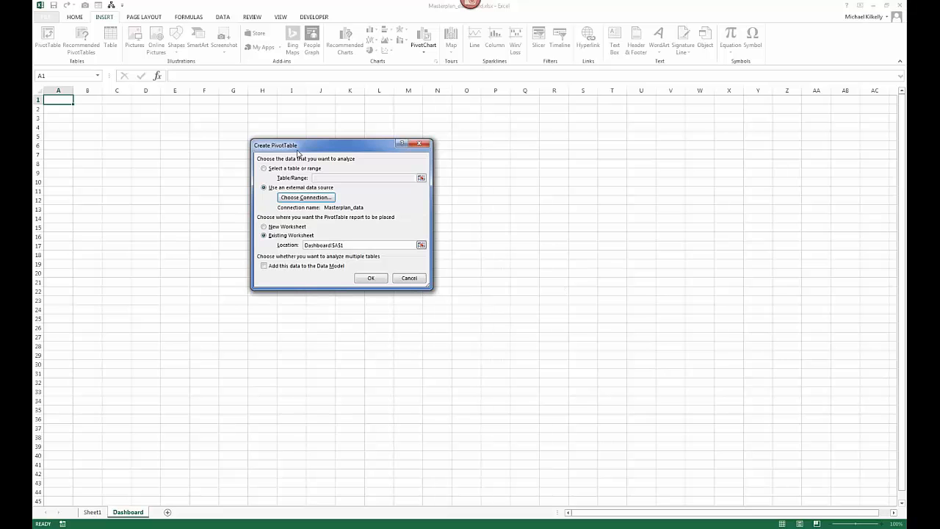
left_click(371, 278)
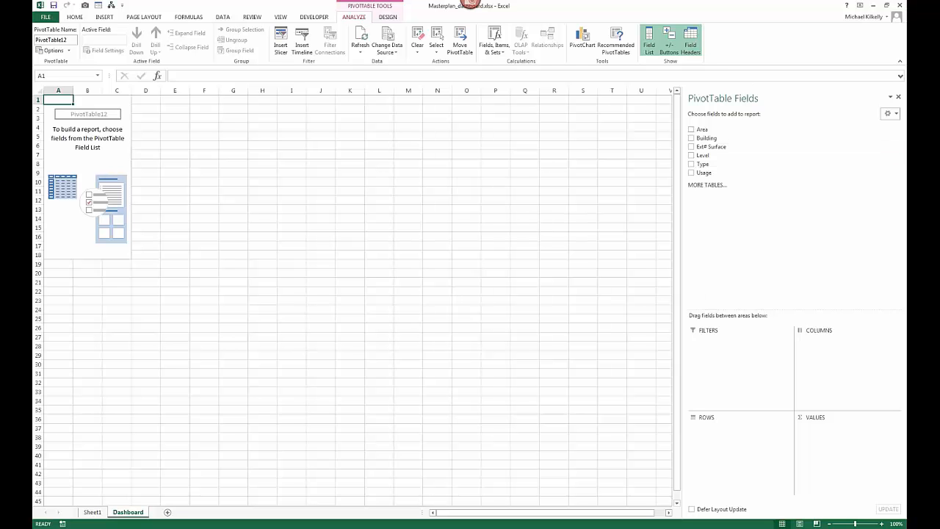
Step: Add the Building, Level, Type and Usage fields to the PivotTable as row labels
left_click_drag(683, 140, 669, 140)
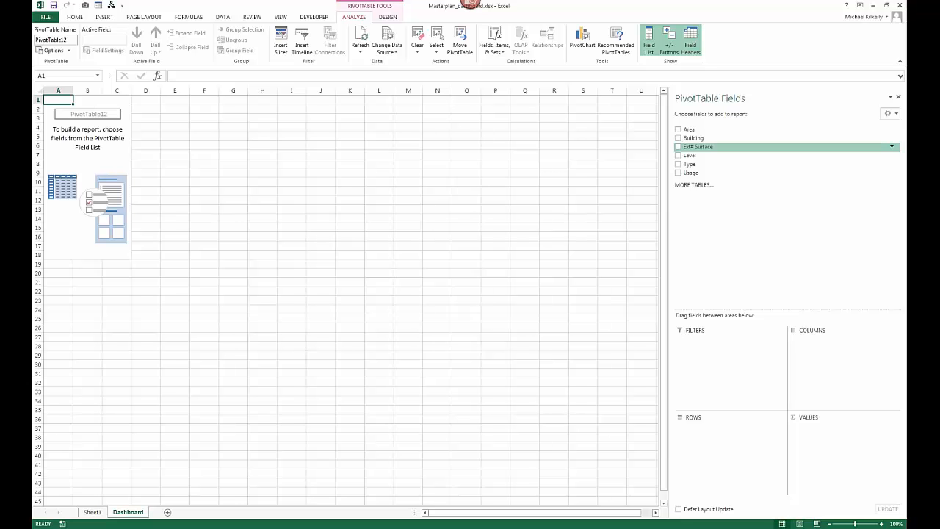
left_click(678, 138)
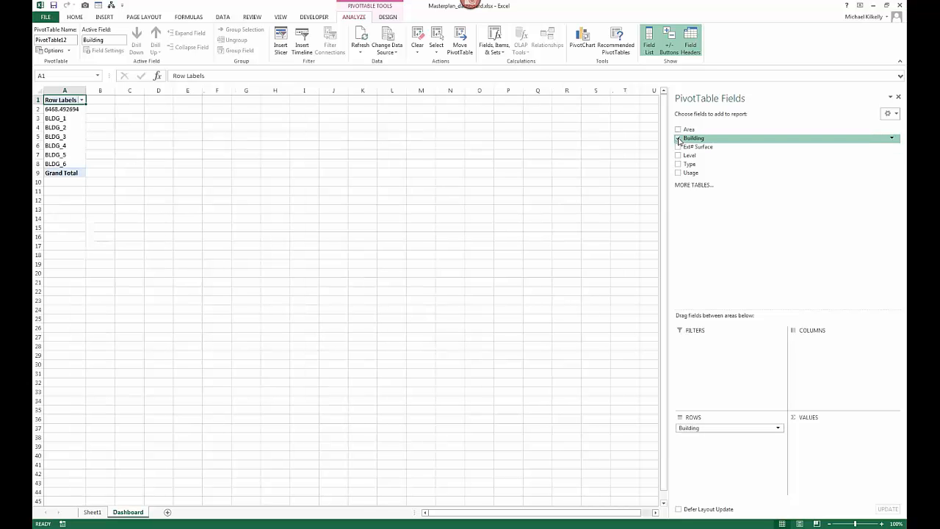
left_click(678, 156)
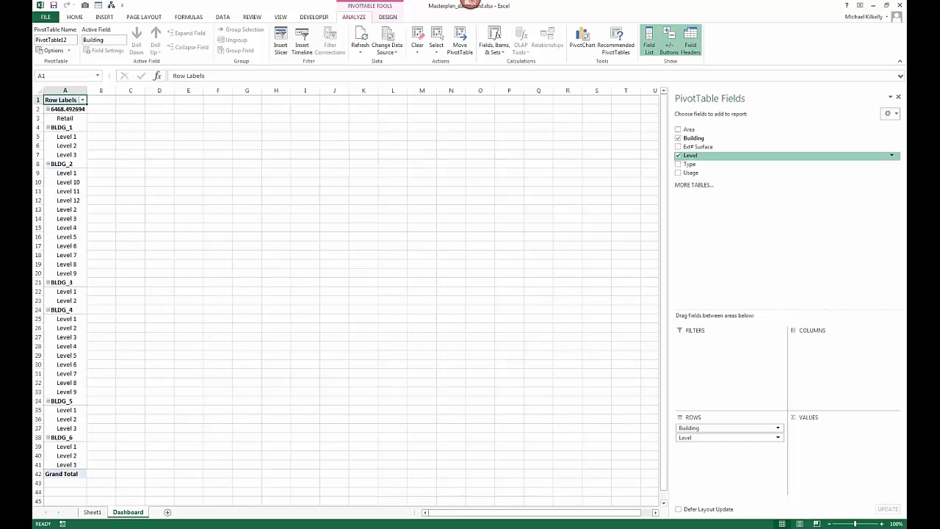
left_click(678, 165)
left_click(678, 174)
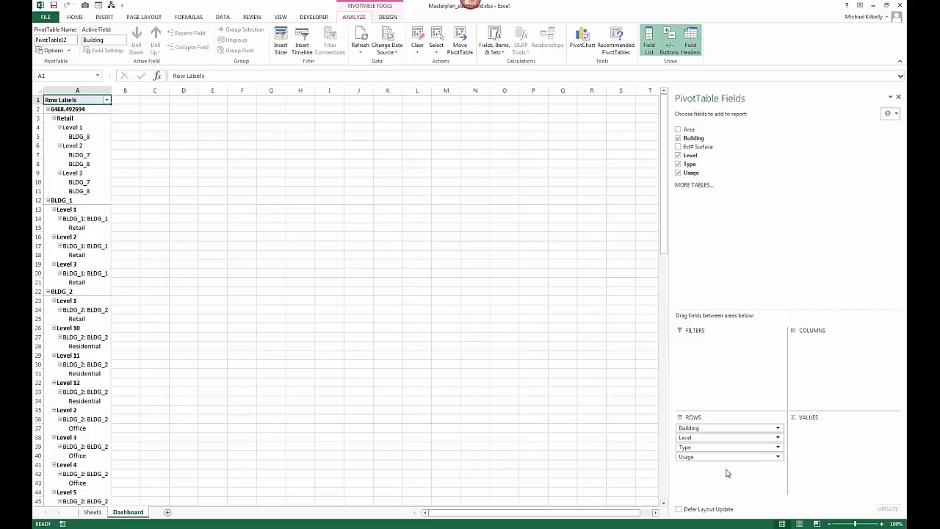
Step: Place Usage above Building in the PivotTable's row fields and remove the Type field
scroll(728, 473, "up", 4, "ctrl")
scroll(724, 472, "down", 3, "ctrl")
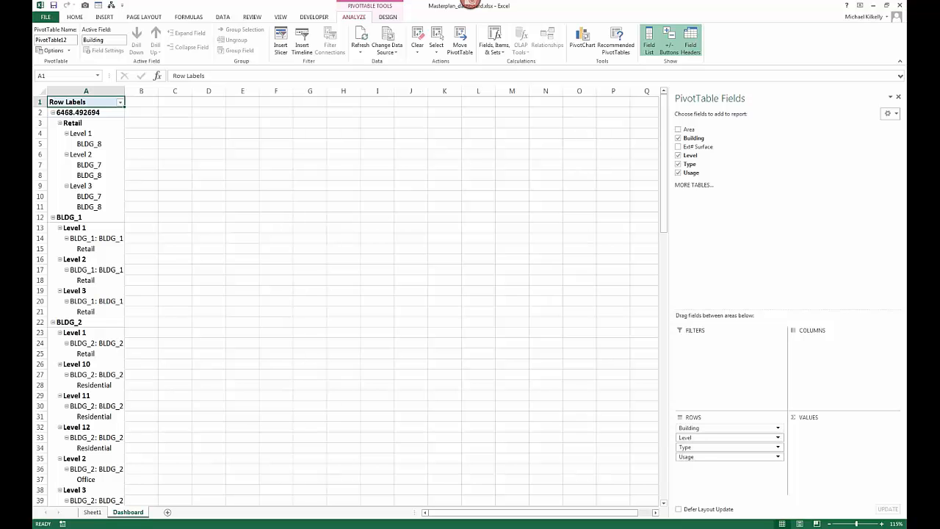
mouse_move(716, 431)
left_mouse_down()
mouse_move(701, 443)
mouse_move(702, 455)
mouse_move(701, 433)
left_mouse_up()
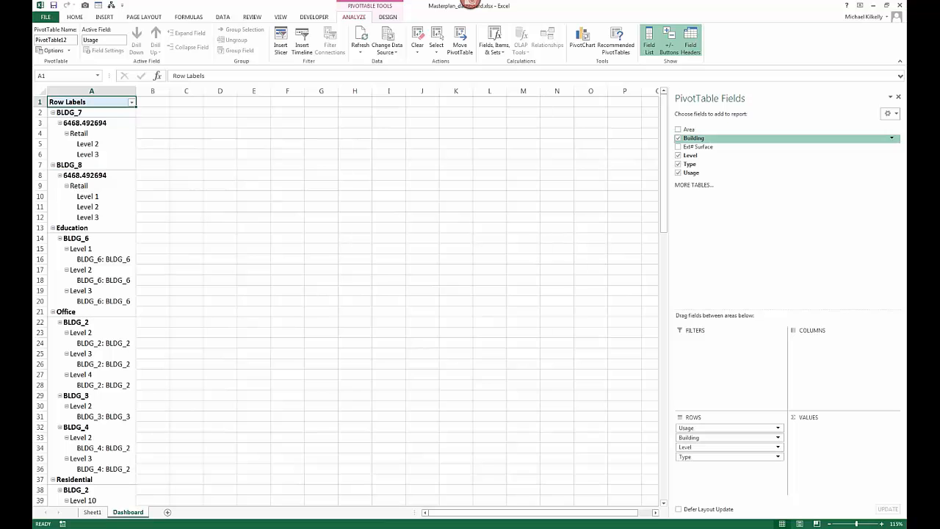
left_click(678, 165)
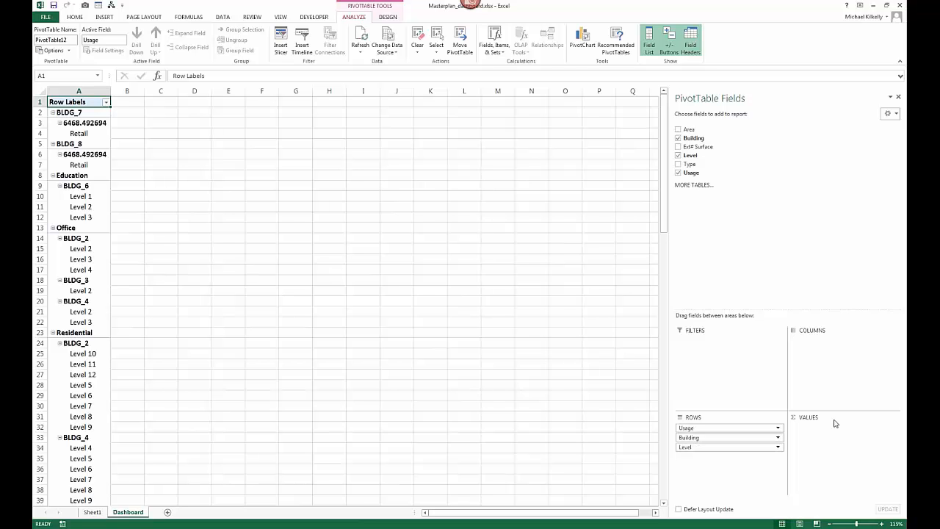
Step: Add the Area field to the PivotTable's values and summarize it by Sum
left_click(677, 130)
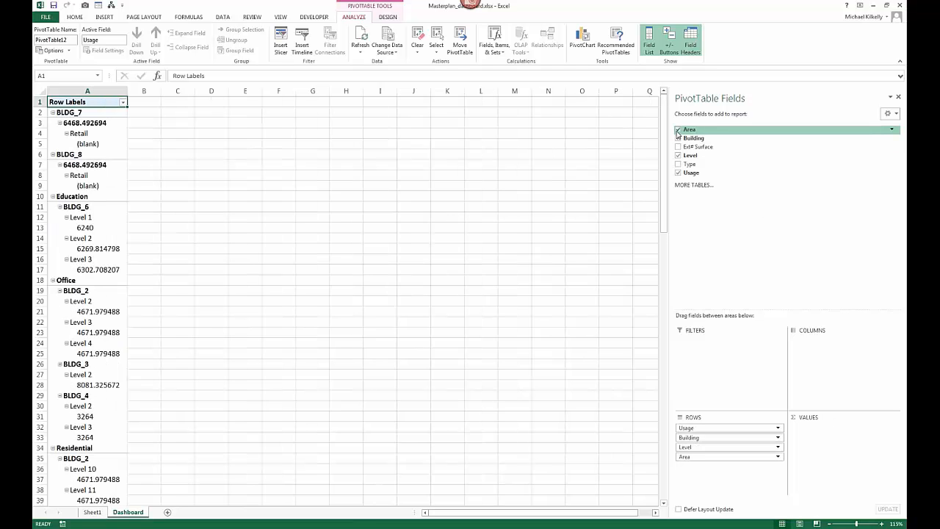
left_click_drag(694, 456, 836, 437)
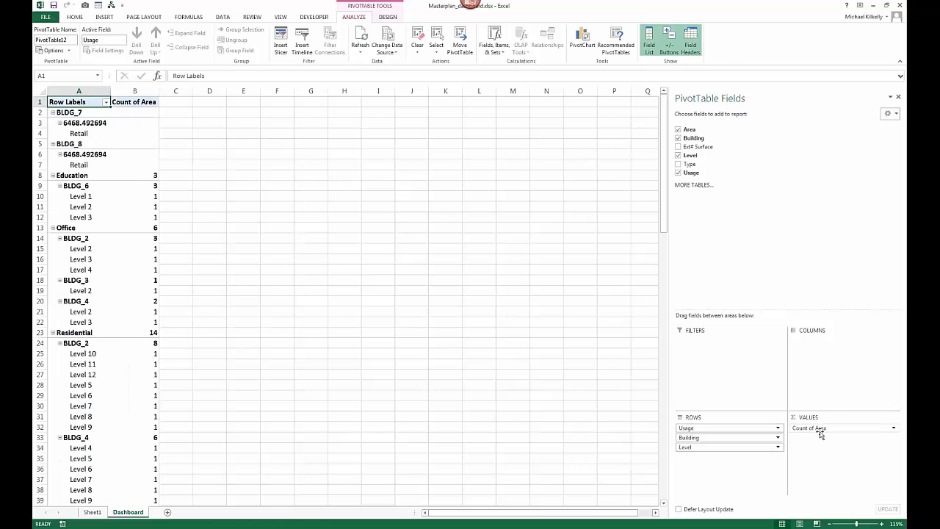
left_click(208, 248)
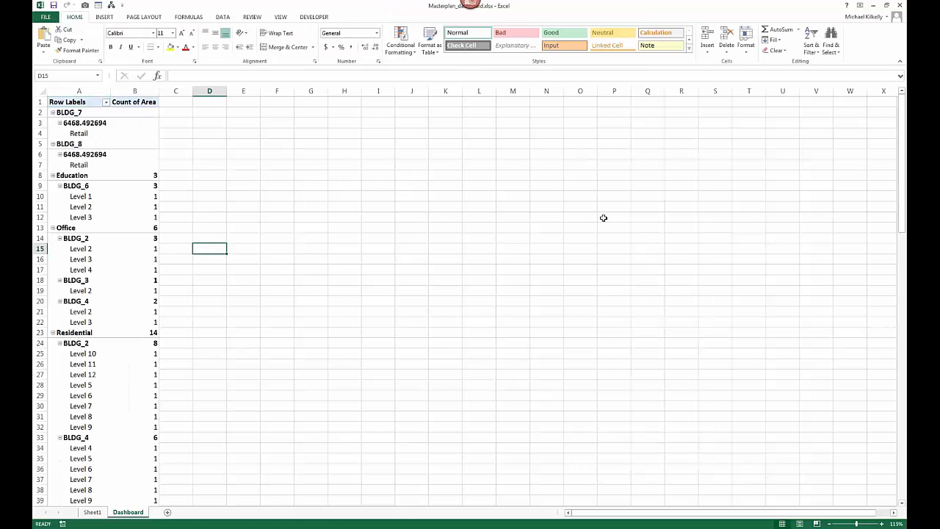
left_click(152, 186)
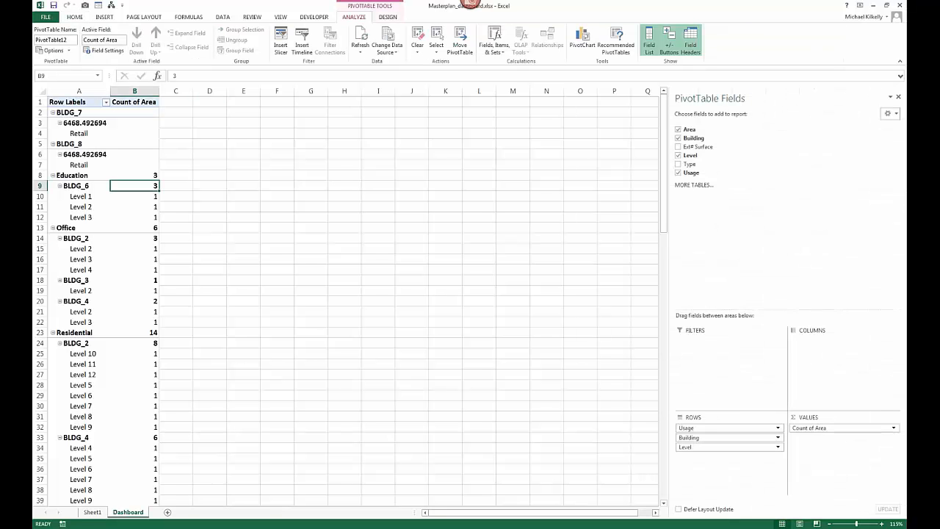
left_click(894, 428)
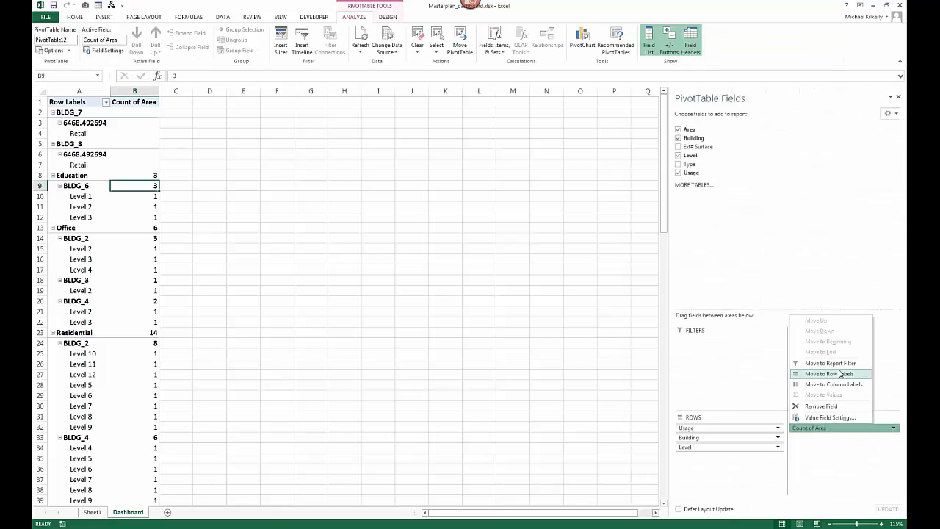
left_click(830, 418)
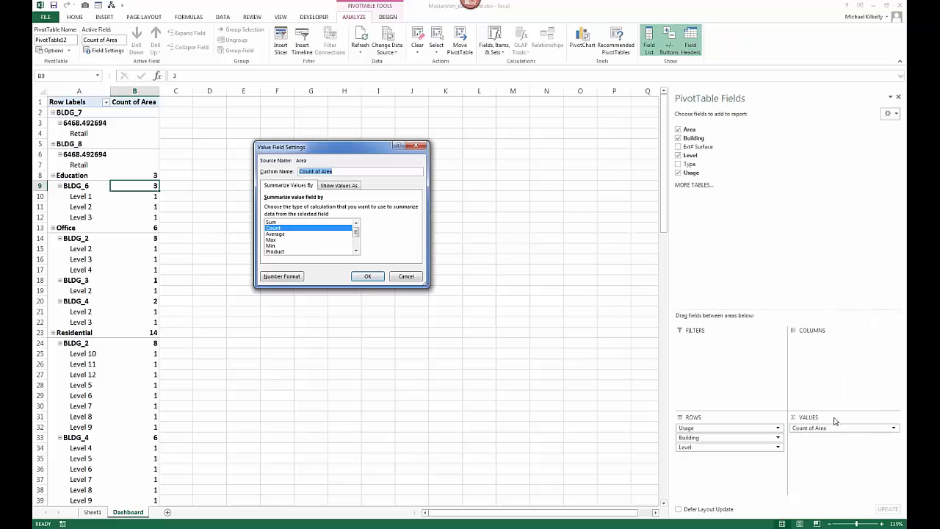
left_click(276, 222)
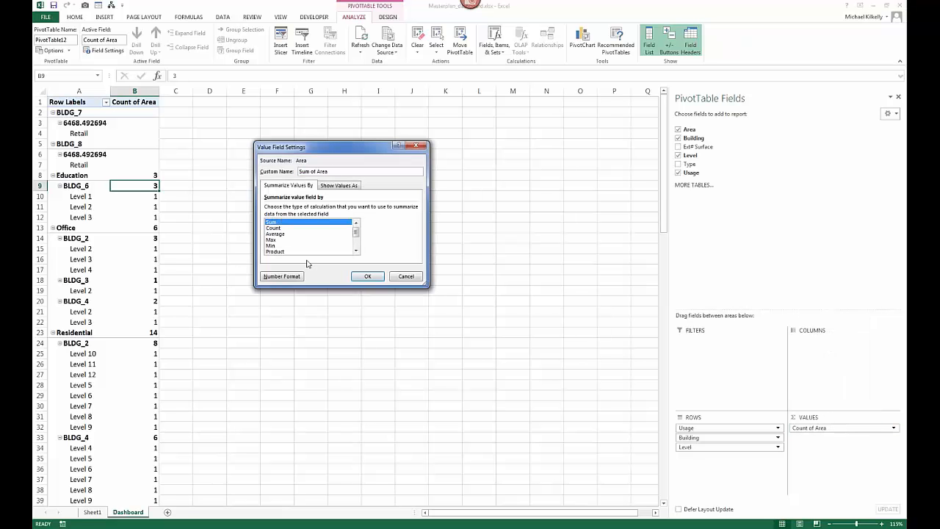
left_click(367, 277)
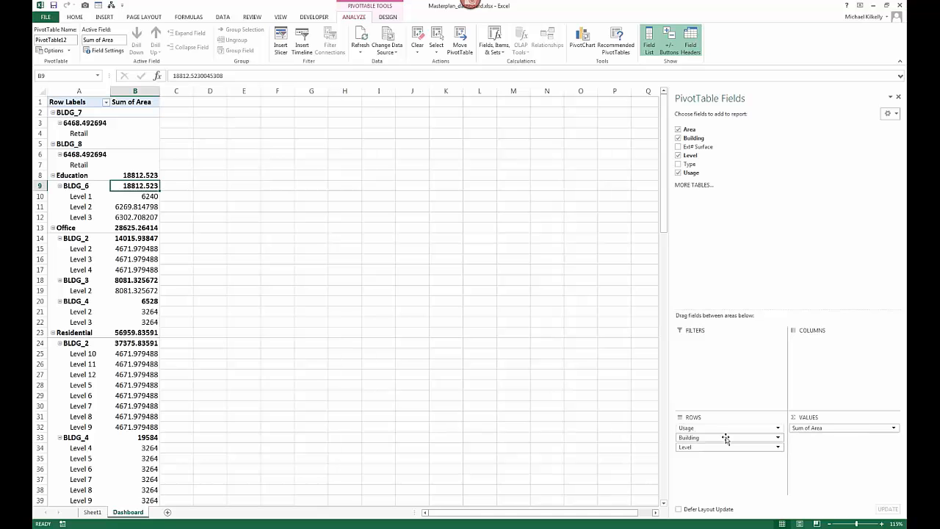
Step: Examine the PivotTable's row fields and its area sums by usage, building and level down to the Grand Total row
left_click(689, 446)
left_click(693, 449)
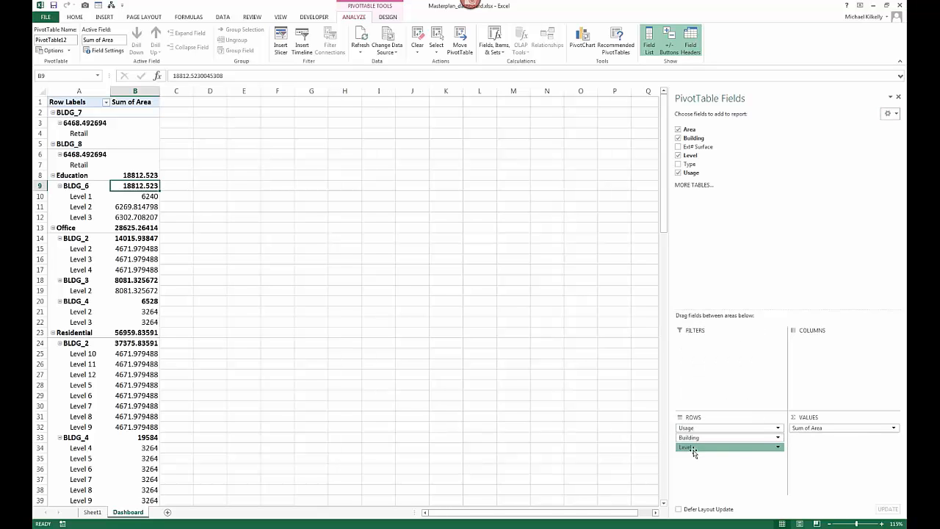
left_click(693, 447)
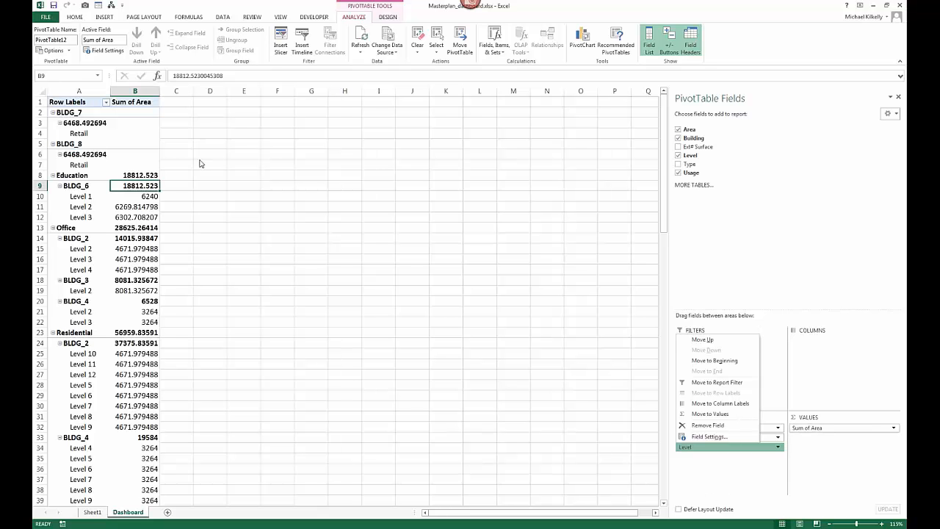
left_click(128, 157)
scroll(118, 176, "down", 9)
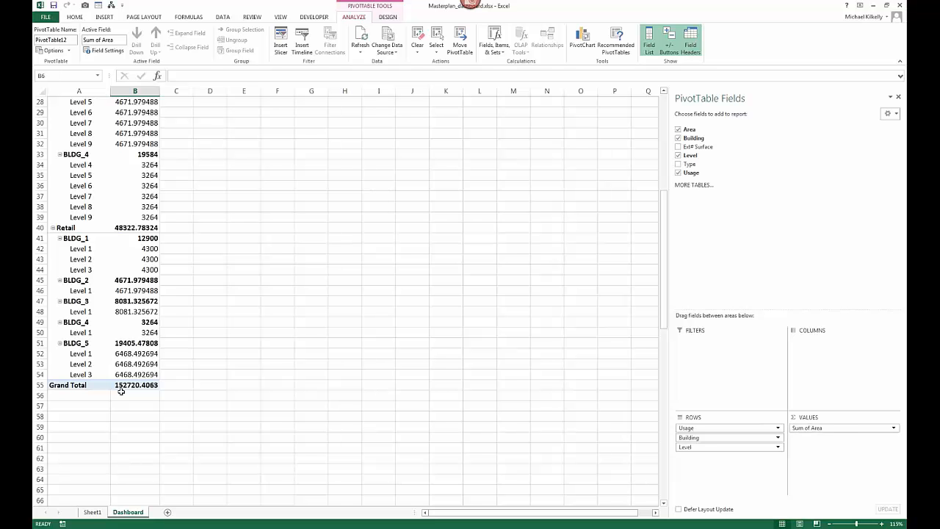
scroll(118, 277, "up", 4)
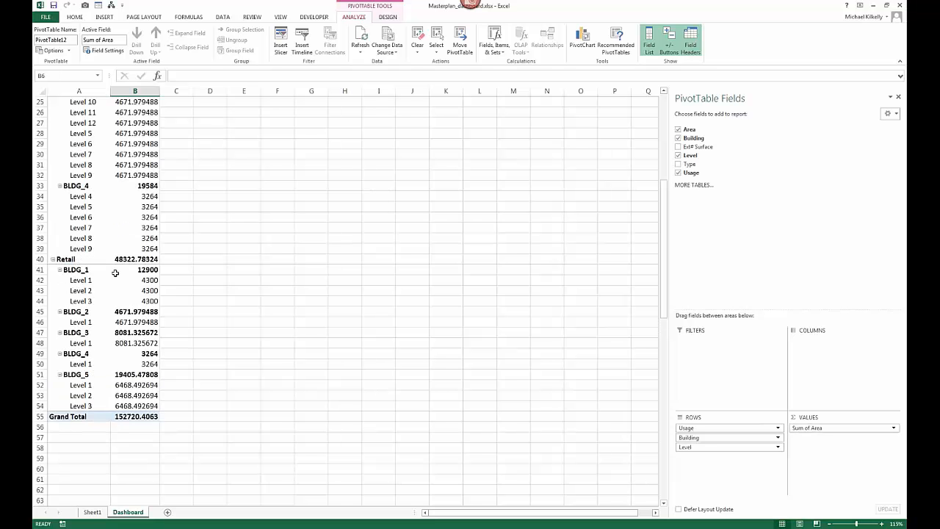
scroll(117, 278, "up", 5)
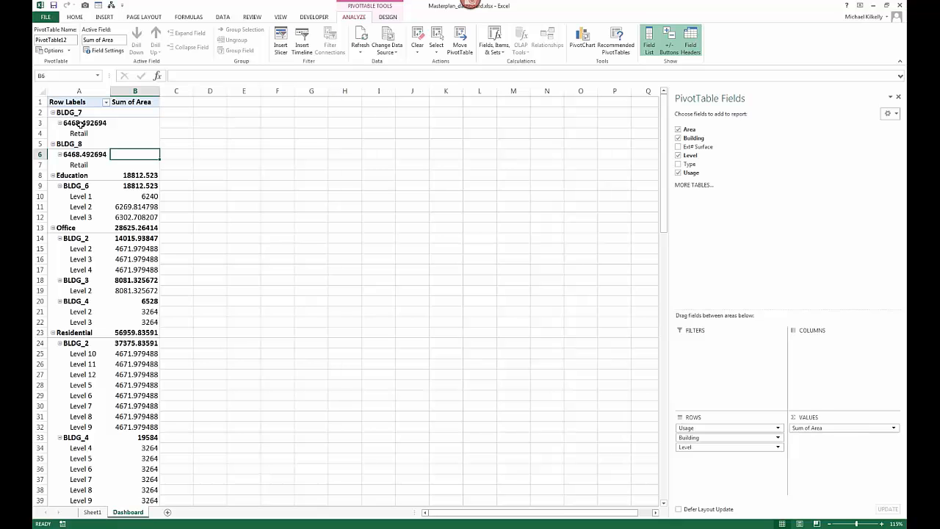
left_click(176, 206)
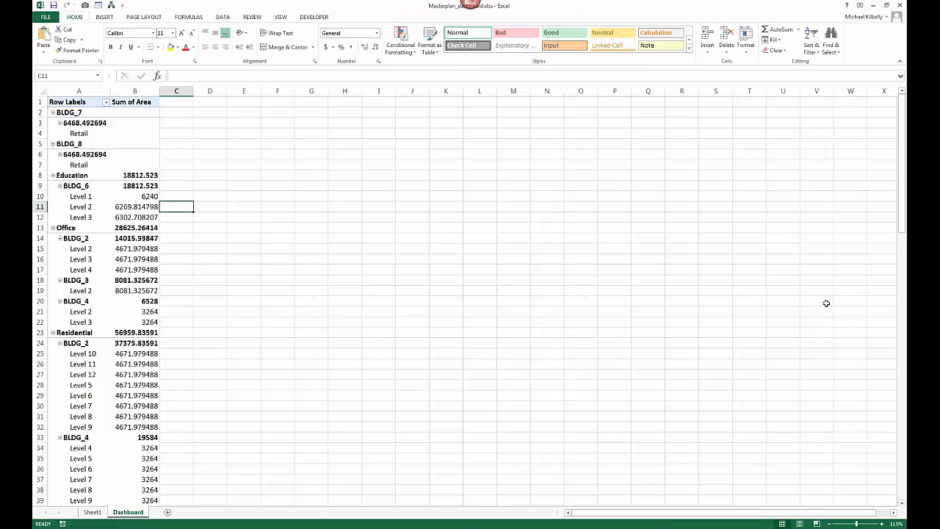
left_click(74, 226)
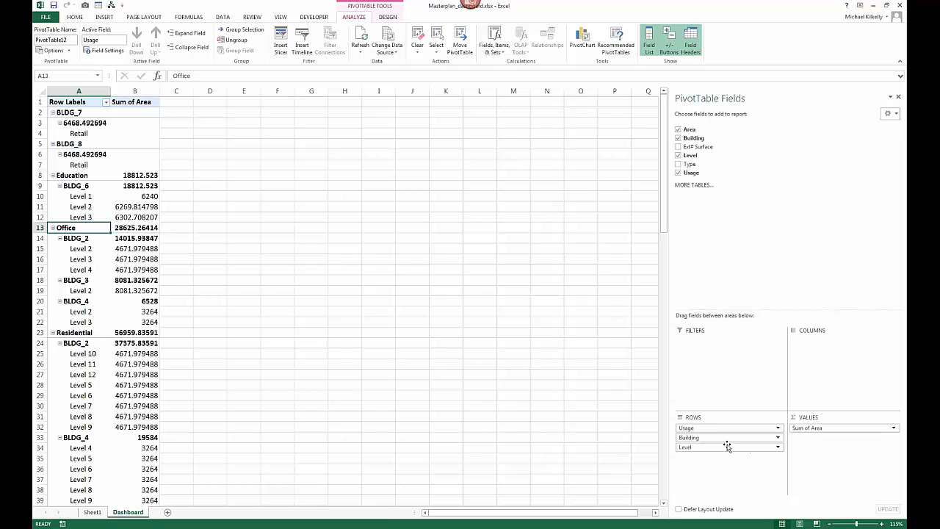
left_click(709, 430)
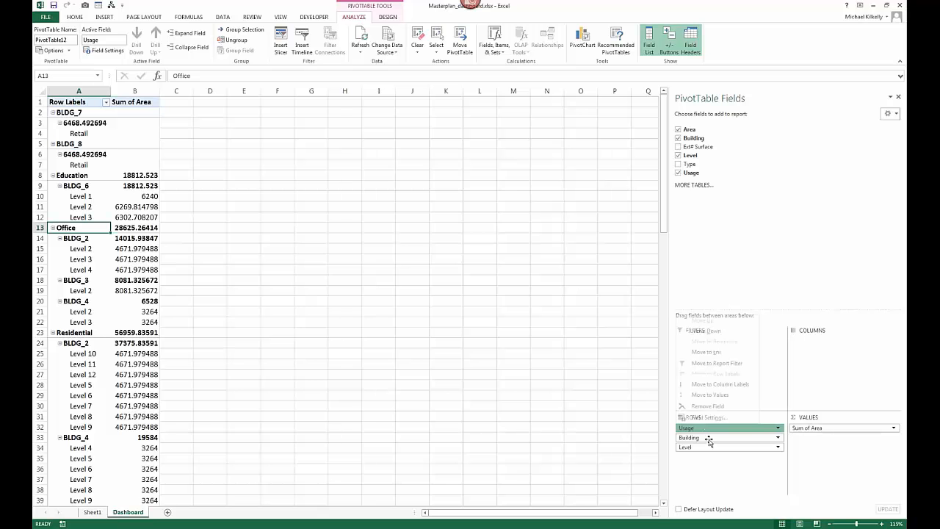
Step: Insert a slicer for the Usage field and place it beside the PivotTable on the Dashboard sheet
left_click(708, 439)
left_click(719, 476)
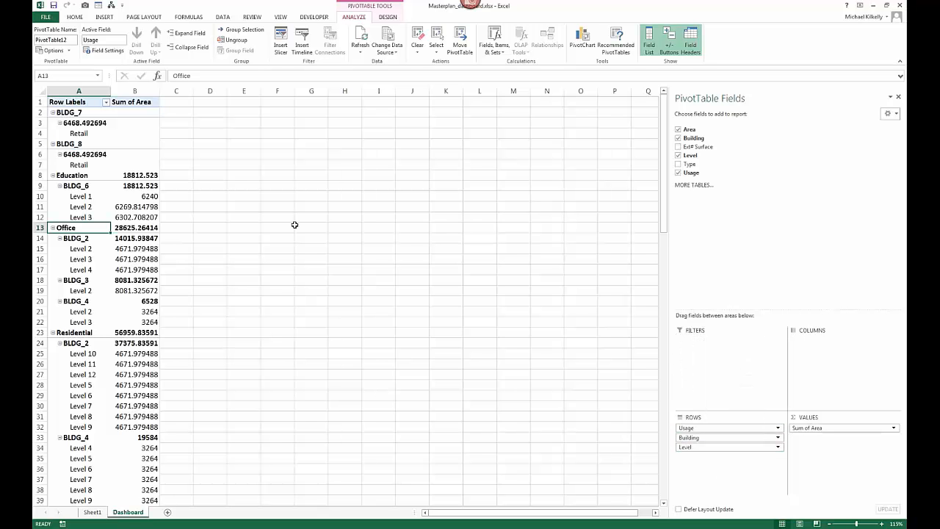
left_click(134, 144)
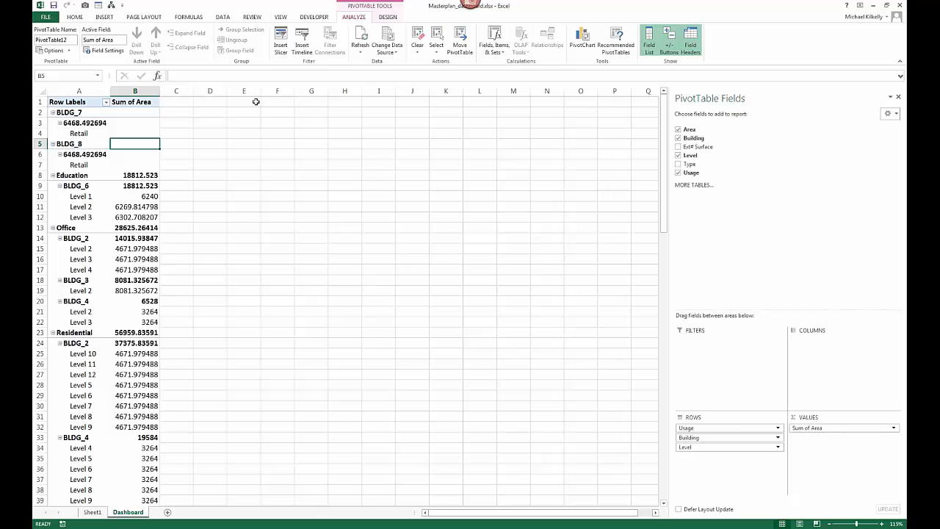
left_click(276, 42)
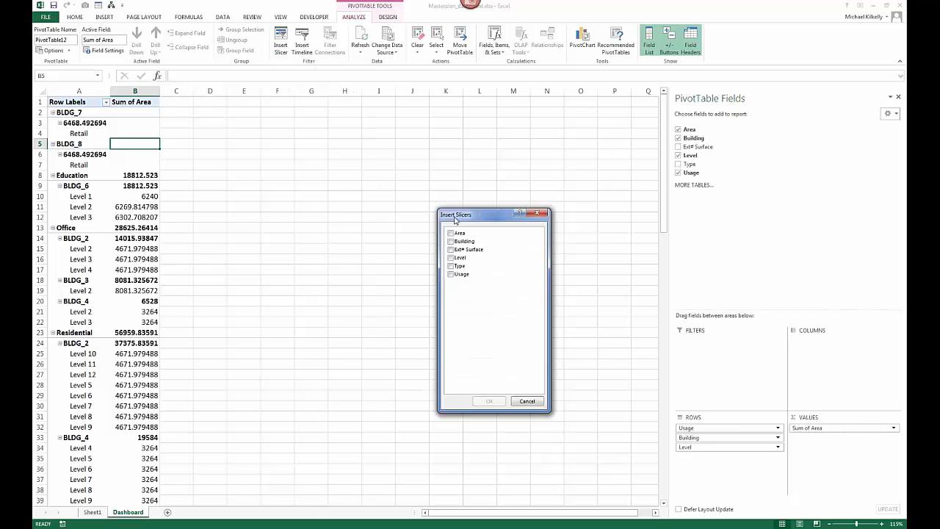
left_click_drag(494, 217, 235, 174)
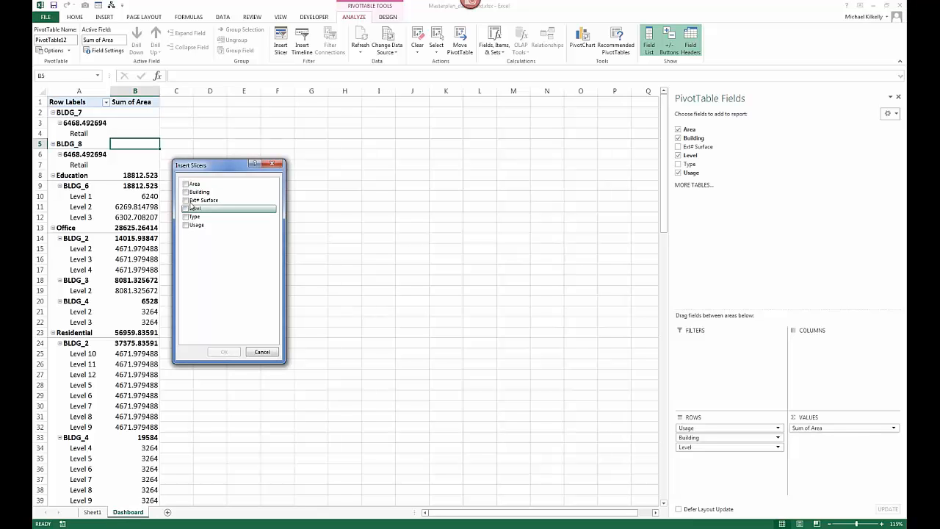
left_click(186, 224)
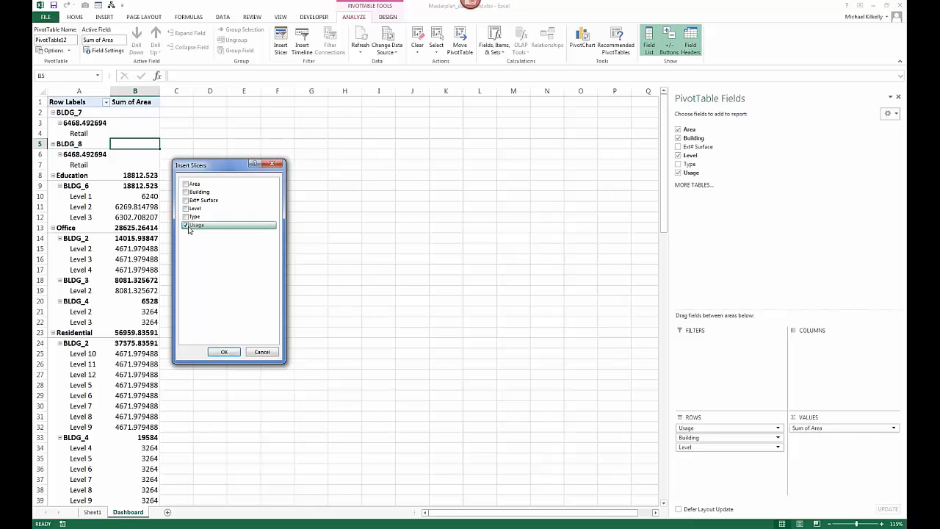
left_click(224, 351)
left_click_drag(349, 240, 217, 165)
Step: Filter the PivotTable with the Usage slicer by Education, Office and BLDG_8 in turn, ending on Retail
left_click(210, 184)
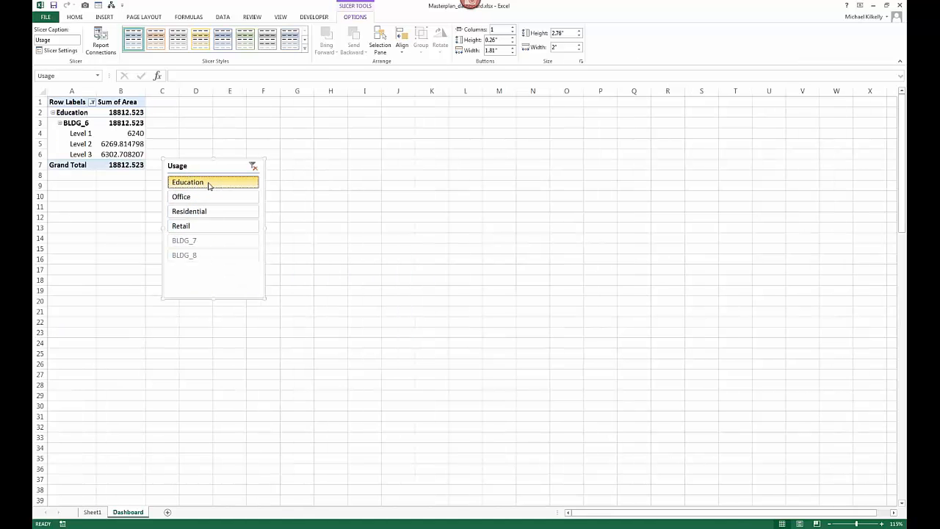
left_click(203, 197)
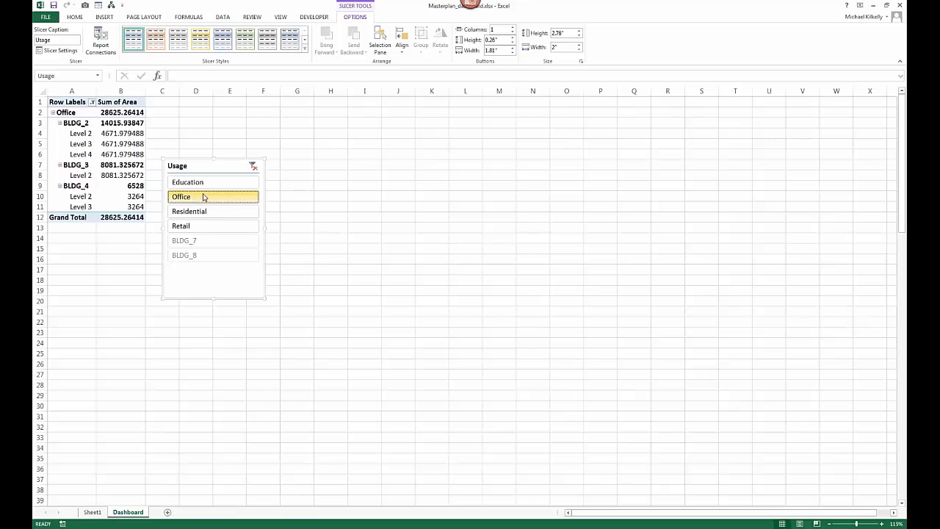
left_click(203, 227)
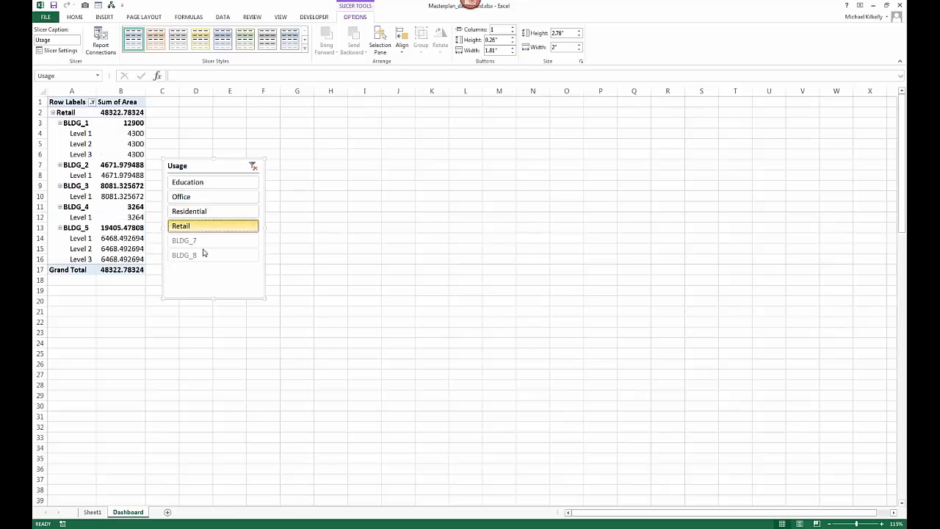
left_click(199, 255)
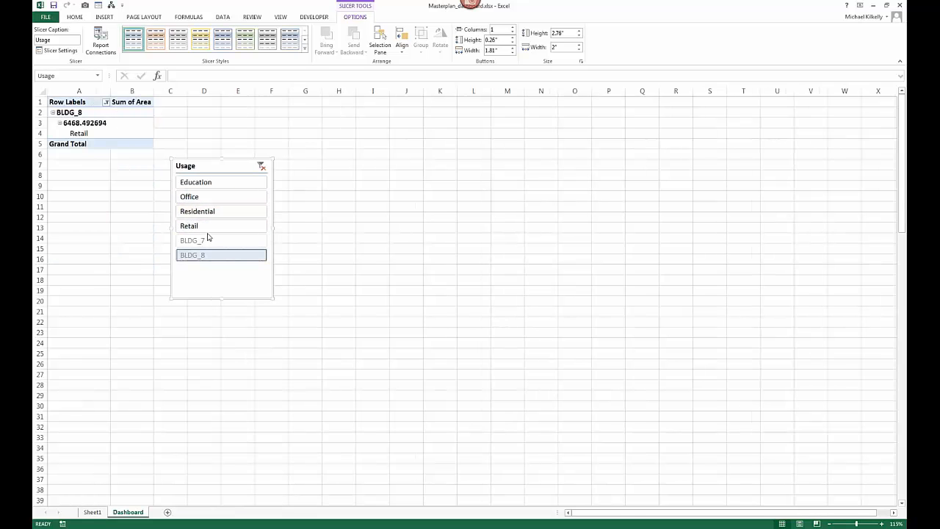
left_click(187, 226)
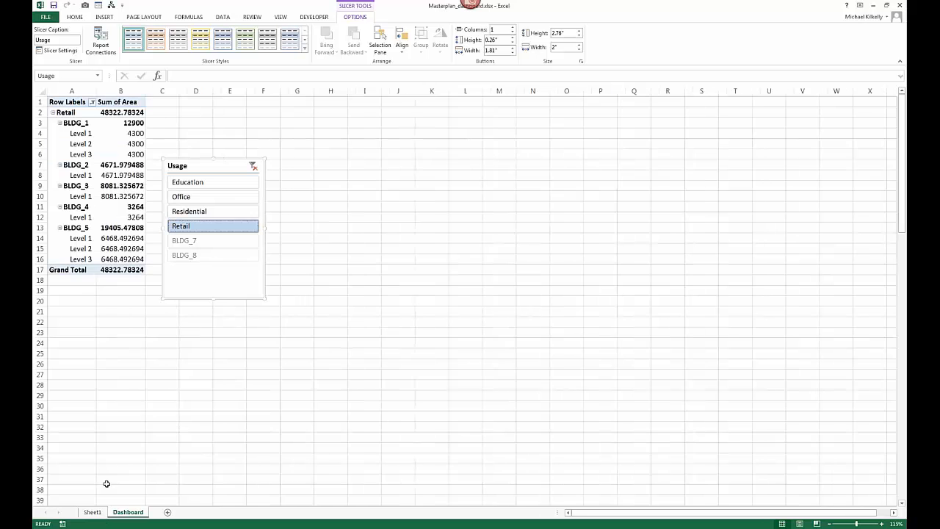
left_click(182, 183)
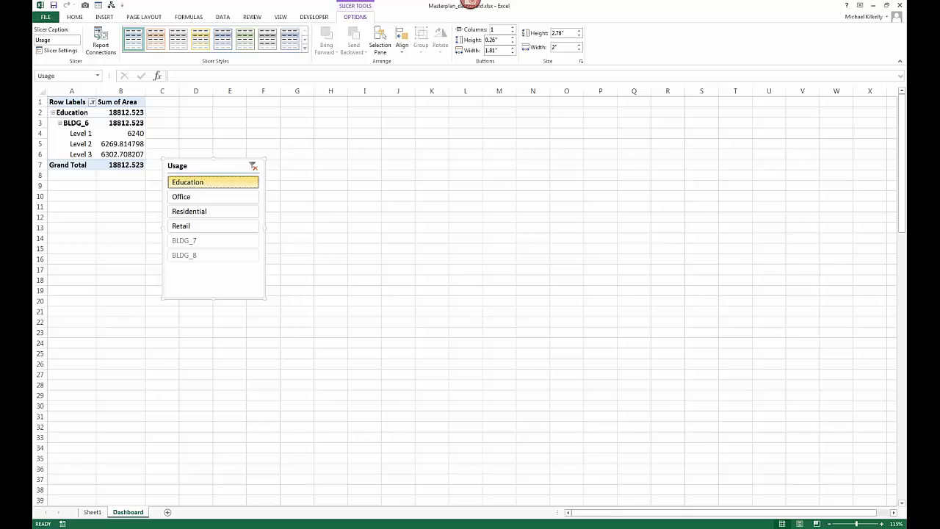
left_click(182, 197)
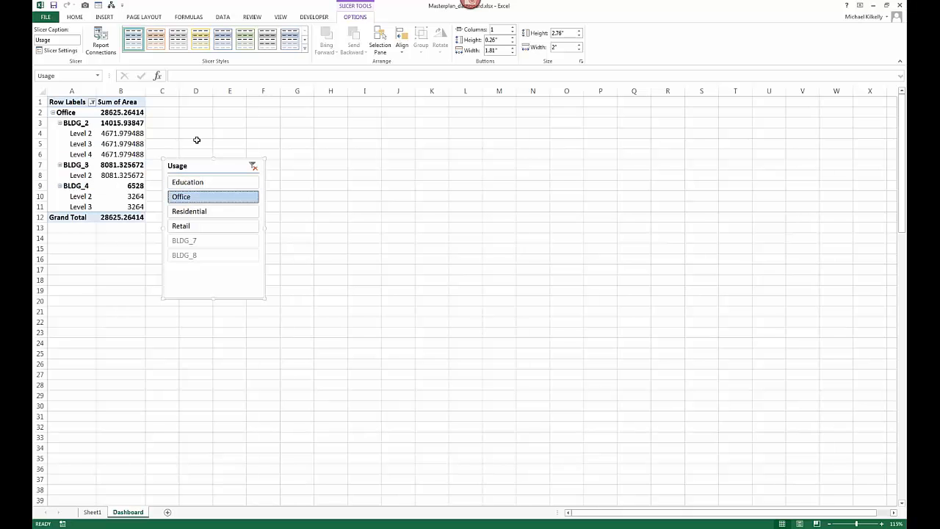
left_click(210, 226)
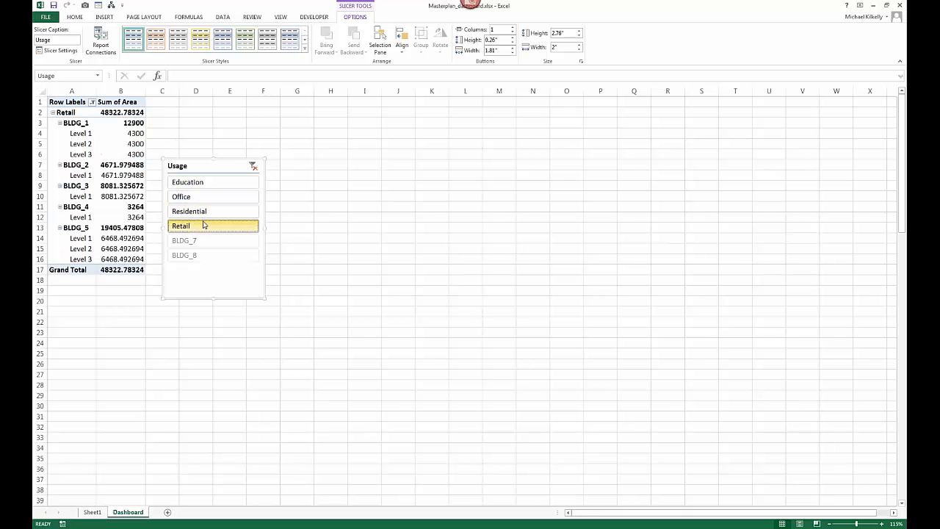
Step: Refresh all data in the dashboard workbook and move the Usage slicer closer to the PivotTable
left_click(222, 17)
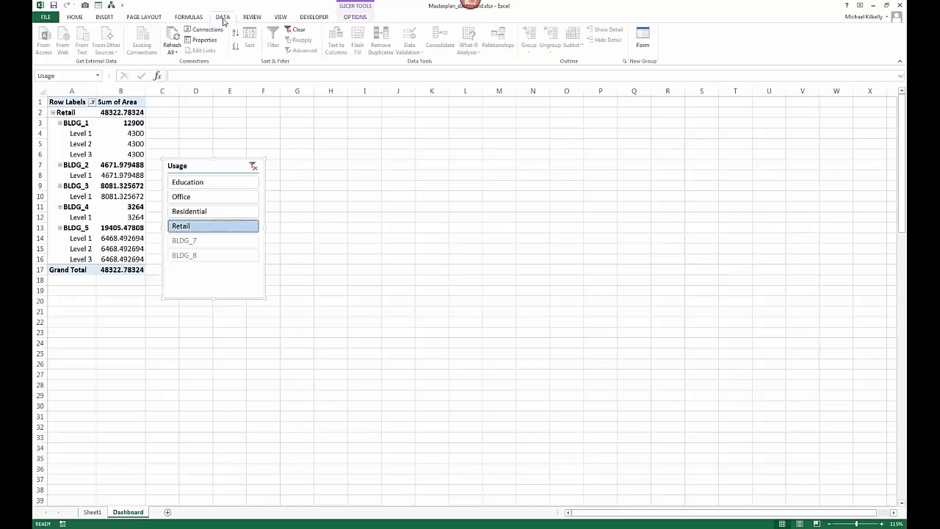
left_click(173, 46)
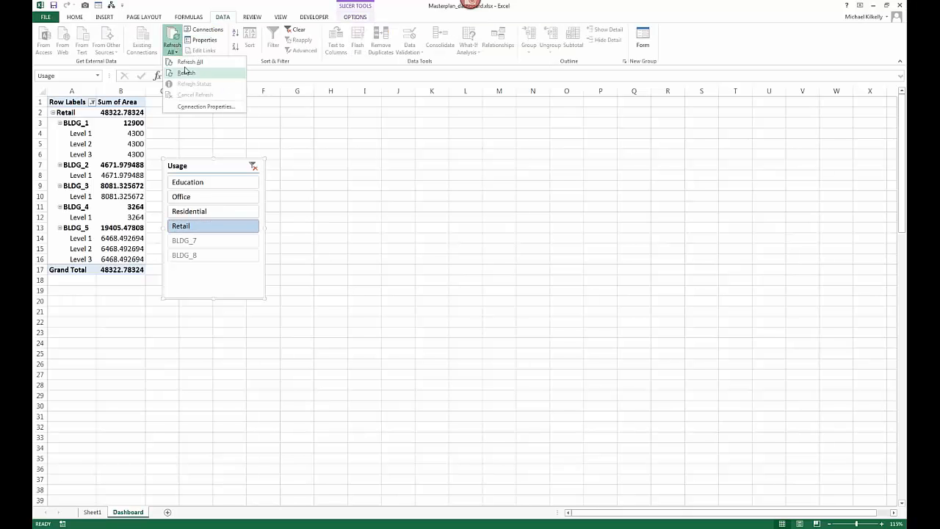
left_click(188, 62)
left_click_drag(202, 173, 192, 152)
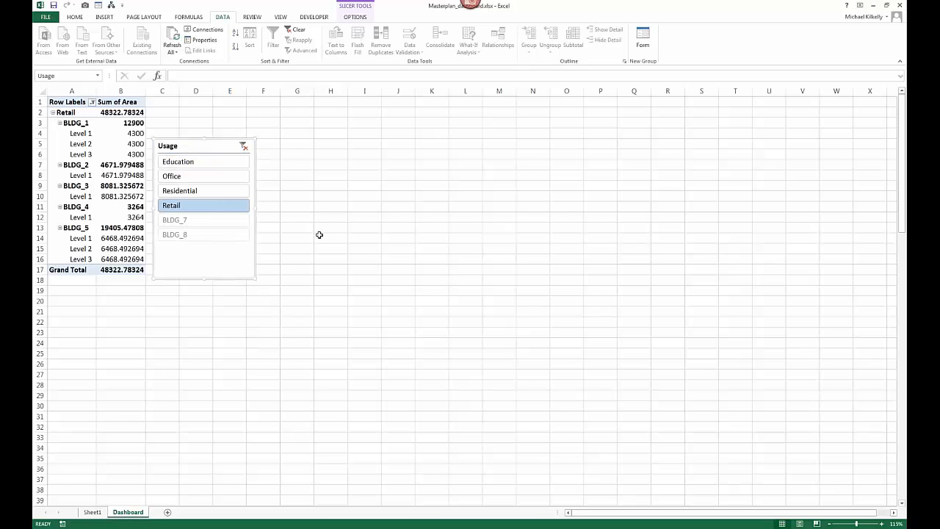
Step: Switch to the Revit masterplan model and set the Usage of the tallest tower's six upper mass floors to Office
key("alt+Tab")
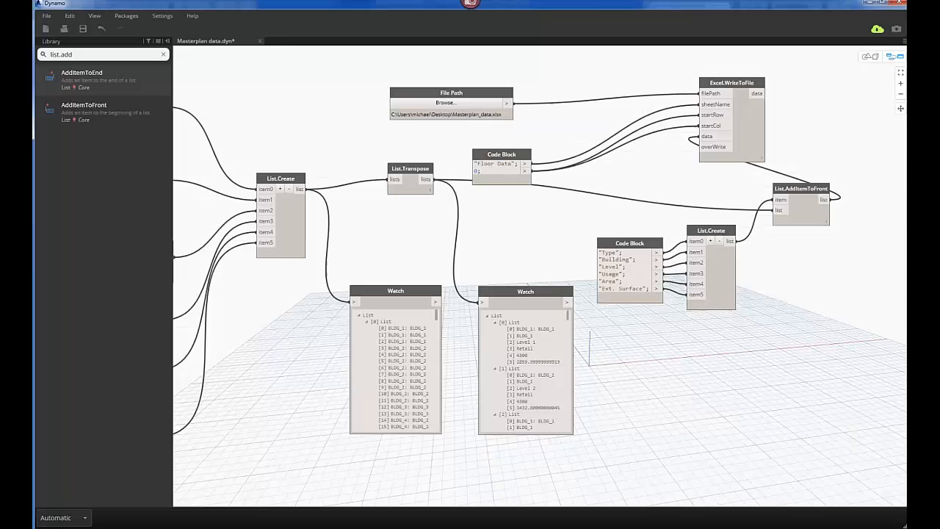
left_click(868, 4)
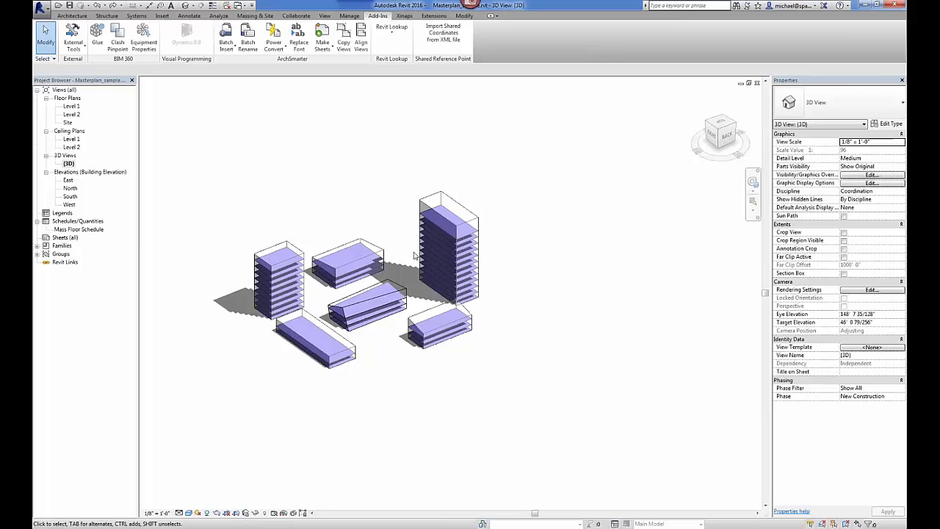
scroll(232, 307, "up", 2)
left_click_drag(379, 159, 535, 287)
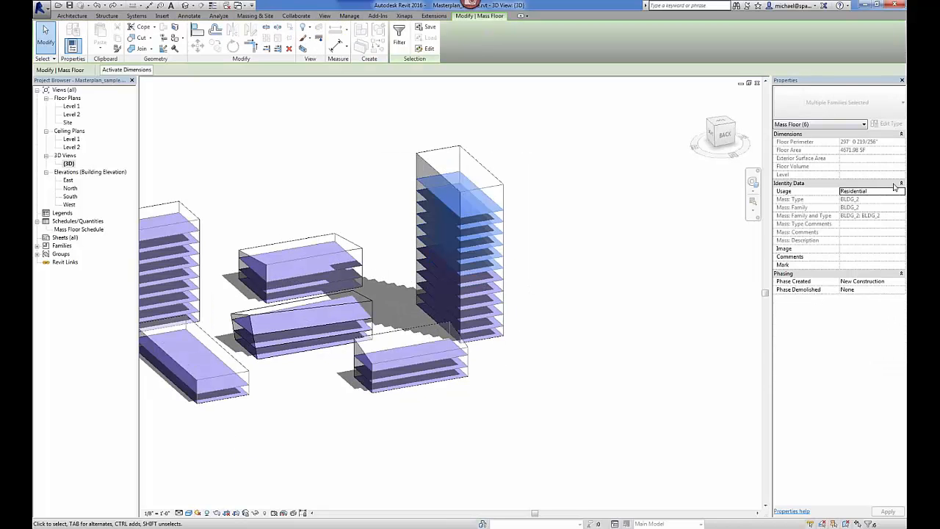
left_click(901, 192)
left_click(845, 212)
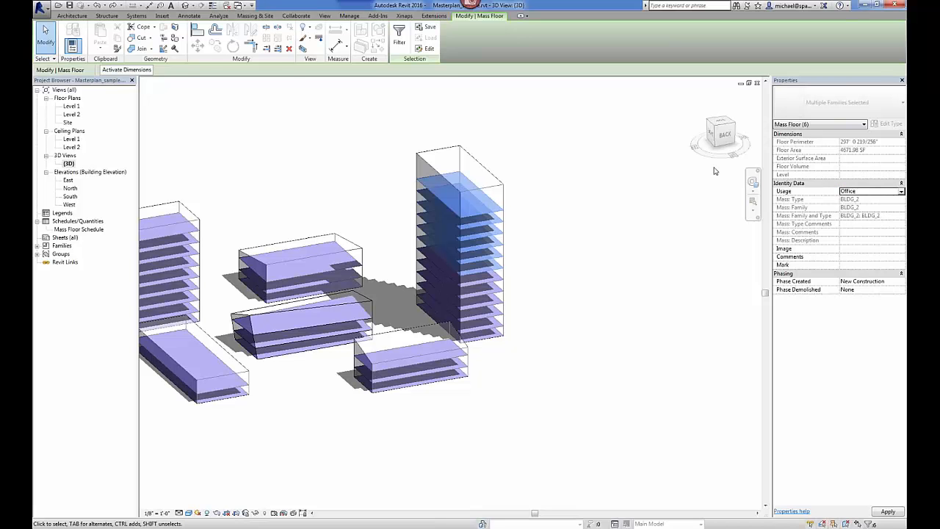
left_click(524, 188)
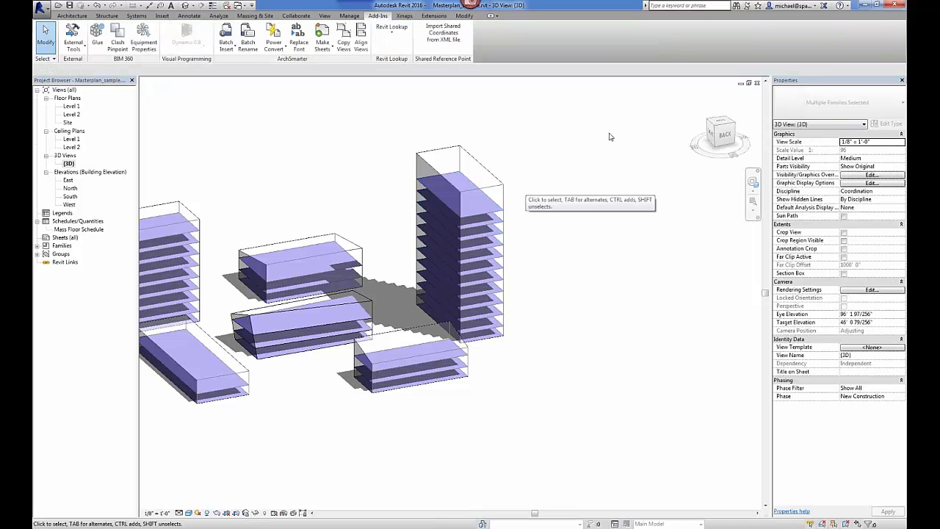
Step: Switch to Masterplan_data.xlsx in Excel and clear the contents of rows 34 to 38 on the Floor Data sheet
mouse_move(503, 514)
left_click(523, 499)
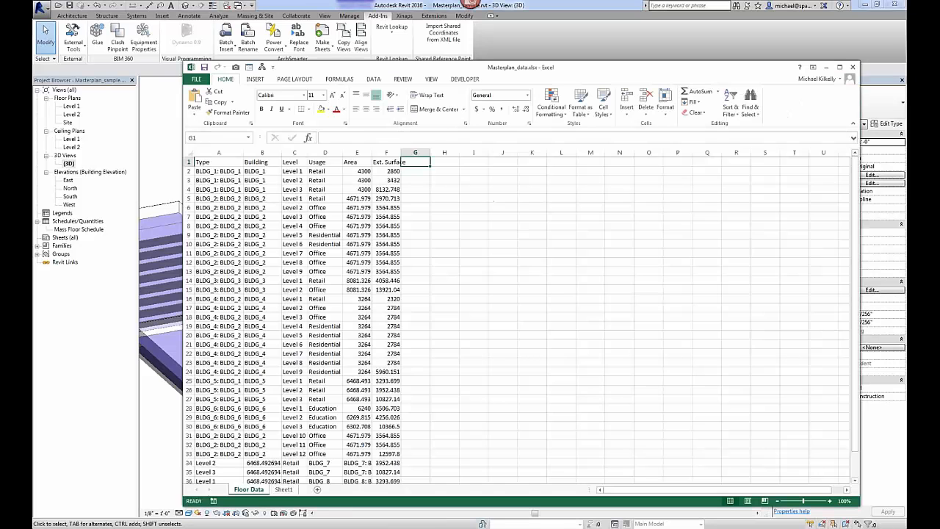
left_click(365, 255)
scroll(319, 440, "down", 4)
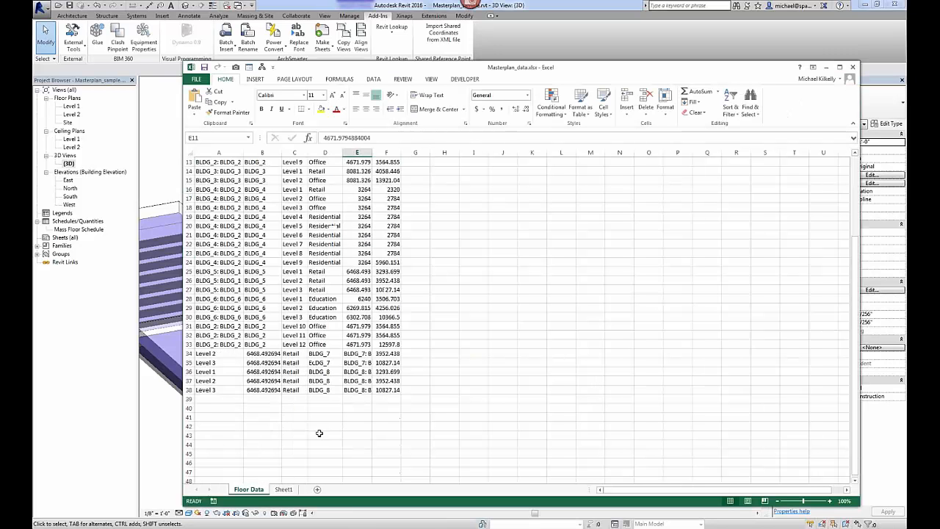
scroll(318, 431, "up", 1)
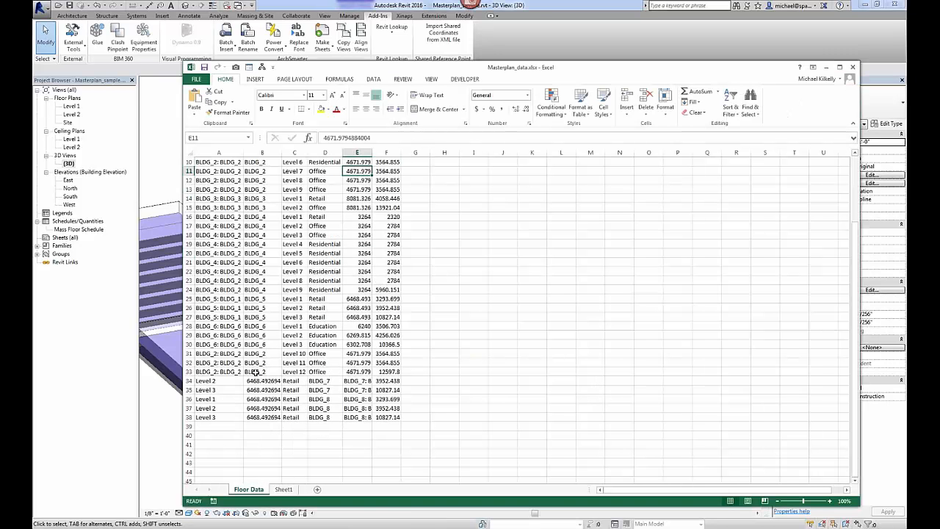
left_click_drag(189, 380, 314, 417)
scroll(309, 414, "up", 1)
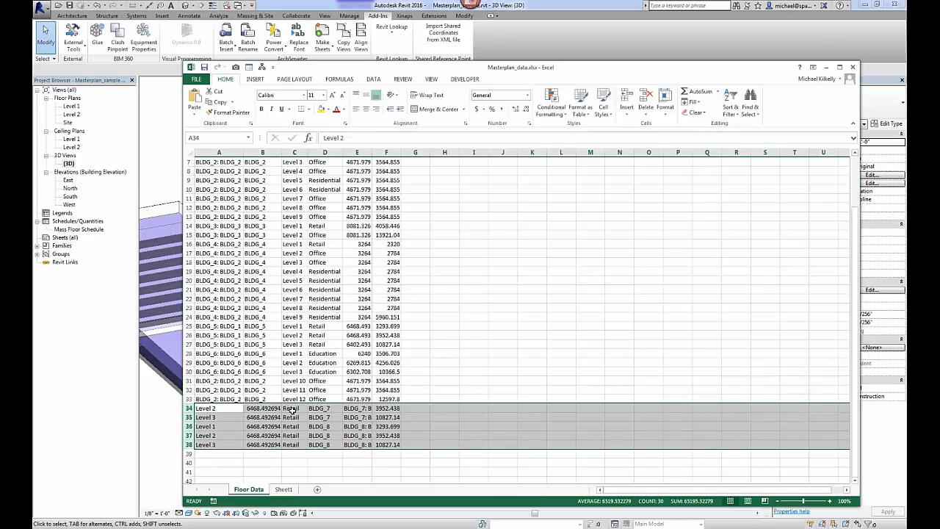
scroll(428, 385, "up", 2)
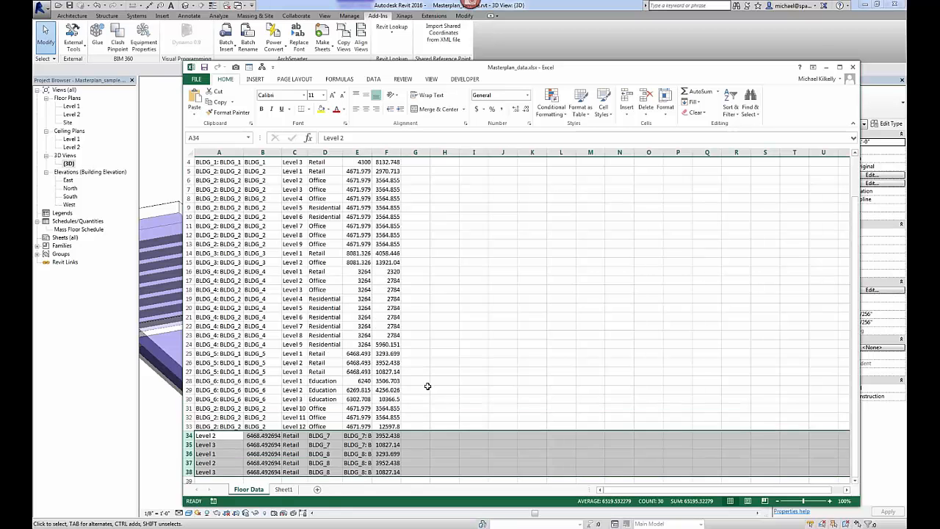
scroll(404, 390, "down", 4)
key("Delete")
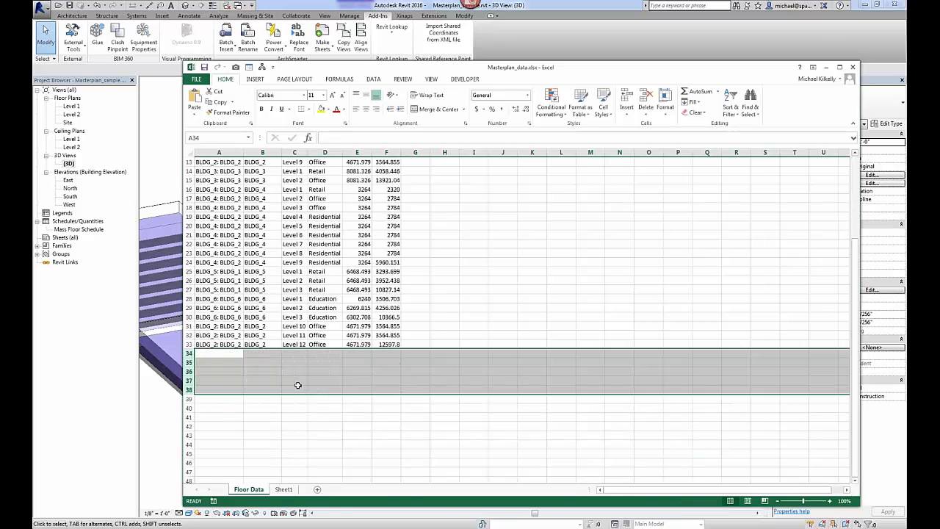
scroll(298, 384, "up", 1)
left_click(294, 353)
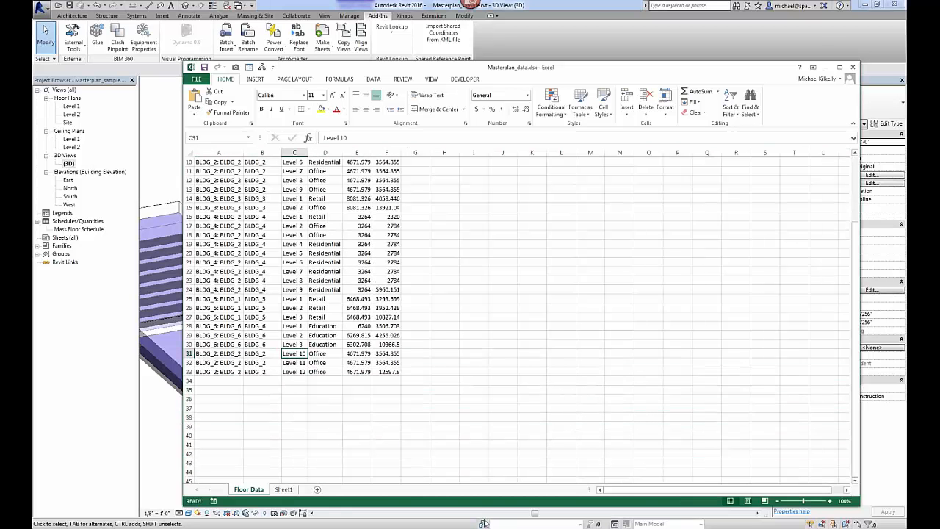
Step: Return to the Masterplan_dashboard.xlsx workbook and refresh all of its data from the edited floor data
mouse_move(485, 522)
left_click(430, 478)
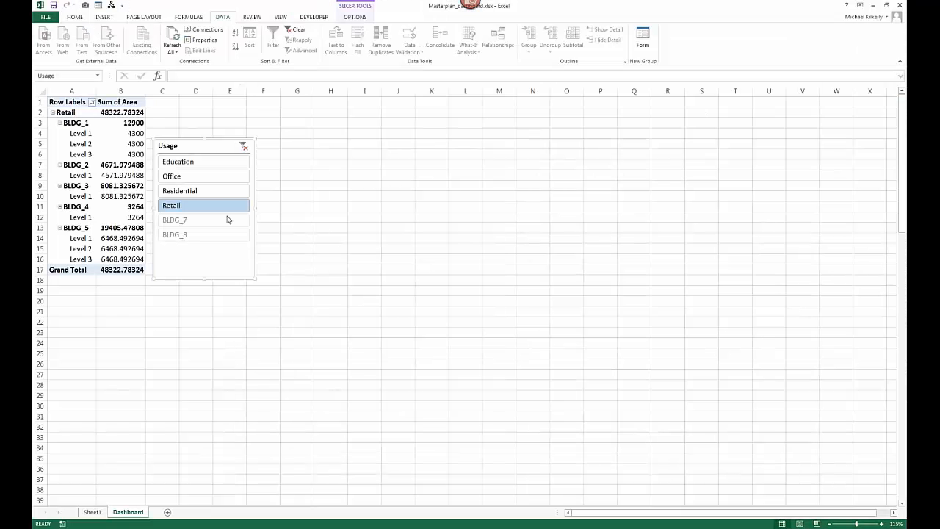
left_click(173, 52)
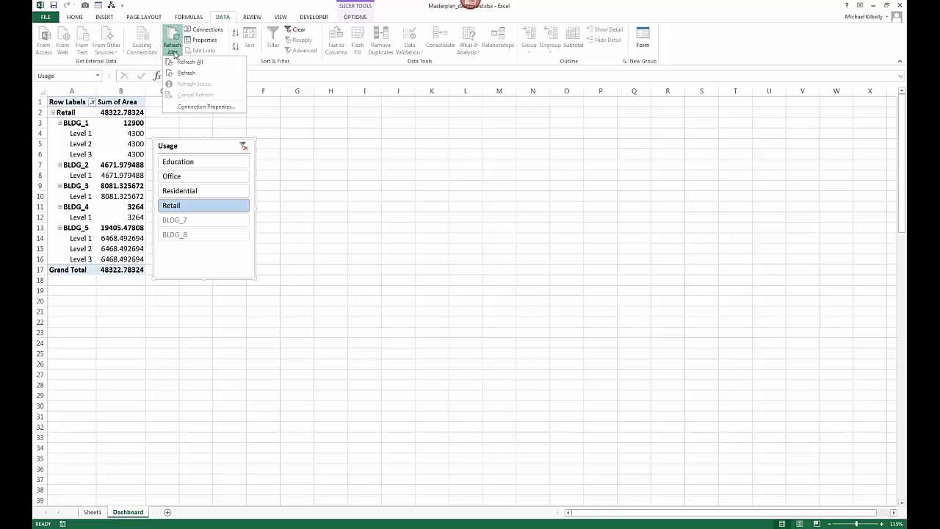
left_click(190, 62)
left_click(266, 119)
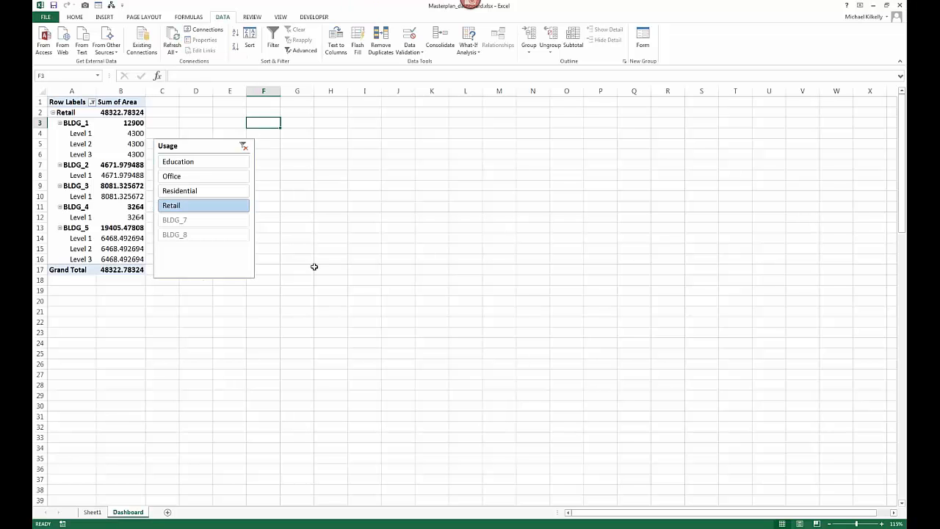
Step: Insert a Pie PivotChart based on the Dashboard sheet's PivotTable
left_click(136, 133)
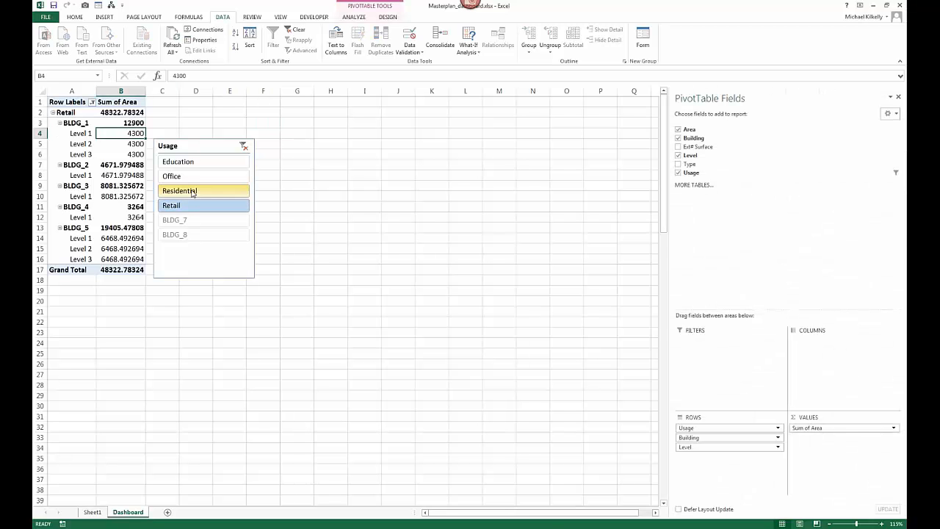
left_click(352, 16)
left_click(582, 45)
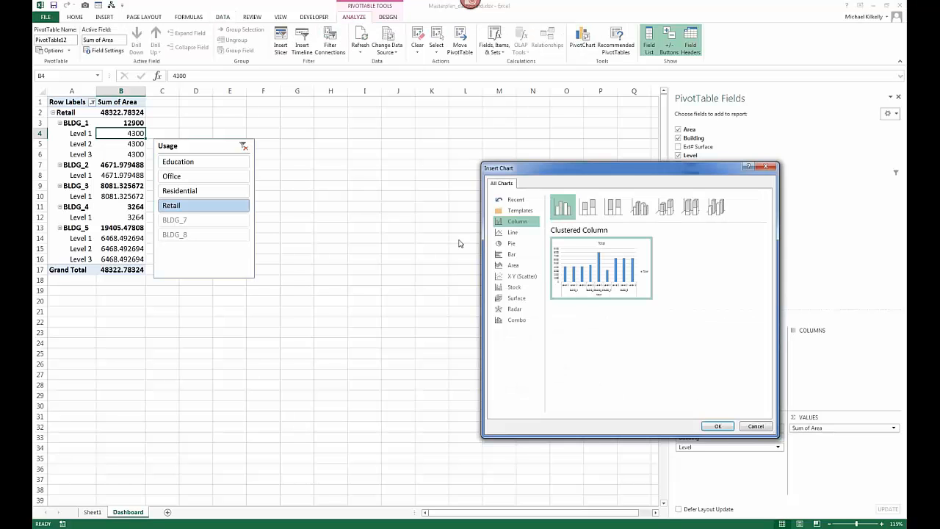
left_click_drag(638, 171, 439, 140)
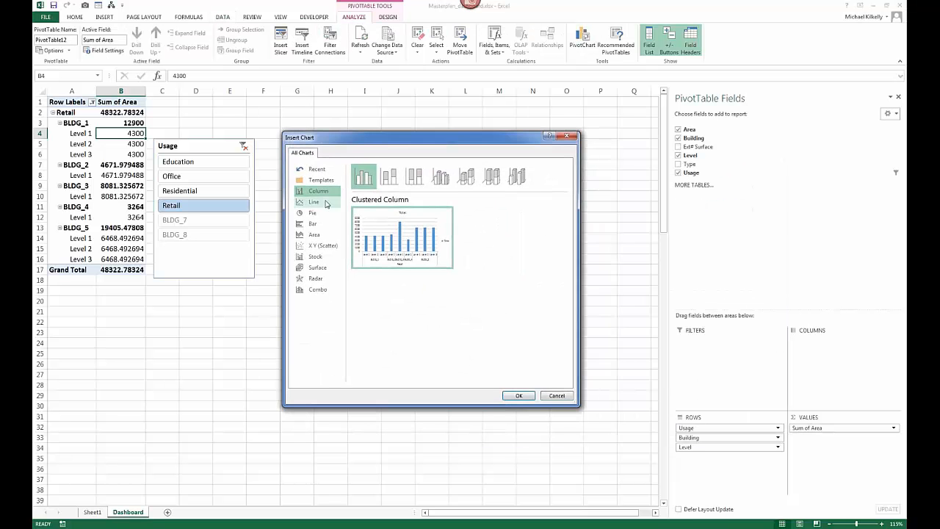
left_click(313, 213)
mouse_move(380, 222)
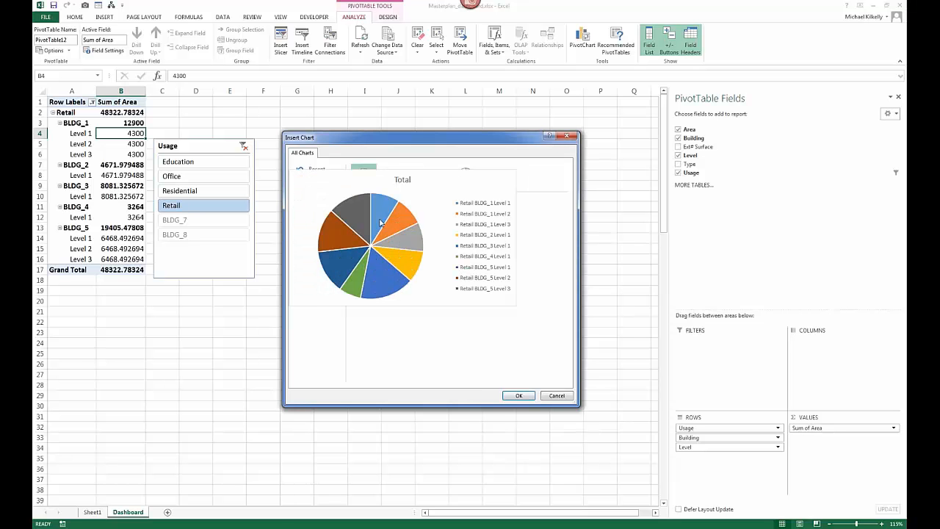
left_click(519, 395)
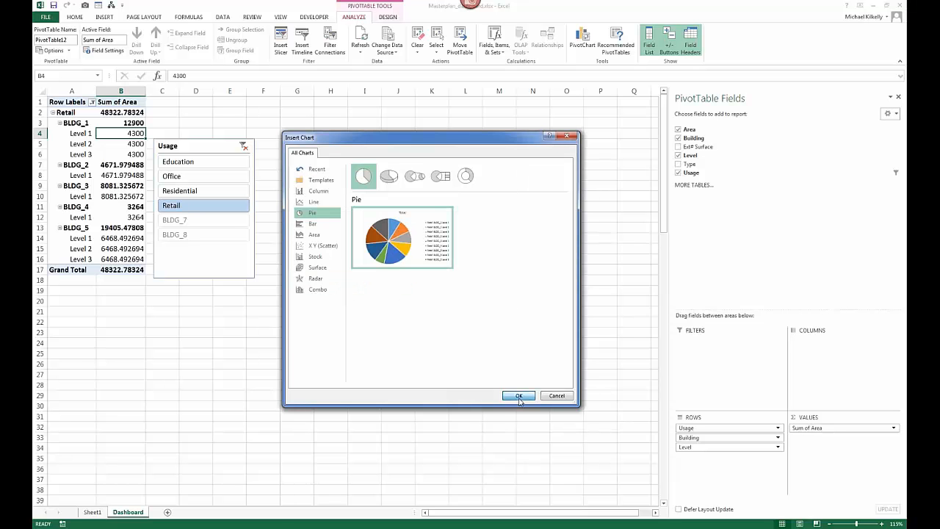
Step: Place the pie chart directly beside the PivotTable and move the Usage slicer below the chart
left_click_drag(396, 240, 445, 122)
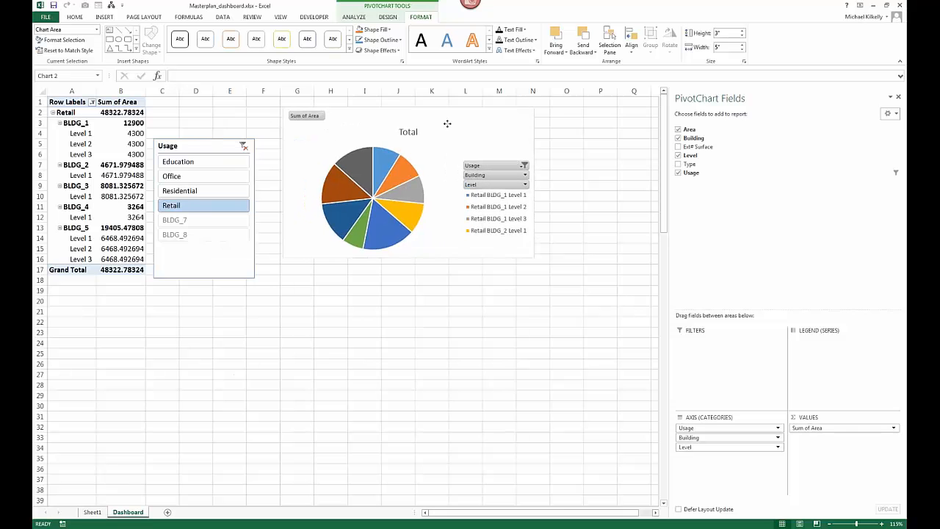
left_click(197, 146)
left_click_drag(198, 146, 188, 304)
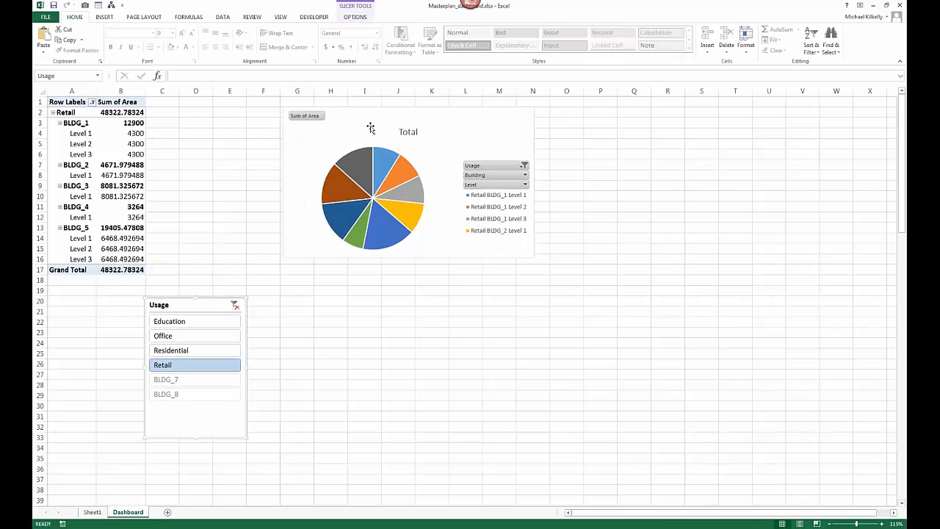
left_click_drag(367, 126, 234, 125)
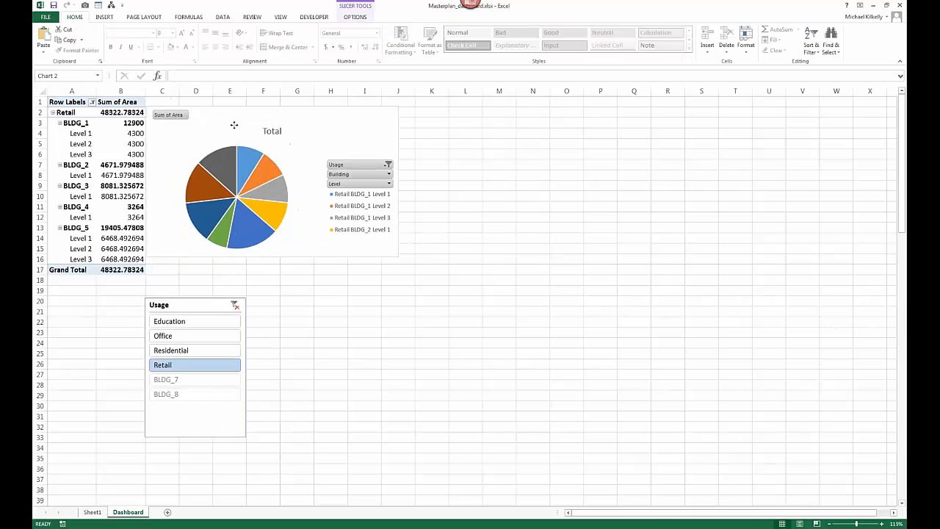
Step: Filter the dashboard by Education, Office, Residential and Retail in turn, and move the Usage slicer up to just beneath the chart
left_click(169, 321)
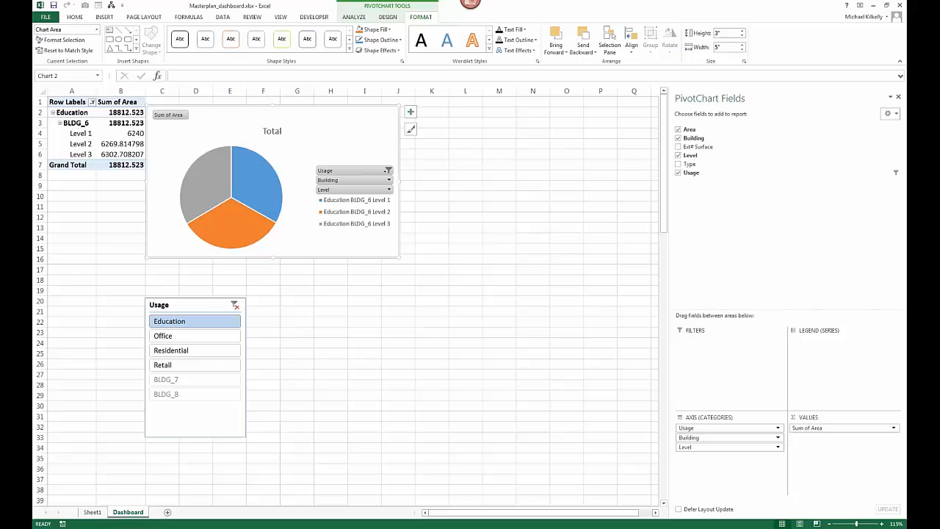
left_click(169, 335)
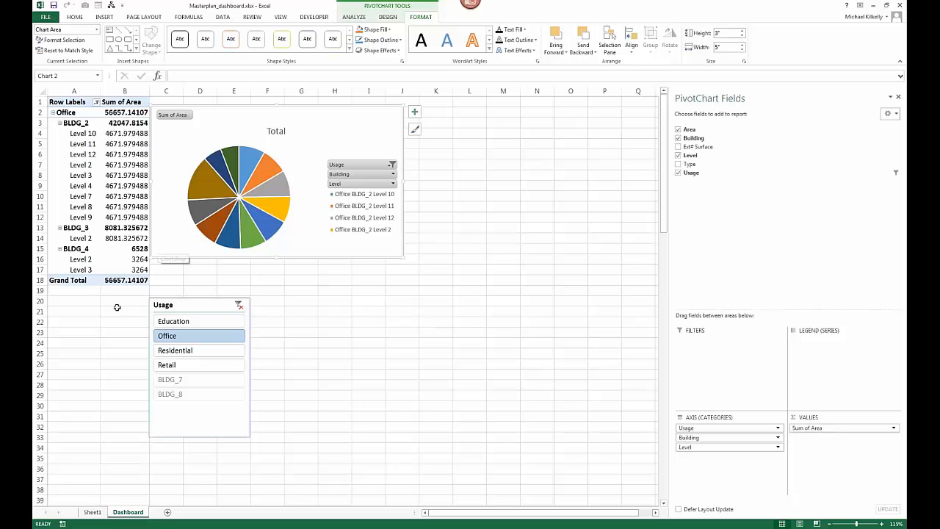
left_click(165, 353)
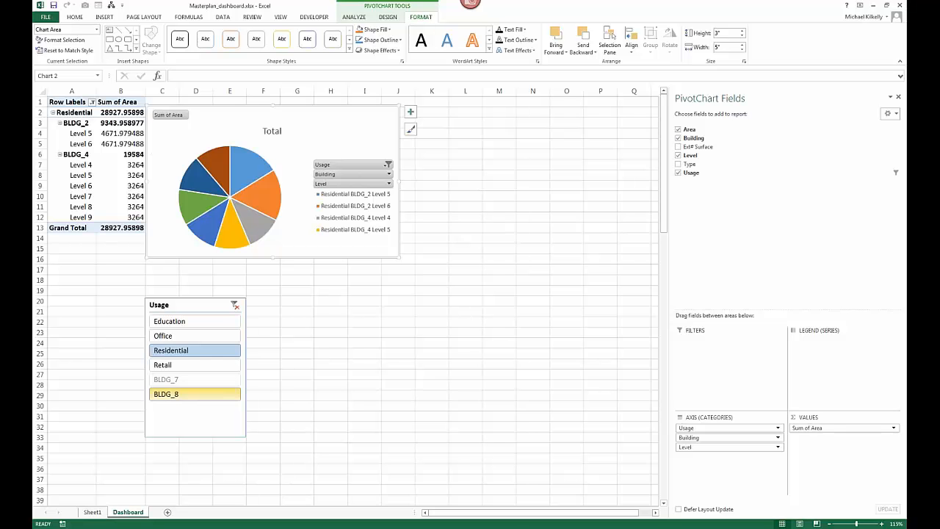
left_click(211, 366)
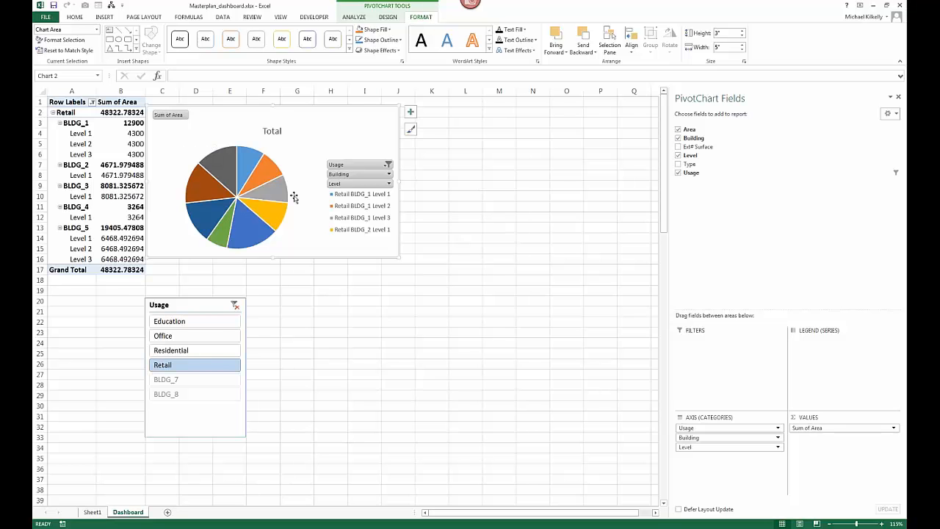
left_click_drag(167, 308, 171, 275)
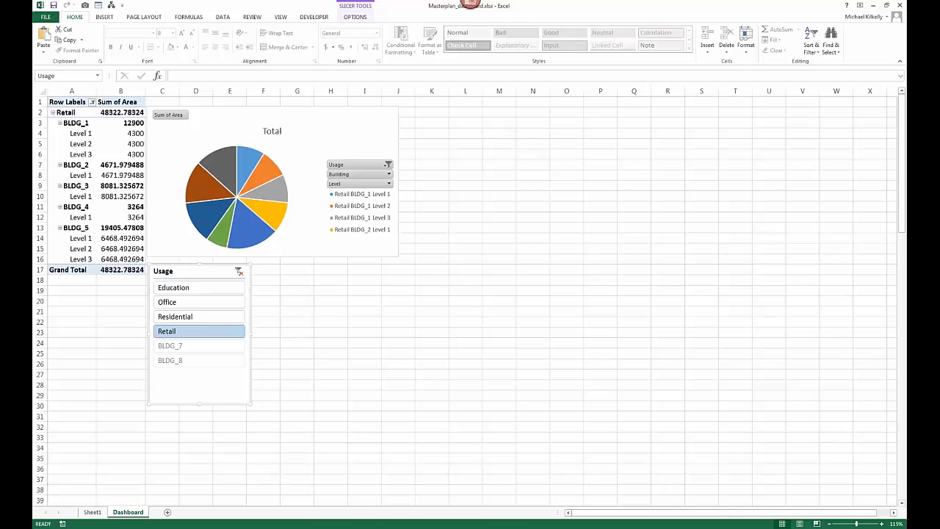
Step: Switch to the Revit masterplan model and set the Usage of the tallest tower's top two mass floors to Amenities
mouse_move(412, 526)
left_click(360, 492)
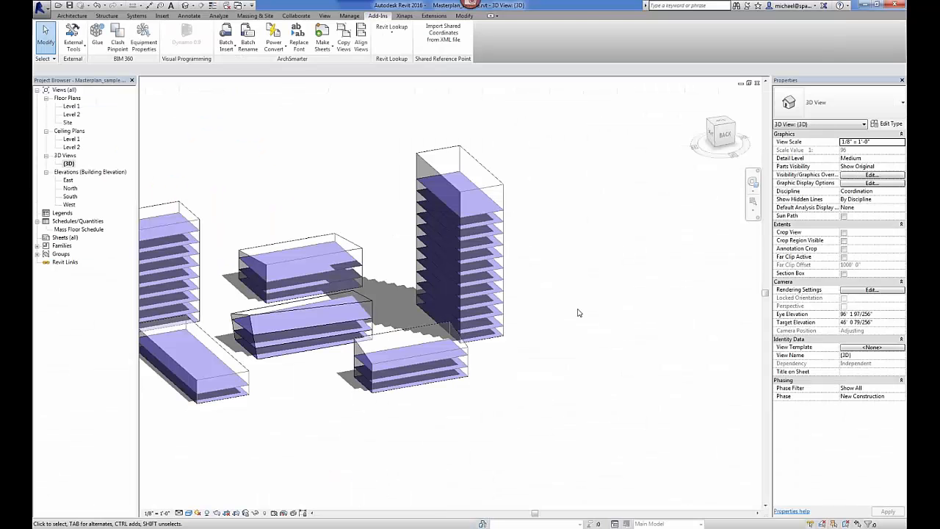
left_click(431, 199)
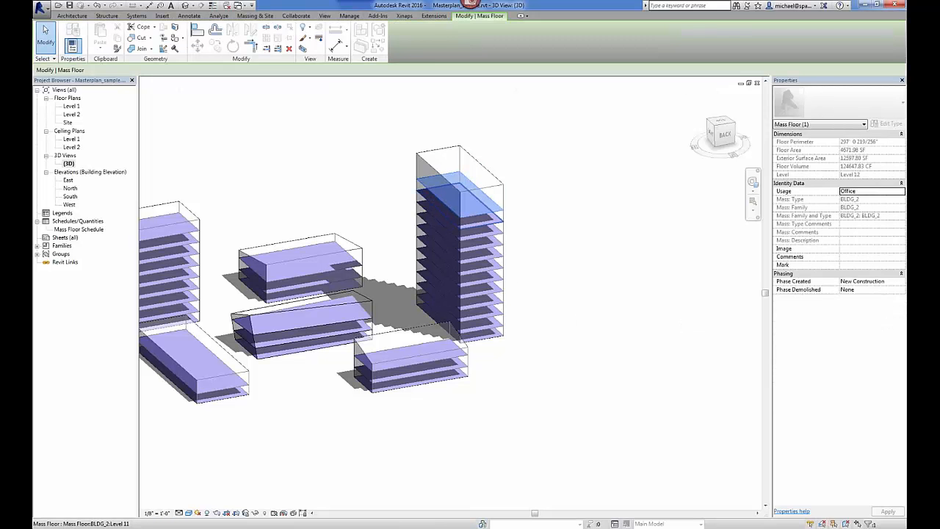
left_click(448, 214, "ctrl")
left_click(864, 193)
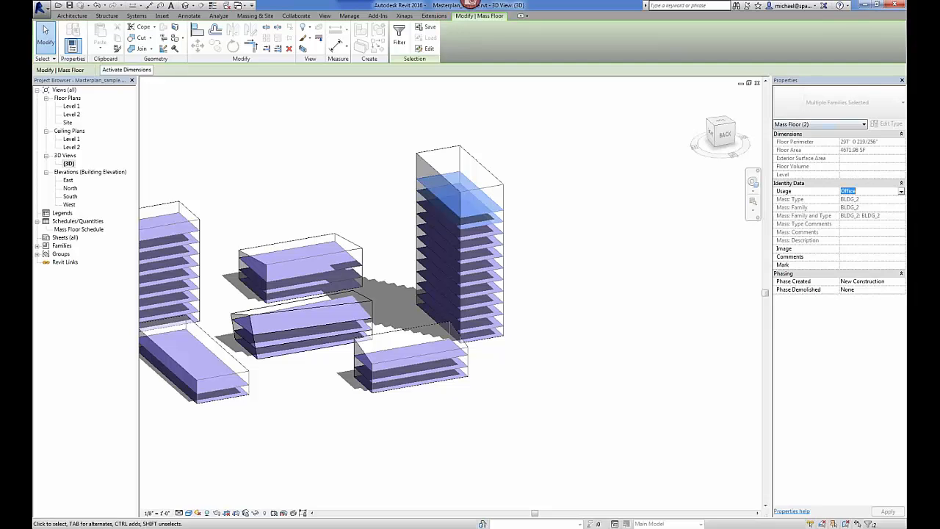
type("Amenities")
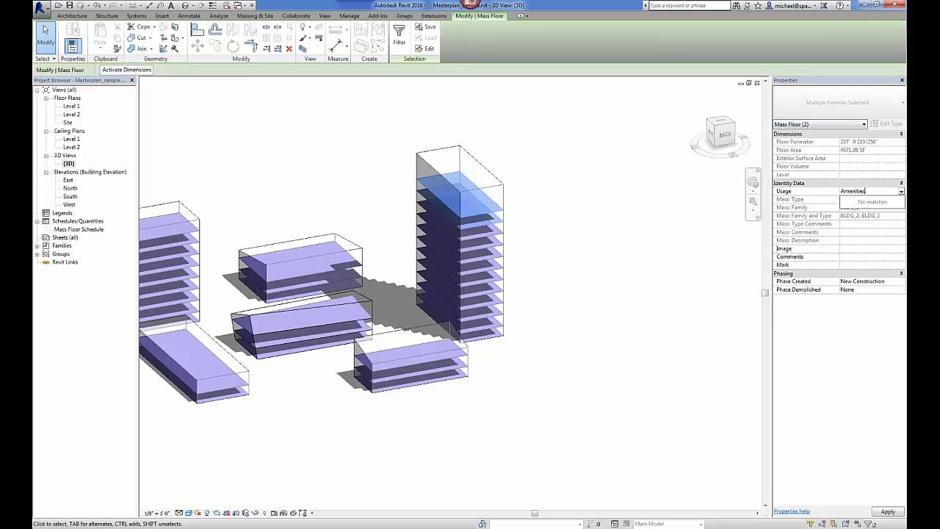
key("Return")
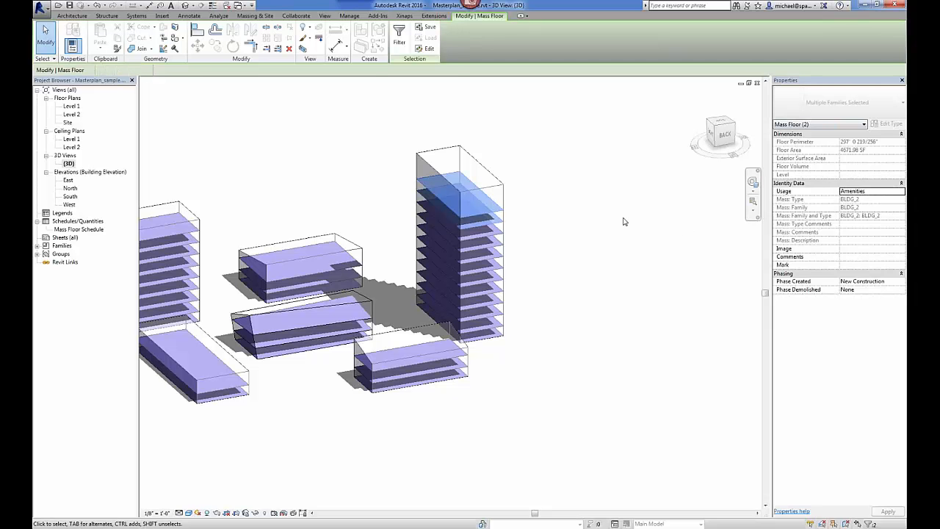
left_click(624, 221)
Step: Switch to Masterplan_data.xlsx in Excel and check the Usage entries for BLDG_2 Levels 11 and 12 on the Floor Data sheet
mouse_move(455, 522)
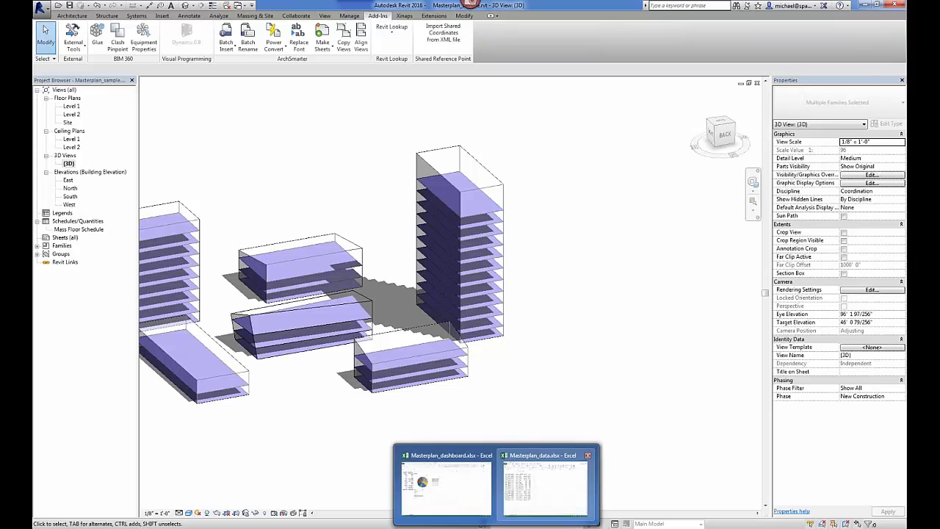
left_click(528, 507)
left_click(433, 281)
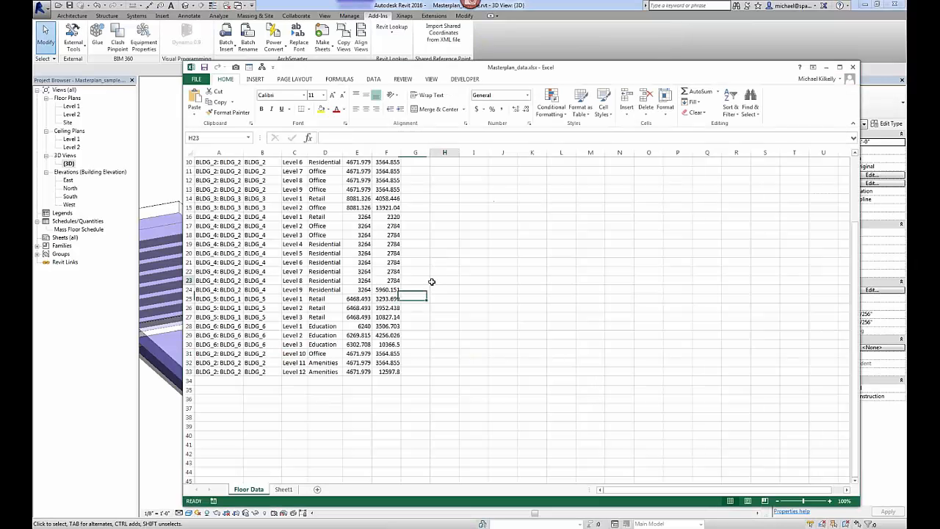
left_click(311, 362)
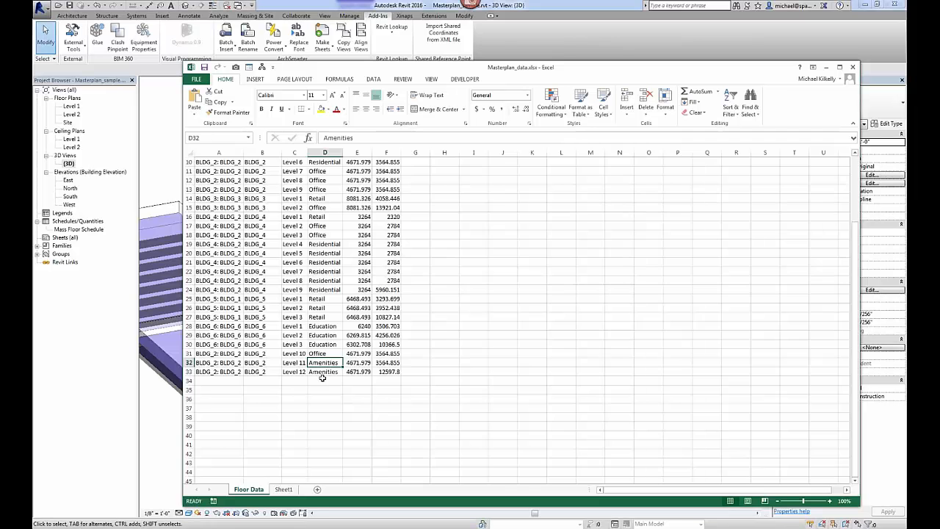
scroll(322, 377, "up", 1, "ctrl")
scroll(357, 447, "down", 2)
scroll(338, 455, "up", 1, "ctrl")
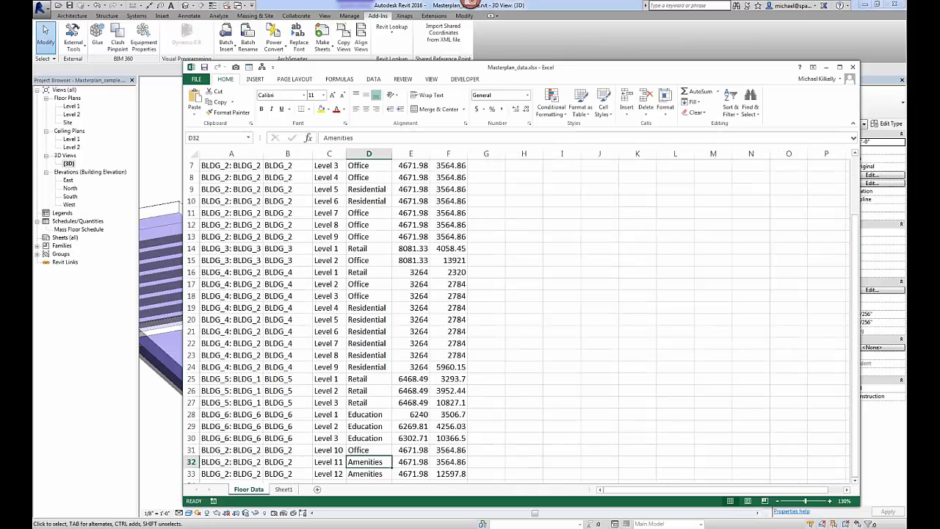
scroll(336, 466, "down", 2)
Step: Return to Masterplan_dashboard.xlsx, refresh all of its data and filter the dashboard to the Amenities usage
mouse_move(500, 523)
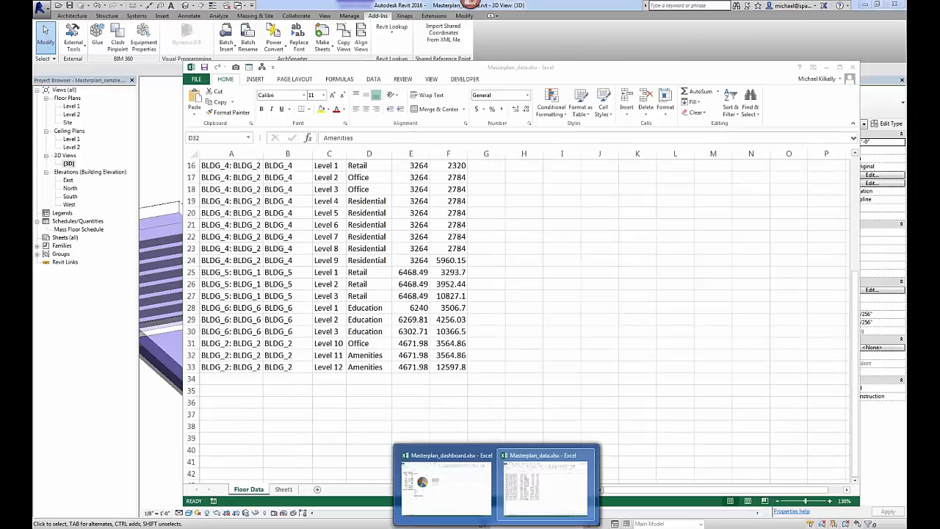
left_click(450, 491)
left_click(437, 274)
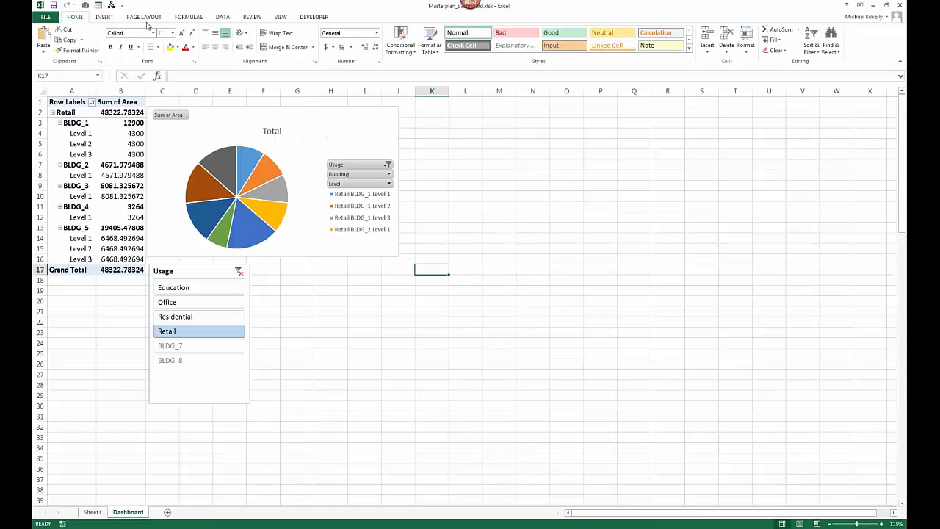
left_click(221, 17)
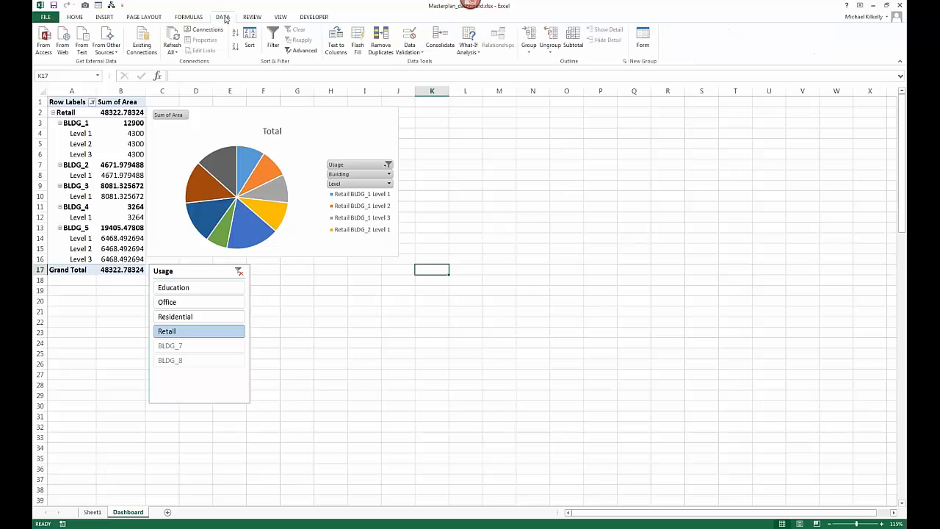
left_click(173, 37)
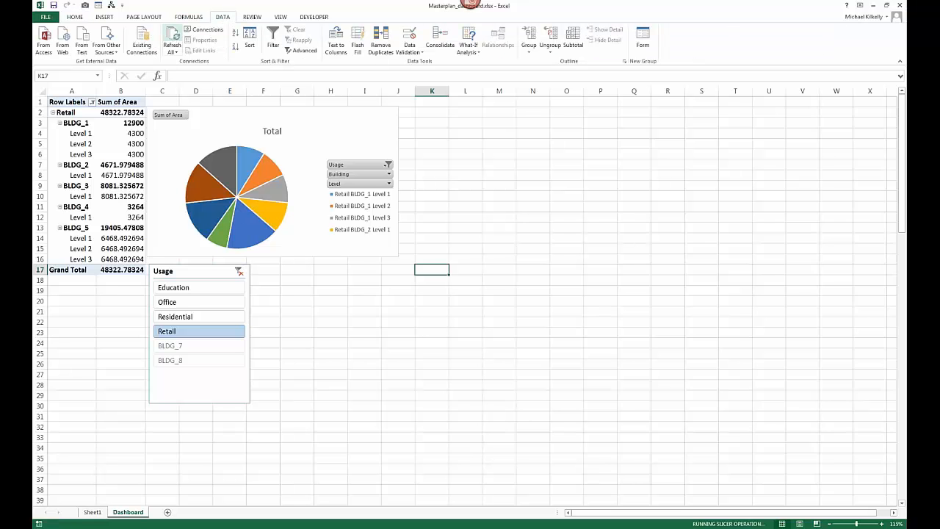
left_click(181, 288)
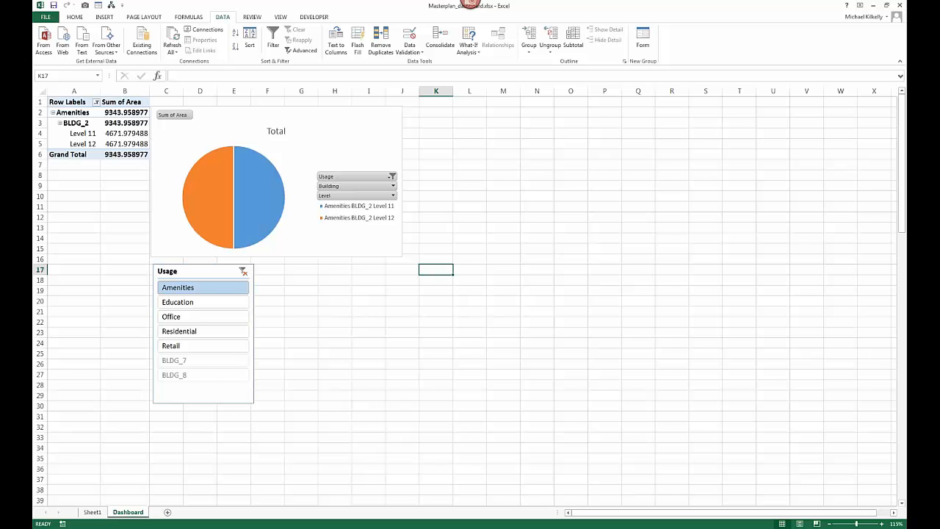
Step: Add a new worksheet and insert a PivotTable at cell A1 from the external connection Masterplan_data 'Floor Data$'
left_click(168, 513)
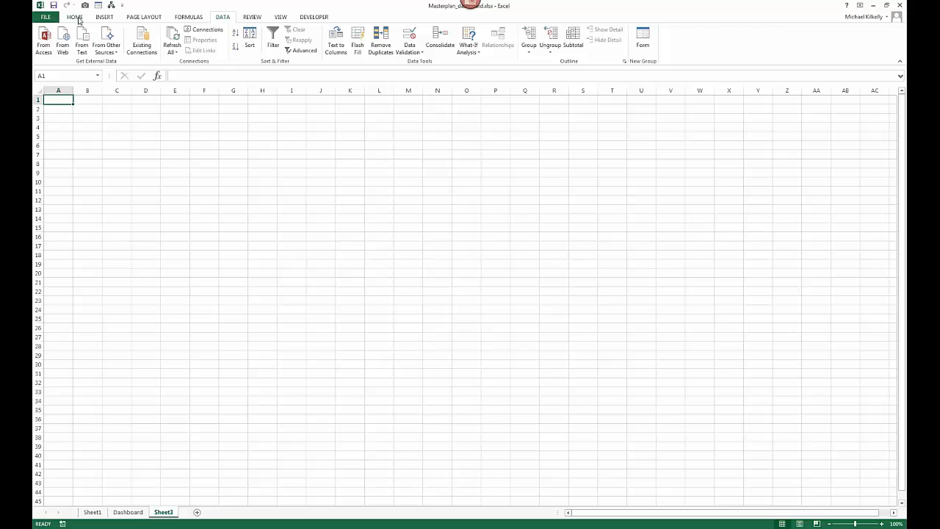
left_click(104, 17)
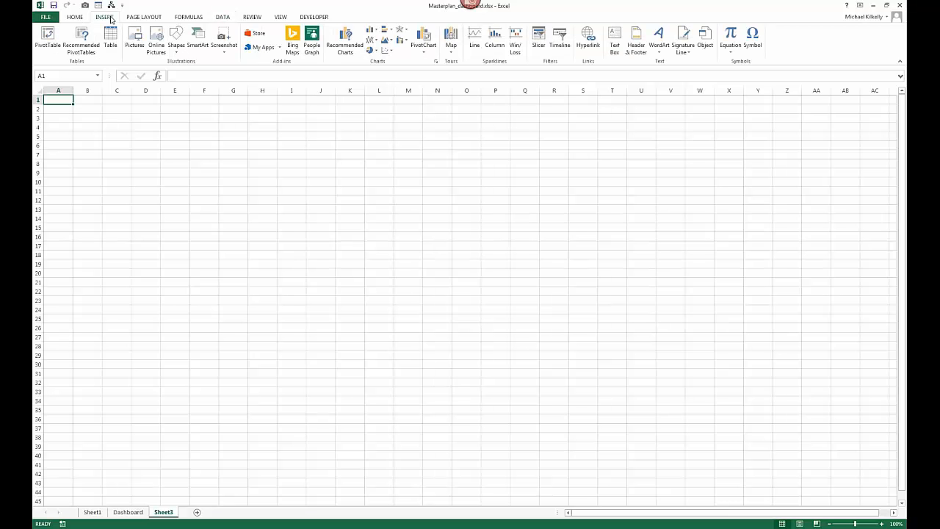
left_click(47, 38)
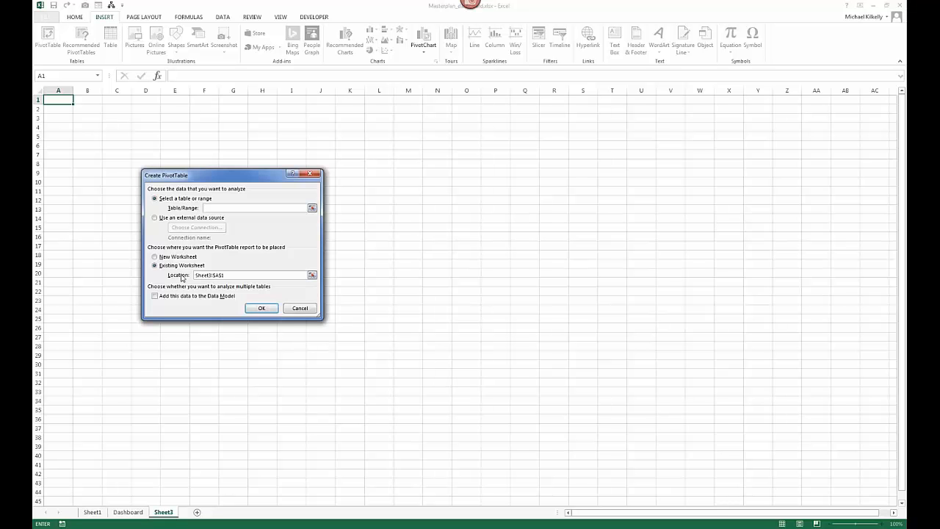
left_click(171, 218)
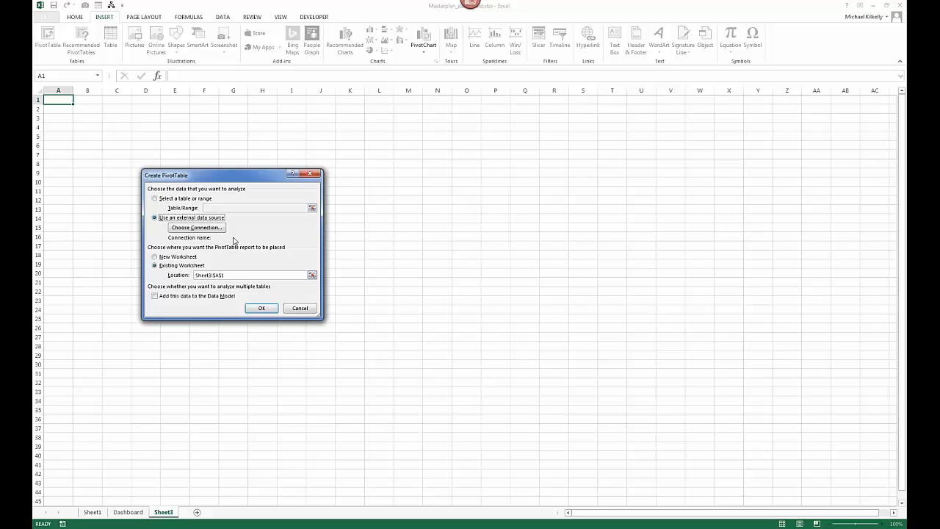
left_click(200, 229)
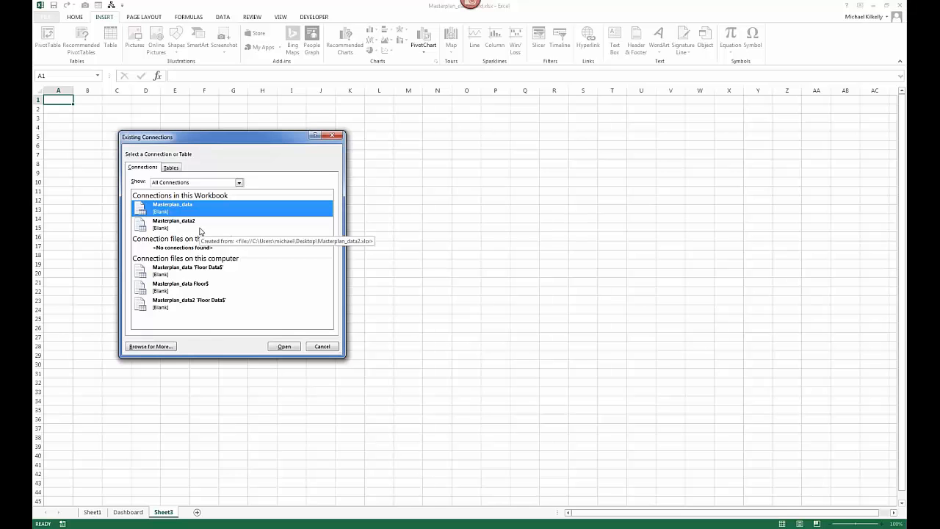
left_click(200, 272)
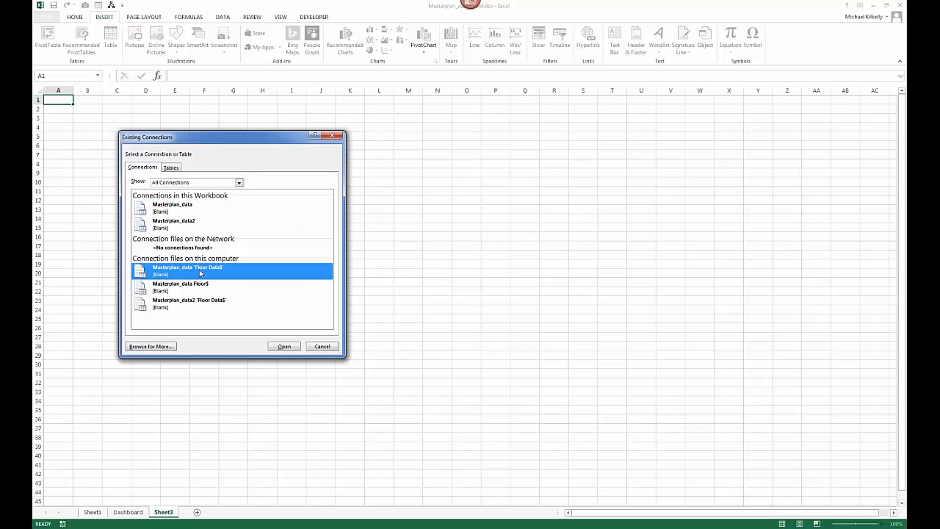
left_click(282, 347)
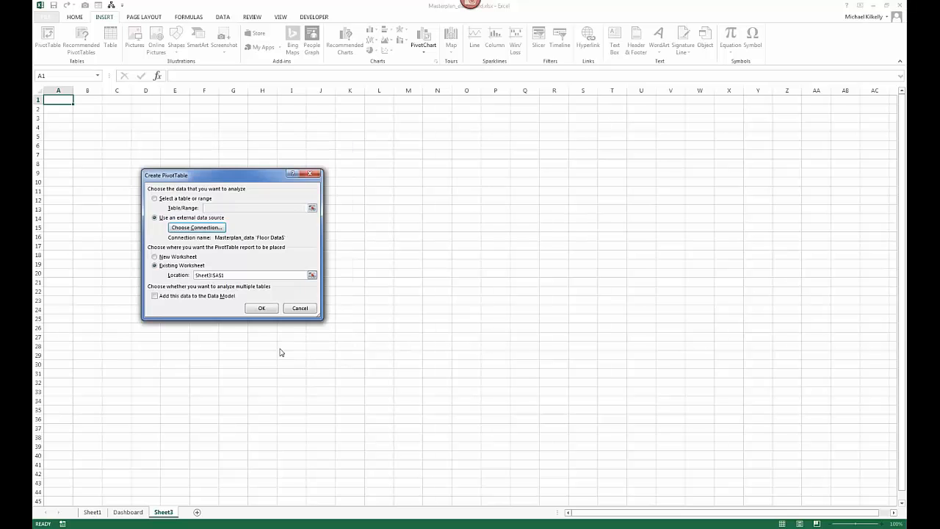
left_click(258, 308)
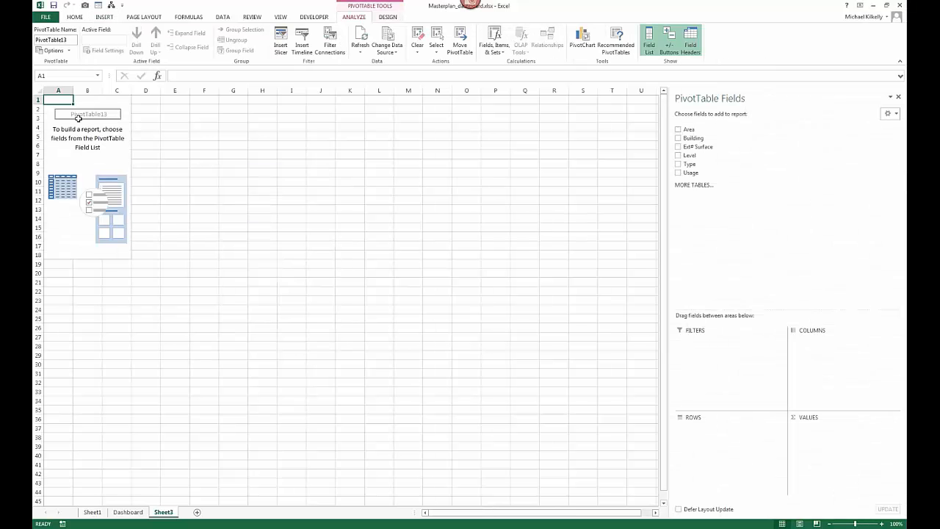
Step: Summarize Area by Usage in the new PivotTable and insert a pie PivotChart beside it
left_click(679, 172)
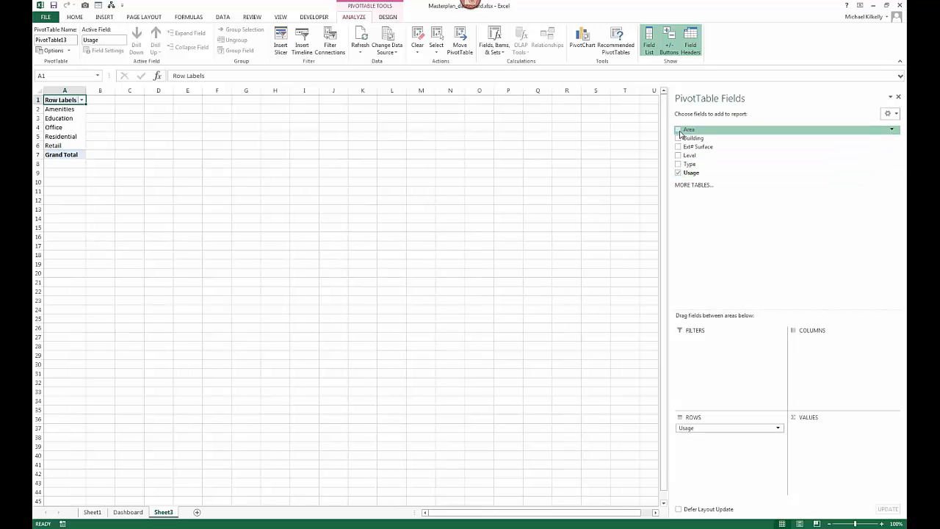
left_click(679, 130)
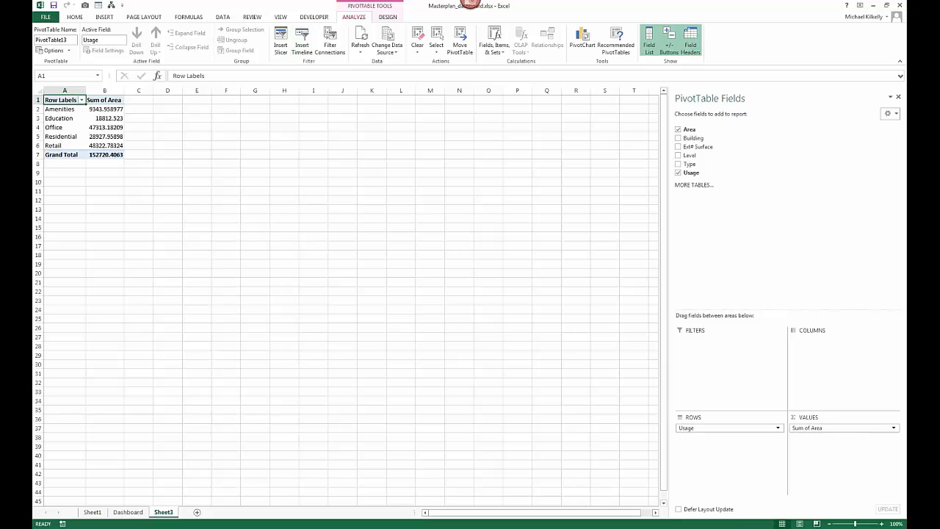
left_click(72, 124)
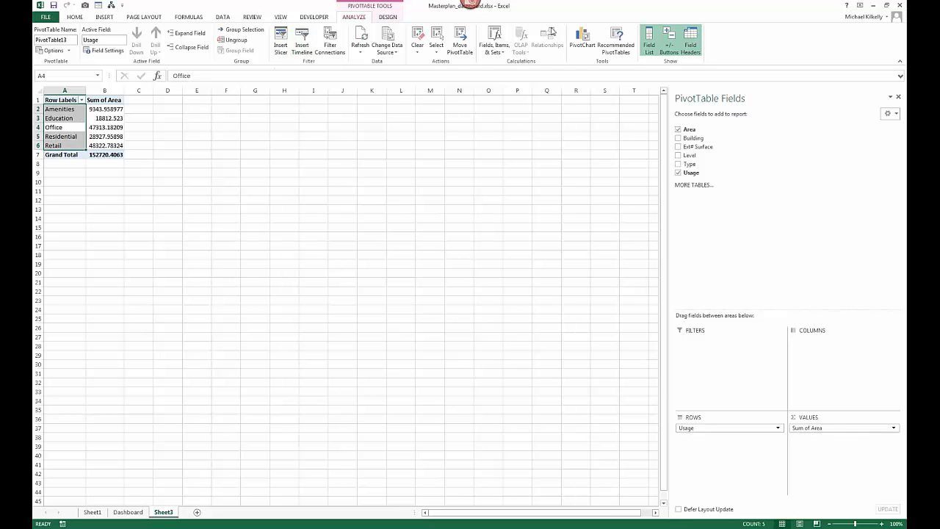
left_click(582, 40)
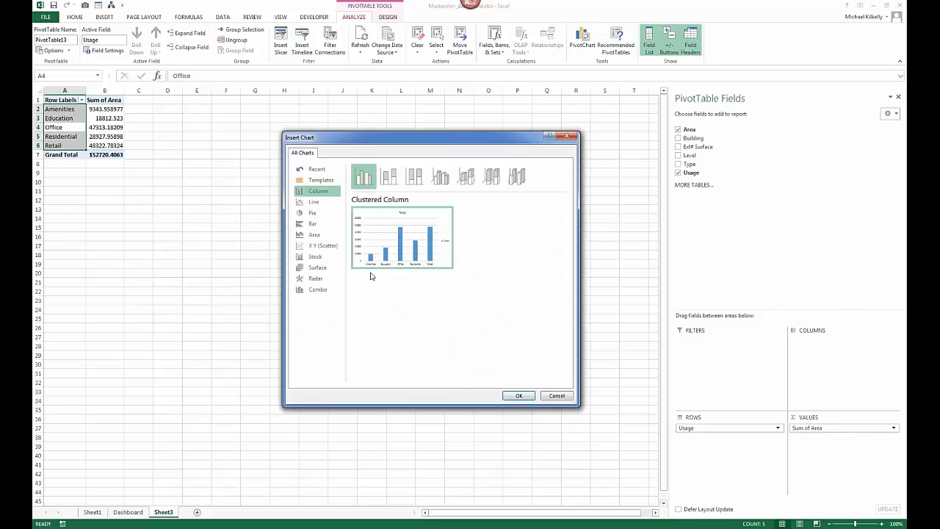
left_click(310, 212)
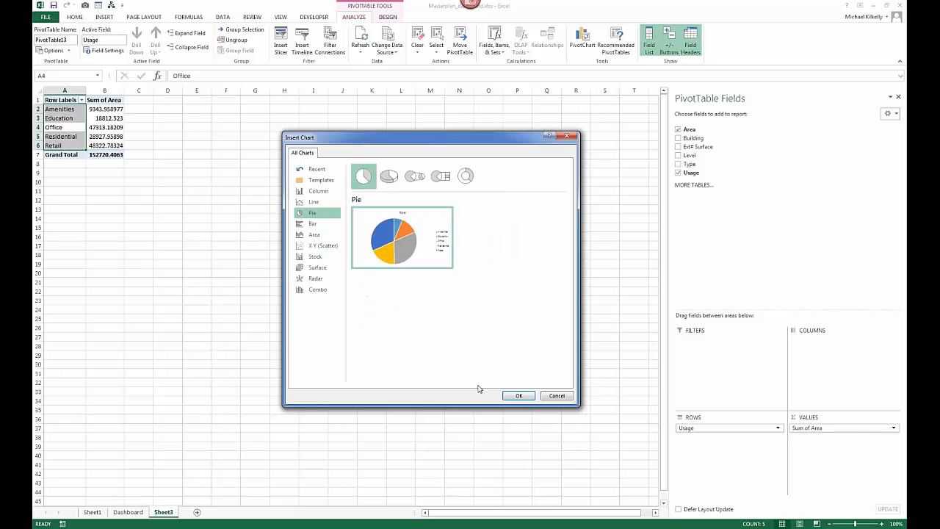
left_click(518, 395)
left_click_drag(305, 261, 187, 129)
Step: Change the pie chart's title to "Total Area By Usage"
left_click(236, 127)
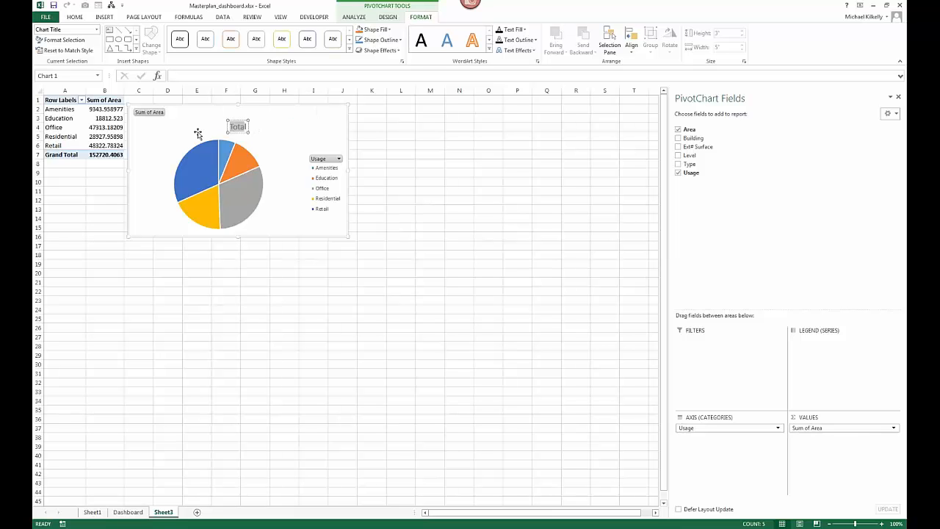
type("Total ARea")
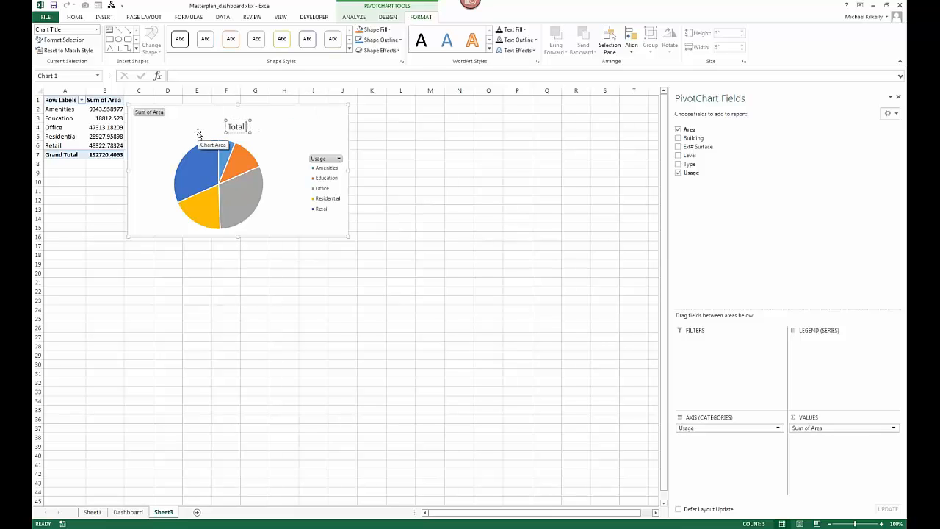
key("BackSpace")
key("BackSpace")
key("BackSpace")
type("rea By Useage")
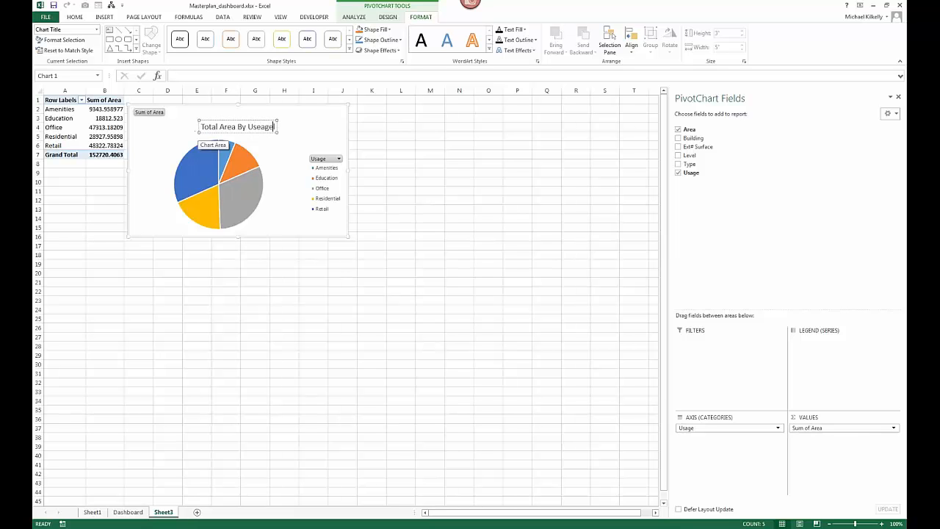
key("BackSpace")
key("BackSpace")
key("BackSpace")
key("BackSpace")
type("age")
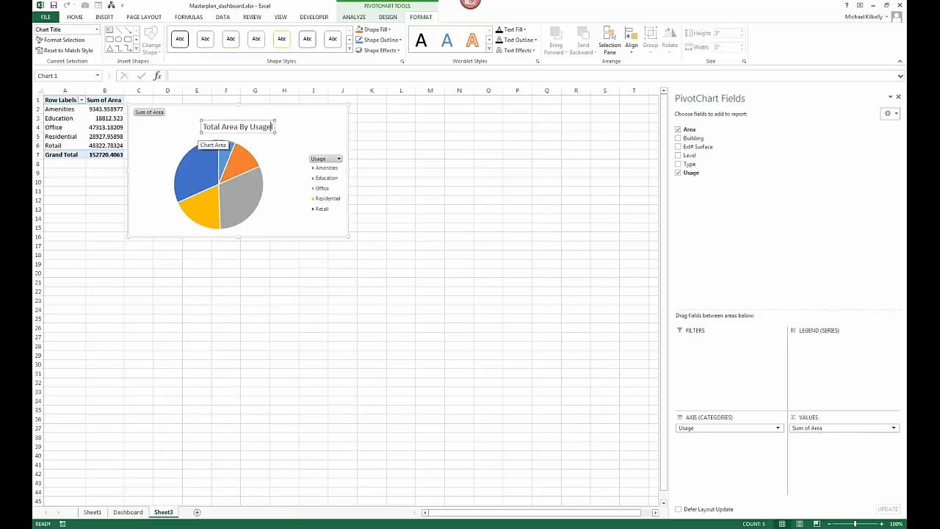
key("BackSpace")
left_click(471, 160)
Step: Copy the Total Area By Usage chart to the Dashboard sheet and place it beside the existing Total pie chart
left_click(304, 124)
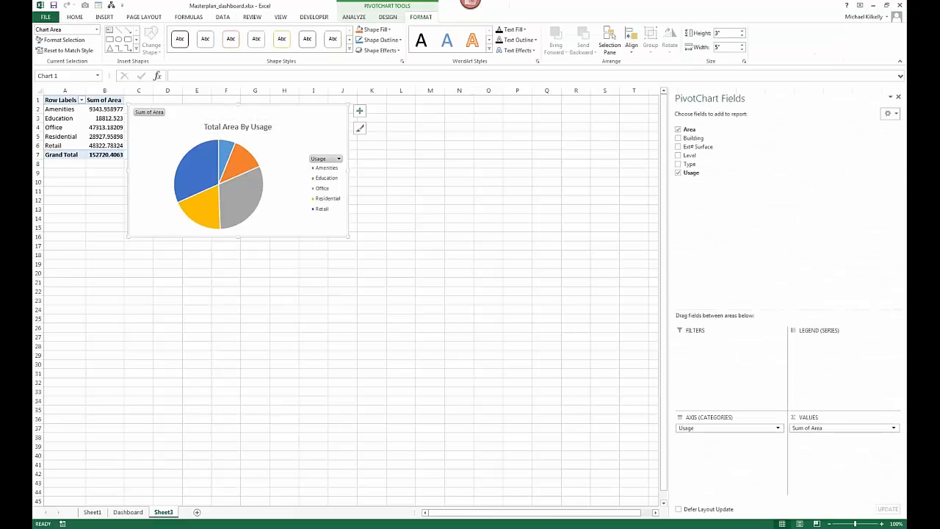
left_click(128, 512)
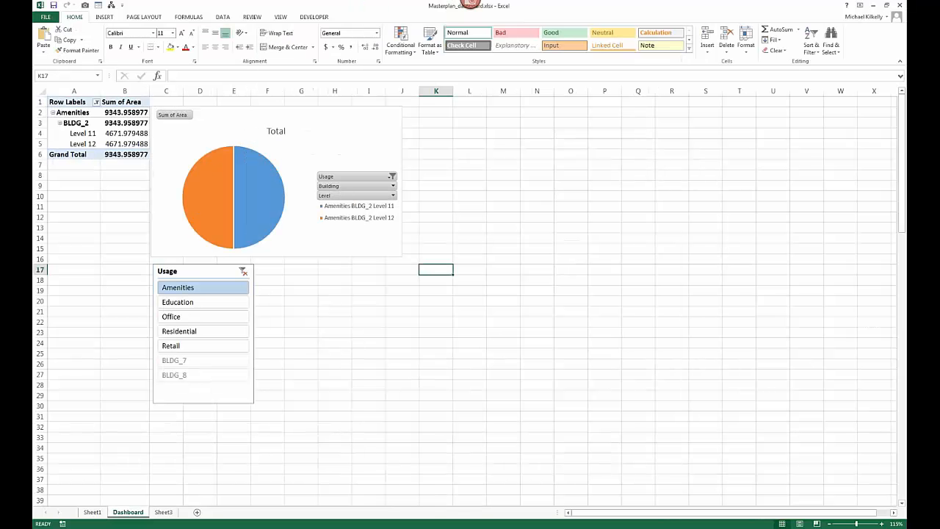
key("ctrl+v")
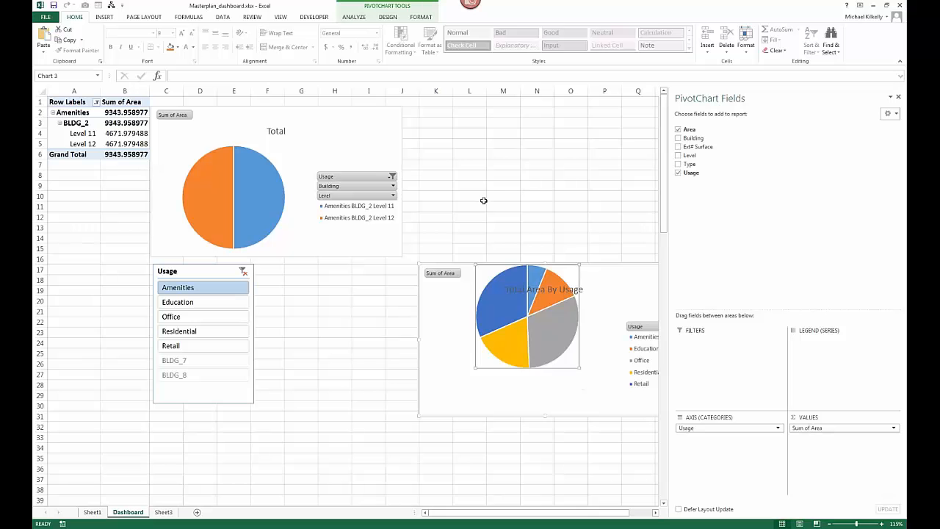
left_click_drag(441, 304, 426, 143)
Step: Cycle the Usage slicer through Residential, Office, Education and Amenities, ending on Office, to compare how both charts respond
left_click(169, 334)
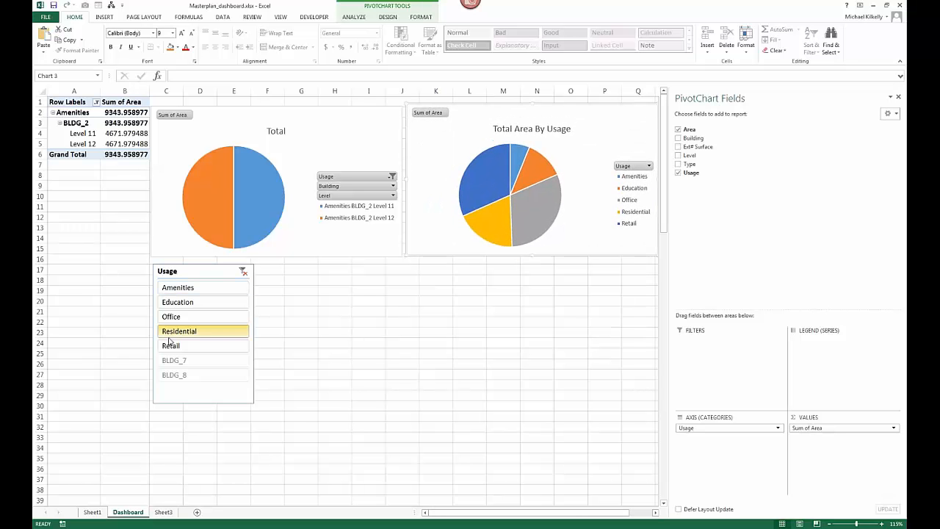
left_click(179, 316)
left_click(181, 303)
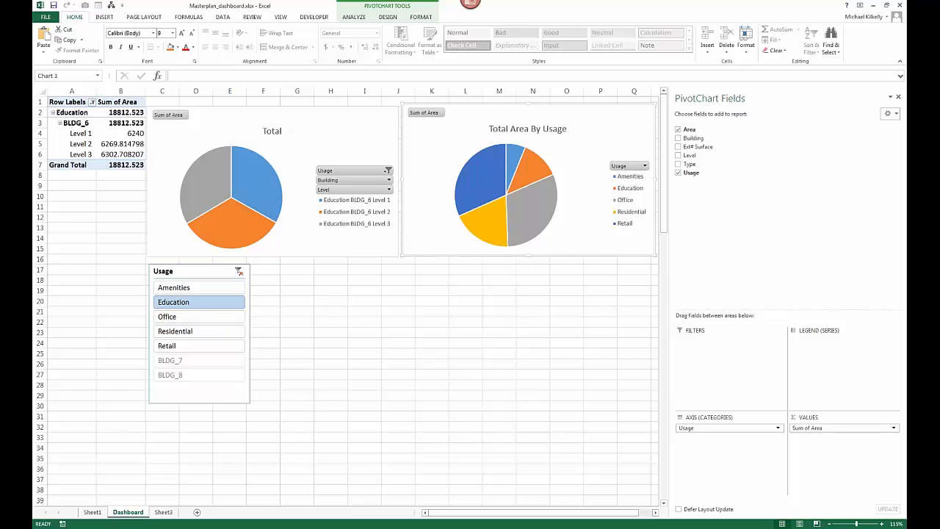
left_click(180, 287)
left_click(181, 301)
left_click(182, 318)
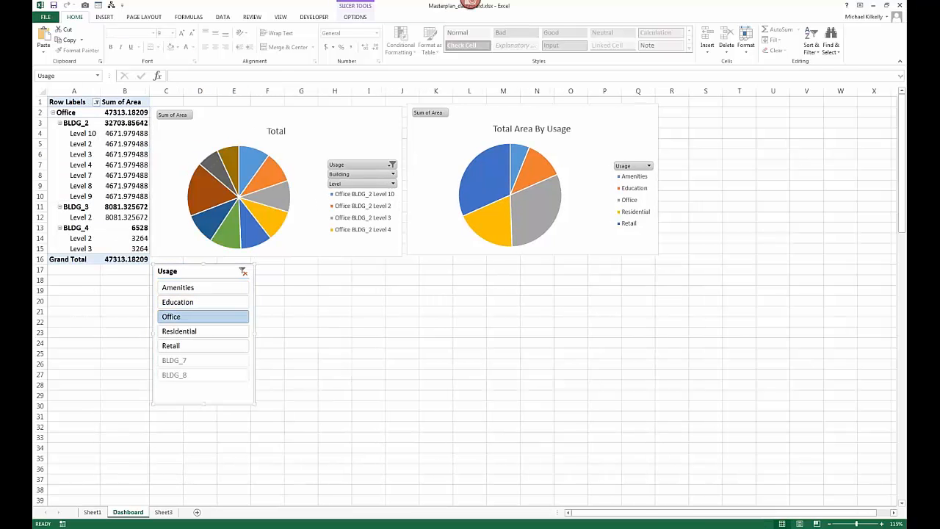
Step: Replace the Usage slicer with a new one for the dashboard PivotTable, placed below the Total chart, and filter it to Retail
key("Delete")
left_click(115, 133)
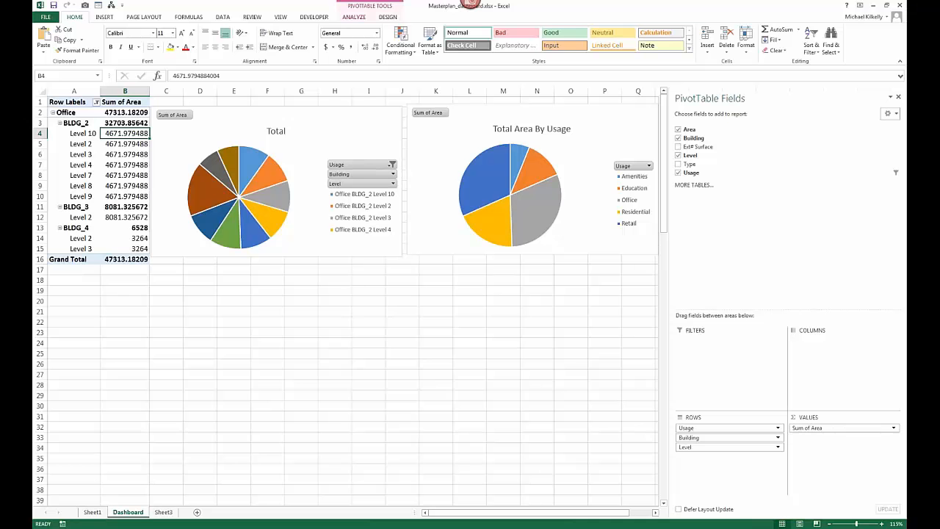
left_click(353, 17)
left_click(281, 41)
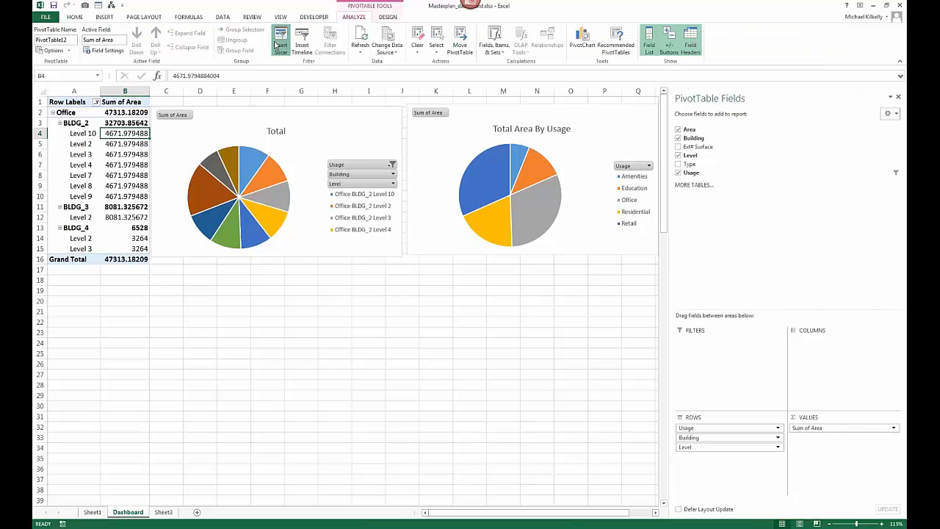
left_click(186, 225)
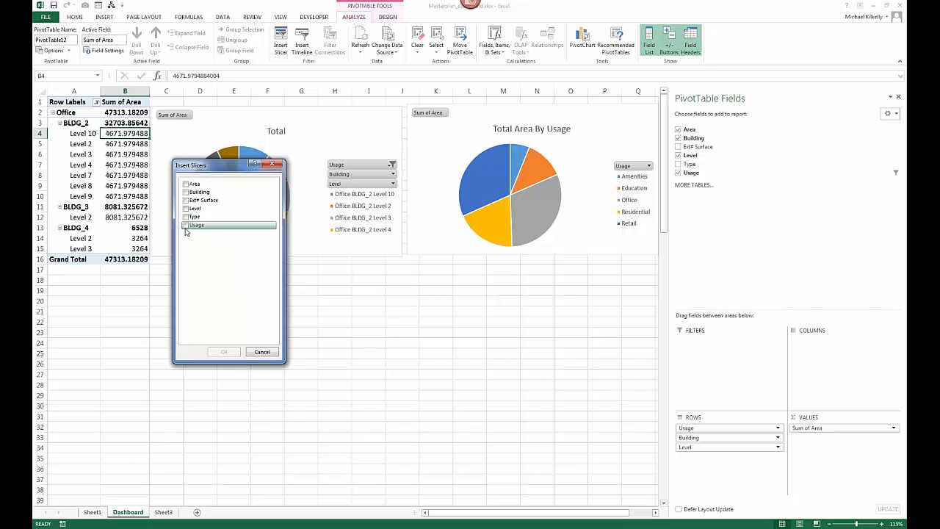
left_click(225, 352)
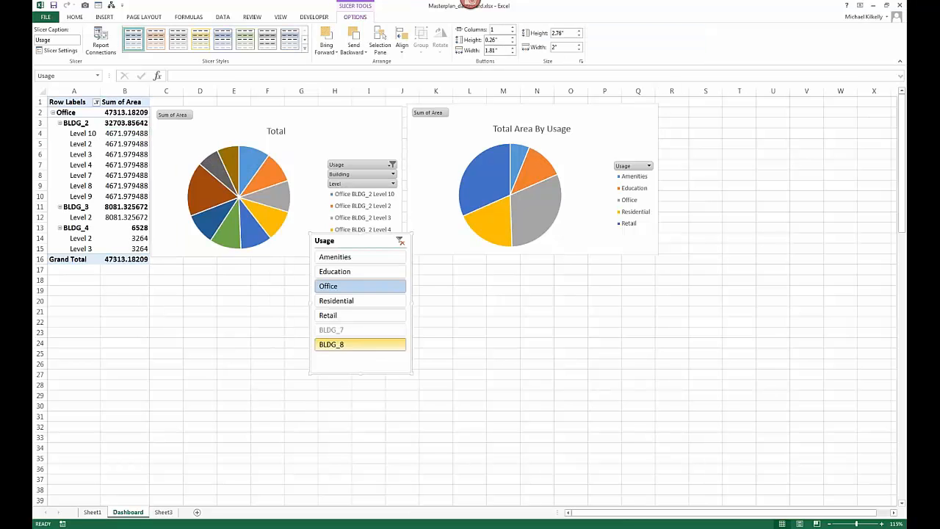
left_click_drag(352, 243, 285, 259)
left_click_drag(225, 289, 191, 279)
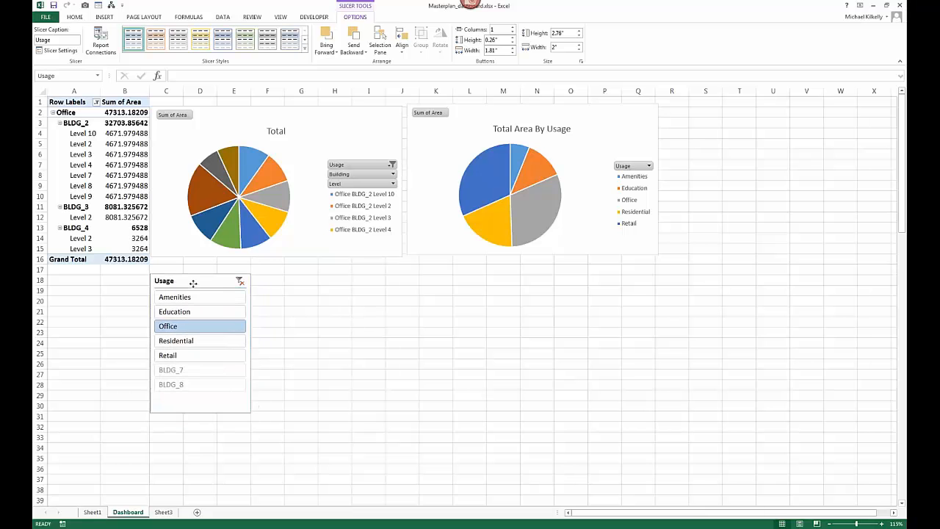
left_click(196, 358)
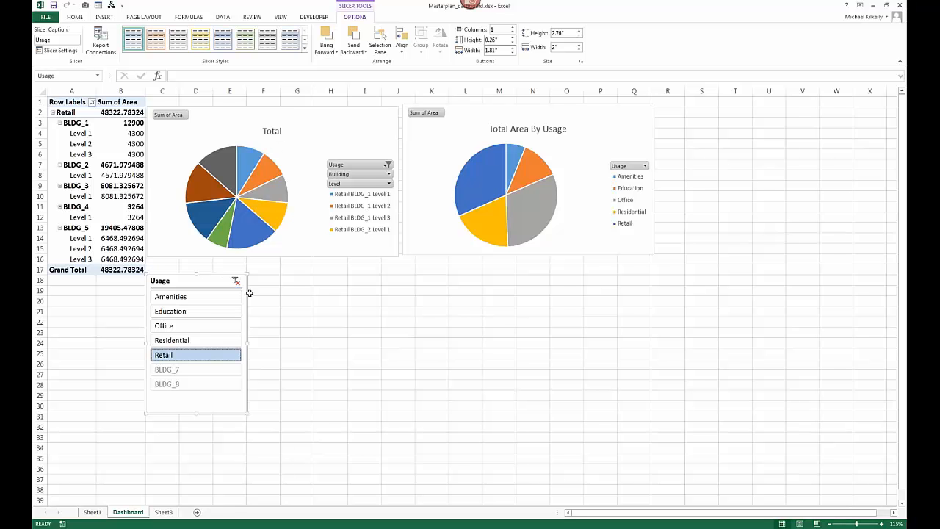
Step: Add another worksheet after Sheet3 and insert a PivotTable at A1 using the external connection Masterplan_data 'Floor Data$'
left_click(100, 19)
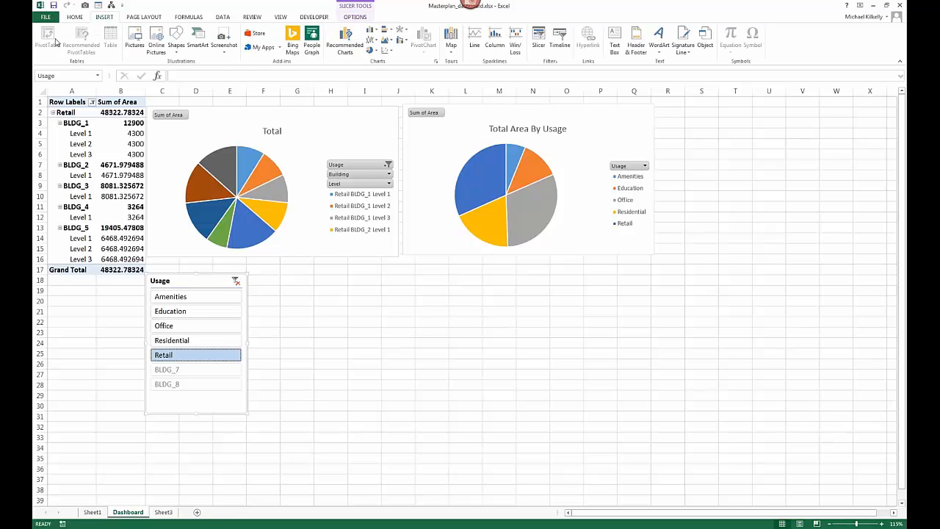
left_click(310, 383)
left_click(163, 512)
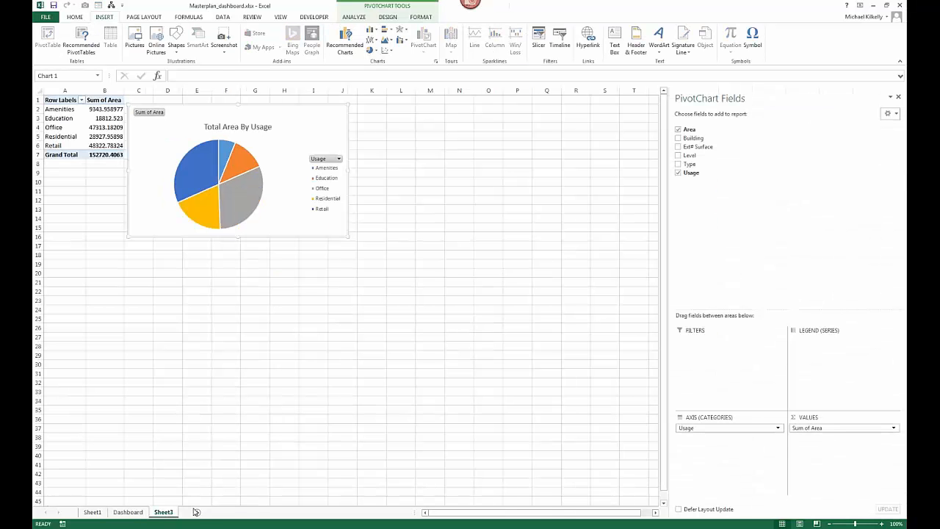
left_click(197, 512)
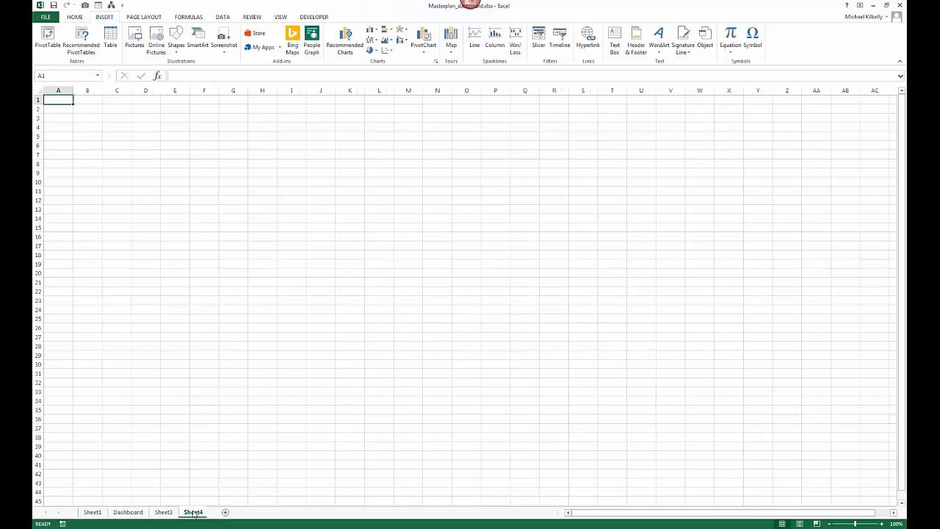
left_click(46, 33)
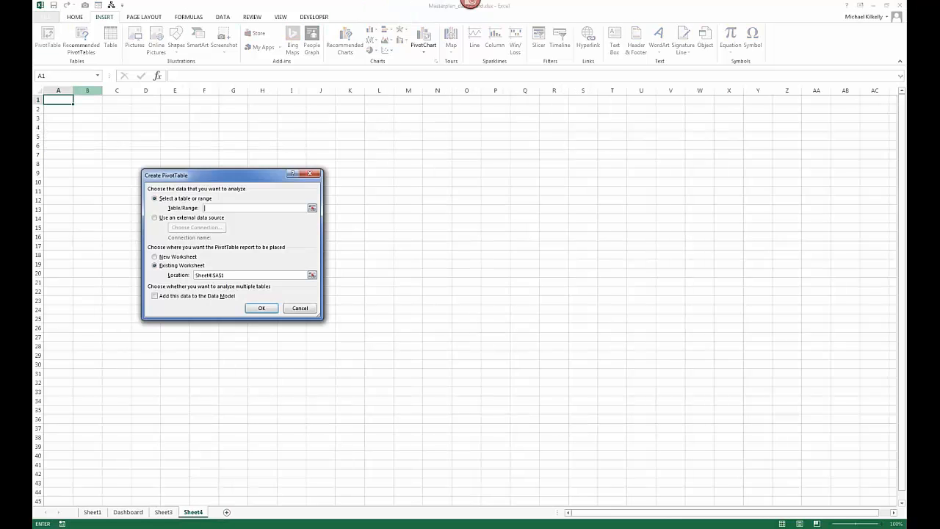
left_click(168, 219)
left_click(259, 311)
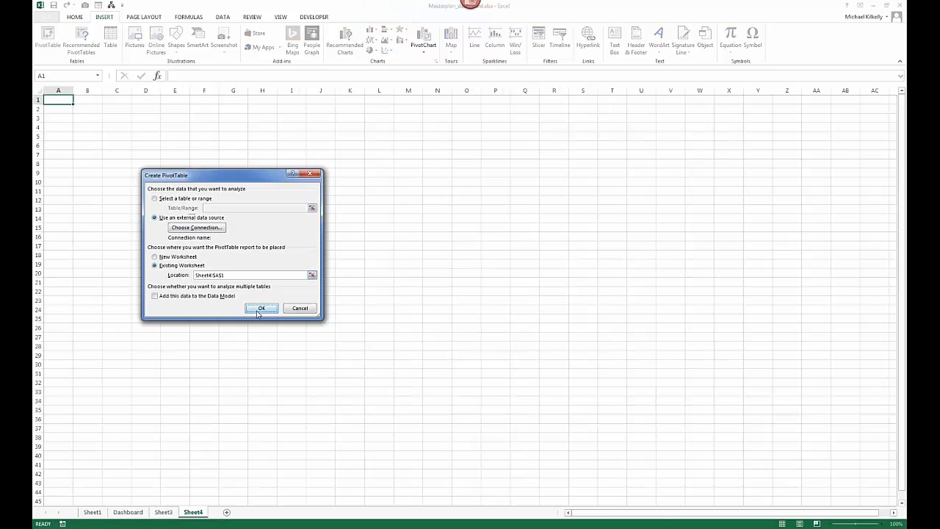
left_click(197, 228)
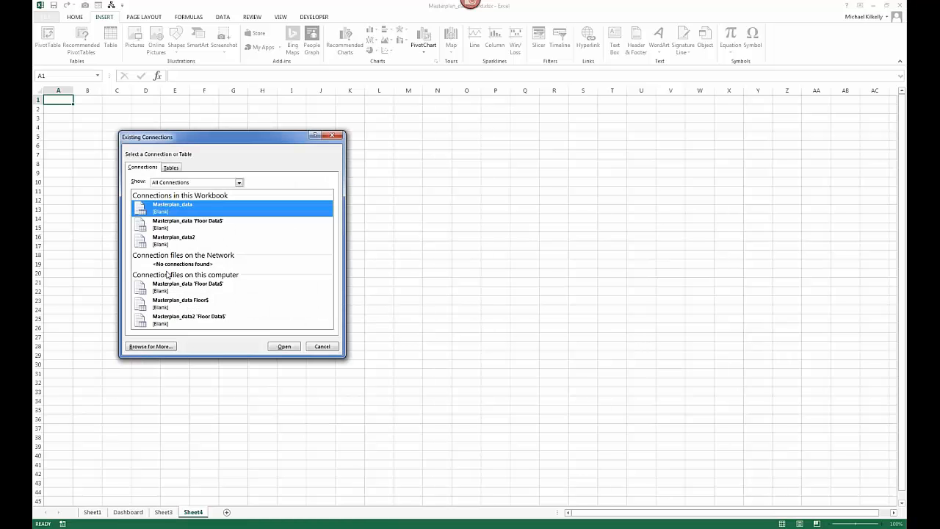
left_click(178, 224)
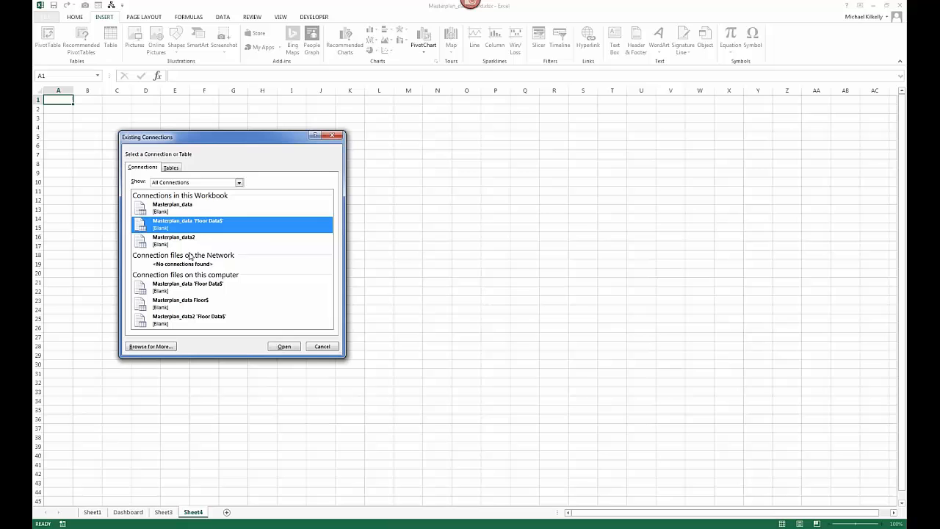
left_click(279, 348)
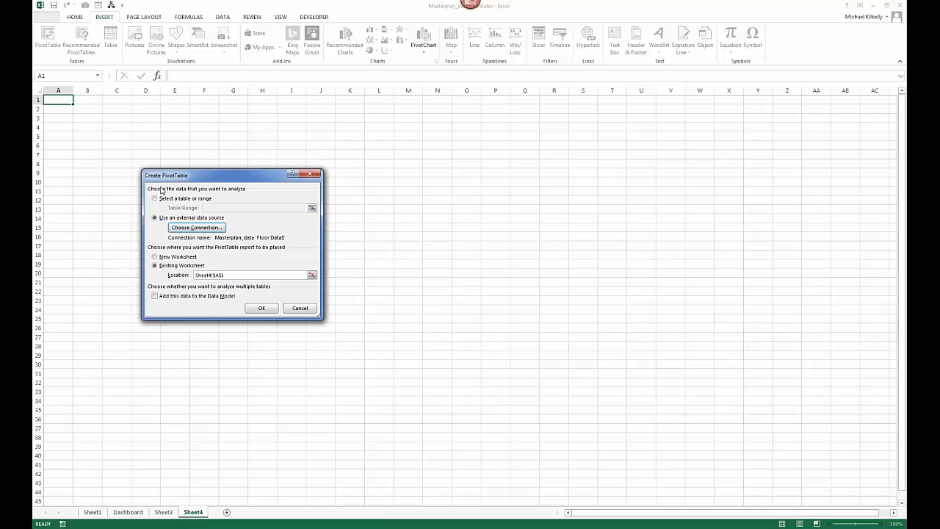
left_click(262, 308)
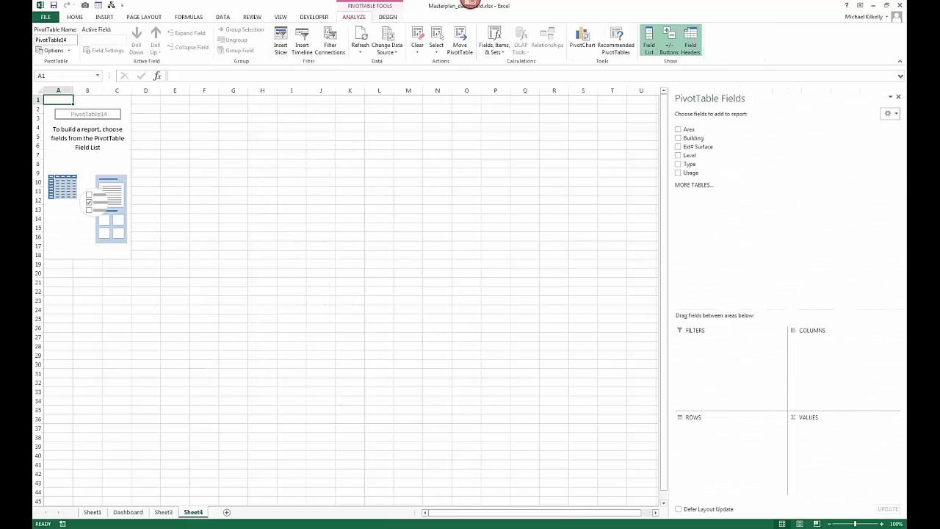
Step: Set up the PivotTable with Building as rows and the count of Level as values
left_click(679, 138)
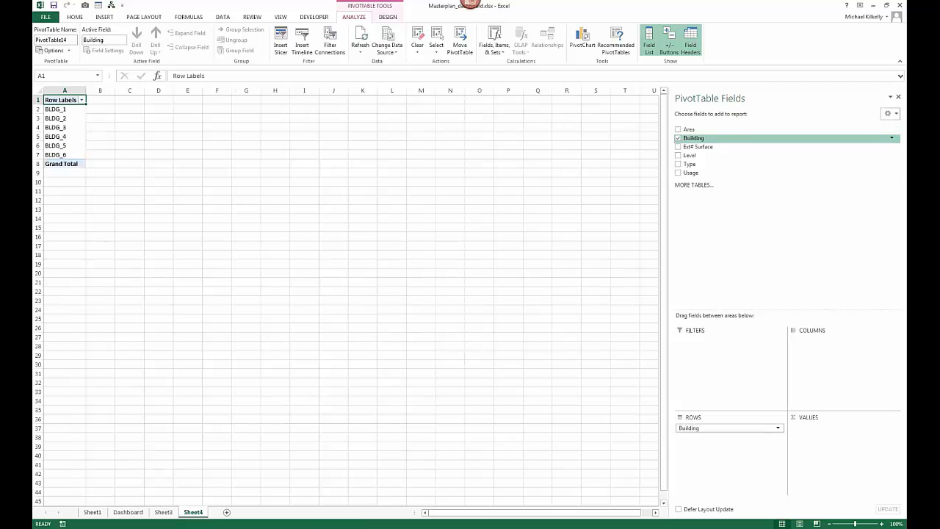
left_click(678, 156)
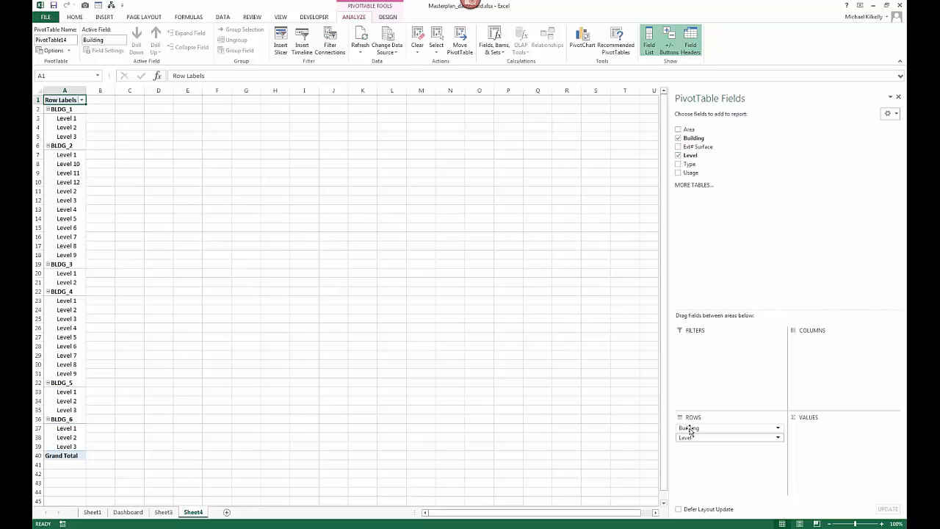
left_click_drag(697, 438, 830, 437)
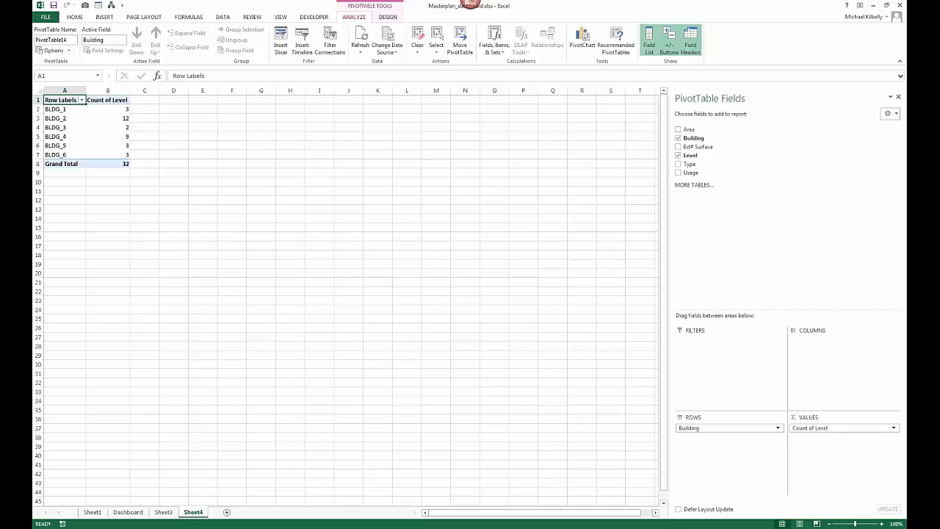
Step: Insert a Stacked Column PivotChart from the Count of Level PivotTable and place it beside the table
left_click(582, 44)
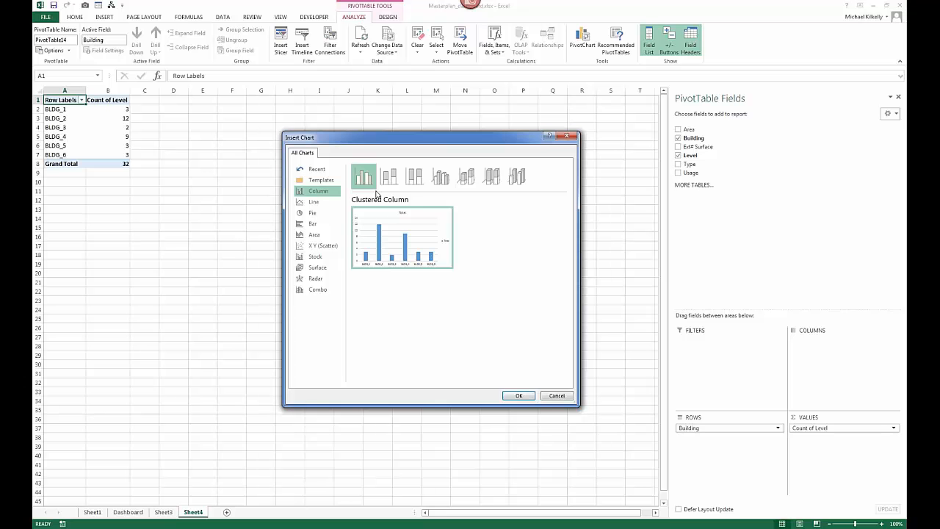
left_click(414, 176)
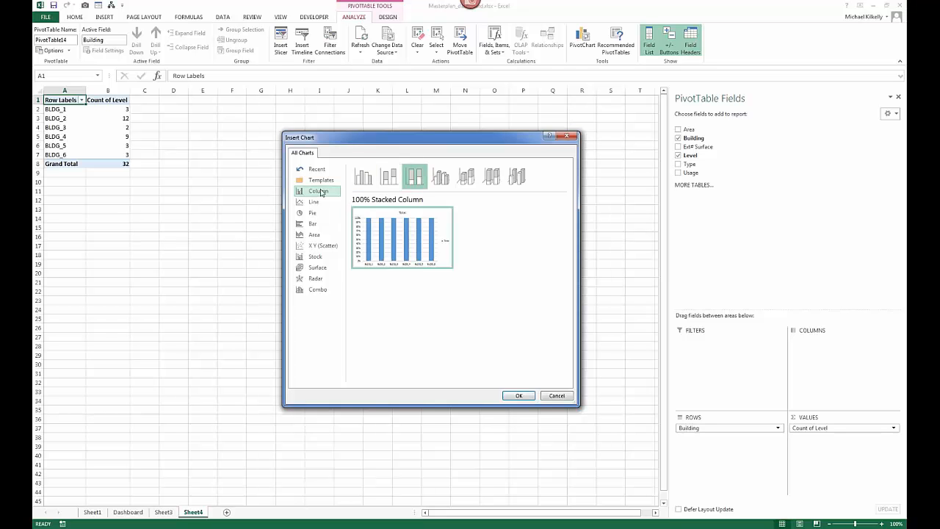
left_click(389, 177)
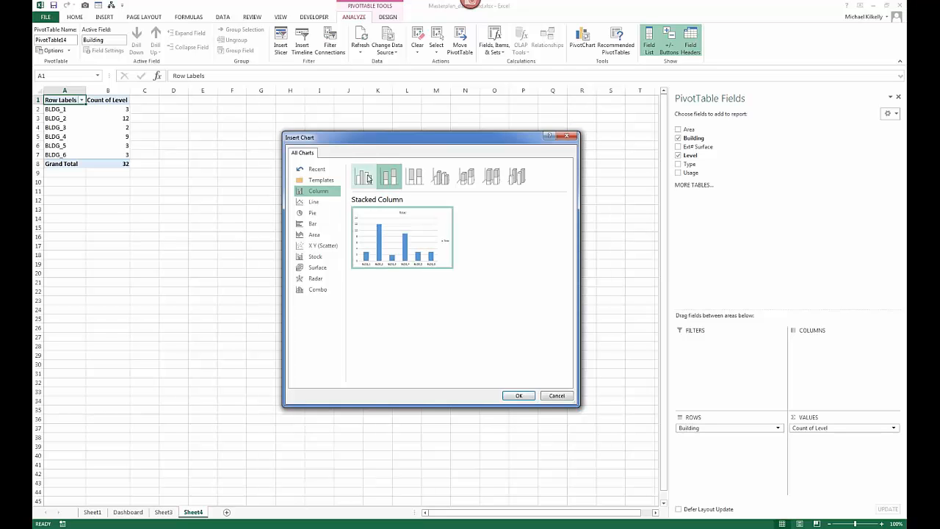
left_click(367, 177)
left_click(388, 177)
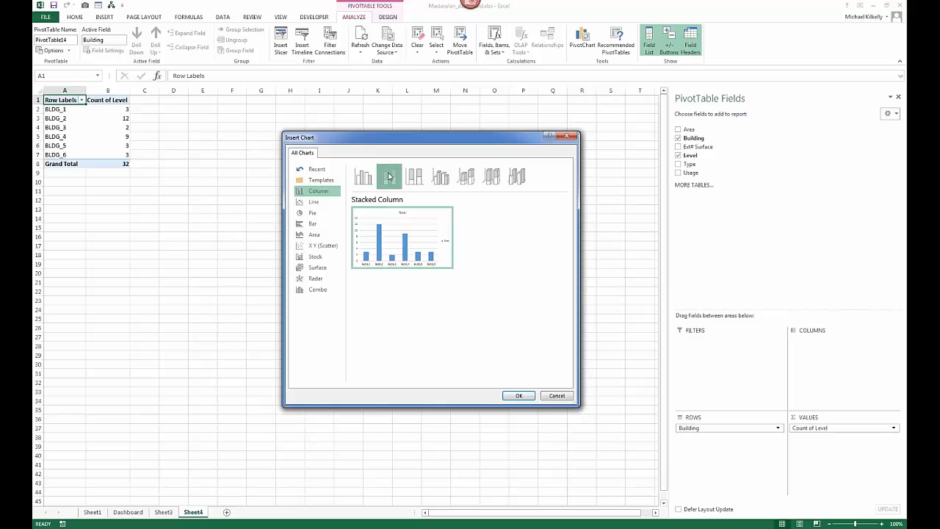
left_click(515, 396)
left_click_drag(308, 245, 201, 111)
Step: Change the new column chart's title to "Floor Levels"
left_click(249, 128)
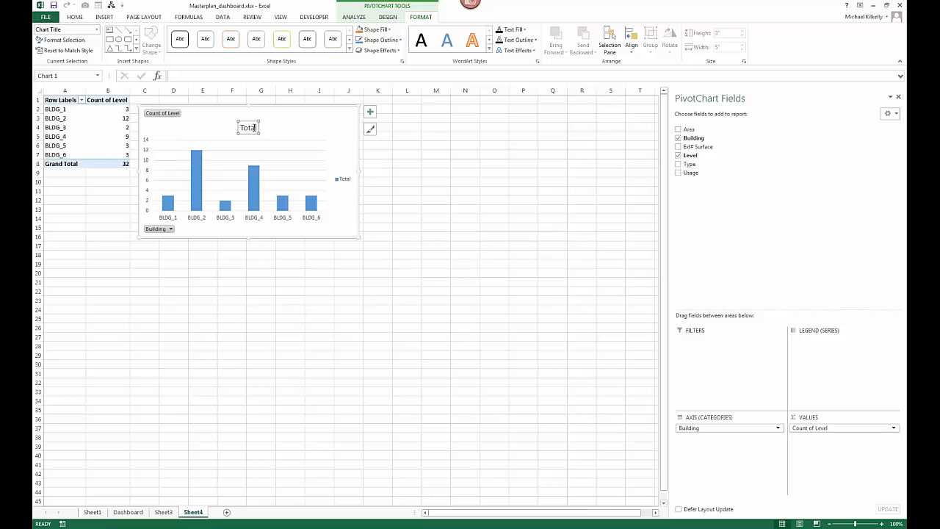
left_click(256, 128)
left_click_drag(257, 128, 238, 127)
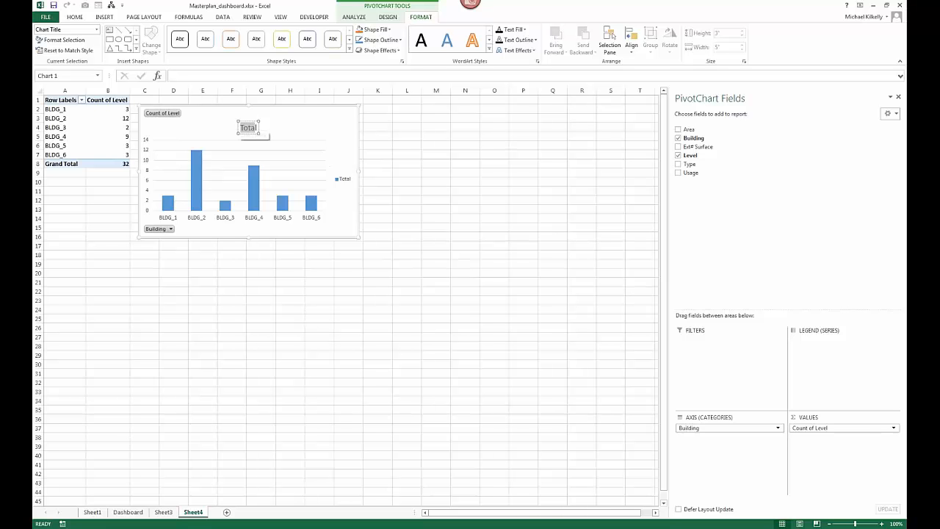
type("Floor Levels")
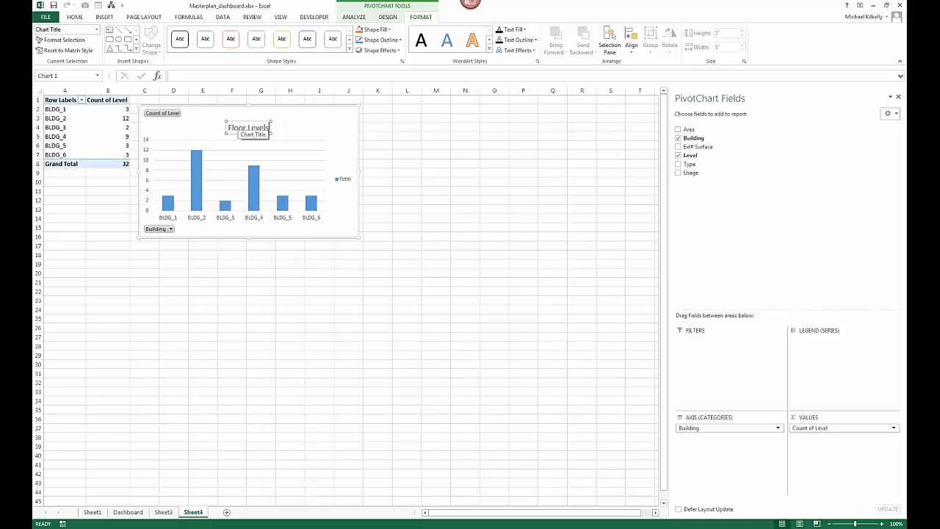
left_click(374, 135)
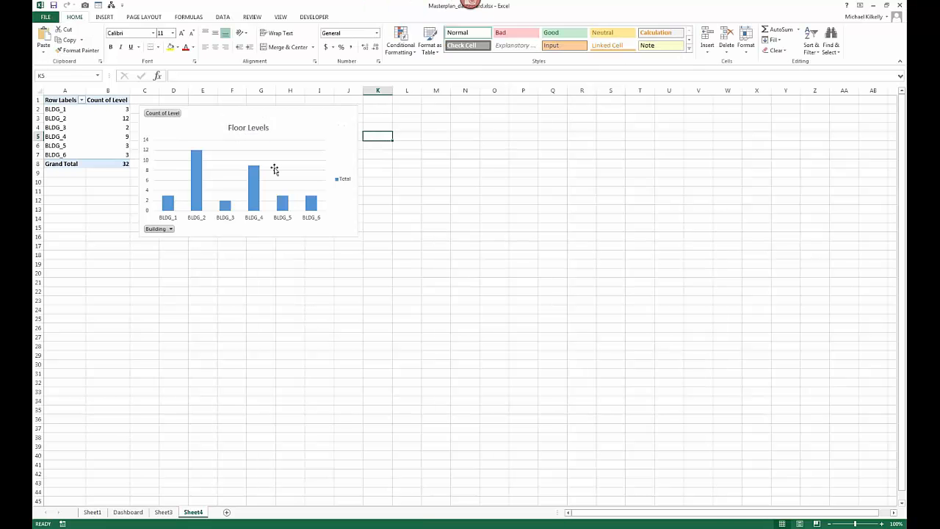
Step: Put the Floor Levels chart on the Dashboard sheet, below the two pie charts and beside the Usage slicer
left_click(342, 125)
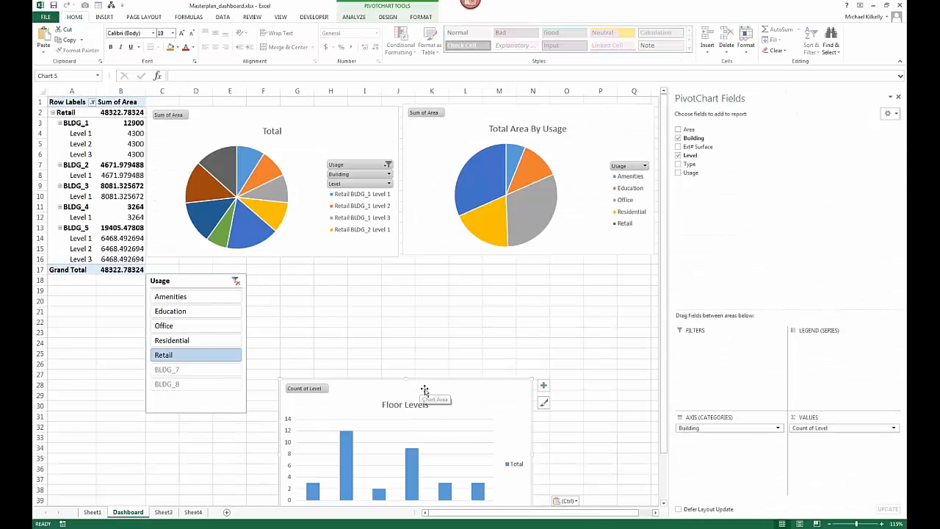
mouse_move(420, 384)
left_mouse_down()
mouse_move(430, 310)
mouse_move(396, 285)
mouse_move(391, 261)
left_mouse_up()
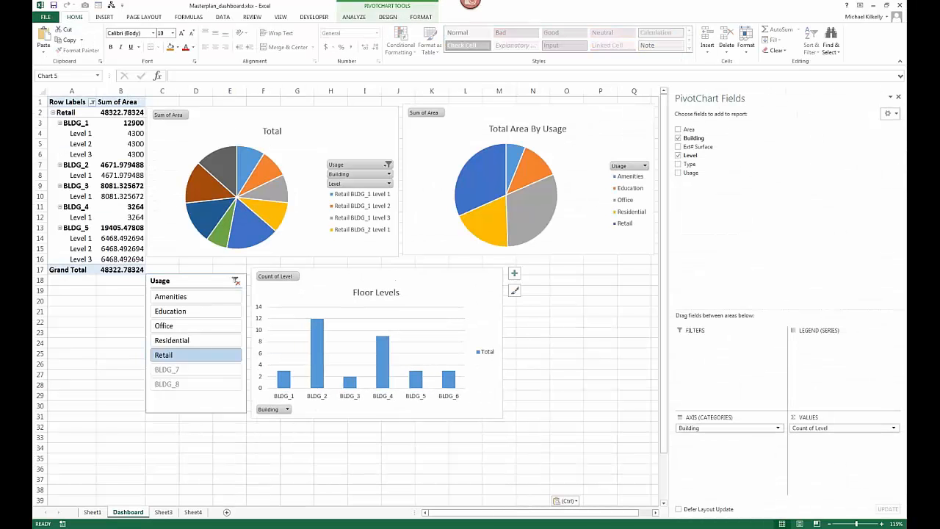
Step: Switch to the Revit model and stretch the top of the BLDG_2 tower mass upward in the North elevation
left_click(409, 527)
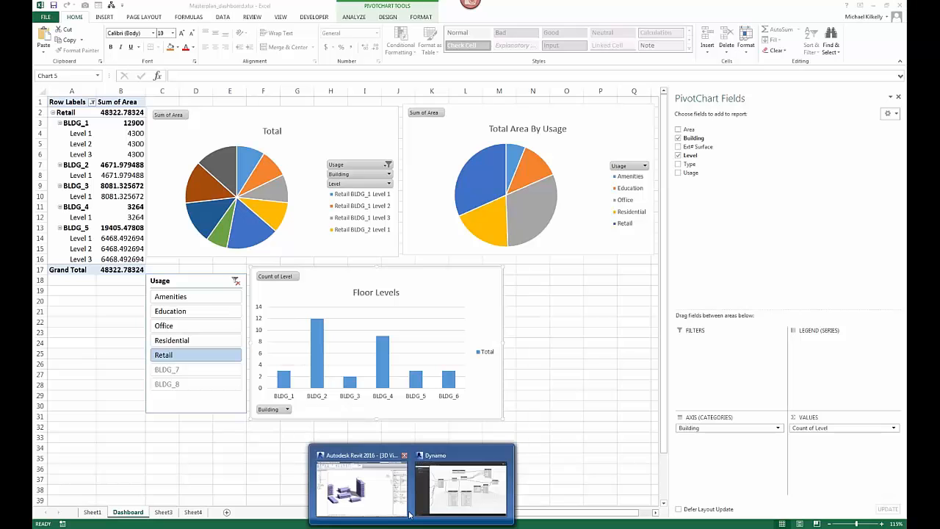
mouse_move(380, 503)
left_click(357, 490)
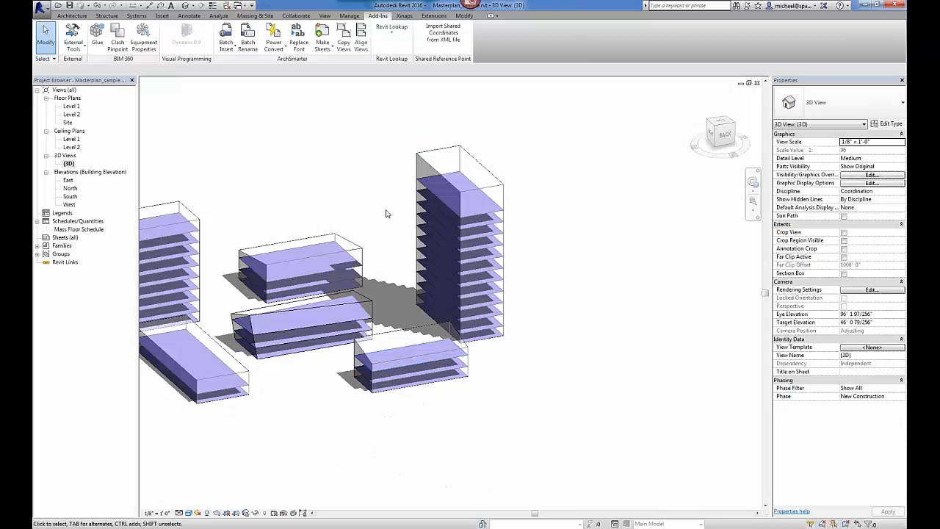
middle_click_drag(386, 213, 345, 181, "shift")
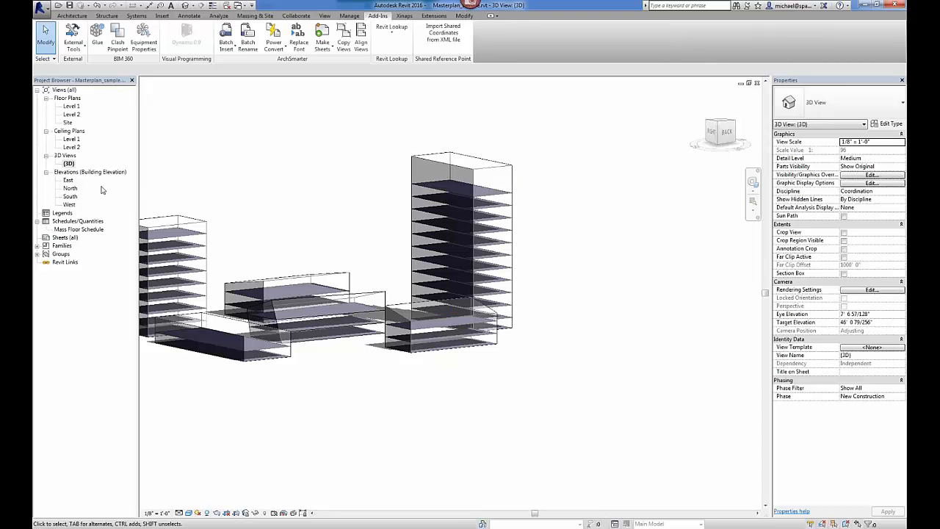
left_click(69, 188)
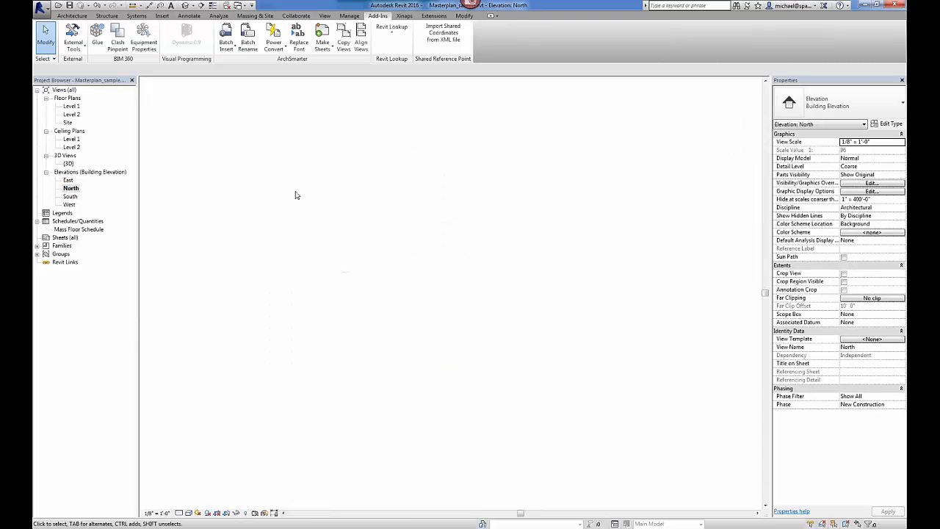
middle_click_drag(609, 202, 566, 229)
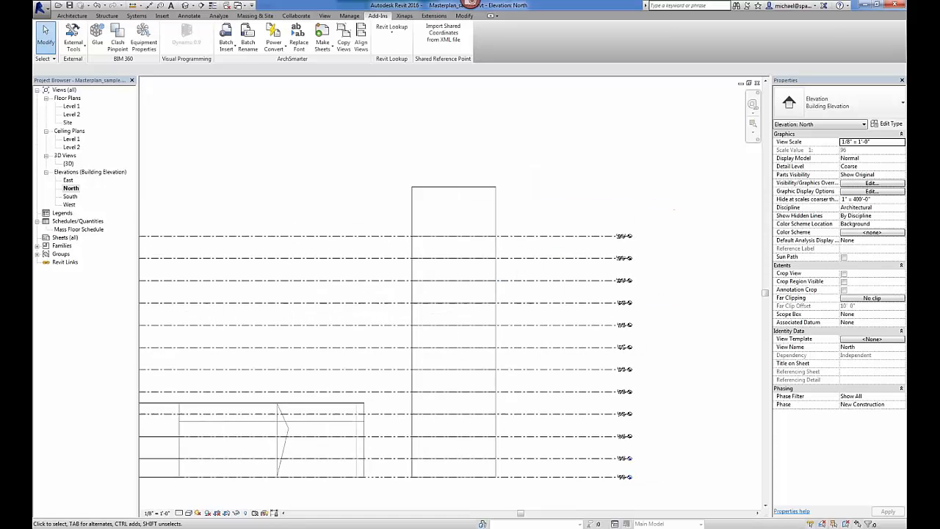
left_click(477, 190)
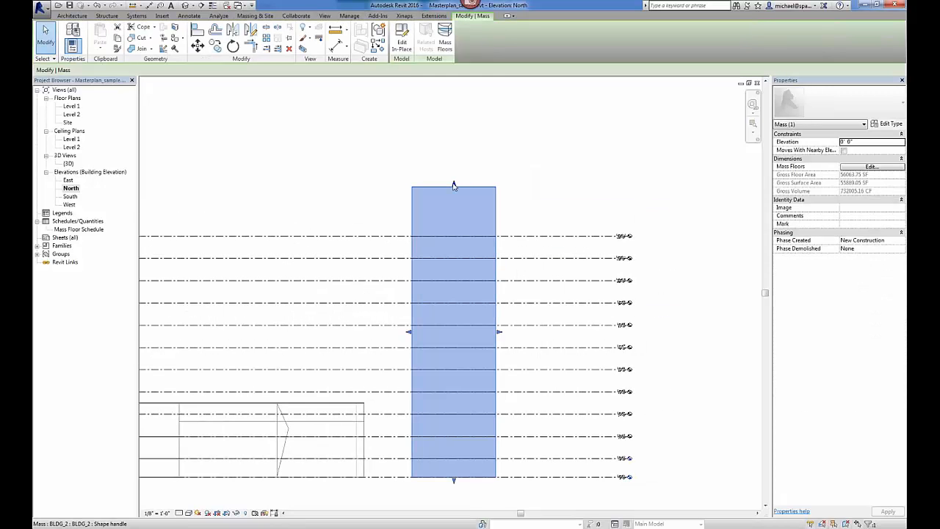
left_click_drag(453, 185, 454, 146)
left_click(535, 178)
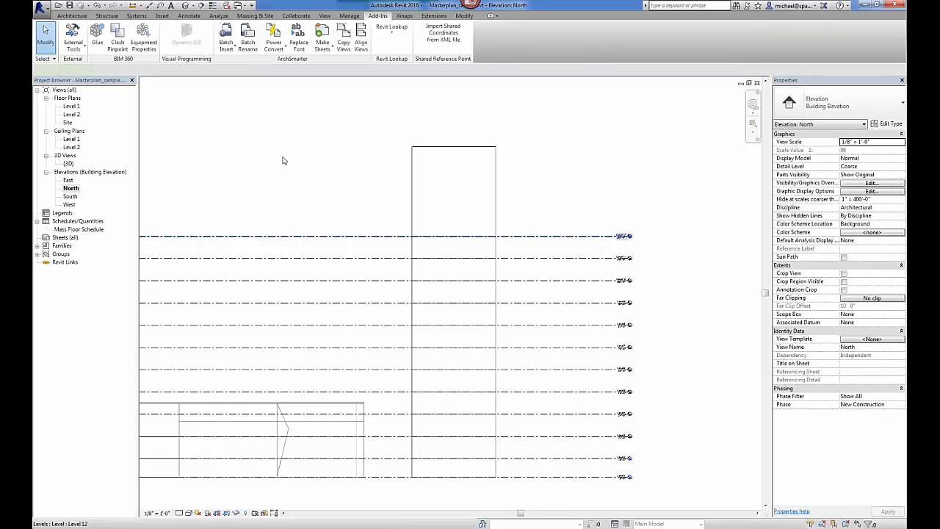
Step: Copy the topmost level, Level 12, upward three times at the existing floor spacing to create Levels 13 to 15
left_click(217, 48)
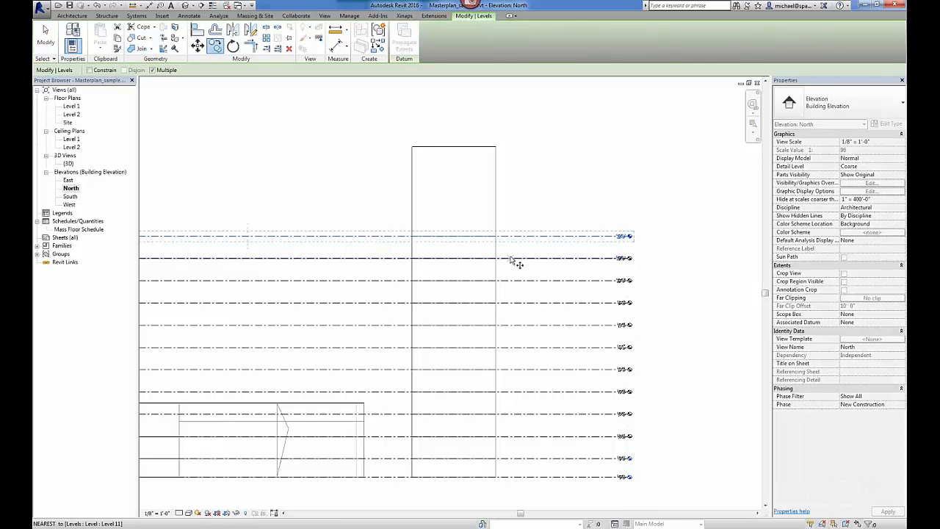
left_click(530, 257)
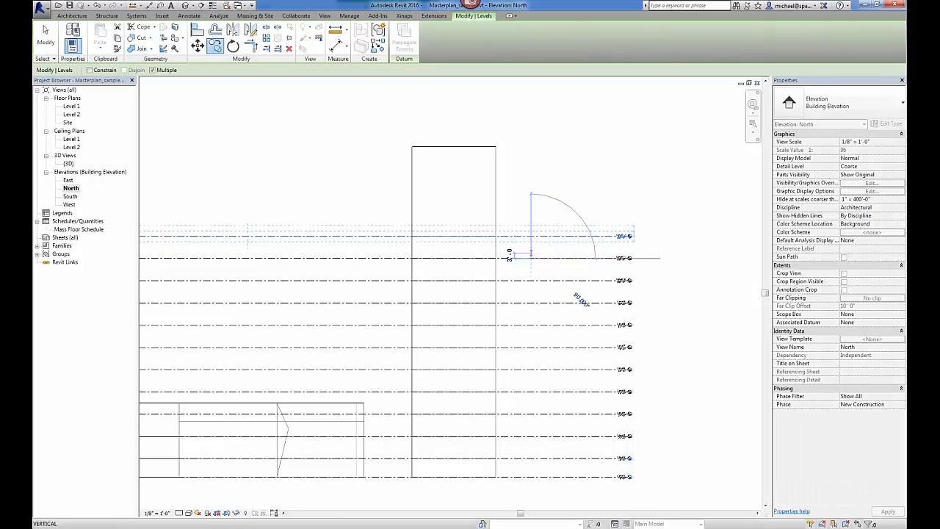
left_click(531, 235)
left_click(531, 213)
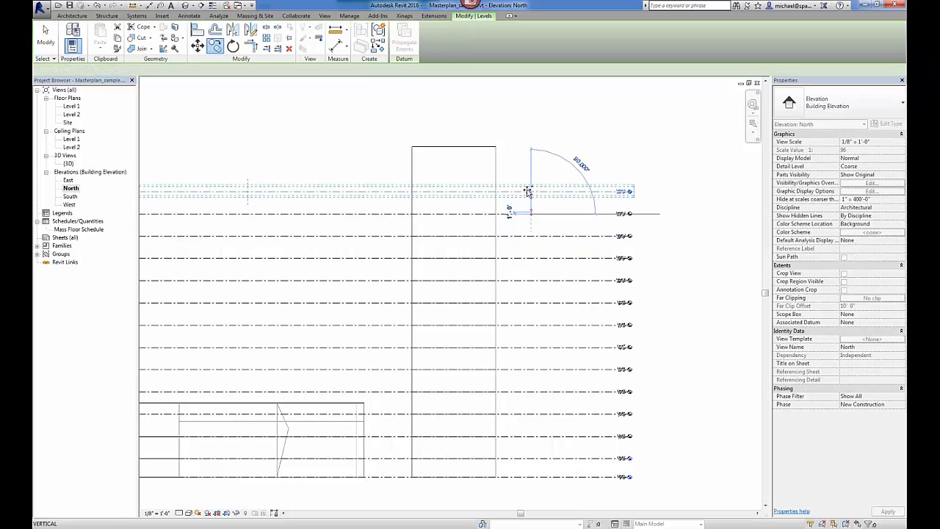
left_click(528, 193)
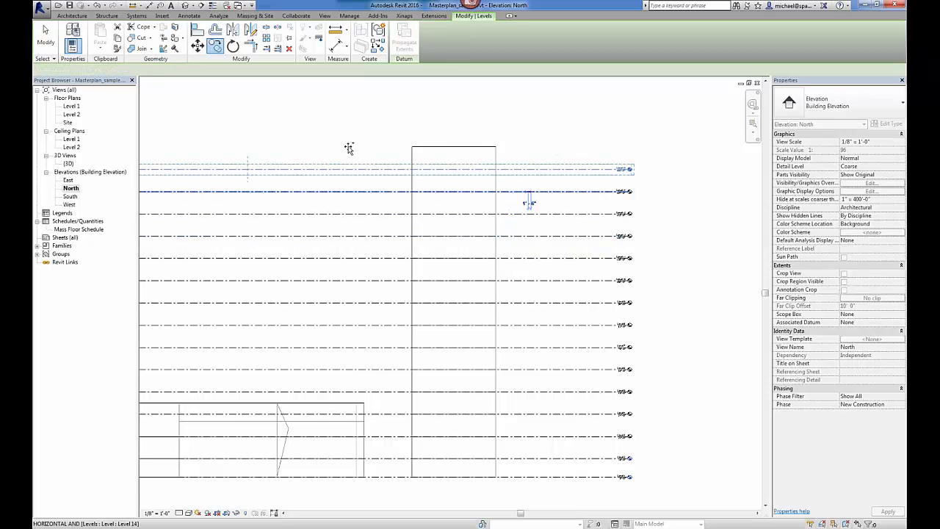
key("Escape")
key("Escape")
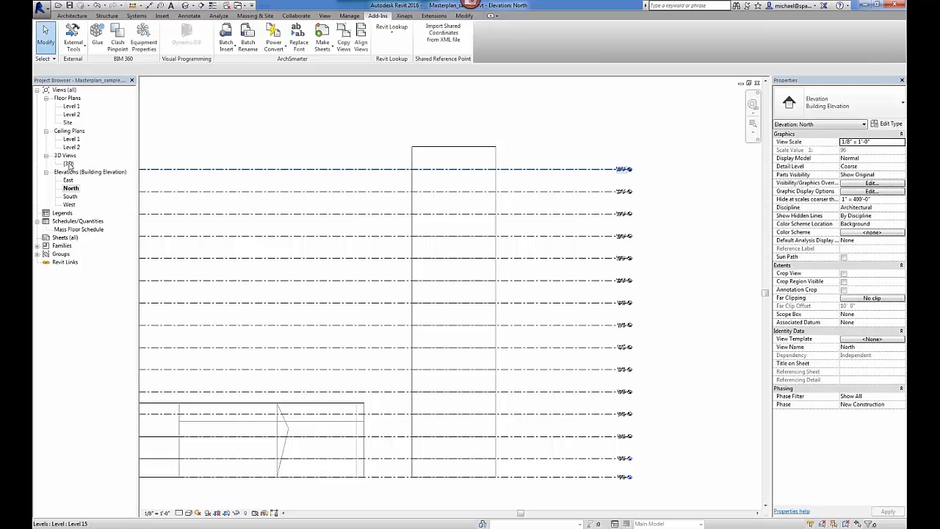
Step: In the 3D view, add mass floors at Level 13, Level 14 and Level 15 to the BLDG_2 tower
double_click(68, 163)
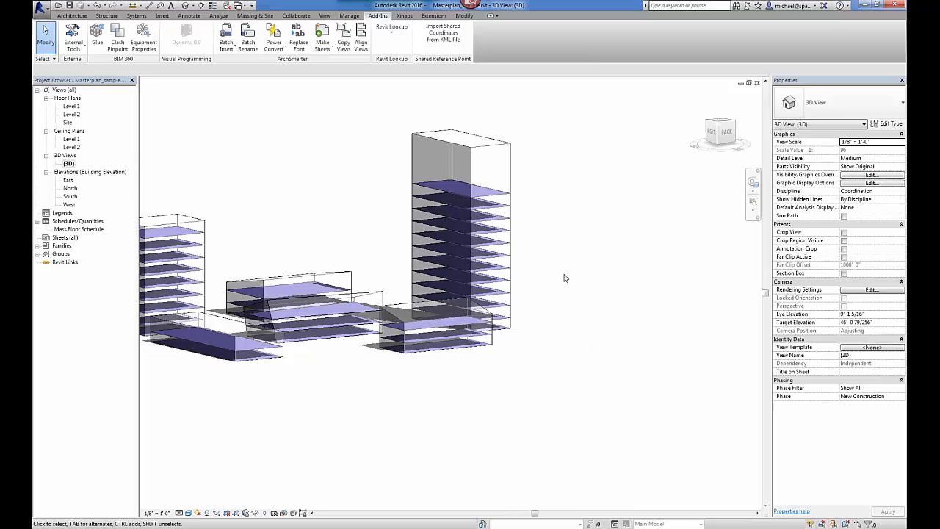
left_click(508, 149)
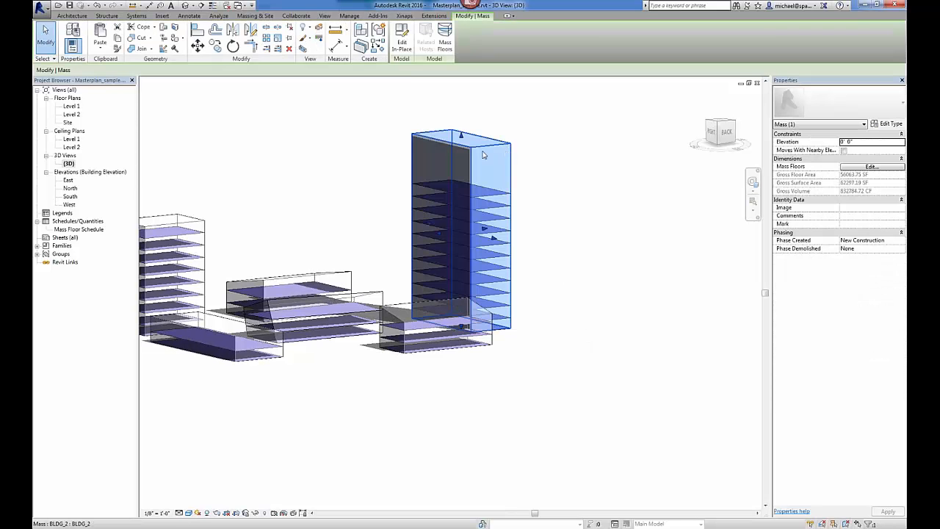
left_click(444, 41)
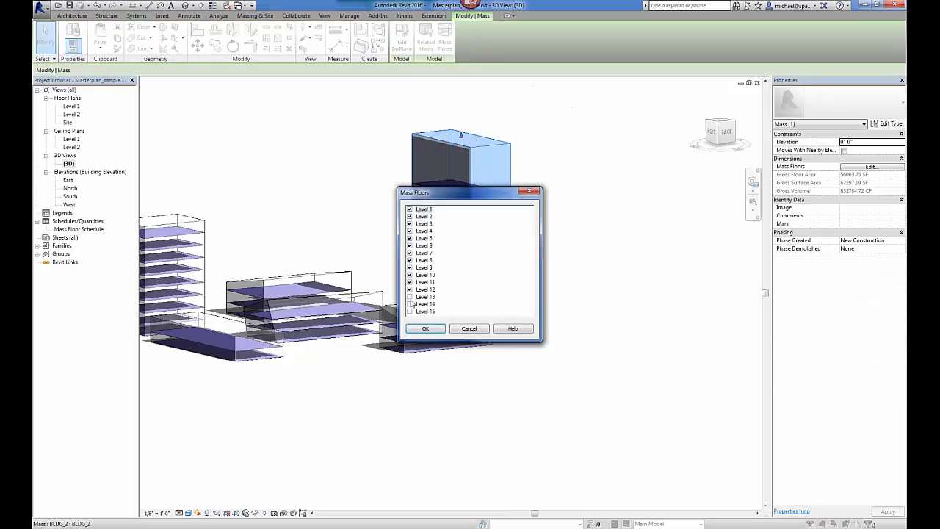
left_click(410, 297)
left_click(410, 304)
left_click(409, 312)
left_click(425, 328)
left_click(329, 199)
mouse_move(329, 200)
middle_mouse_down("shift")
mouse_move(356, 176)
mouse_move(326, 218)
mouse_move(348, 221)
mouse_move(404, 365)
middle_mouse_up("shift")
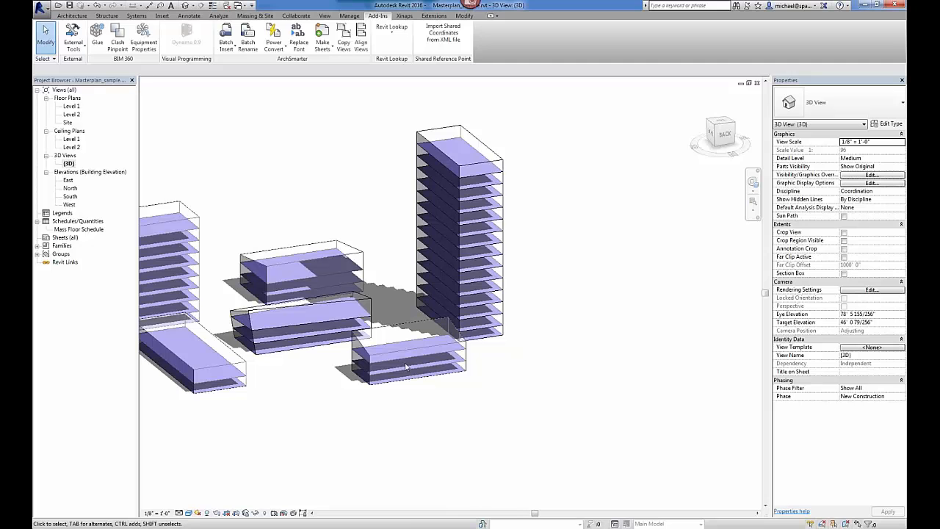
Step: Switch to Masterplan_dashboard.xlsx in Excel and refresh all its data connections
left_click(416, 528)
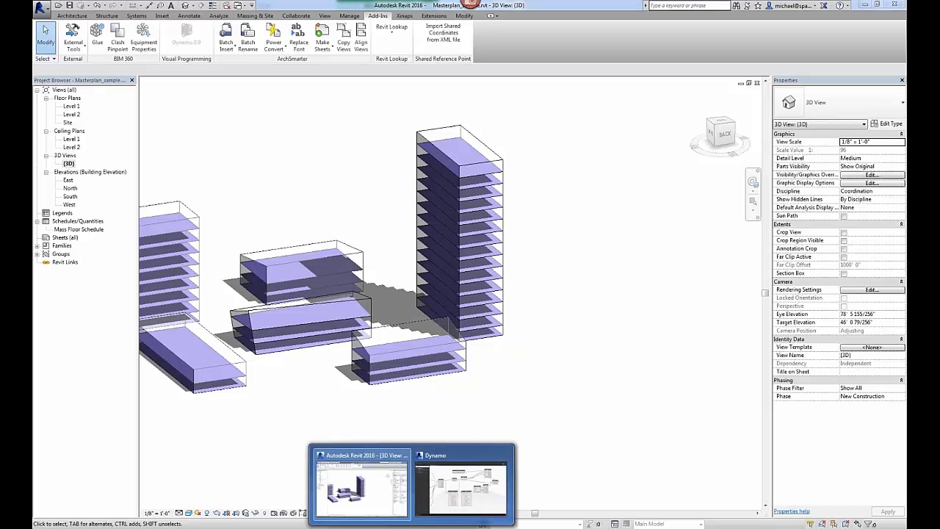
mouse_move(515, 525)
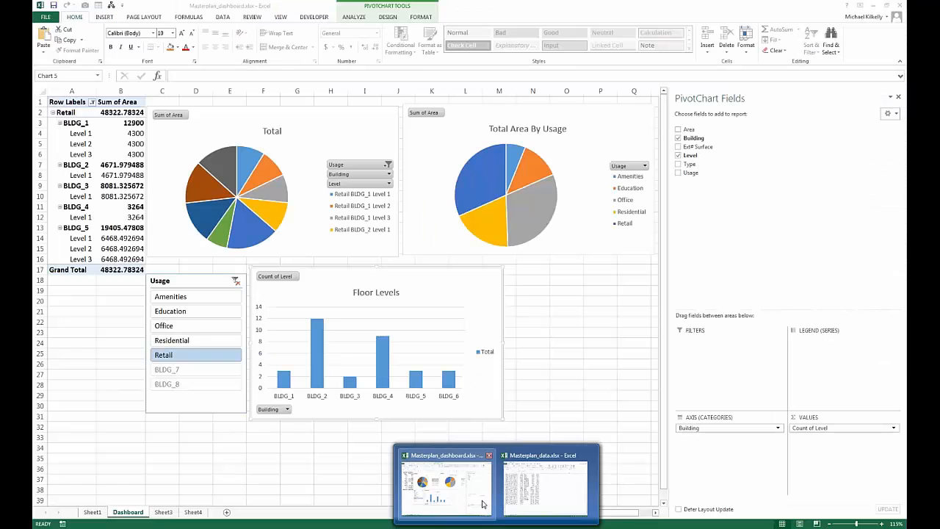
left_click(445, 481)
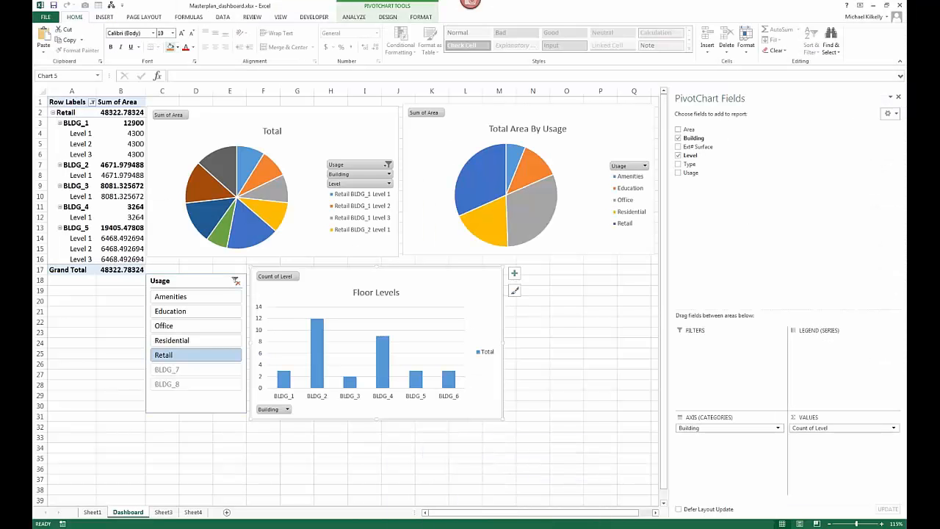
left_click(221, 17)
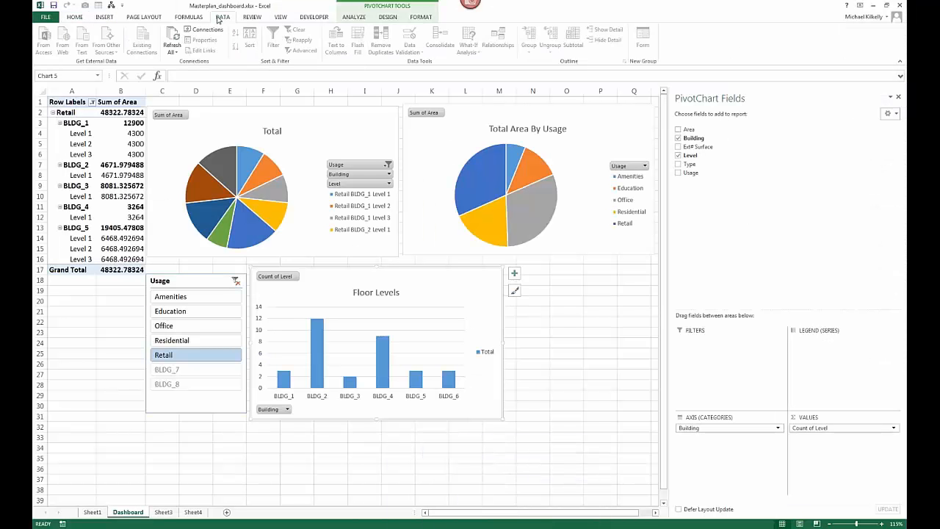
left_click(172, 36)
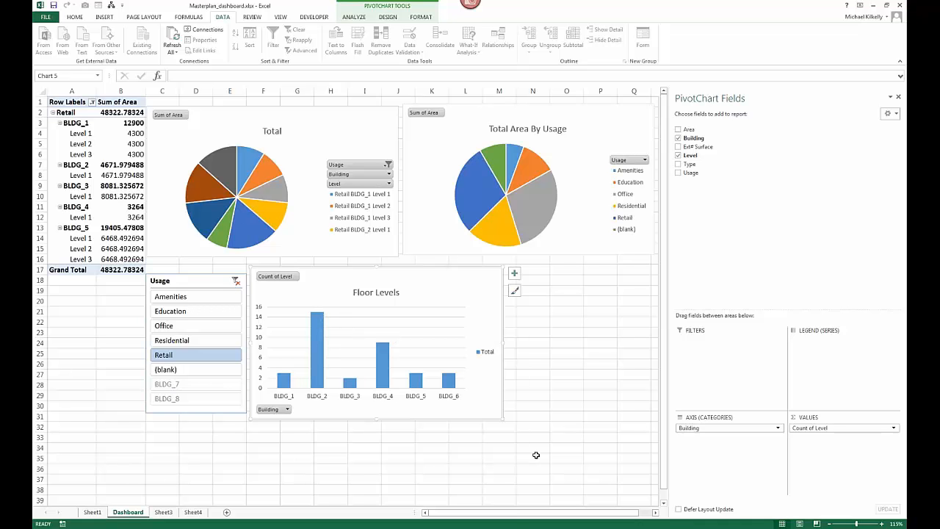
Step: Switch to the Revit model and copy the shorter, nine-floor tower mass to a second position in the 3D view
key("alt+Tab")
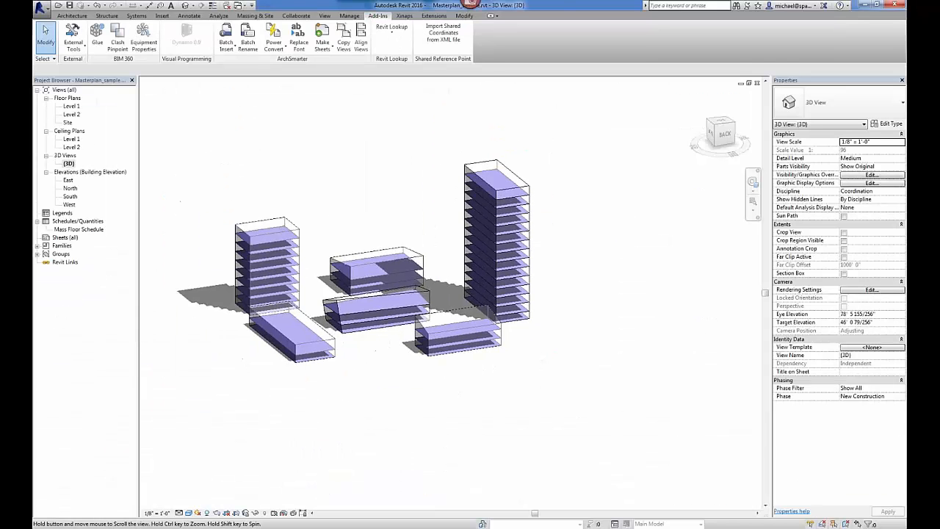
middle_click_drag(307, 256, 365, 313)
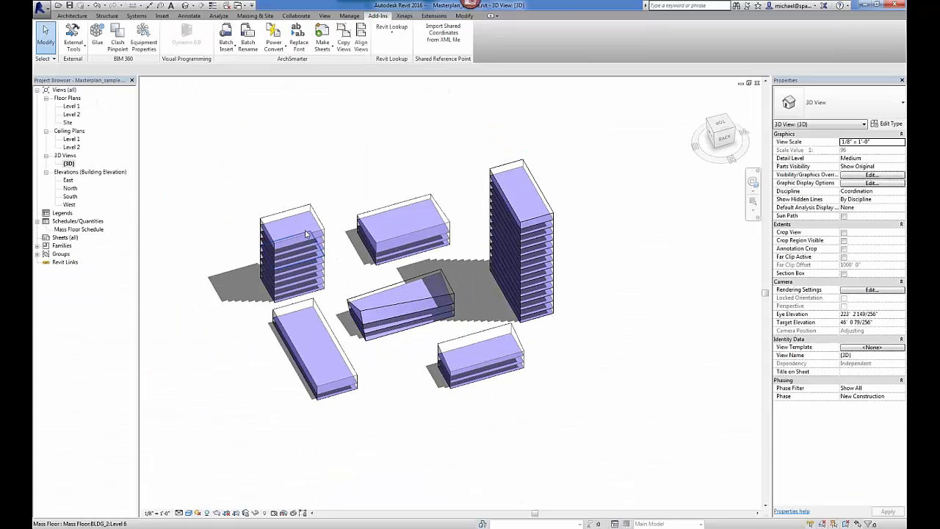
left_click(314, 208)
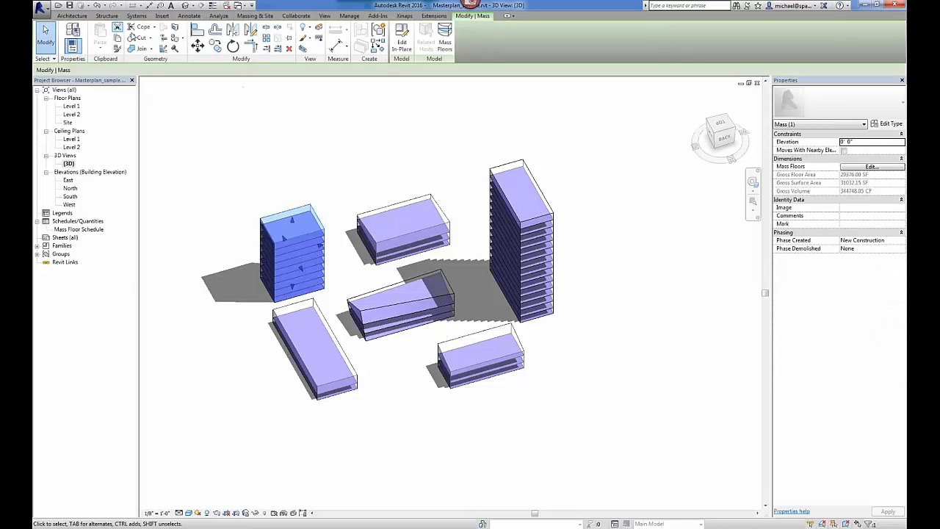
left_click(214, 45)
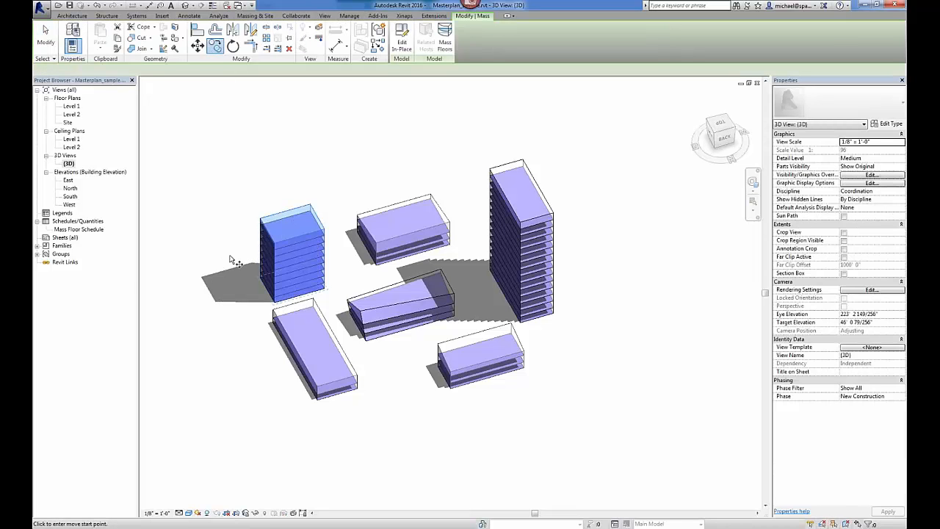
left_click(150, 280)
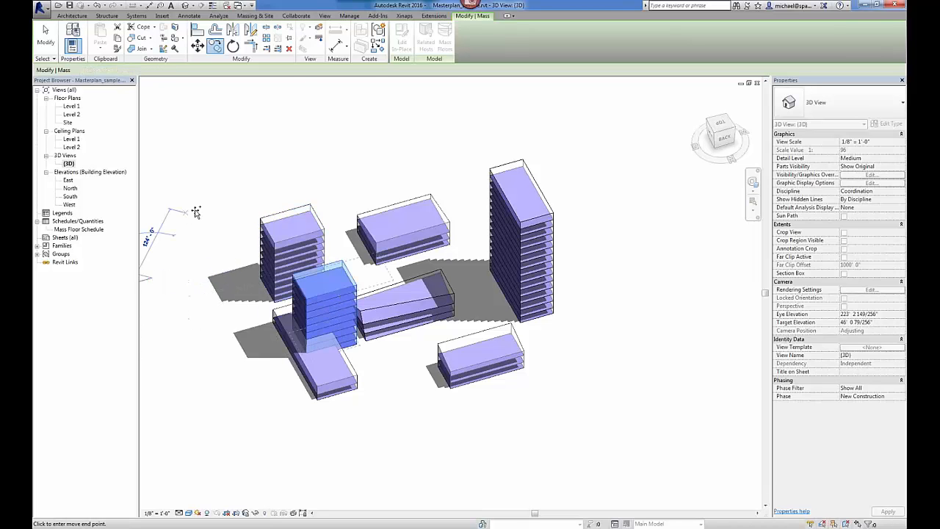
key("Escape")
key("Escape")
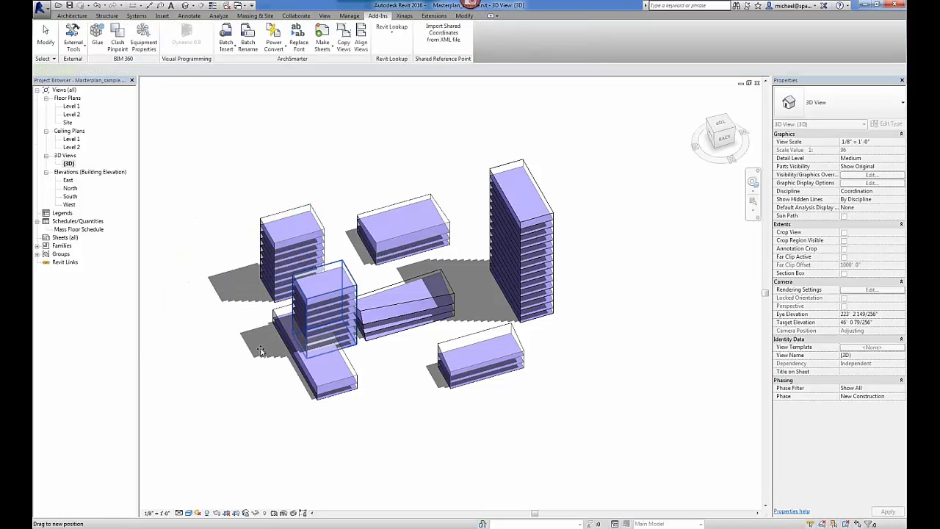
Step: Move the copied tower mass onto the open ground in front of the low buildings
left_click_drag(345, 268, 425, 345)
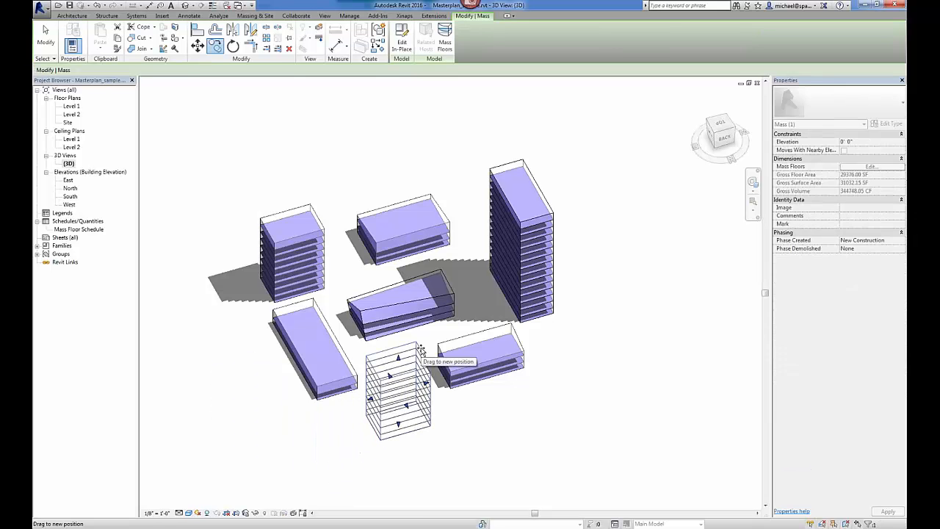
left_click(554, 379)
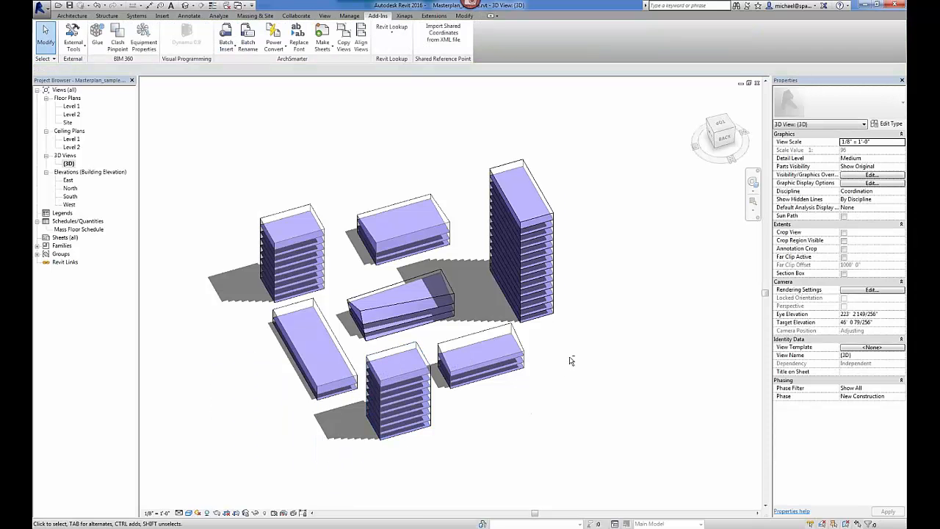
middle_click_drag(571, 361, 321, 182, "shift")
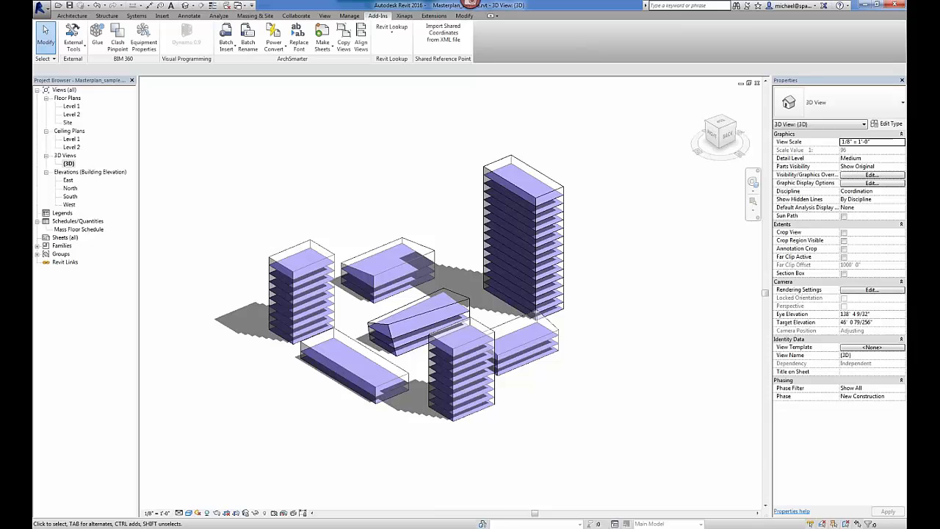
Step: Switch to Masterplan_dashboard.xlsx in Excel and refresh all data connections to bring in the added building
mouse_move(496, 527)
left_click(435, 482)
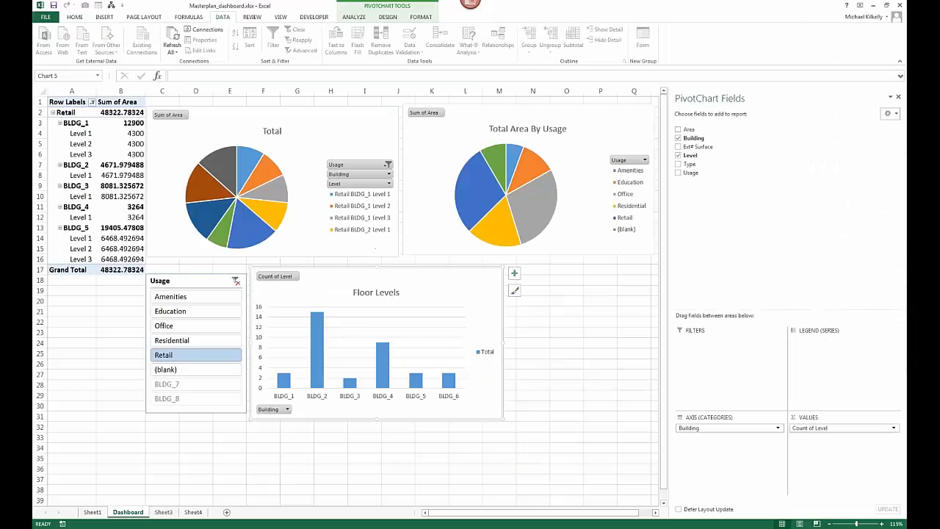
left_click(172, 38)
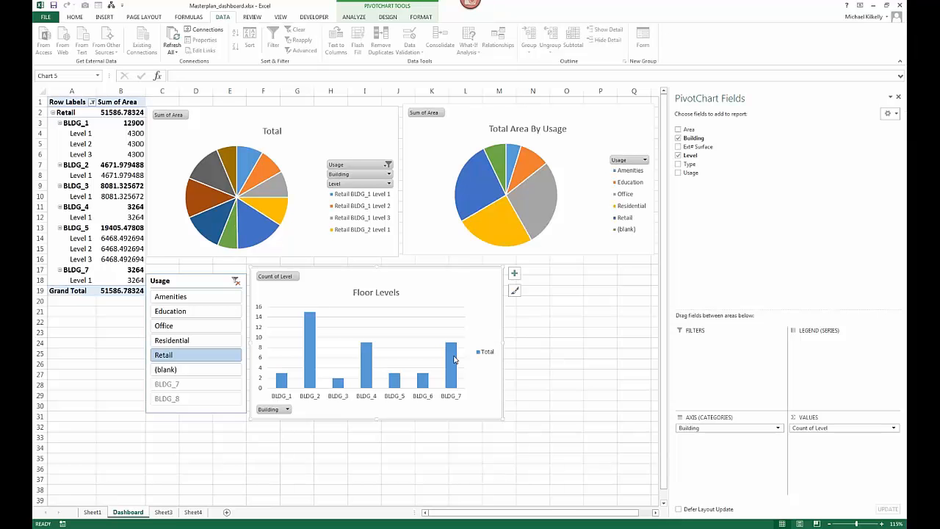
left_click(528, 342)
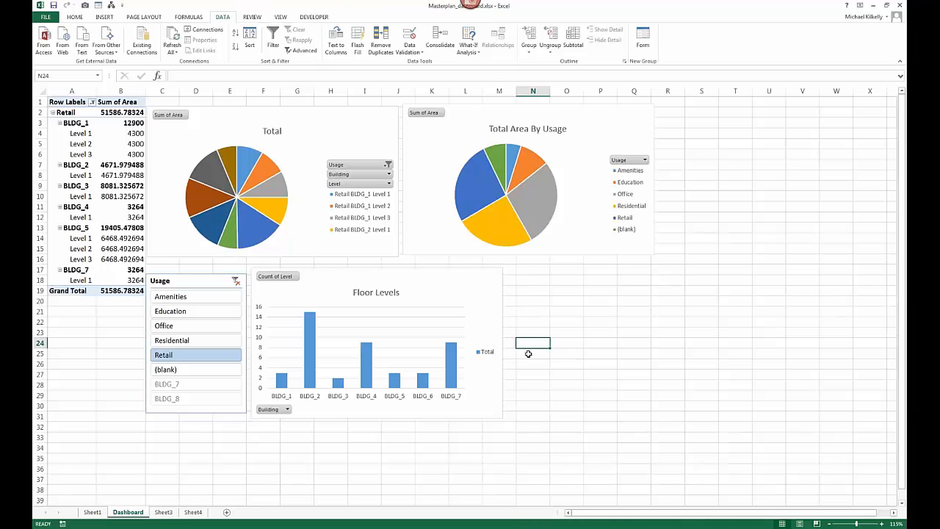
Step: Insert a Stacked Bar PivotChart from the Dashboard sheet's pivot table and place it beside the Floor Levels chart
scroll(528, 353, "down", 1, "ctrl")
left_click(106, 133)
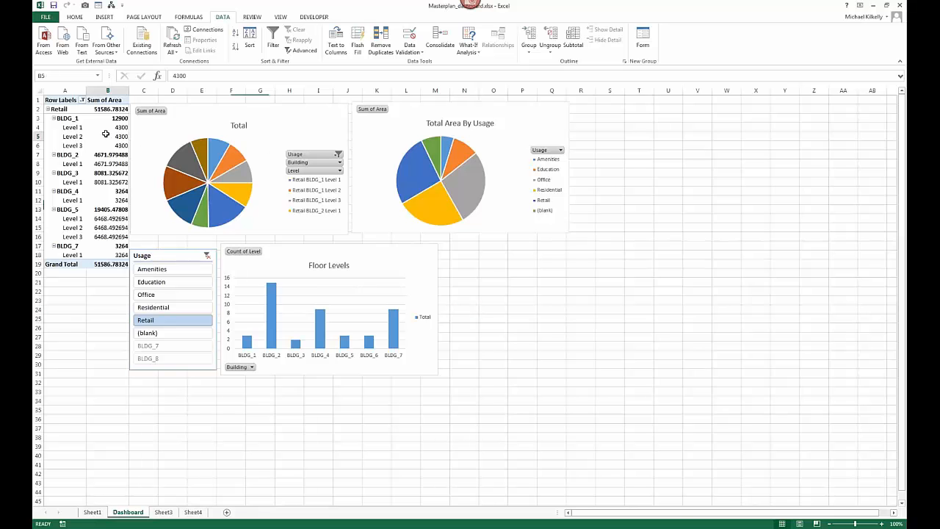
left_click(105, 17)
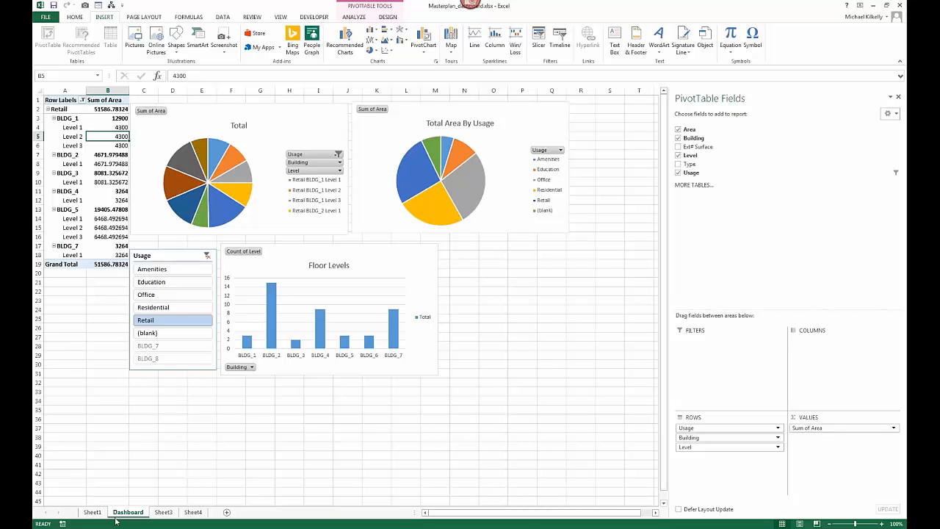
left_click(76, 188)
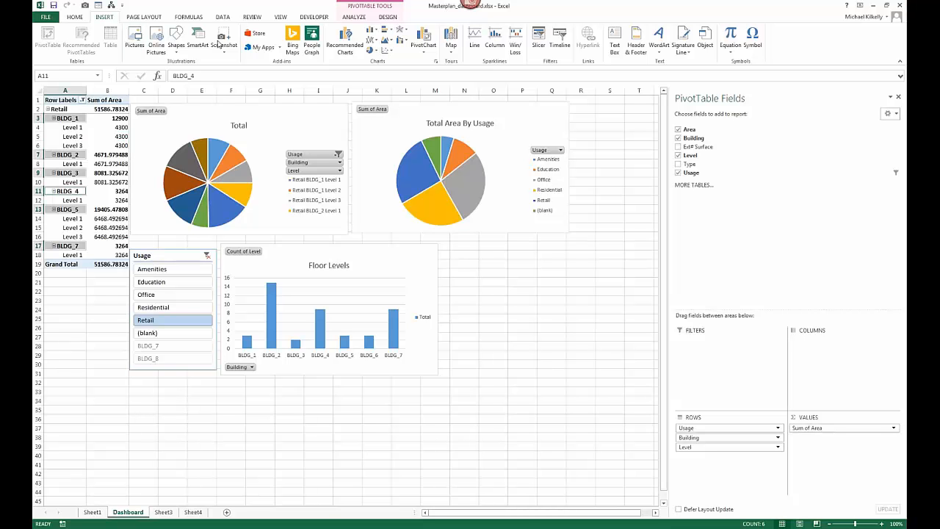
left_click(428, 38)
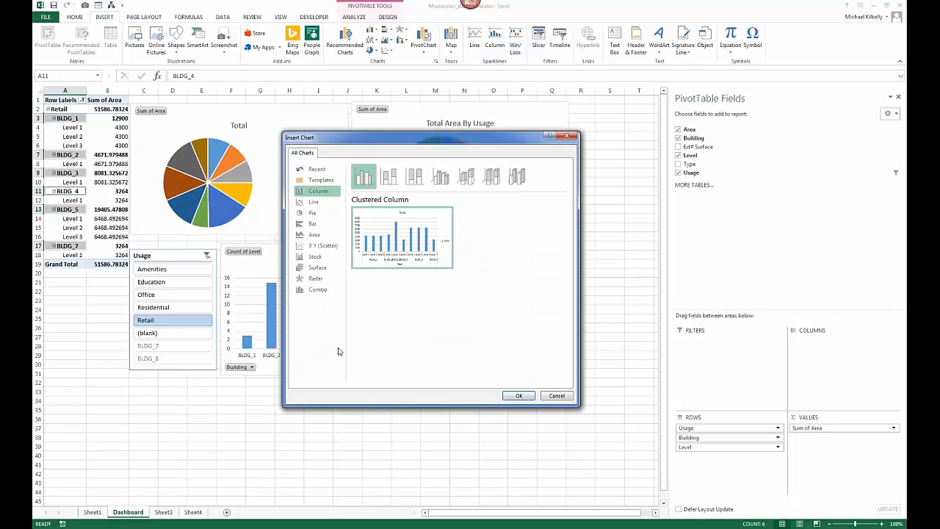
left_click(312, 223)
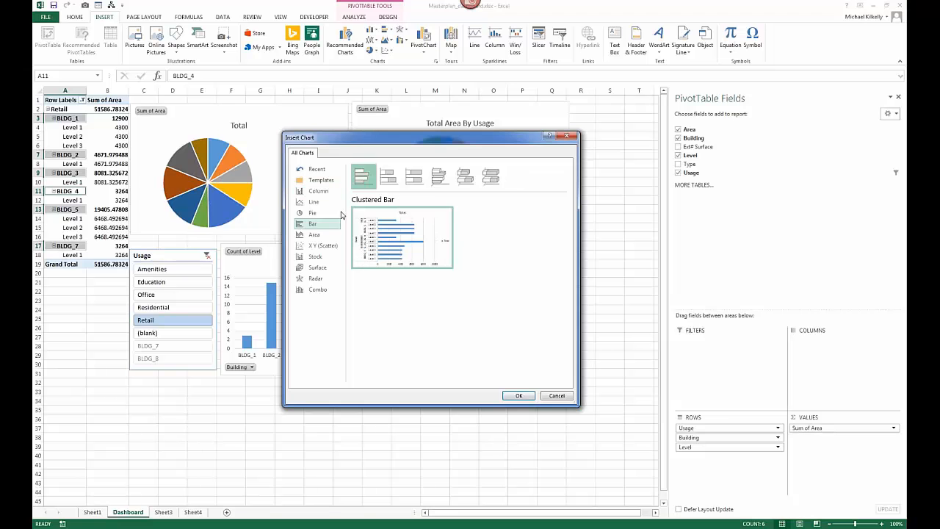
left_click(385, 178)
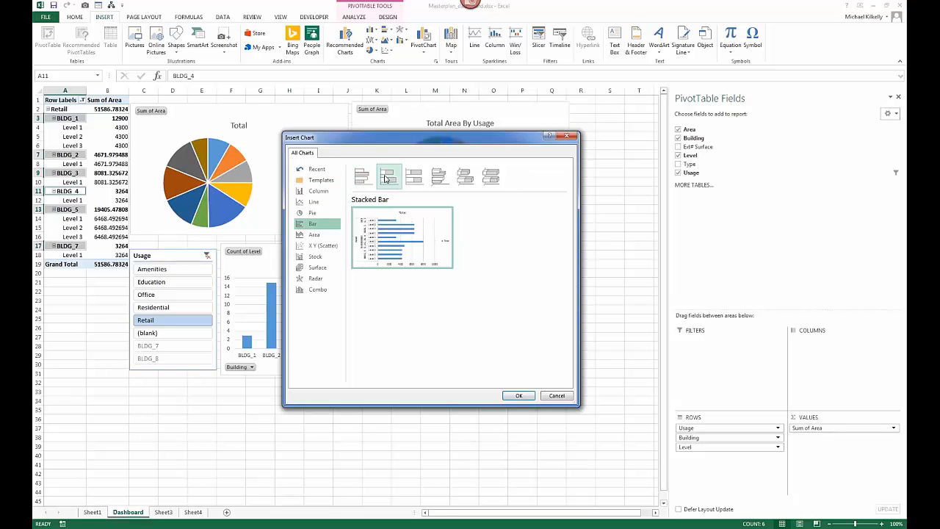
left_click(518, 395)
left_click_drag(430, 260, 628, 261)
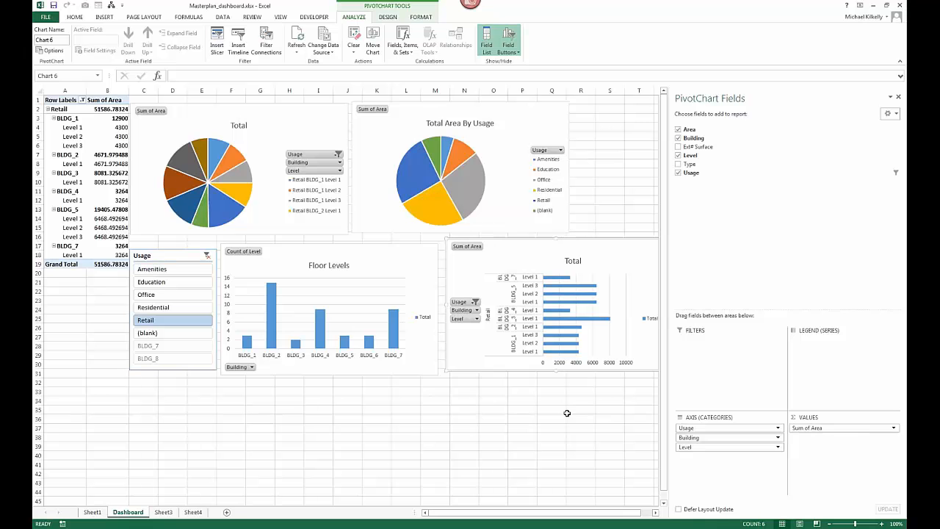
left_click(476, 318)
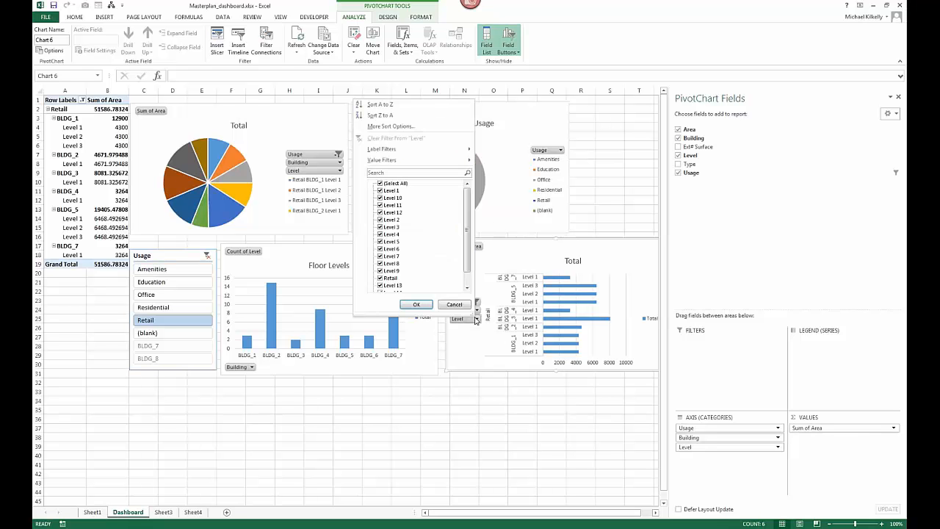
left_click(402, 184)
left_click(380, 184)
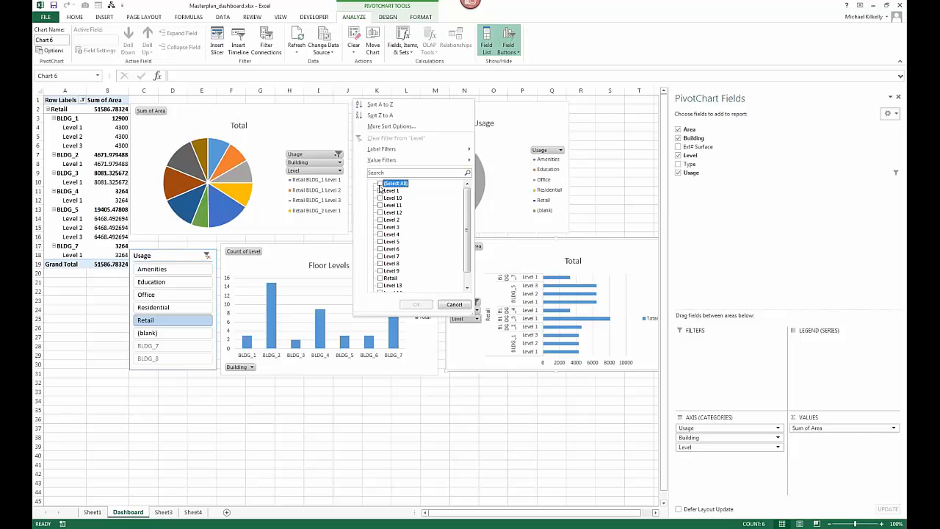
left_click(454, 304)
left_click(526, 426)
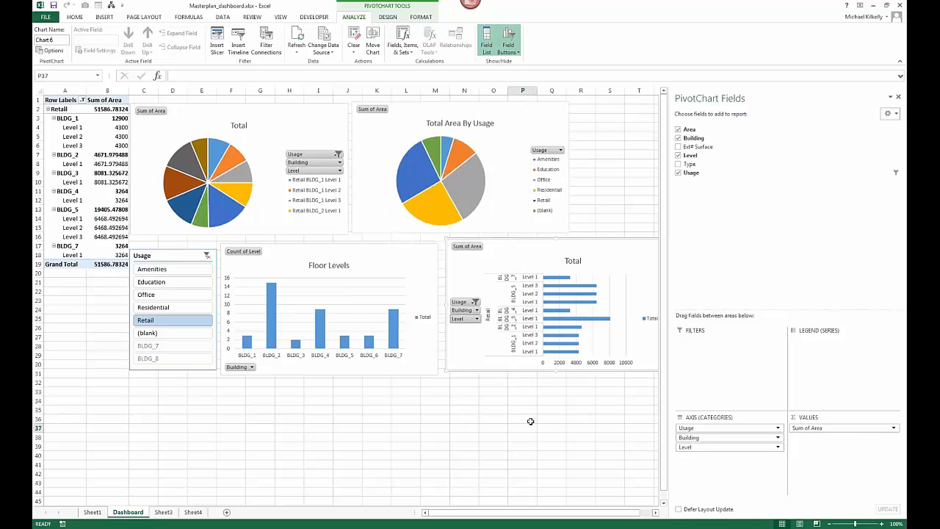
Step: Narrow the PivotChart field list and align the new bar chart with the adjacent Floor Levels chart
scroll(546, 418, "down", 2)
scroll(546, 419, "up", 2)
scroll(545, 419, "up", 1, "ctrl")
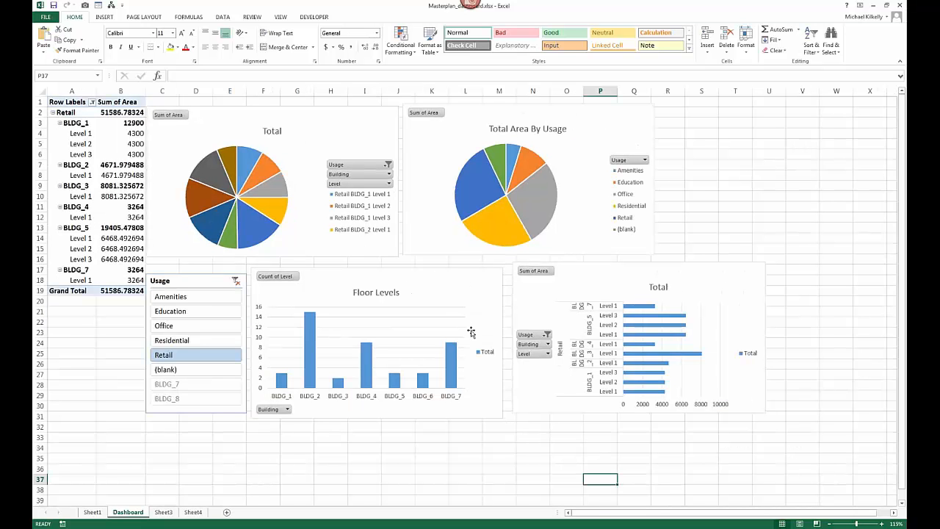
left_click(741, 308)
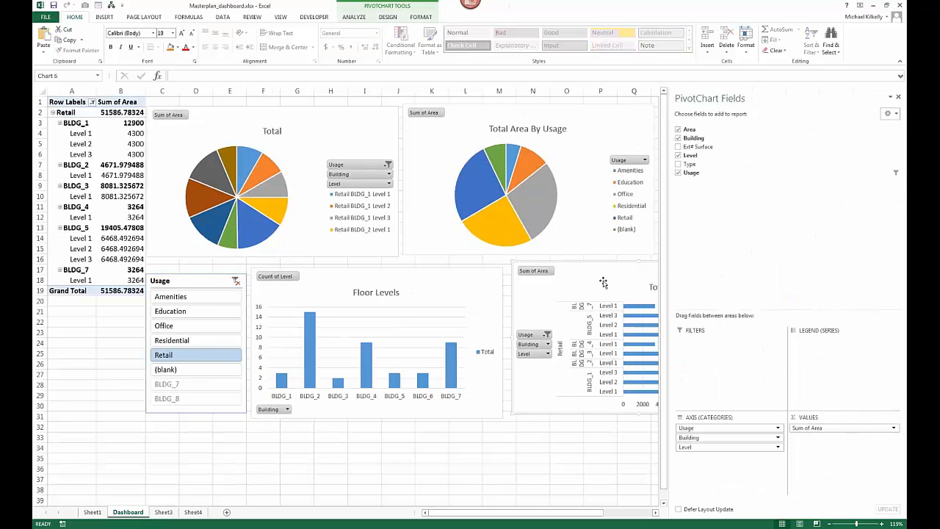
left_click_drag(666, 253, 773, 254)
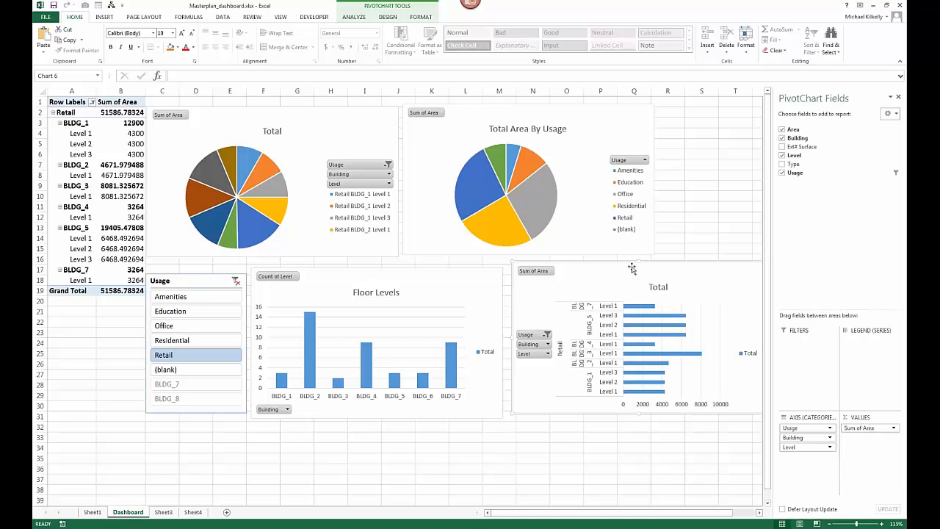
left_click_drag(561, 281, 555, 287)
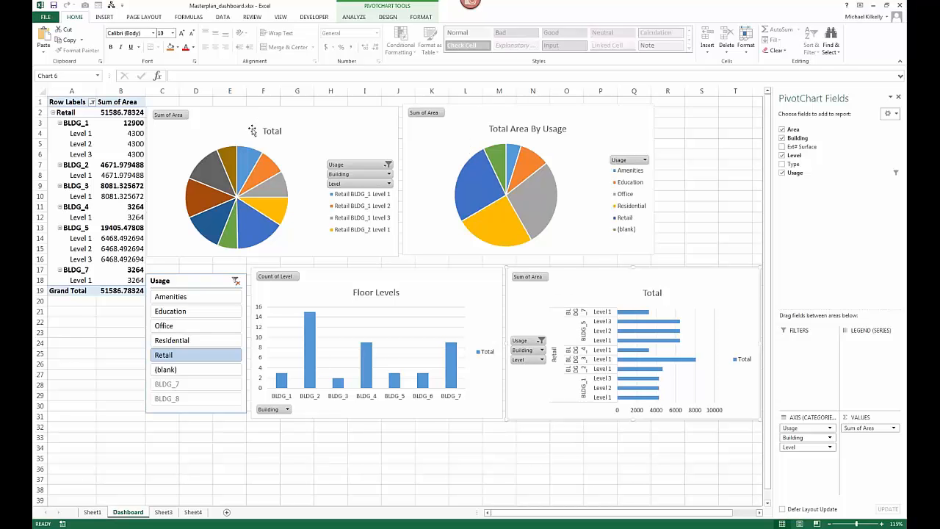
Step: Filter the dashboard's pivot table by Amenities and finally by Education with the Usage slicer
left_click(176, 298)
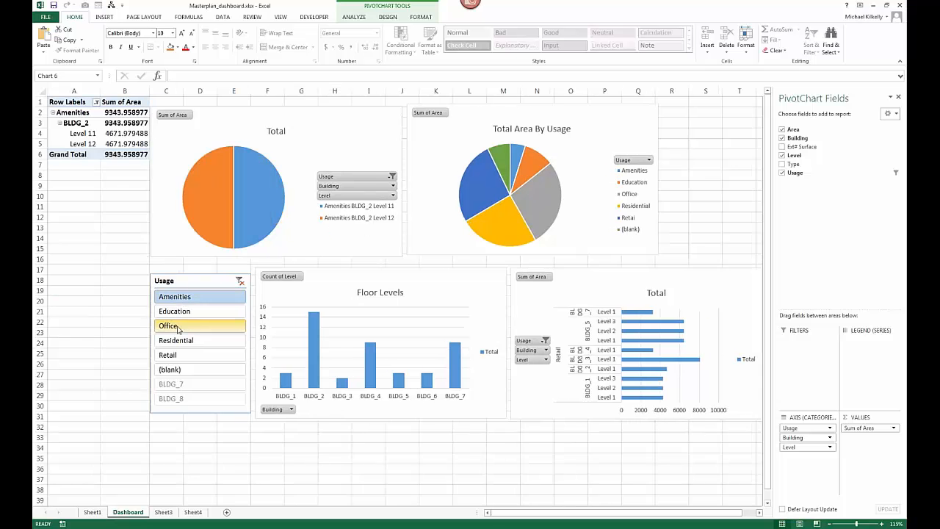
left_click(176, 311)
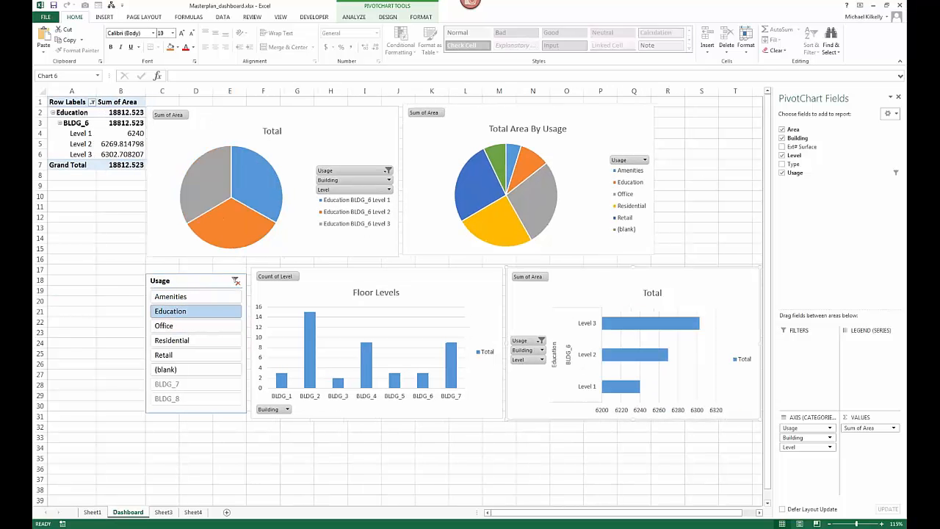
Step: Insert a blank row above the pivot table and increase its height
left_click(154, 19)
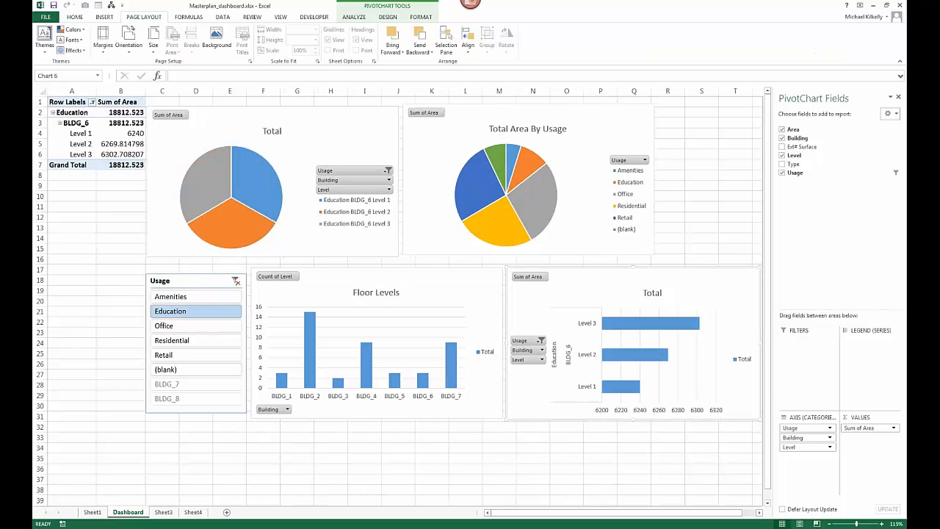
left_click_drag(40, 102, 40, 105)
right_click(41, 106)
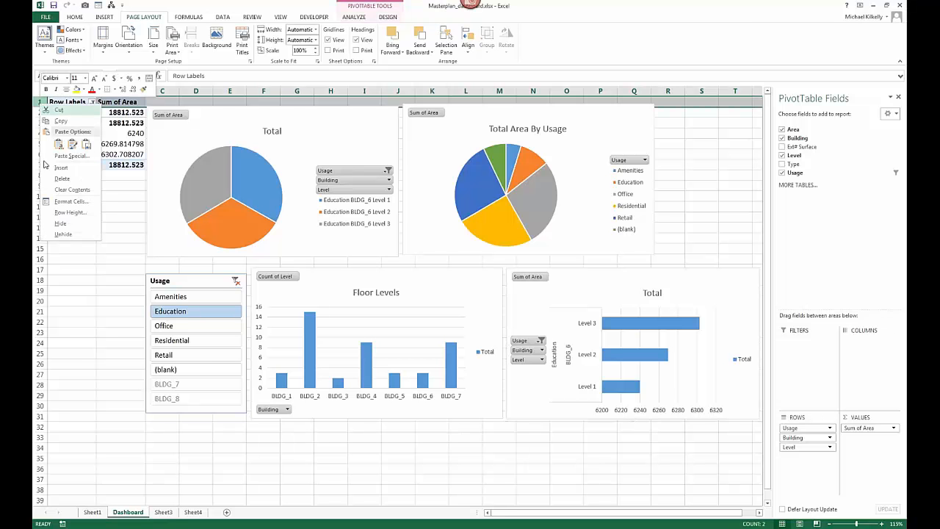
left_click(59, 185)
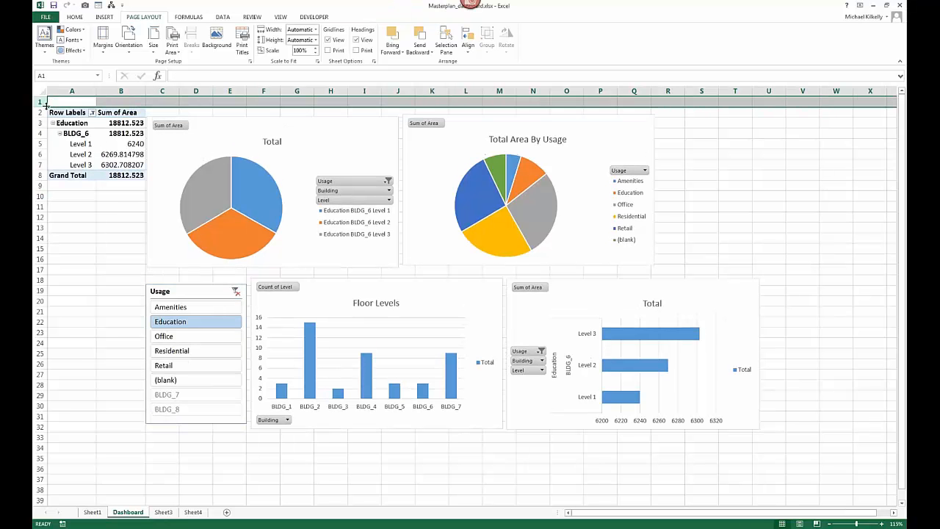
left_click_drag(40, 107, 40, 123)
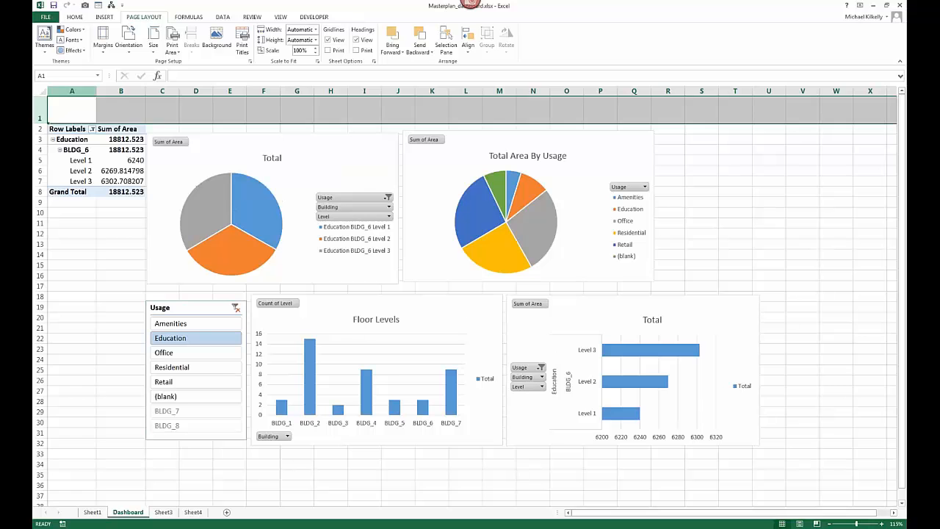
Step: Insert a blank, narrow column before the pivot table and hide the Dashboard sheet's gridlines
right_click(71, 91)
left_click(91, 157)
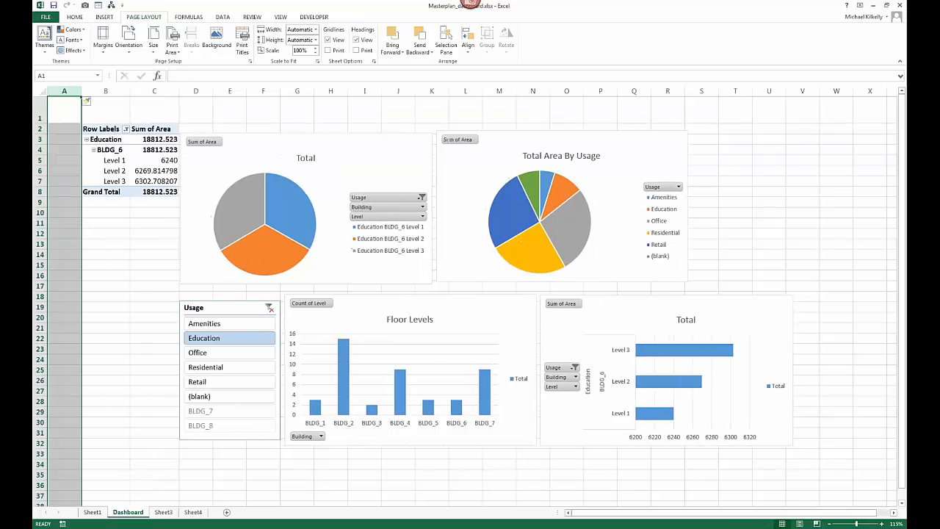
left_click_drag(95, 91, 70, 91)
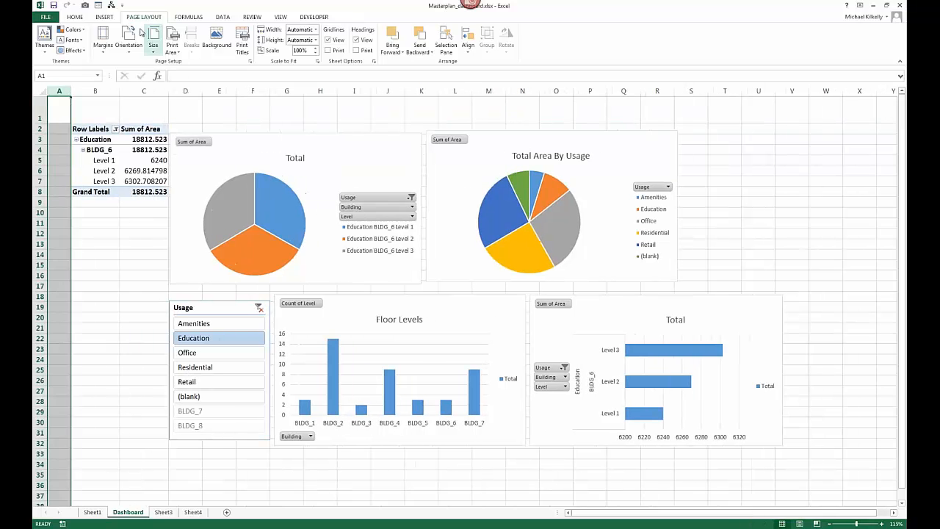
left_click(328, 41)
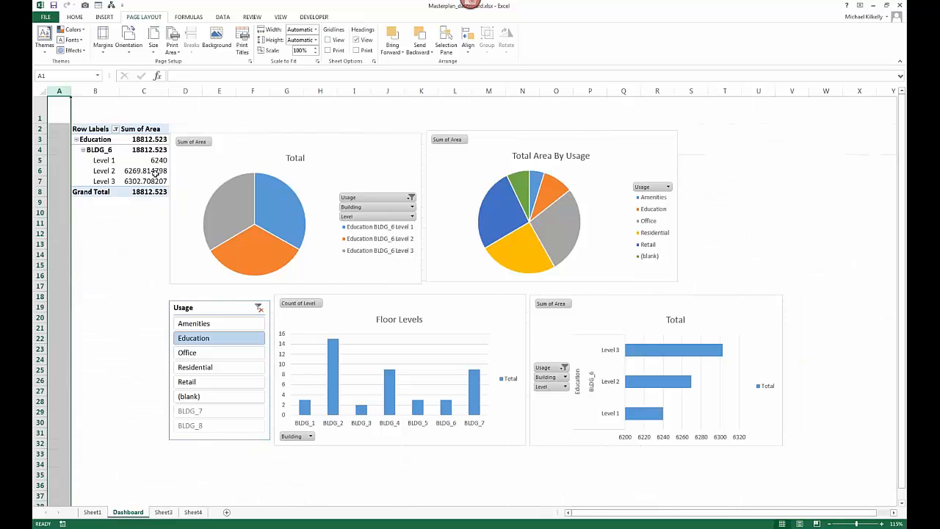
Step: Align both pie charts near the top edge of the pivot table and nudge the Floor Levels chart slightly lower
left_click(150, 227)
left_click(221, 149)
left_click_drag(221, 149, 223, 141)
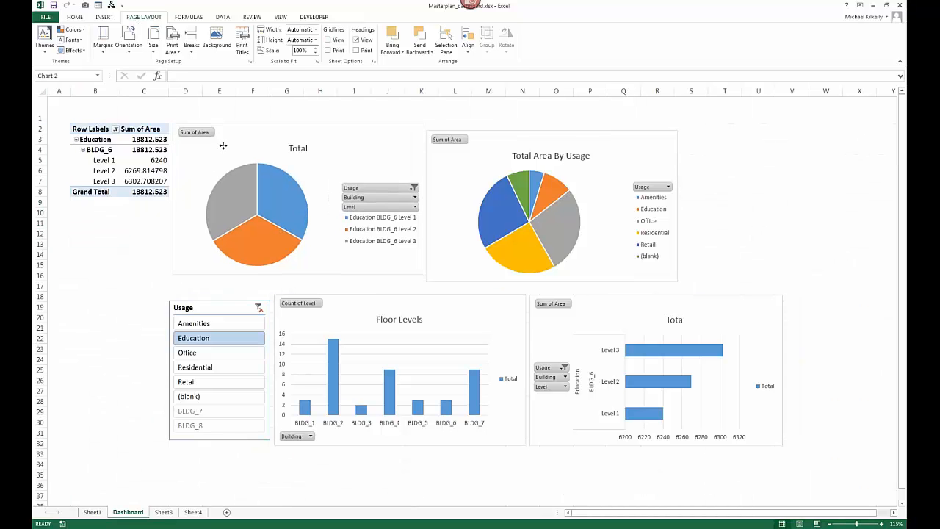
left_click_drag(470, 152, 475, 147)
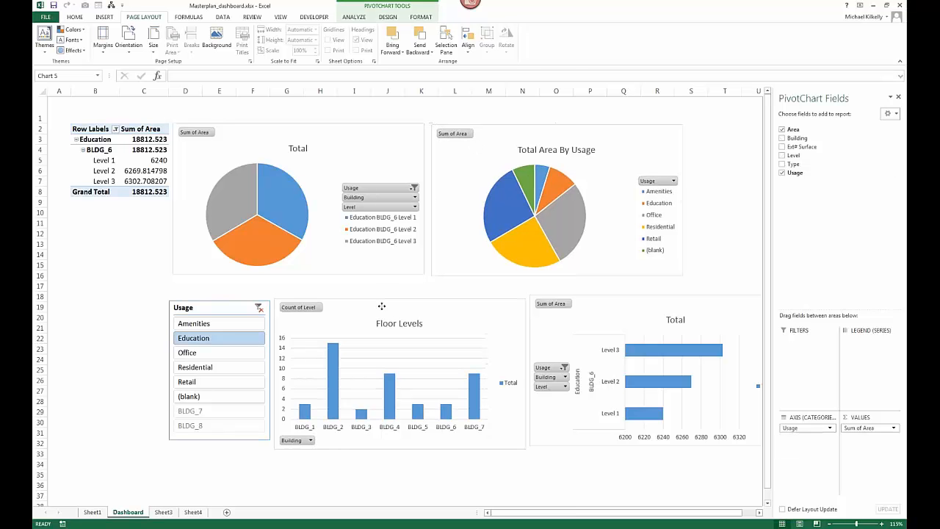
left_click_drag(359, 304, 359, 309)
Step: Refresh all of the dashboard workbook's data connections and deselect the Floor Levels chart
left_click(223, 17)
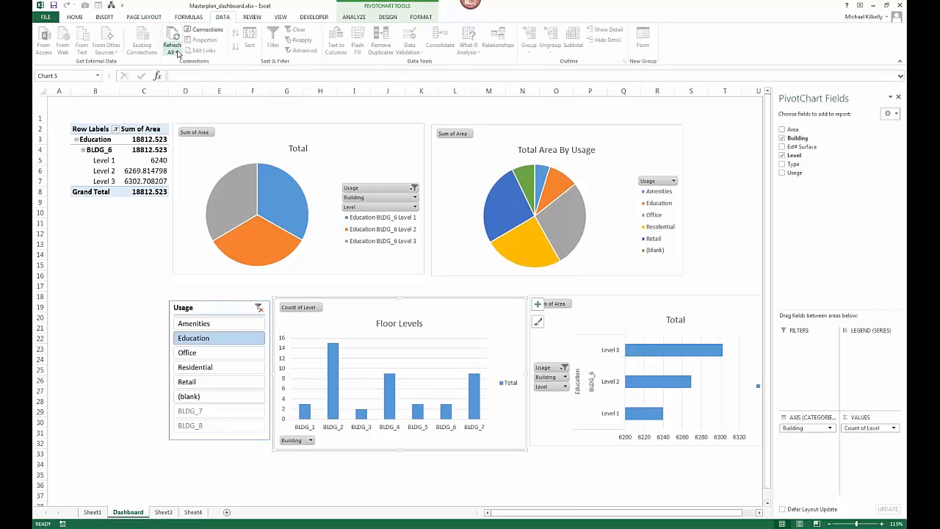
left_click(175, 52)
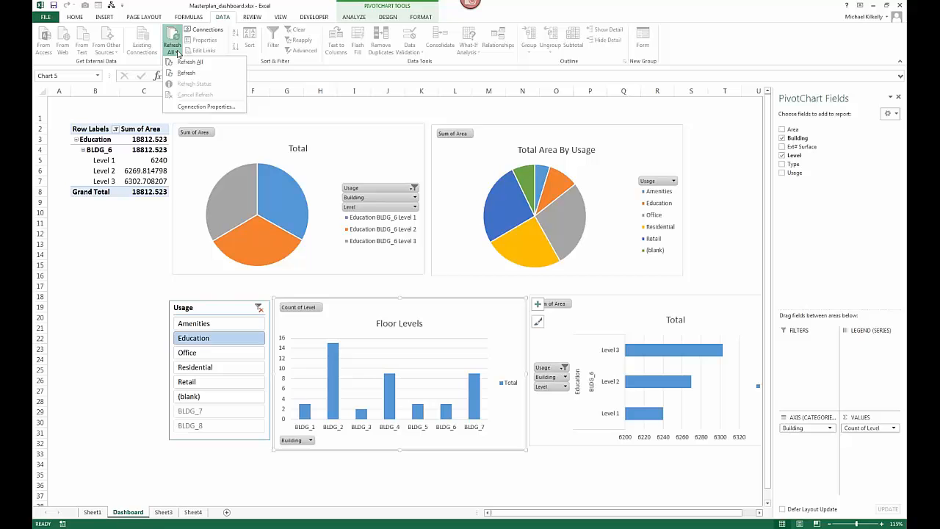
left_click(189, 62)
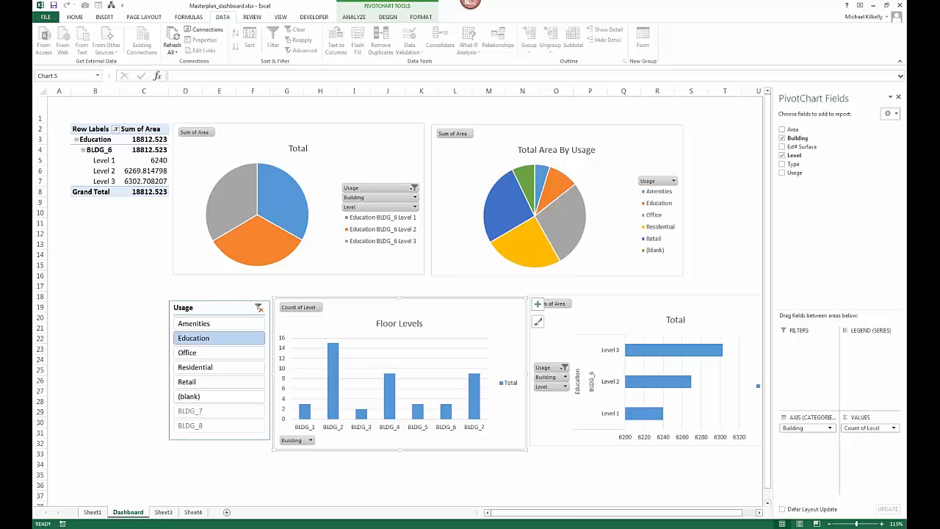
left_click(756, 245)
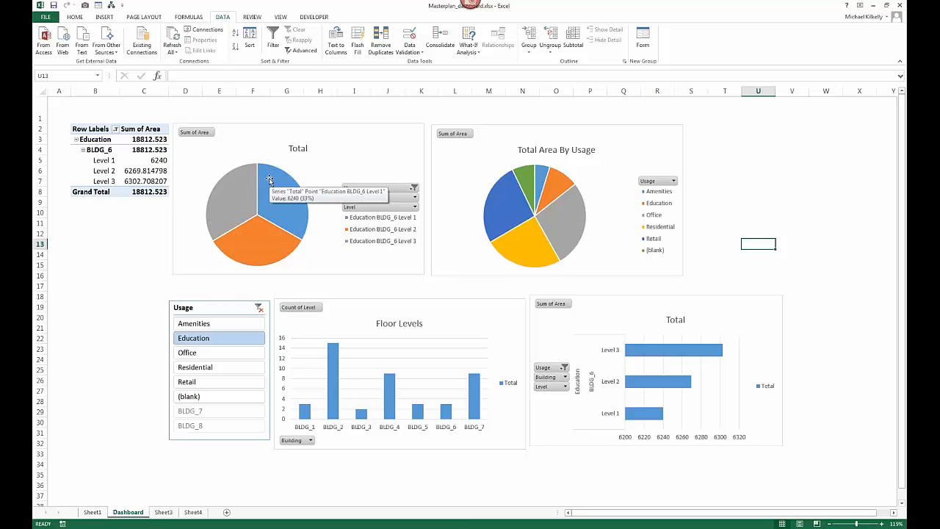
Step: Set the Dashboard sheet's print layout to landscape orientation and fit the sheet on one page
key("ctrl+p")
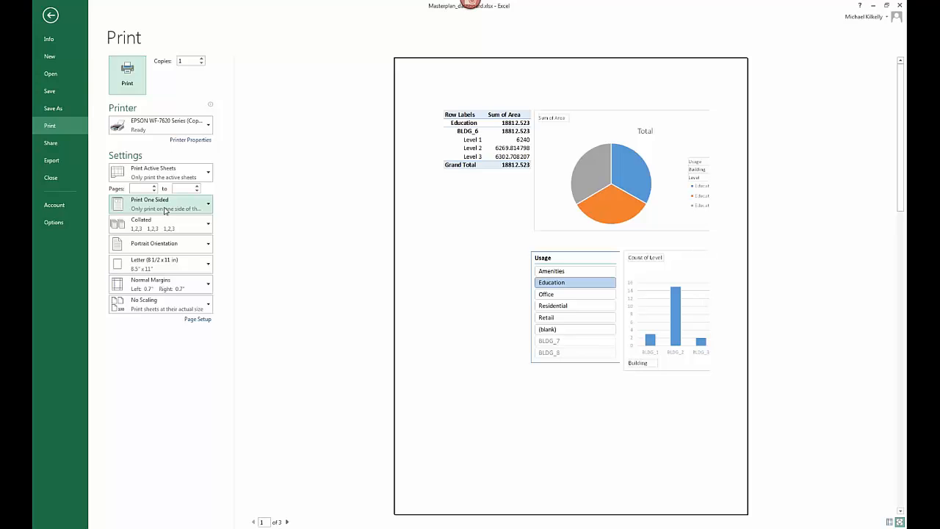
left_click(155, 248)
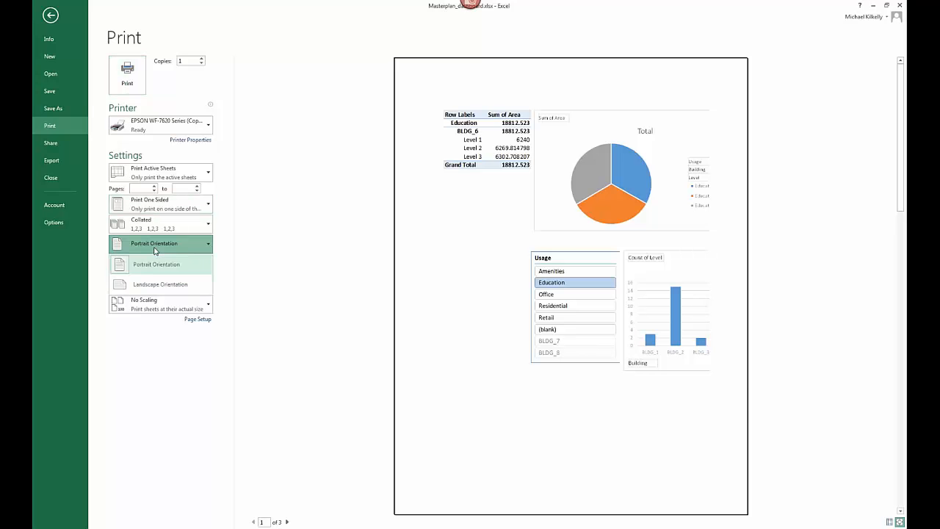
left_click(158, 284)
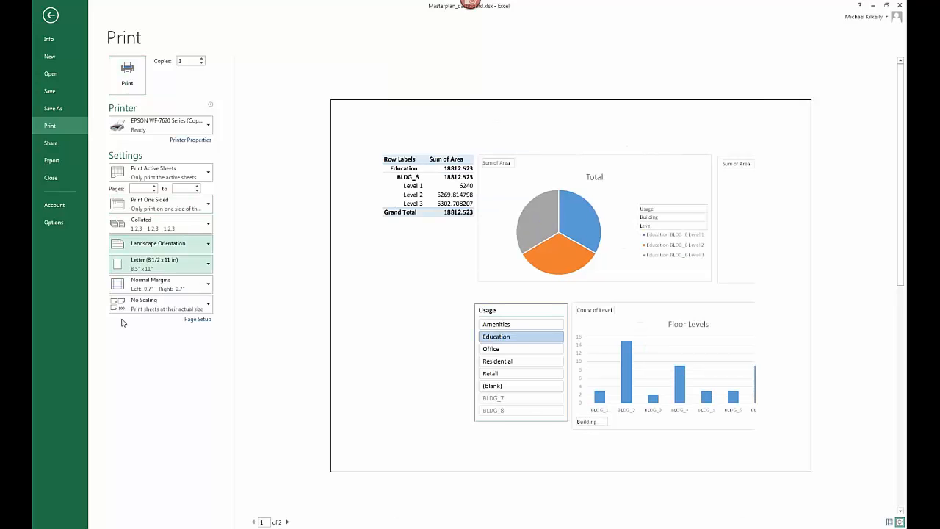
left_click(156, 304)
left_click(152, 345)
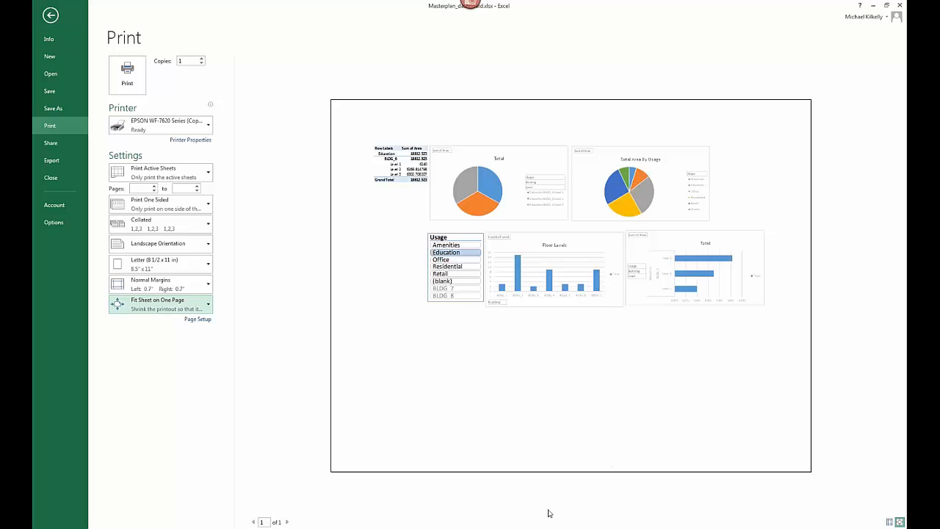
Step: Switch to the PowerPoint presentation and start the slide show from the Key Points slide
left_click(525, 528)
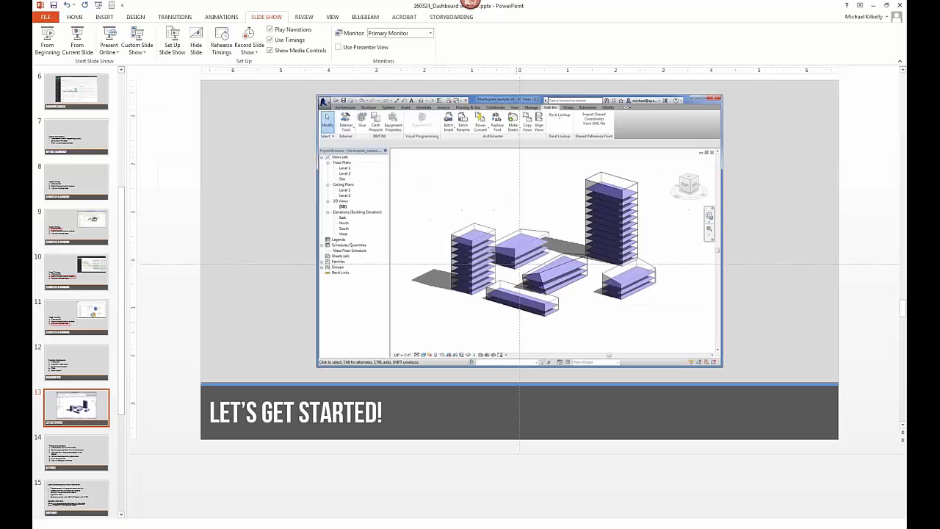
scroll(293, 273, "down", 1)
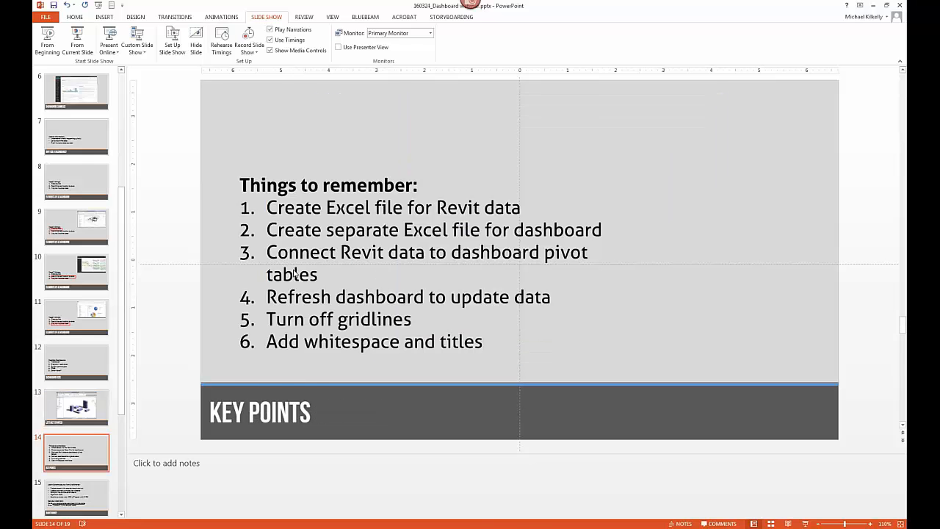
left_click(805, 523)
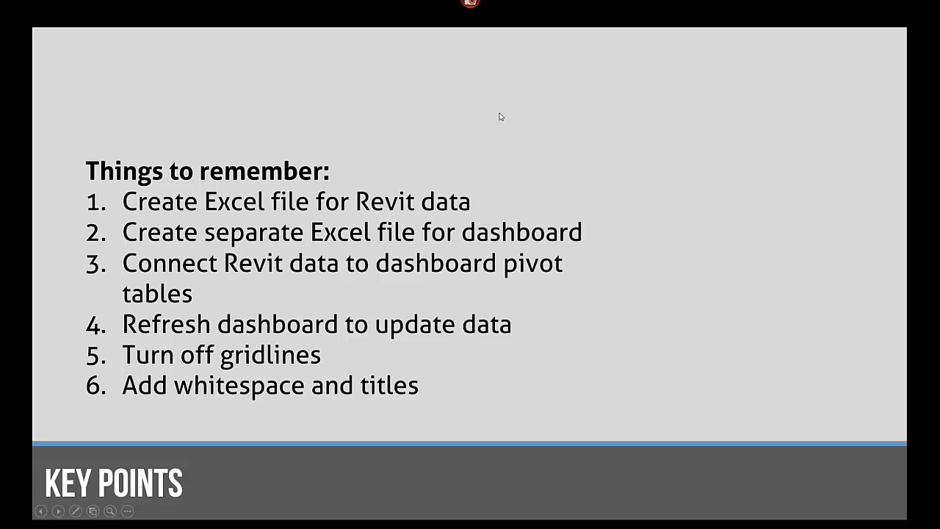